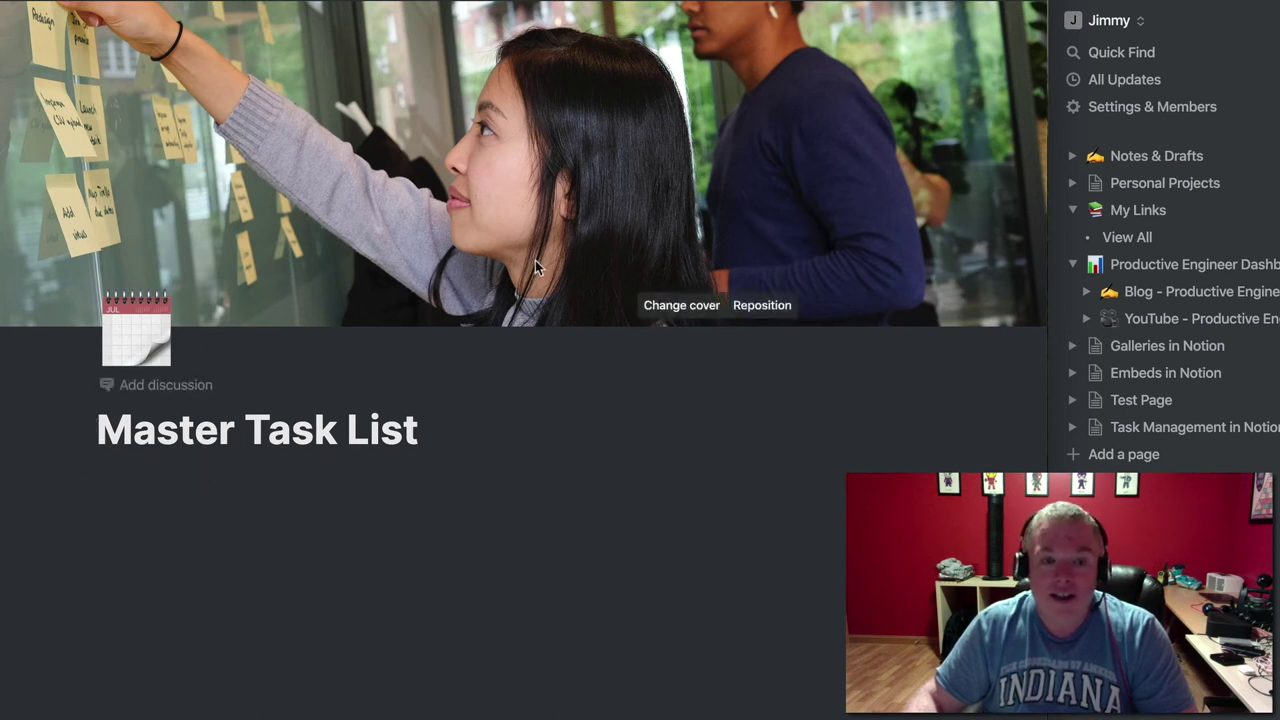
Insert an inline table in the body of the Master Task List page and title it Sample Task List
click(208, 519)
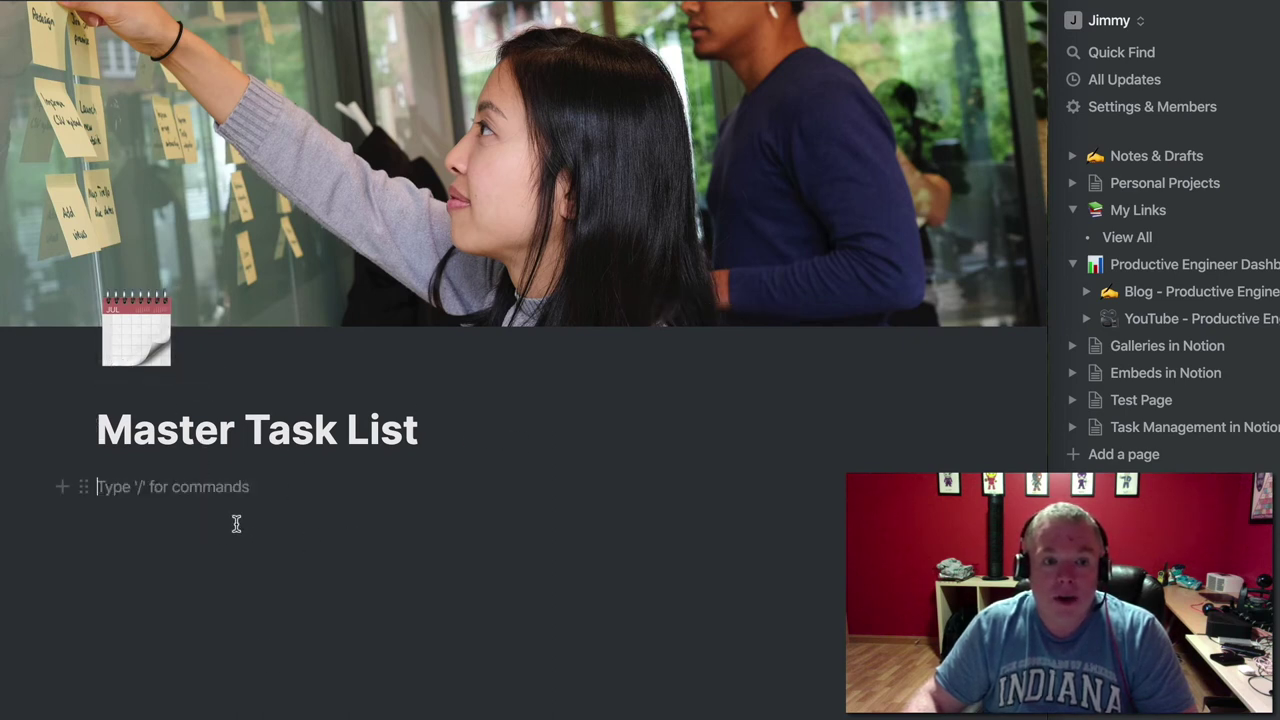
text(/table)
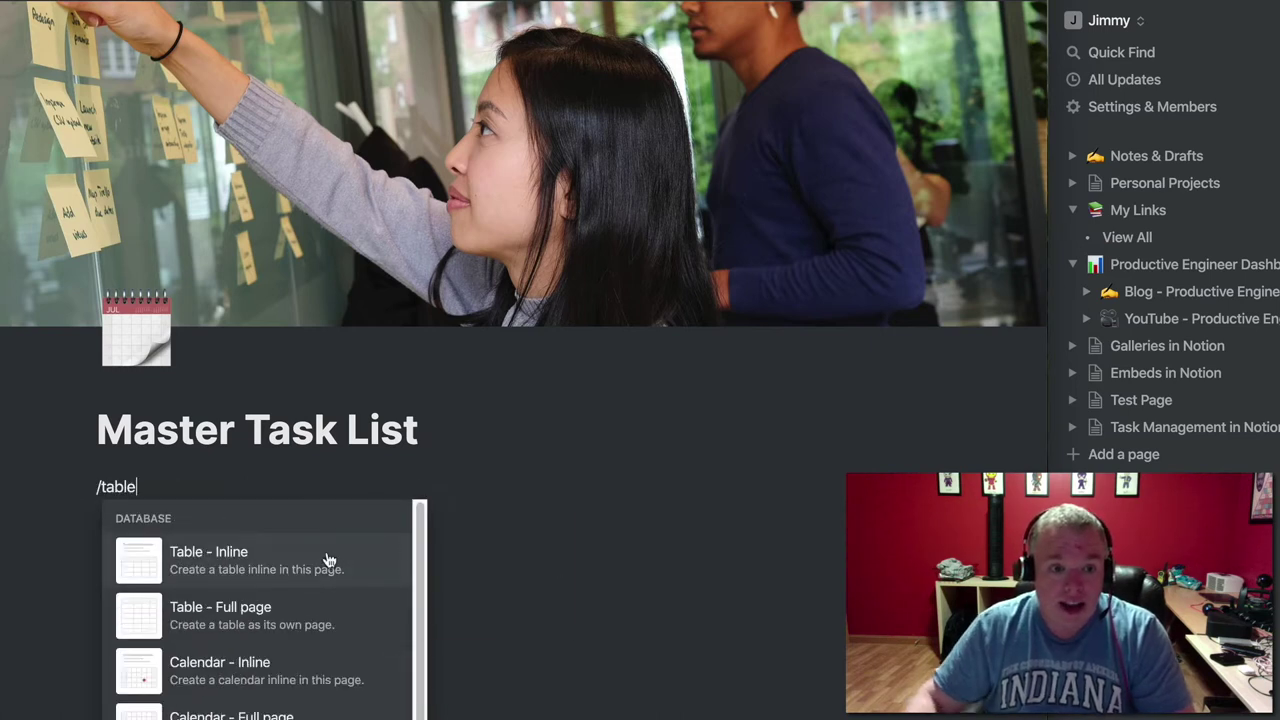
click(259, 567)
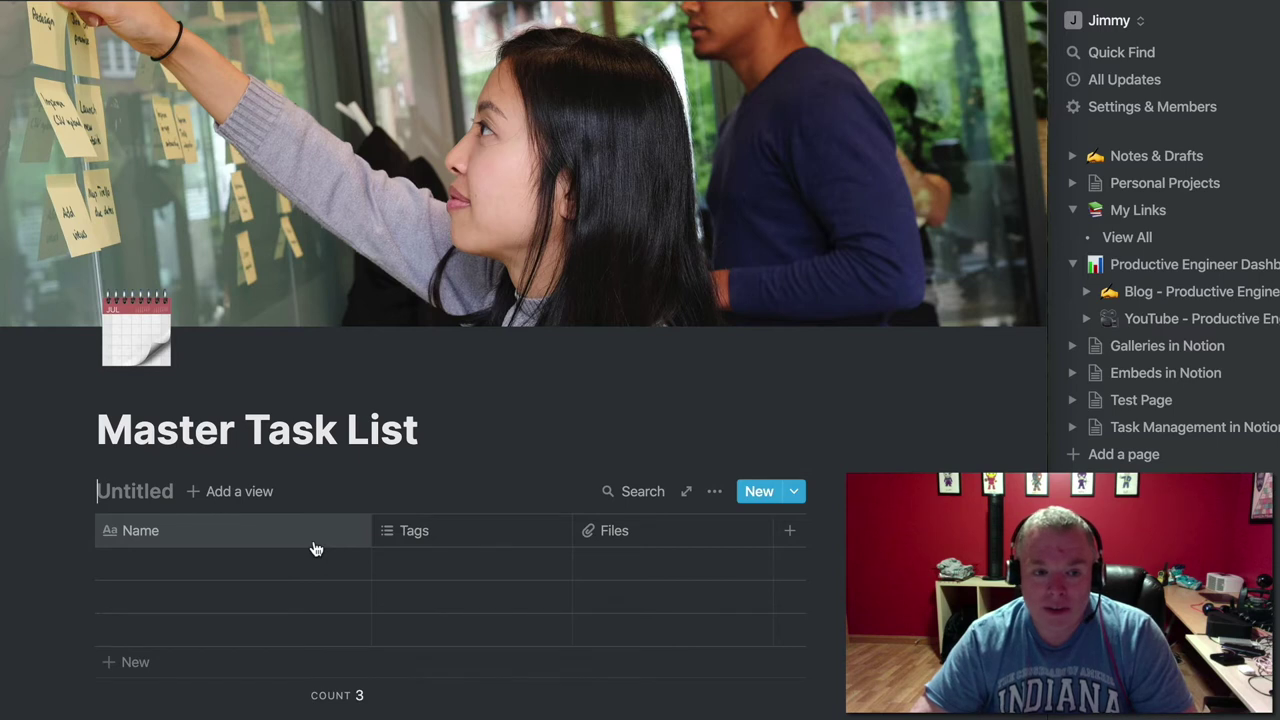
text(S)
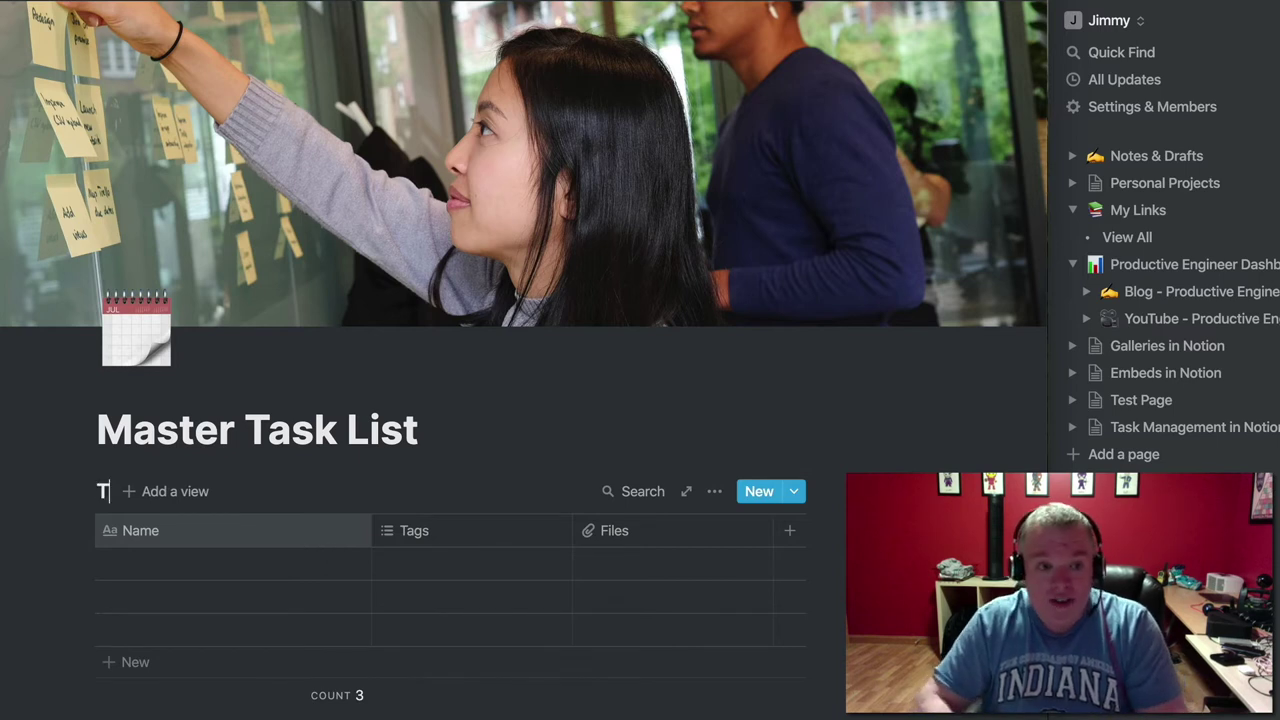
text(ample Task )
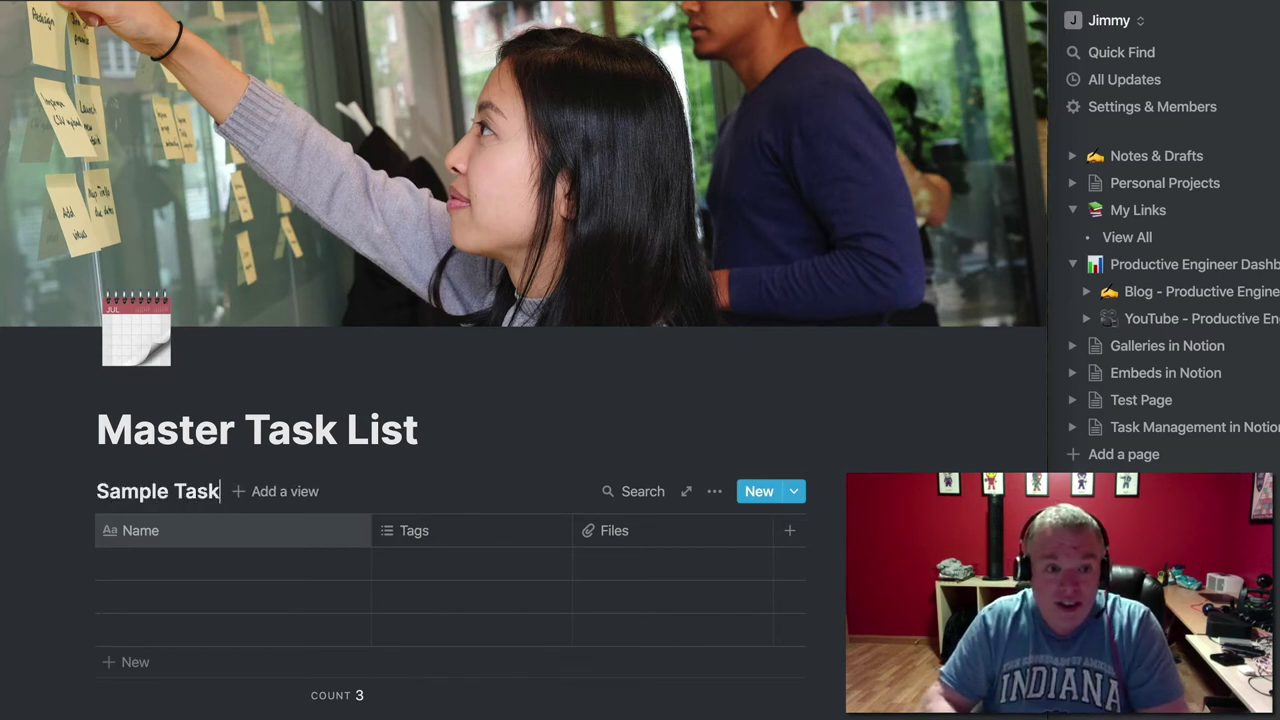
text(List)
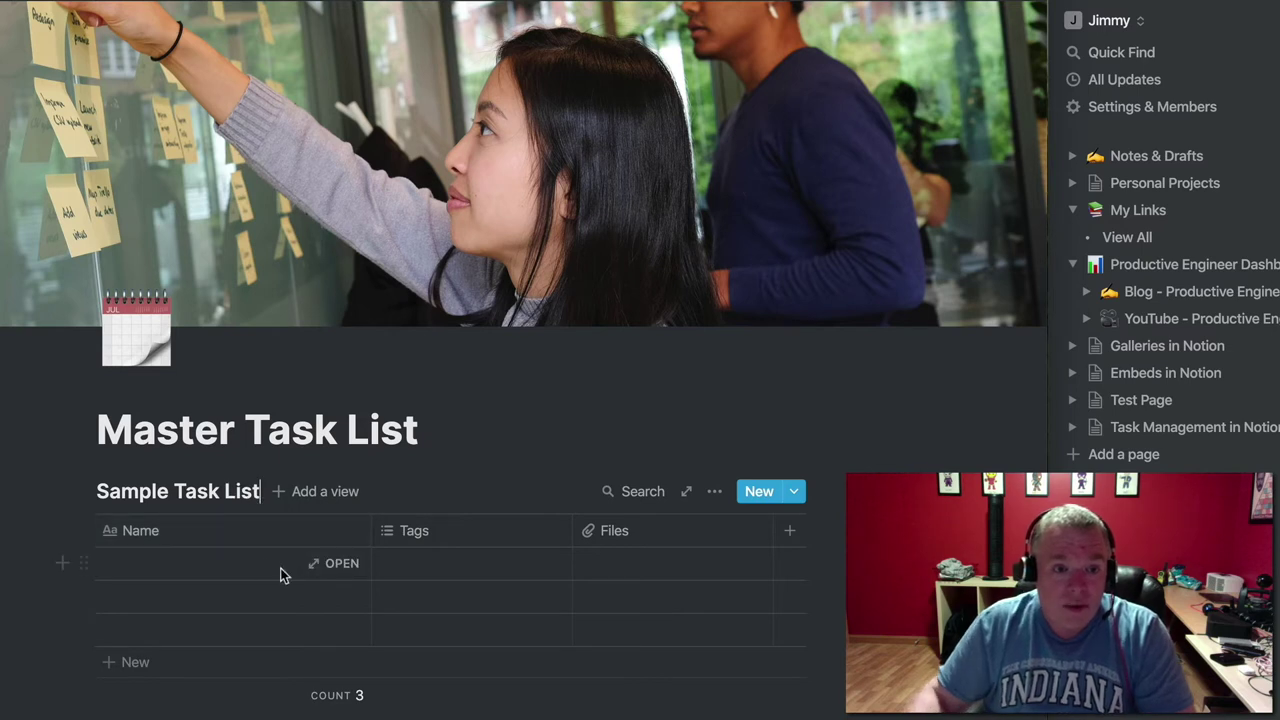
Rename the table's Name column to Task
click(253, 540)
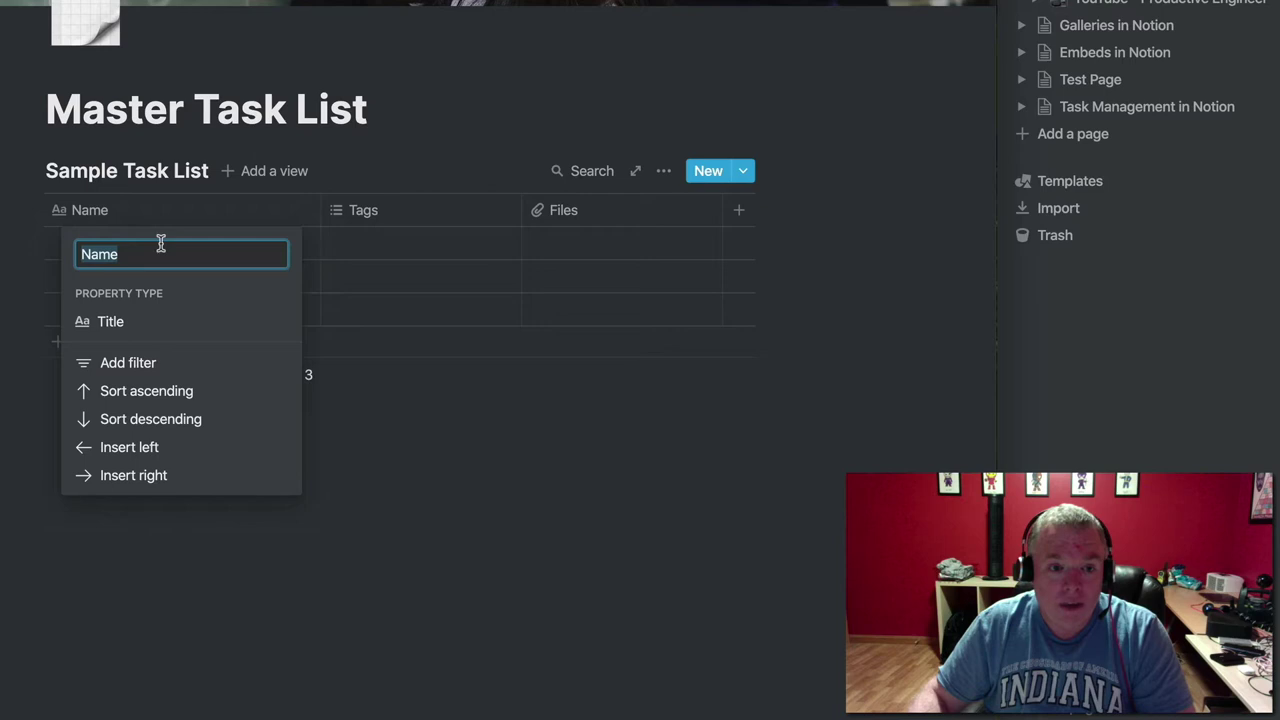
text(Task)
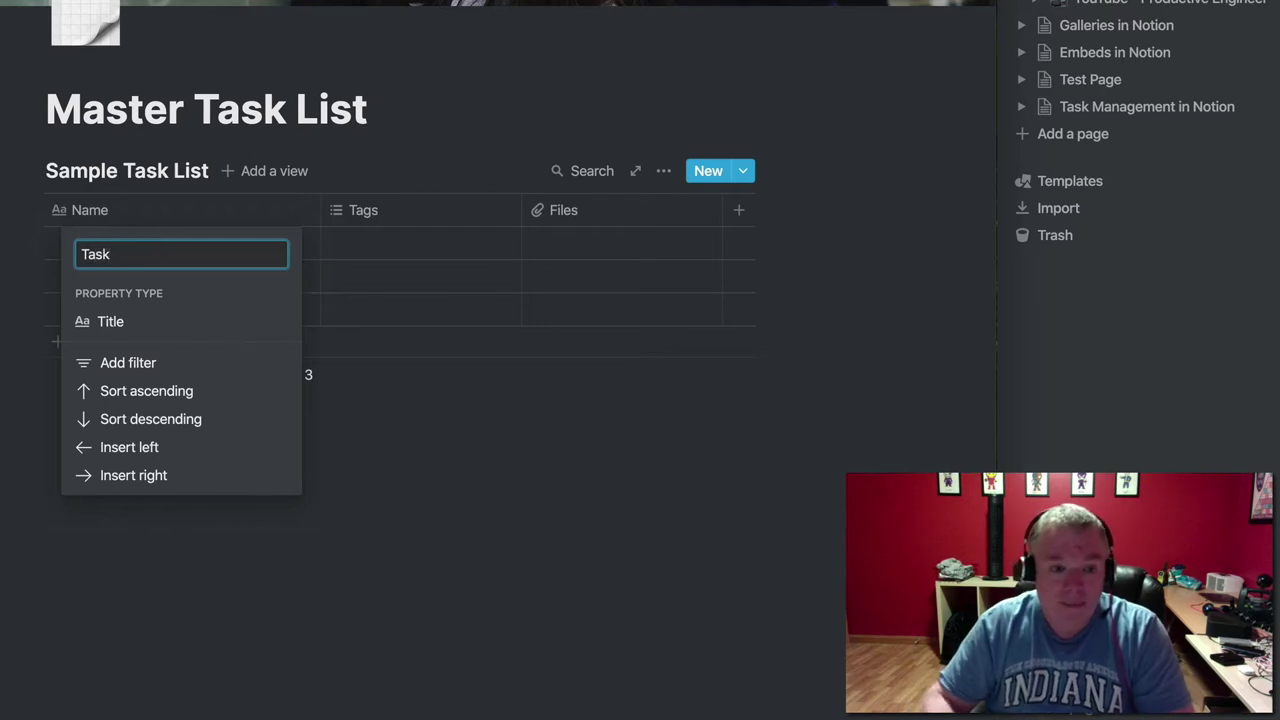
click(412, 248)
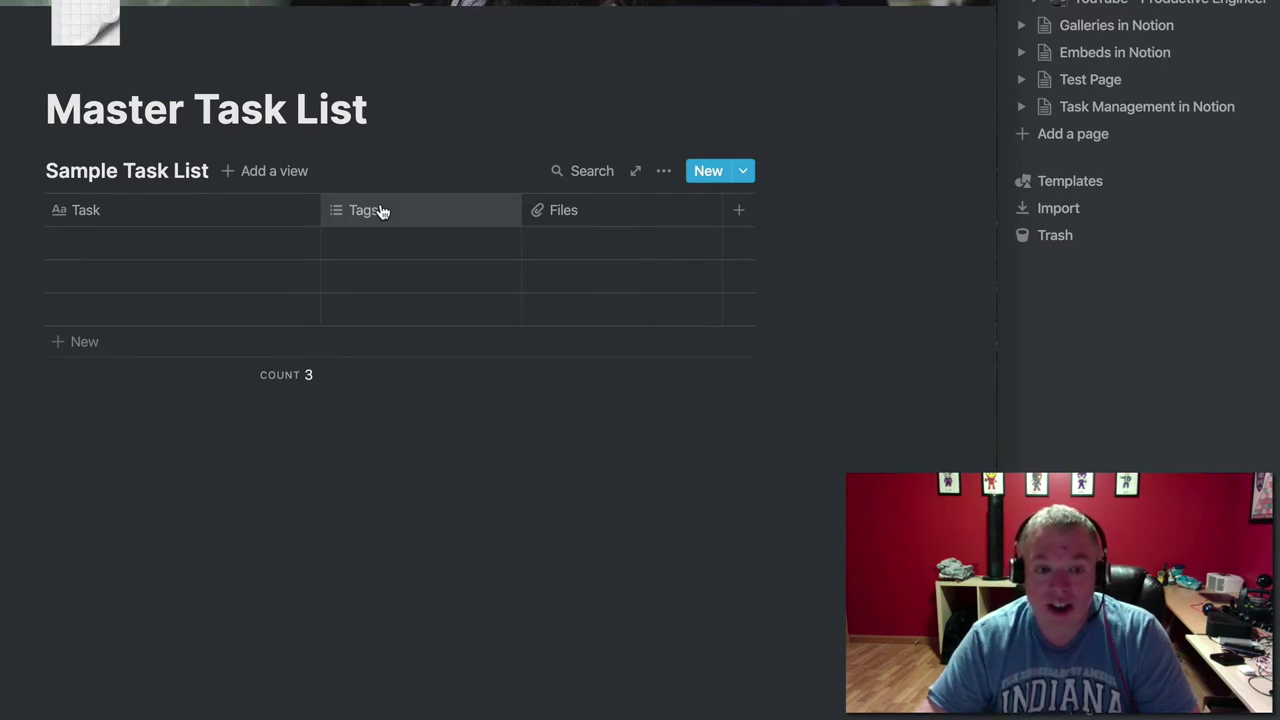
Rename the table's Files column to Reference Documentation
click(697, 209)
key(BackSpace)
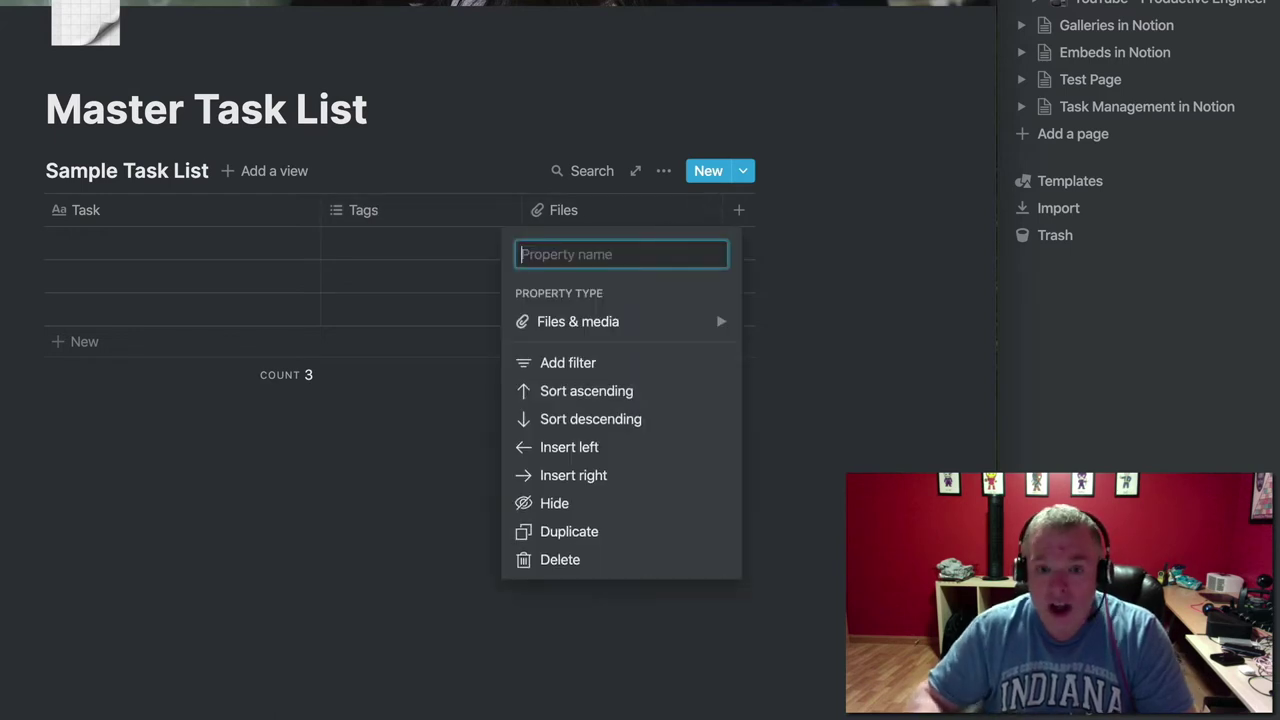
text(Ref)
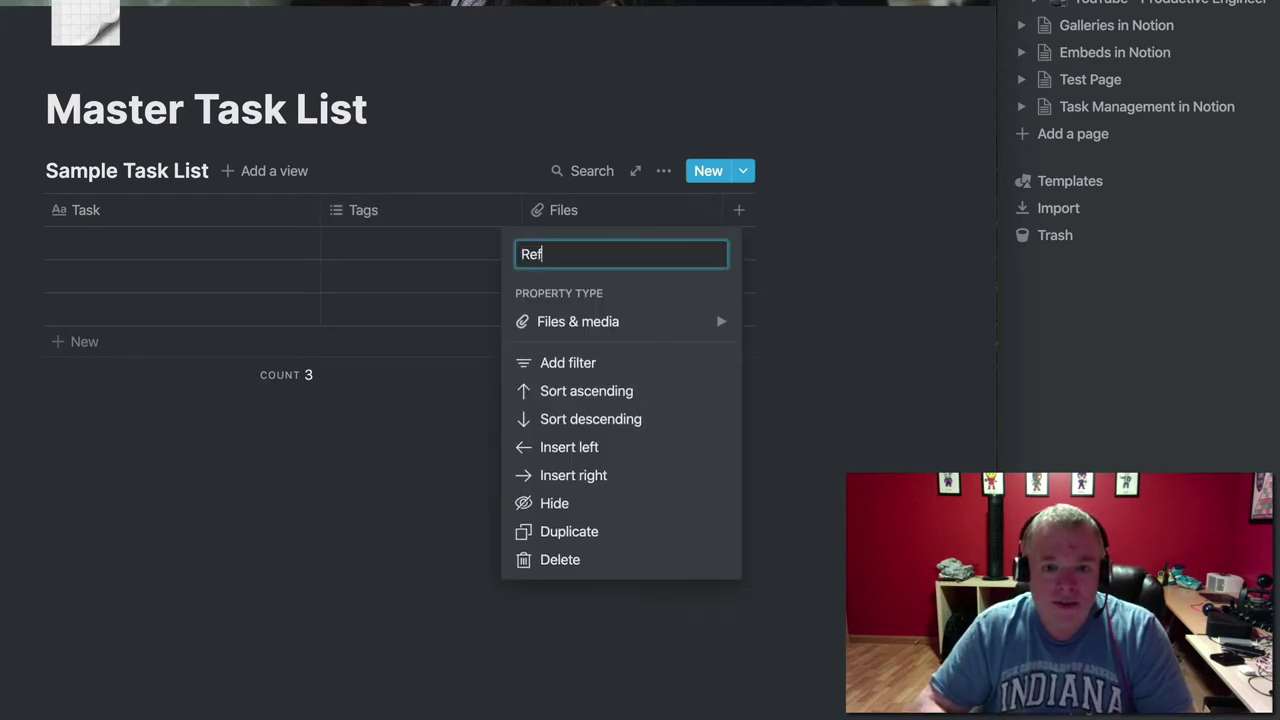
text(erence )
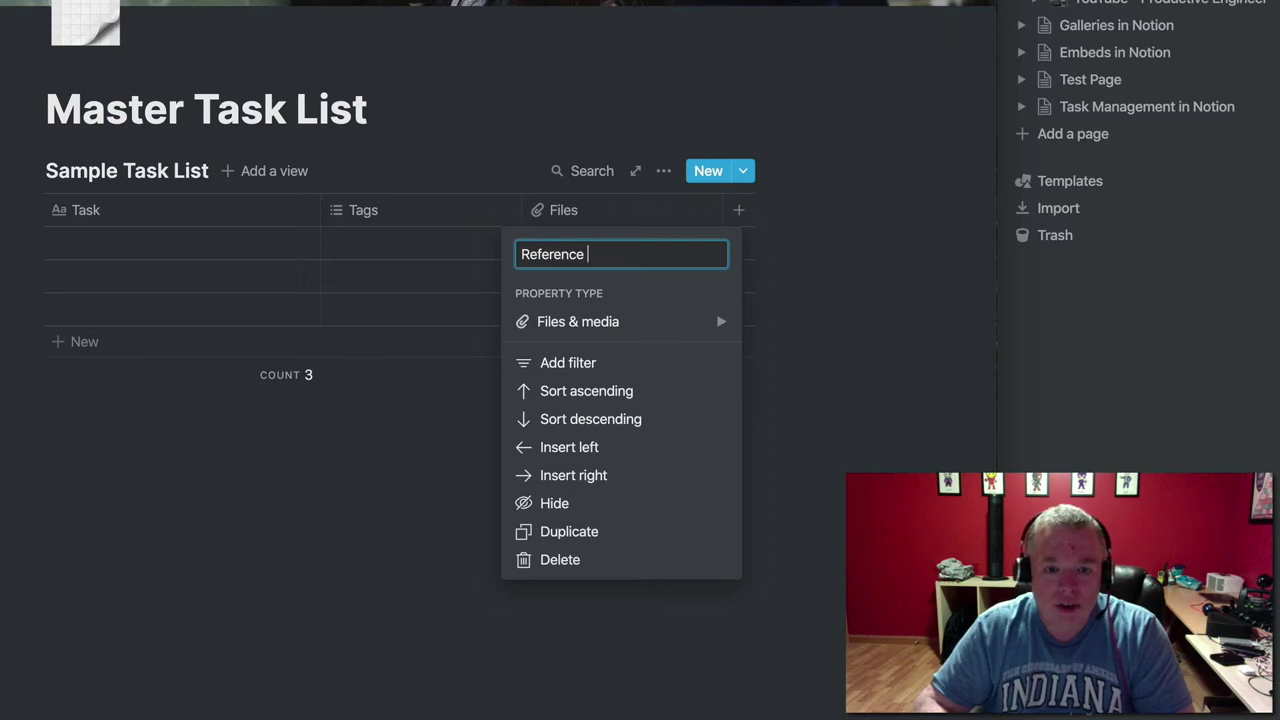
text(Documentation)
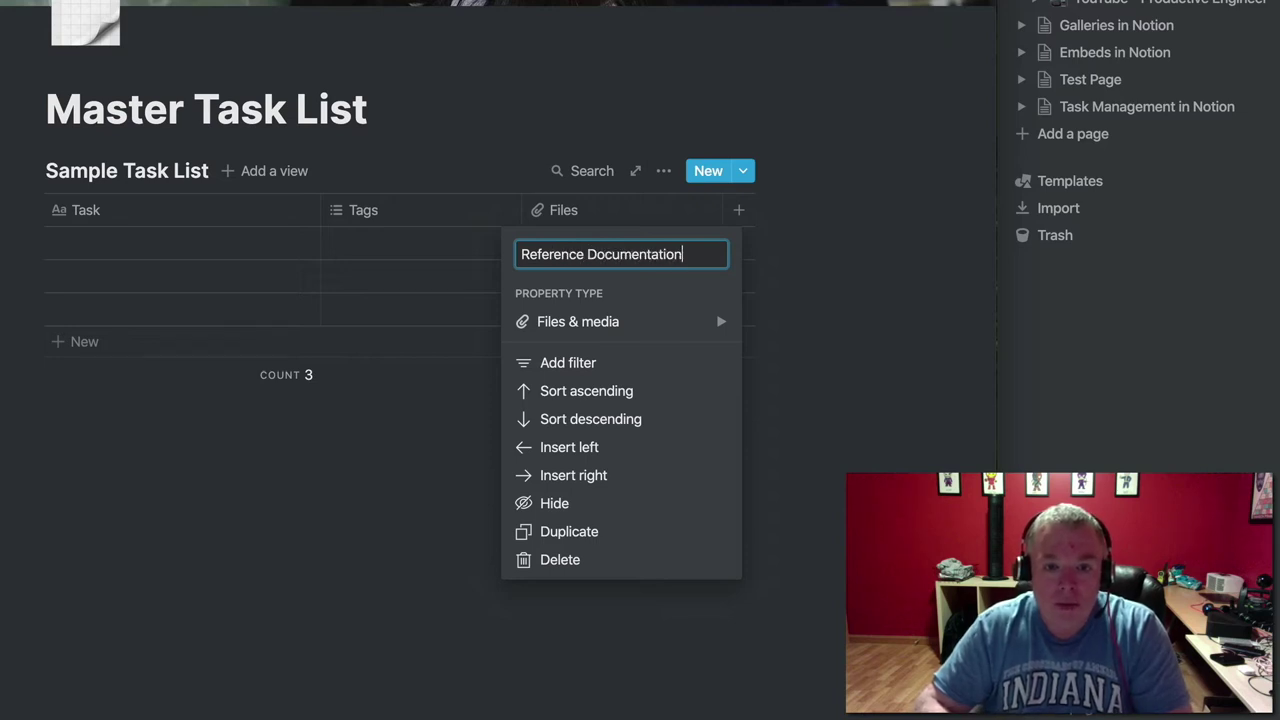
key(Return)
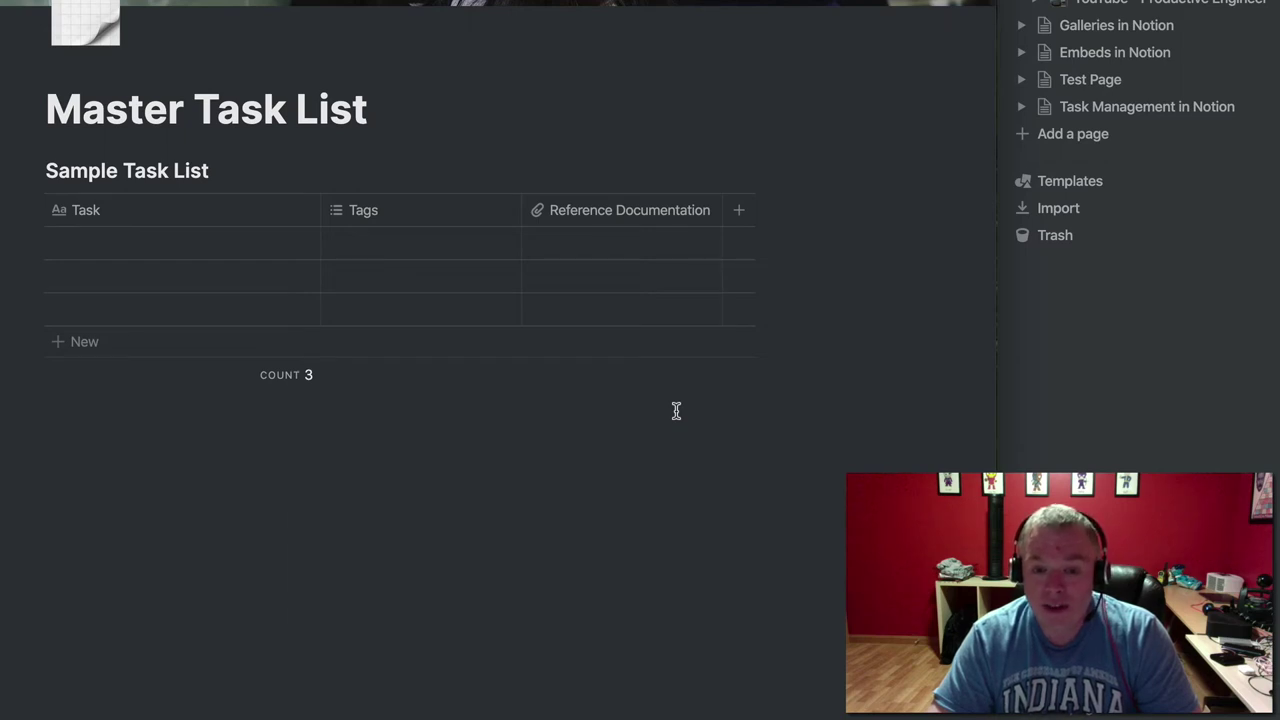
Add a column after Reference Documentation with the Select property type and name it Priority
click(736, 224)
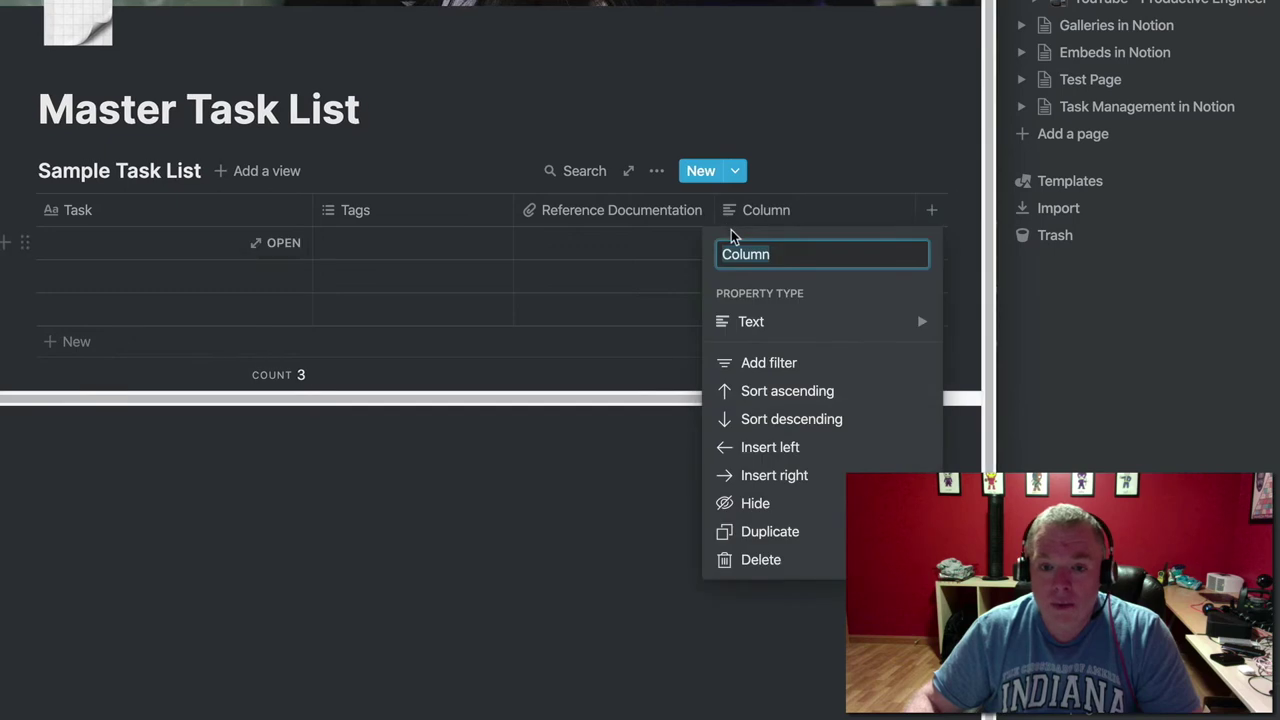
click(746, 321)
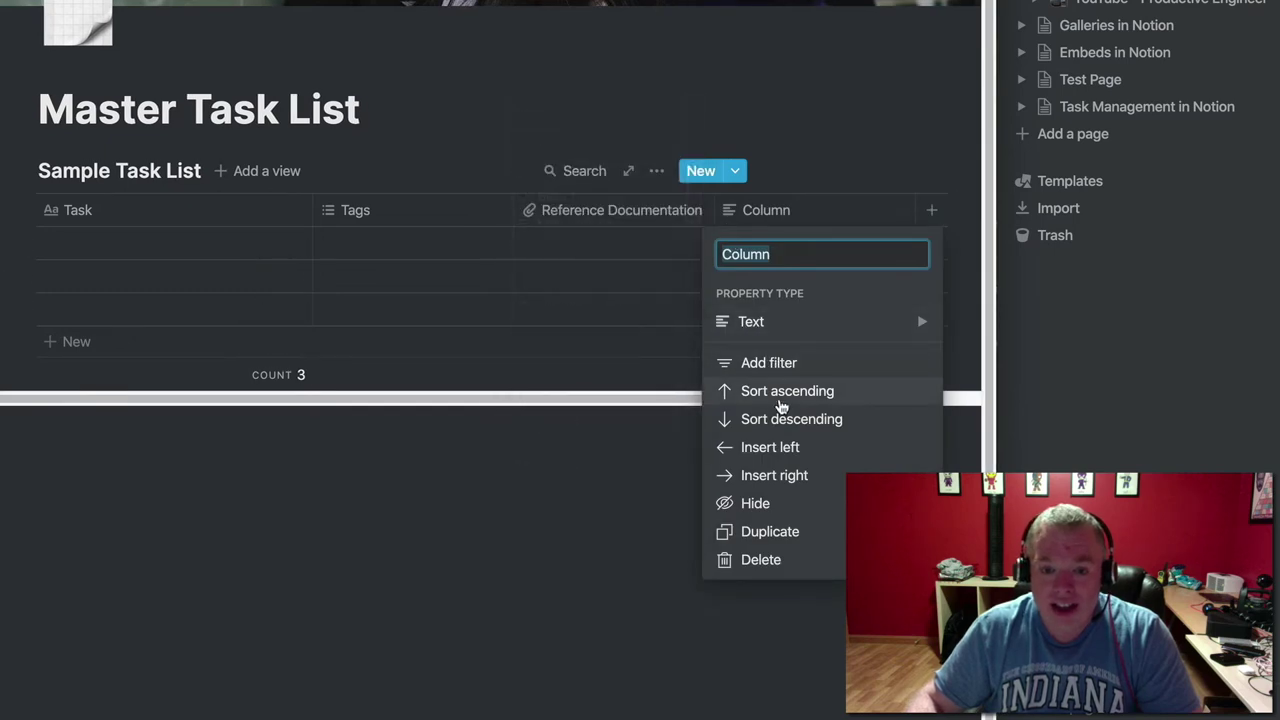
click(786, 320)
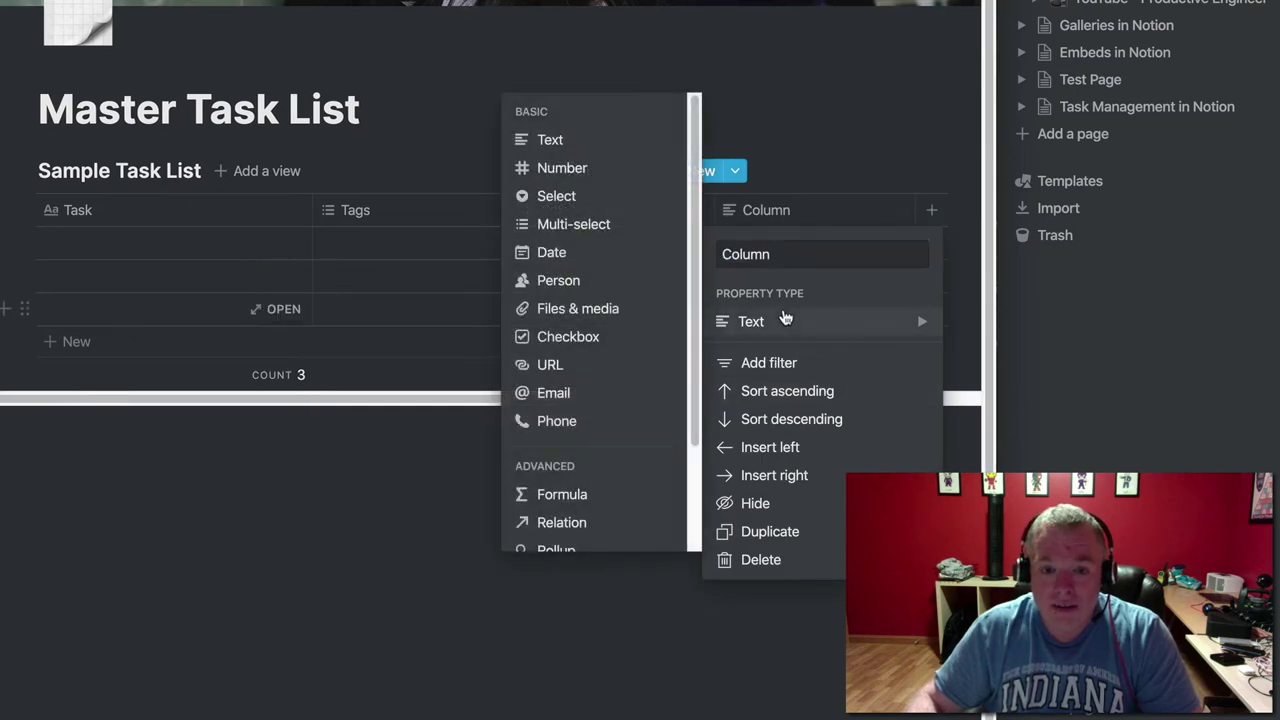
click(582, 197)
click(784, 219)
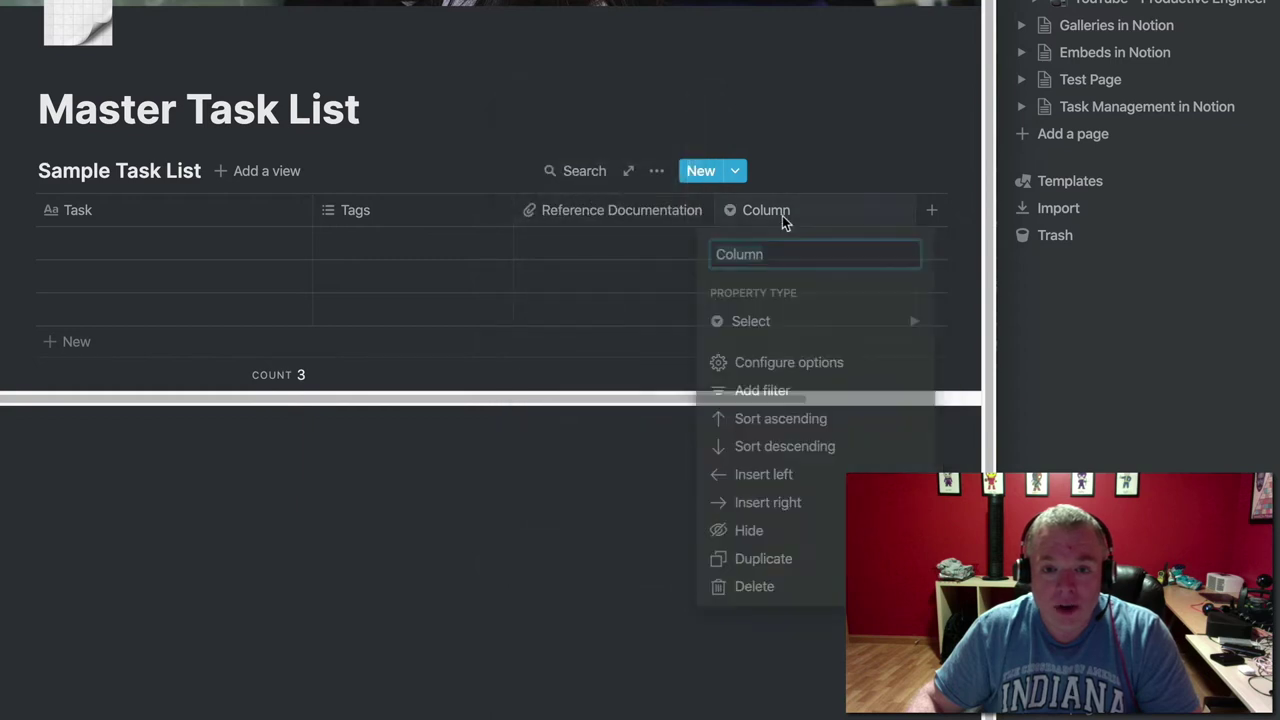
key(BackSpace)
text(Priority)
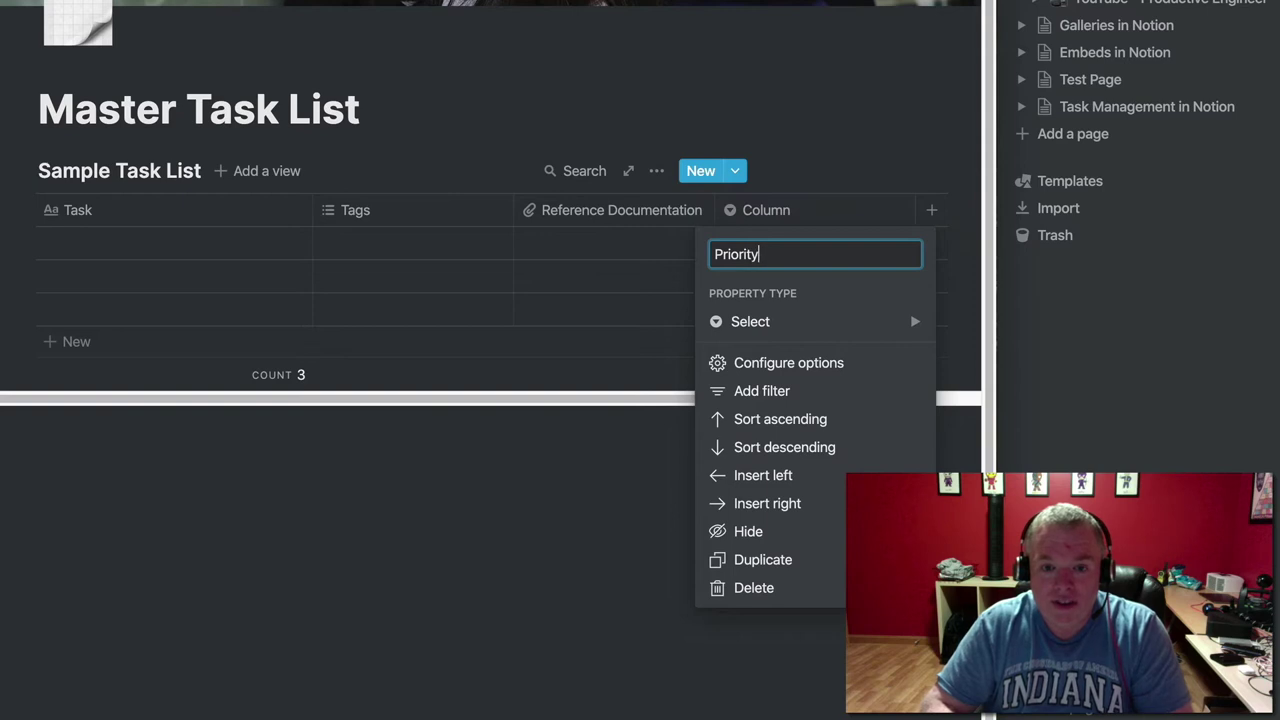
key(Return)
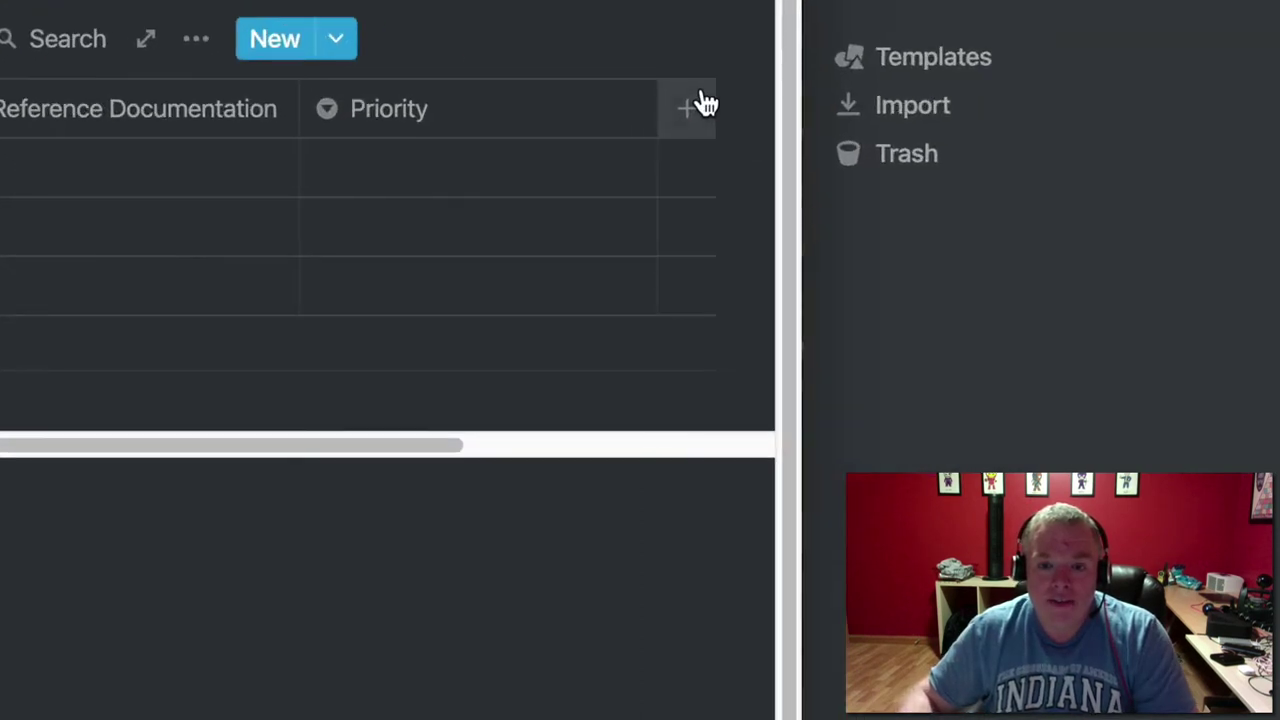
Add a column named Status after Priority and set its property type to Select
click(688, 108)
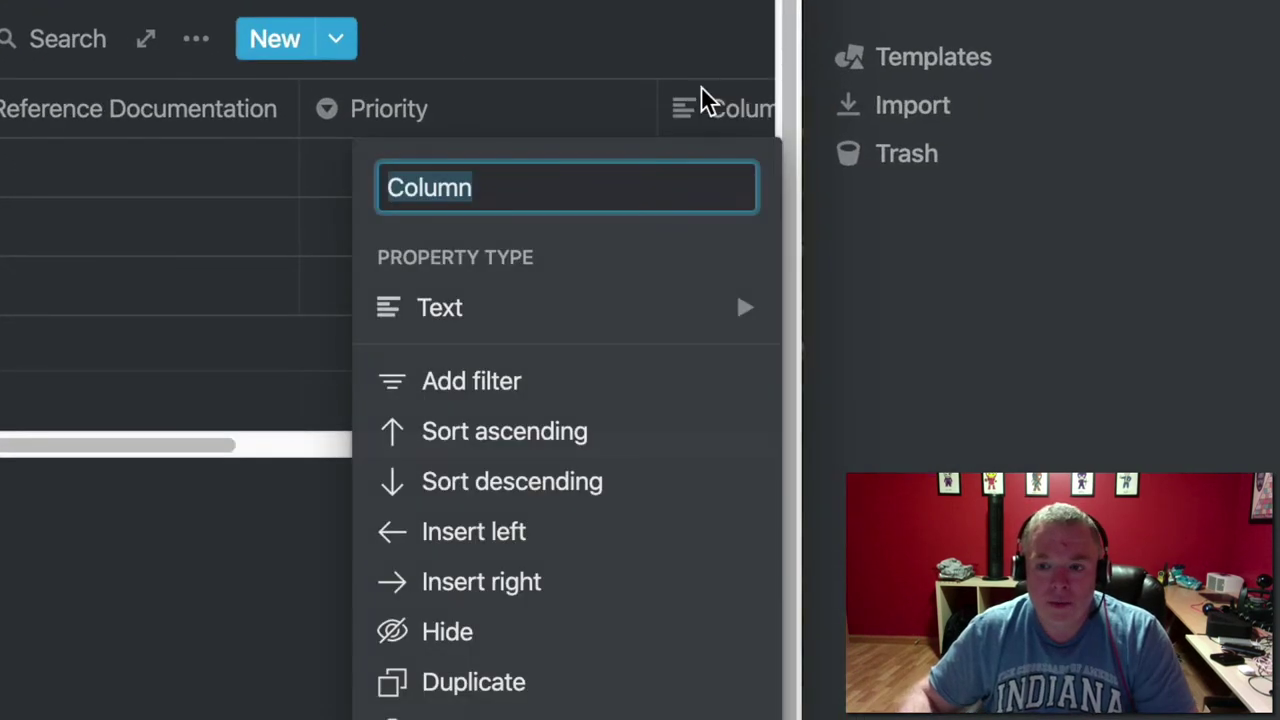
text(Stuat)
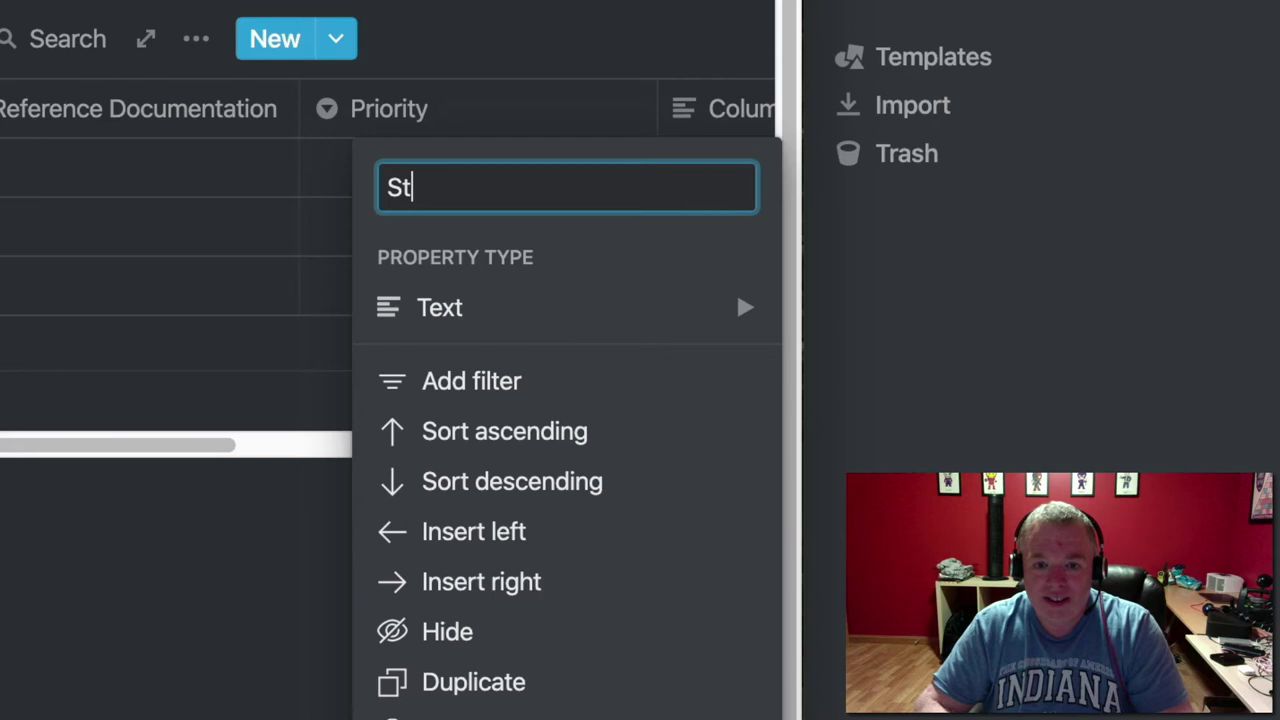
key(BackSpace)
key(BackSpace)
key(BackSpace)
text(atus)
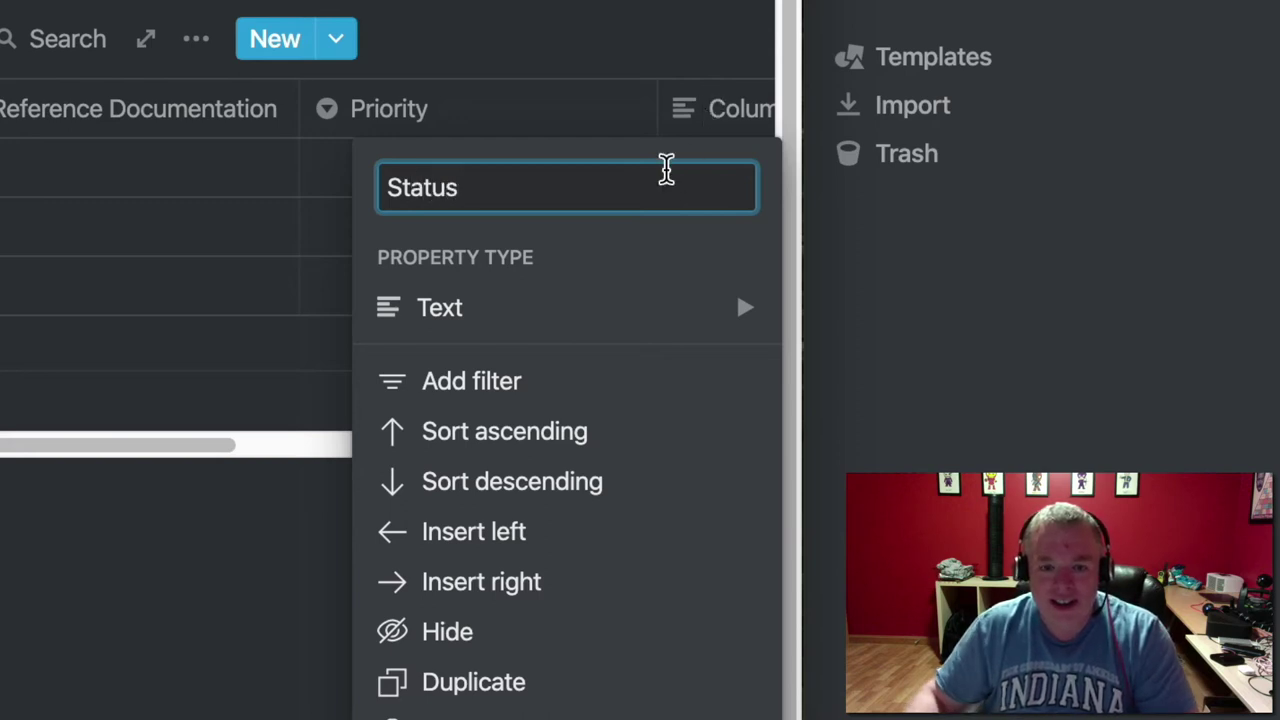
click(577, 307)
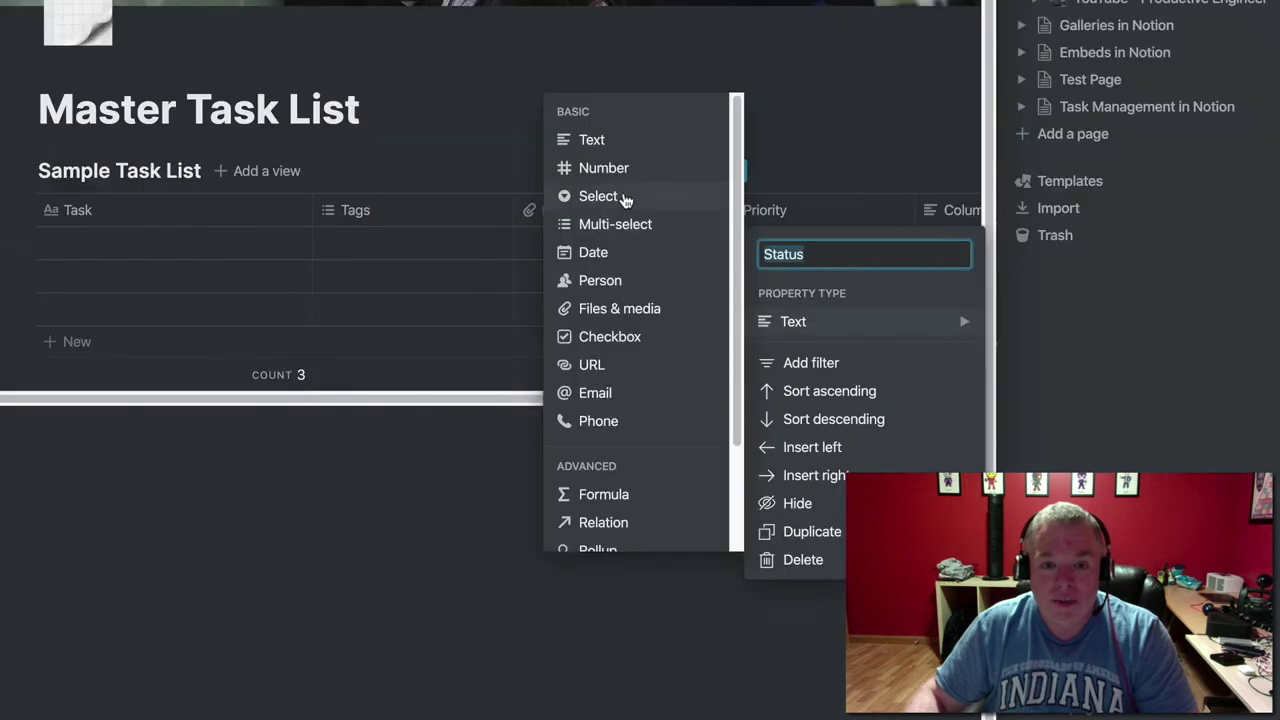
key(Escape)
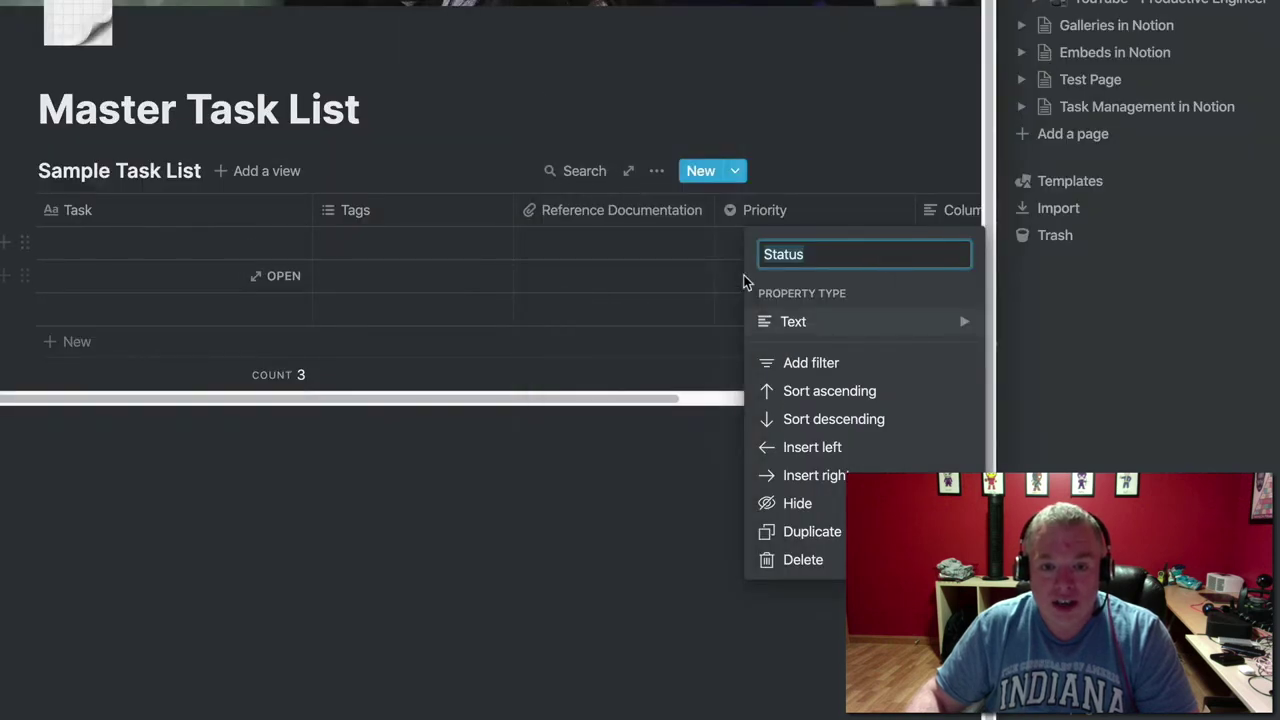
click(818, 320)
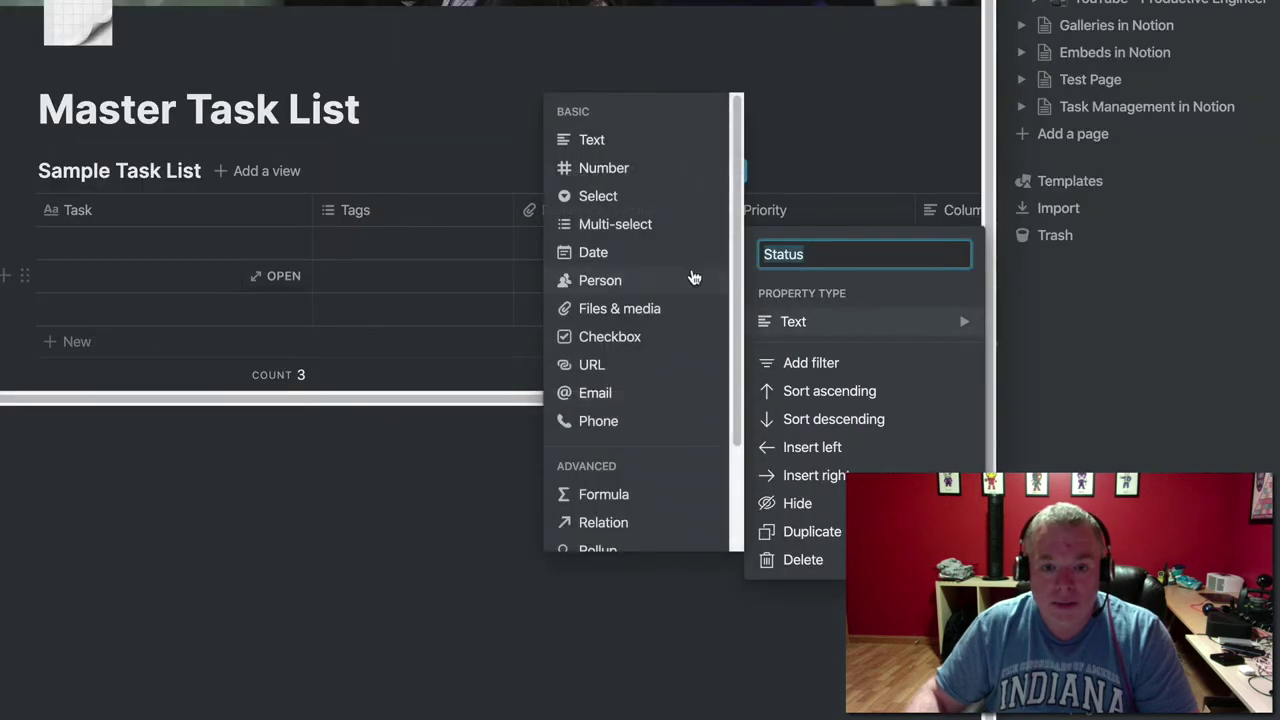
click(640, 197)
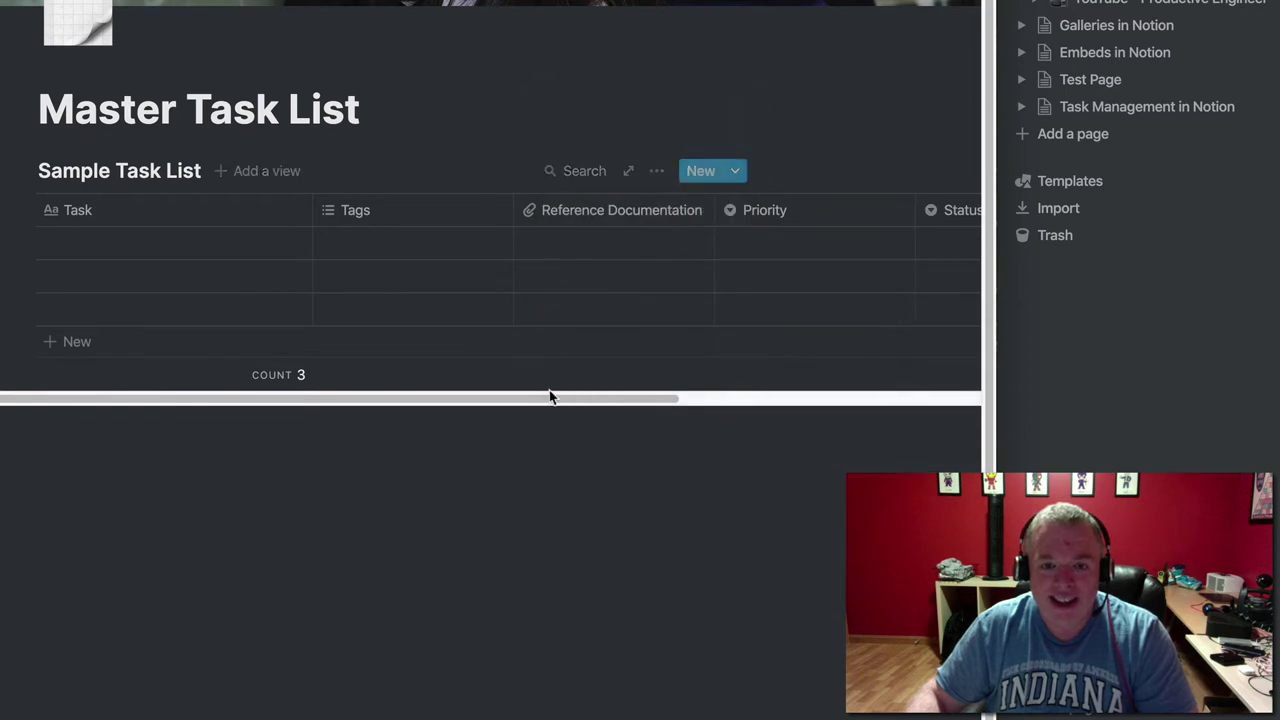
Add a column named Owner after Status and set its property type to Person
drag(366, 399, 673, 401)
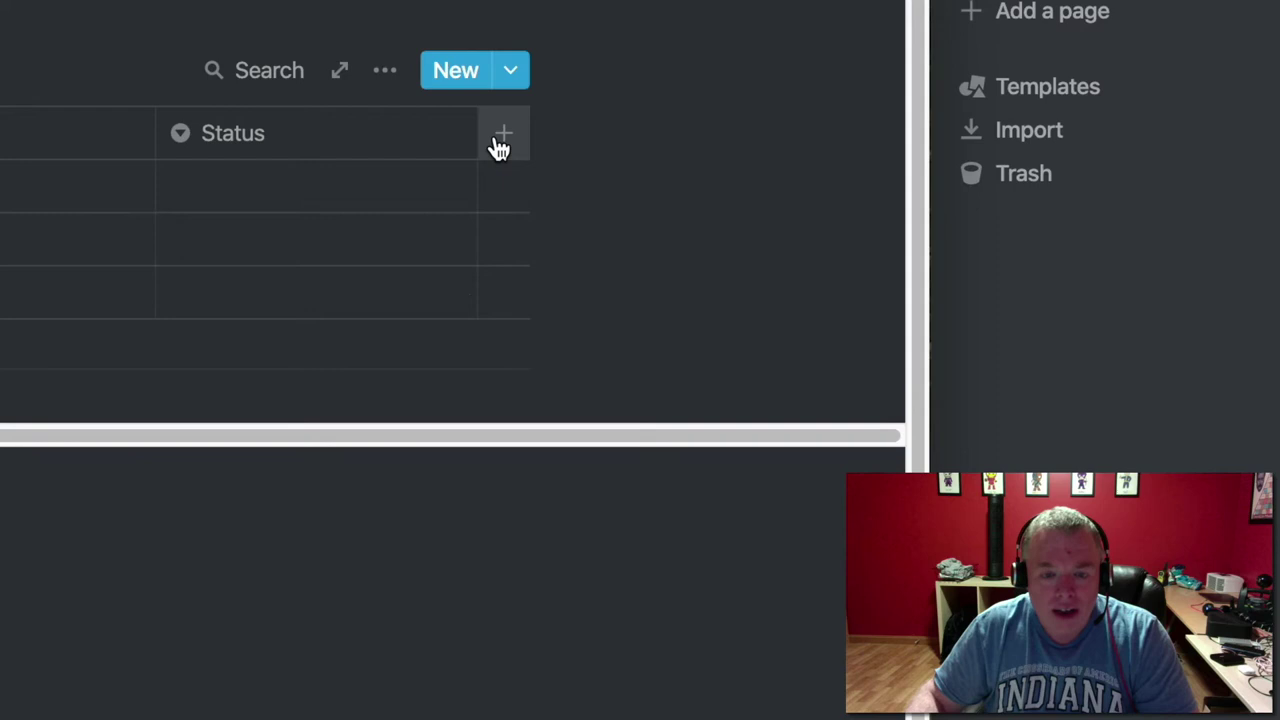
click(499, 146)
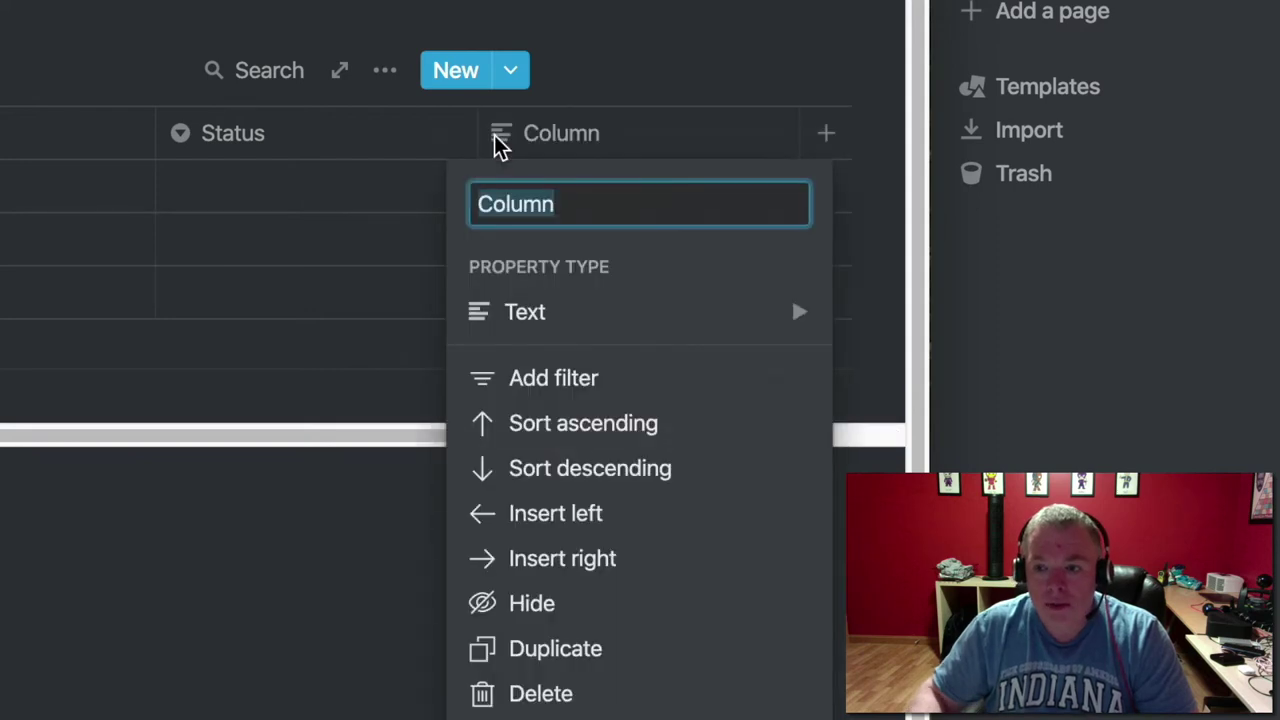
text(Owner)
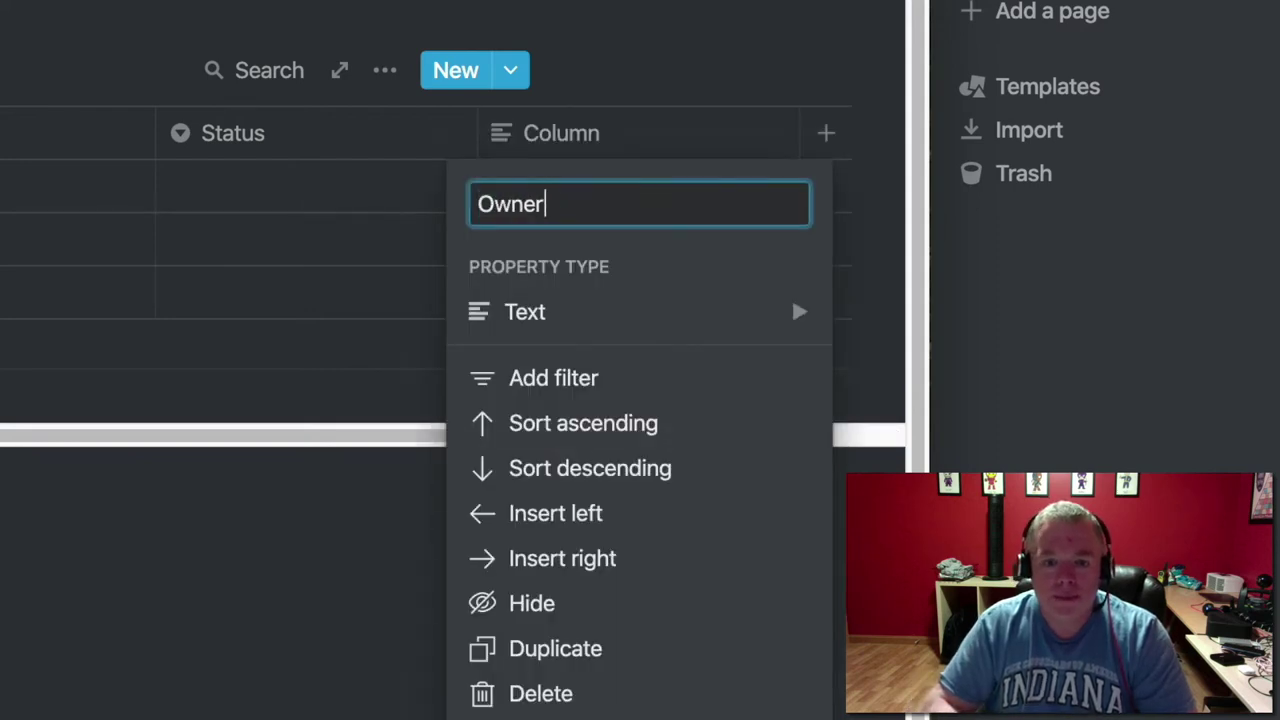
click(538, 308)
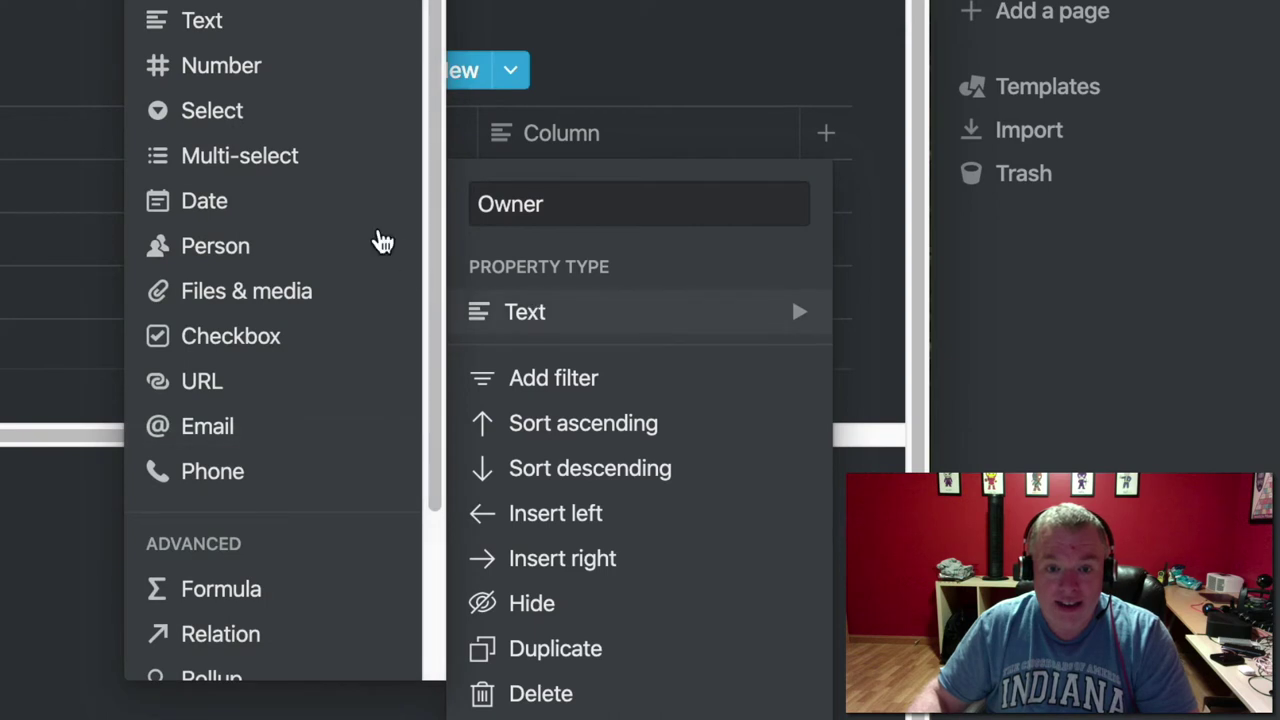
click(243, 250)
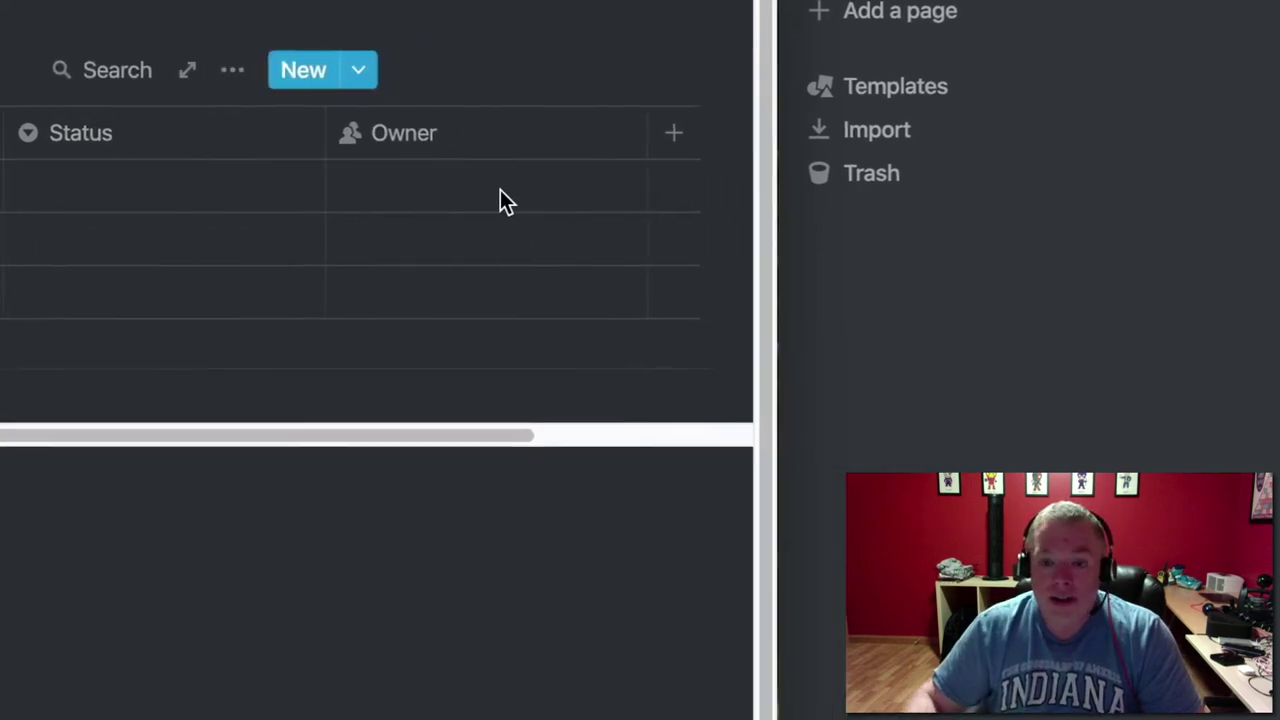
Add a column named Date Created after Owner and set its property type to Created time
click(596, 134)
text(Da)
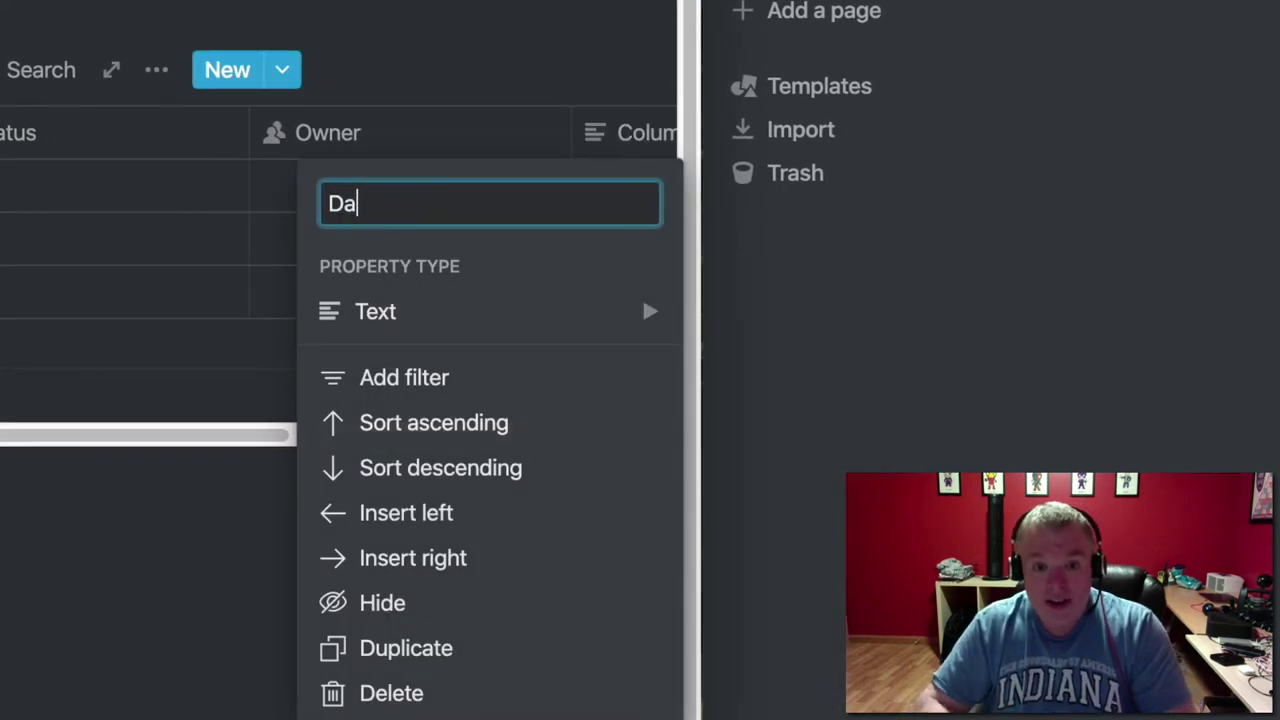
text(te Created)
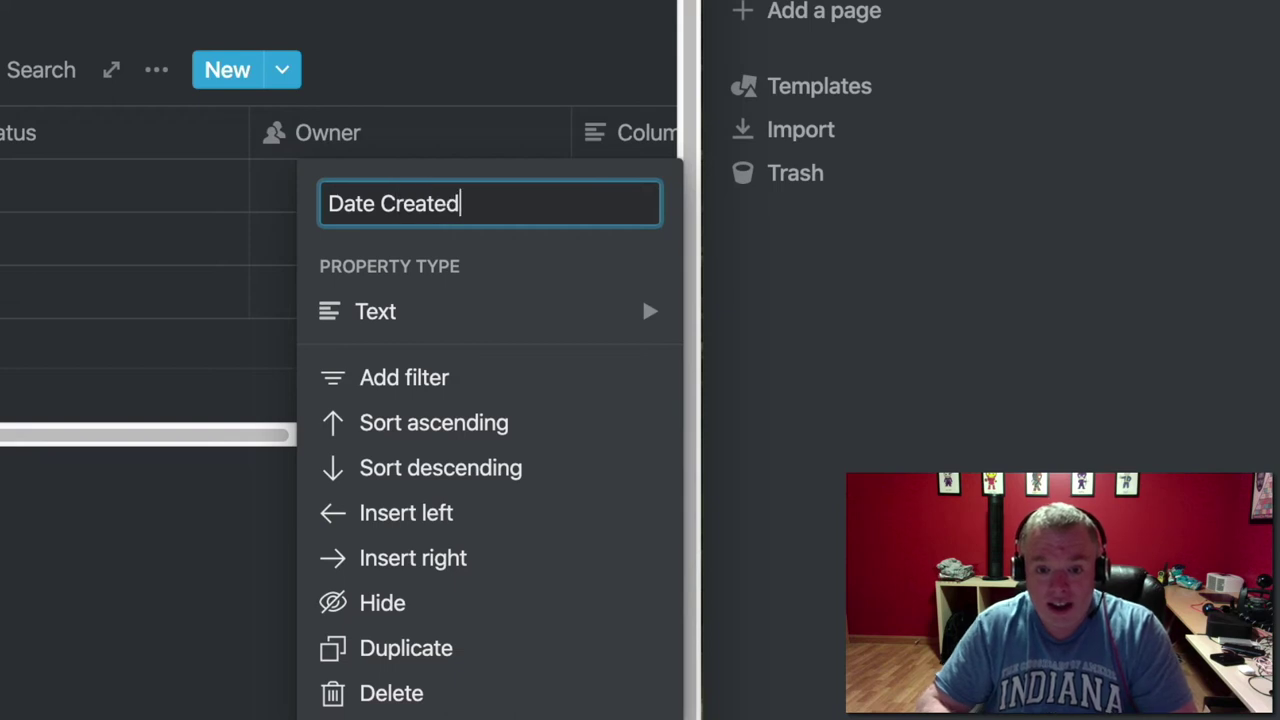
click(491, 309)
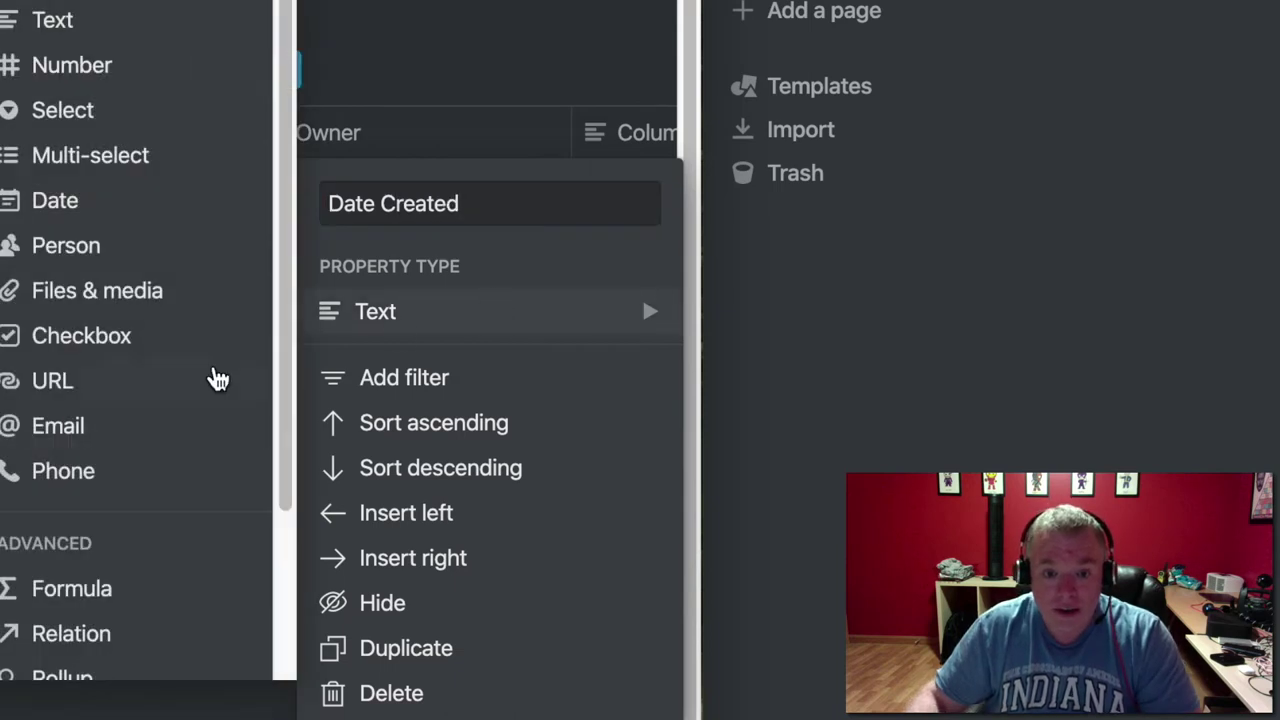
scroll(200, 378, down, 3)
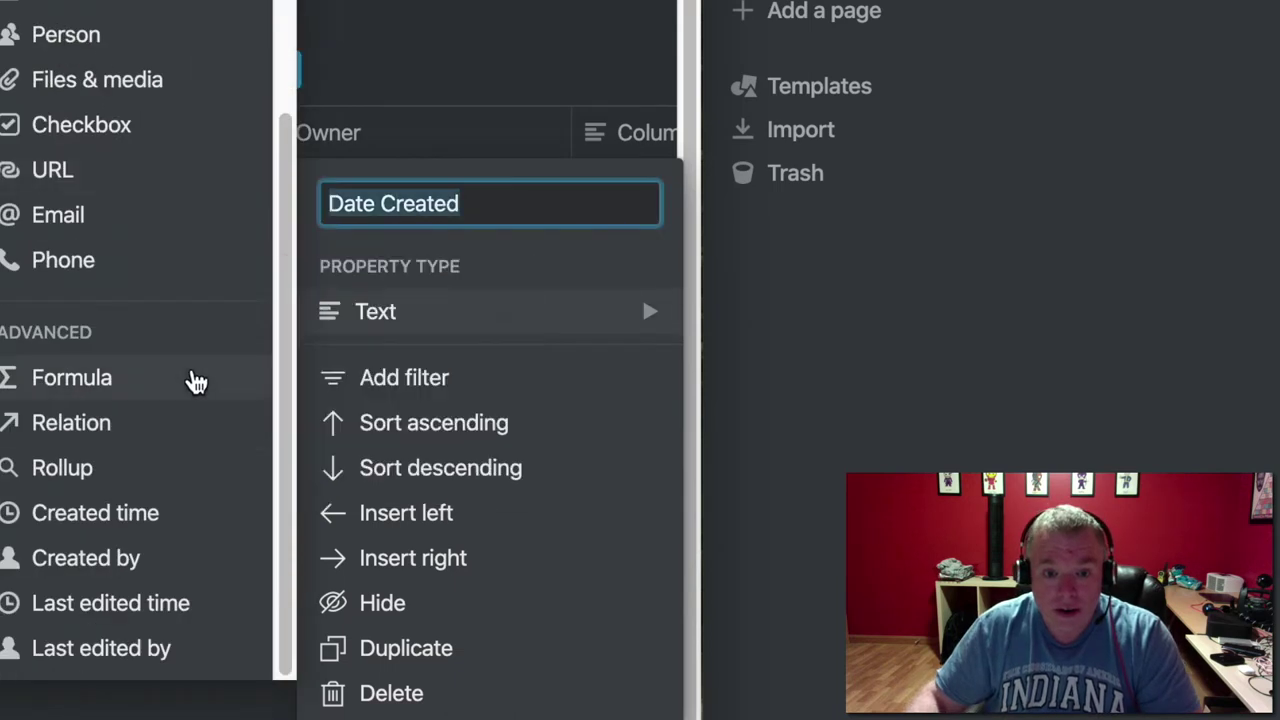
click(150, 520)
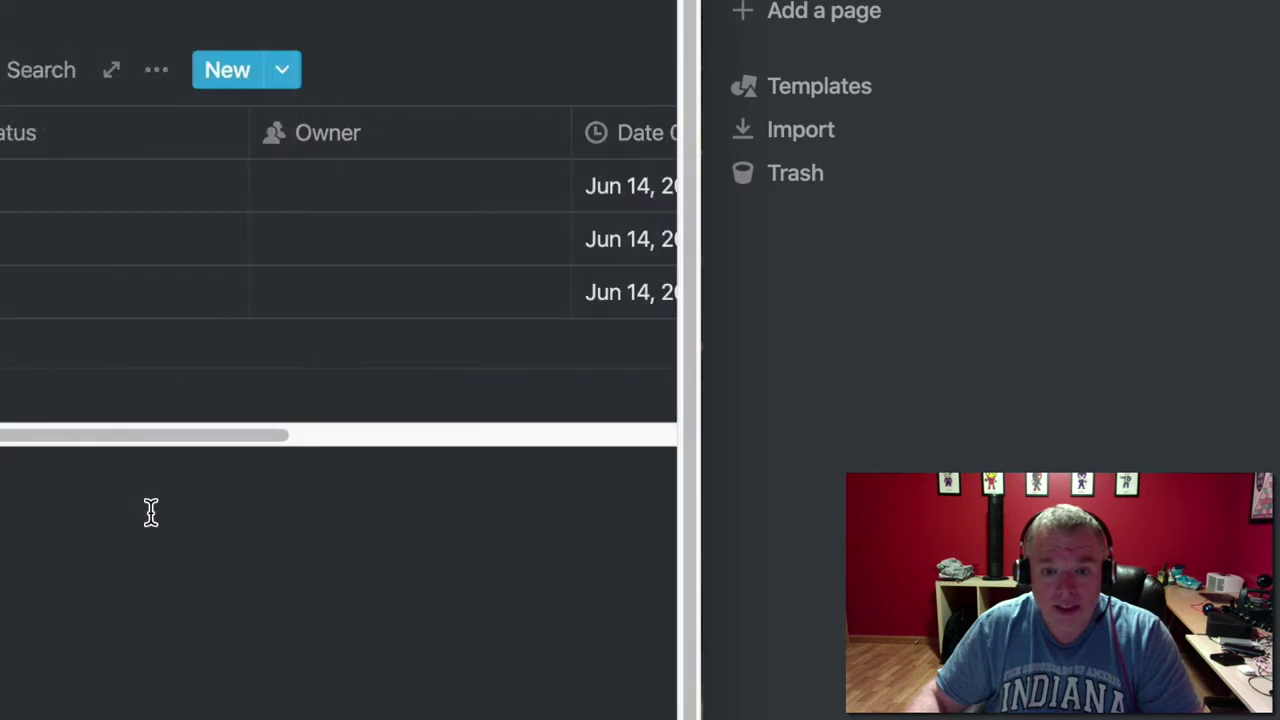
Add a column named Due Date after Date Created and set its property type to Date
scroll(338, 240, right, 5)
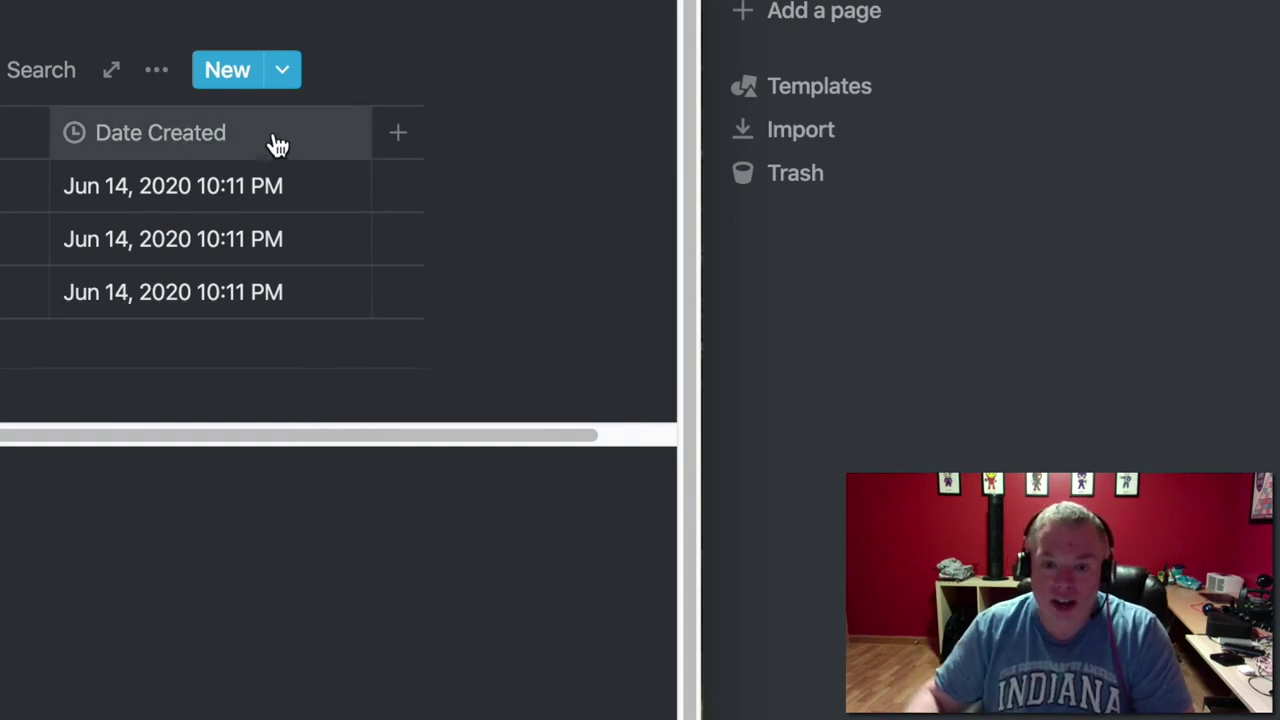
click(394, 136)
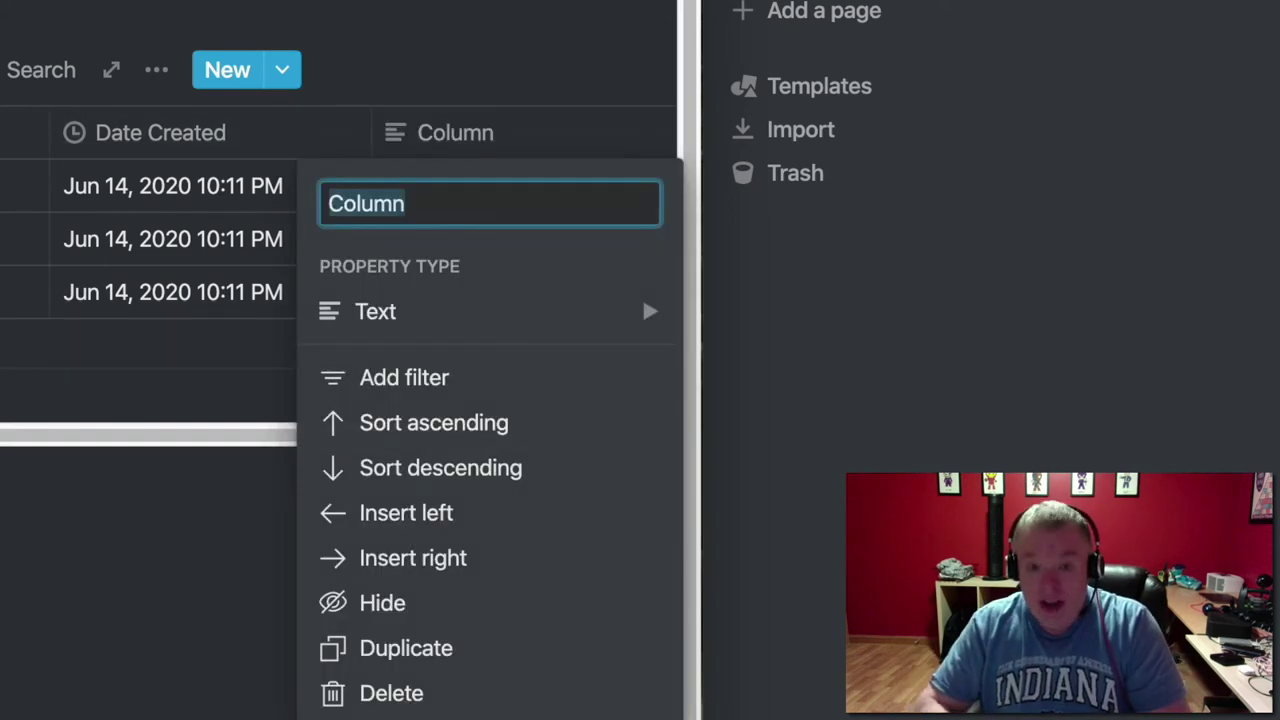
text(Due Date)
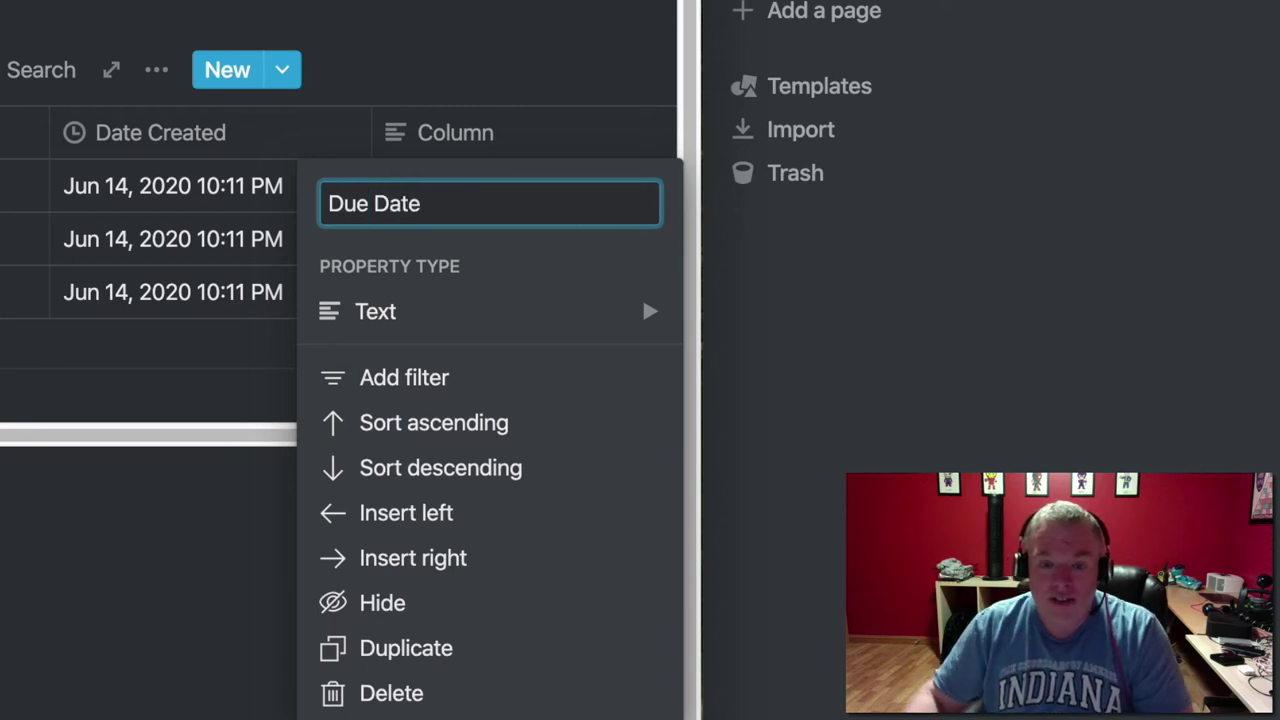
mouse_move(468, 320)
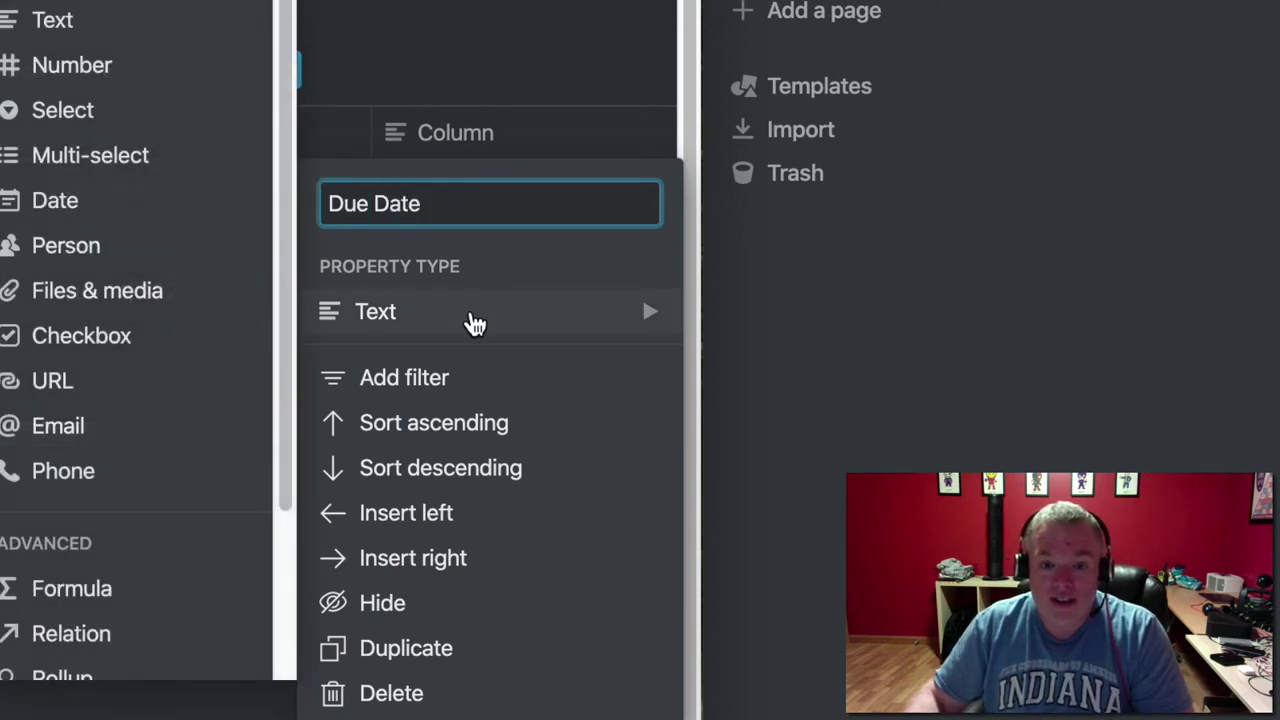
click(100, 208)
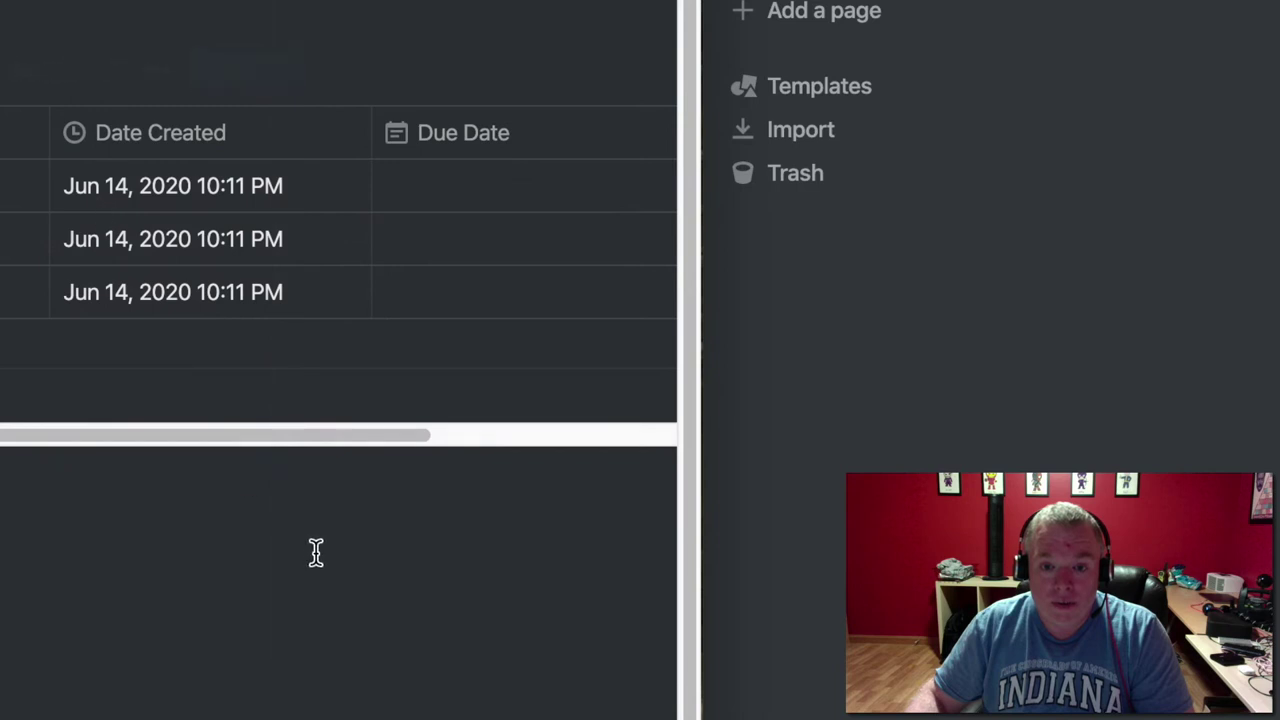
Add a column named Project after Due Date and set its property type to Select
drag(203, 436, 447, 440)
click(285, 142)
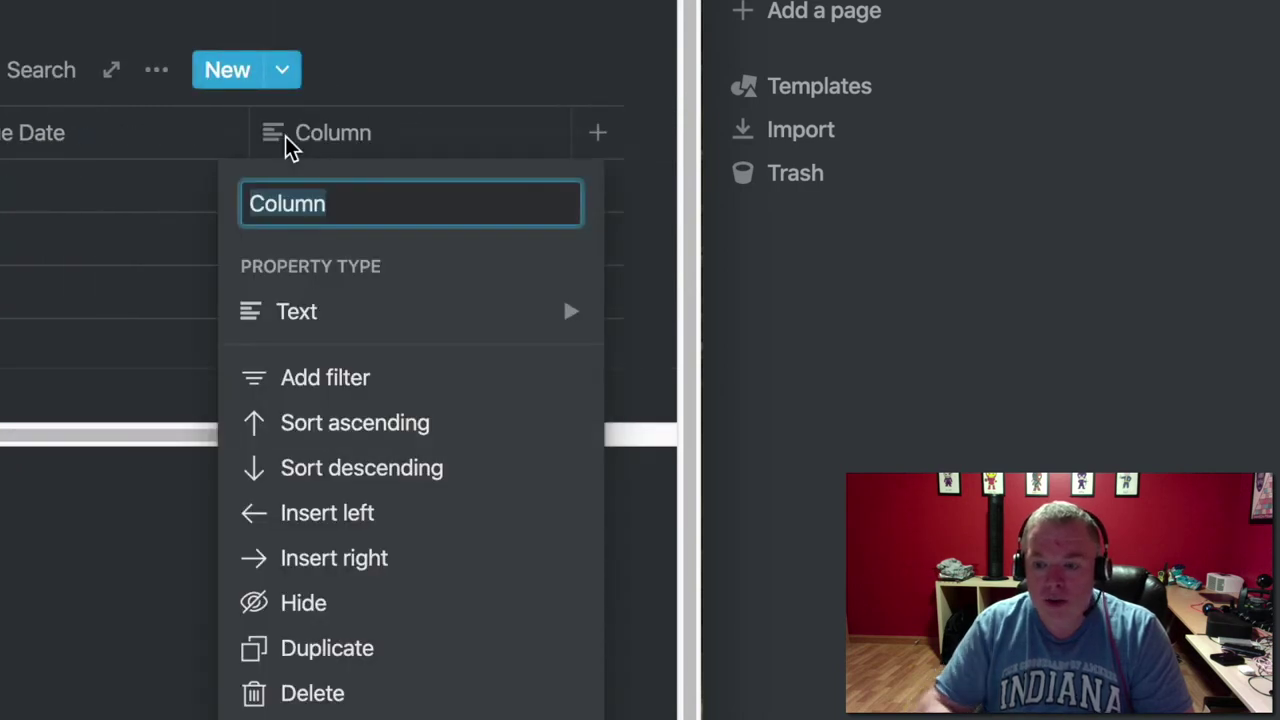
text(Project)
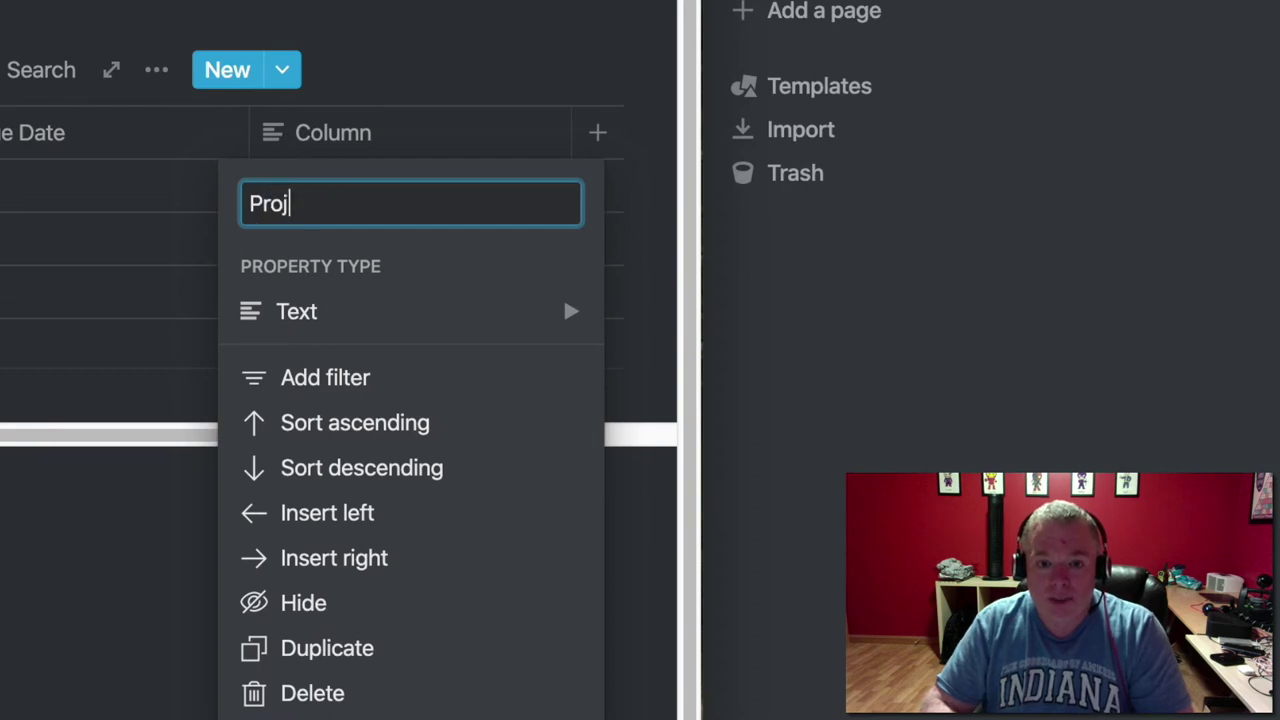
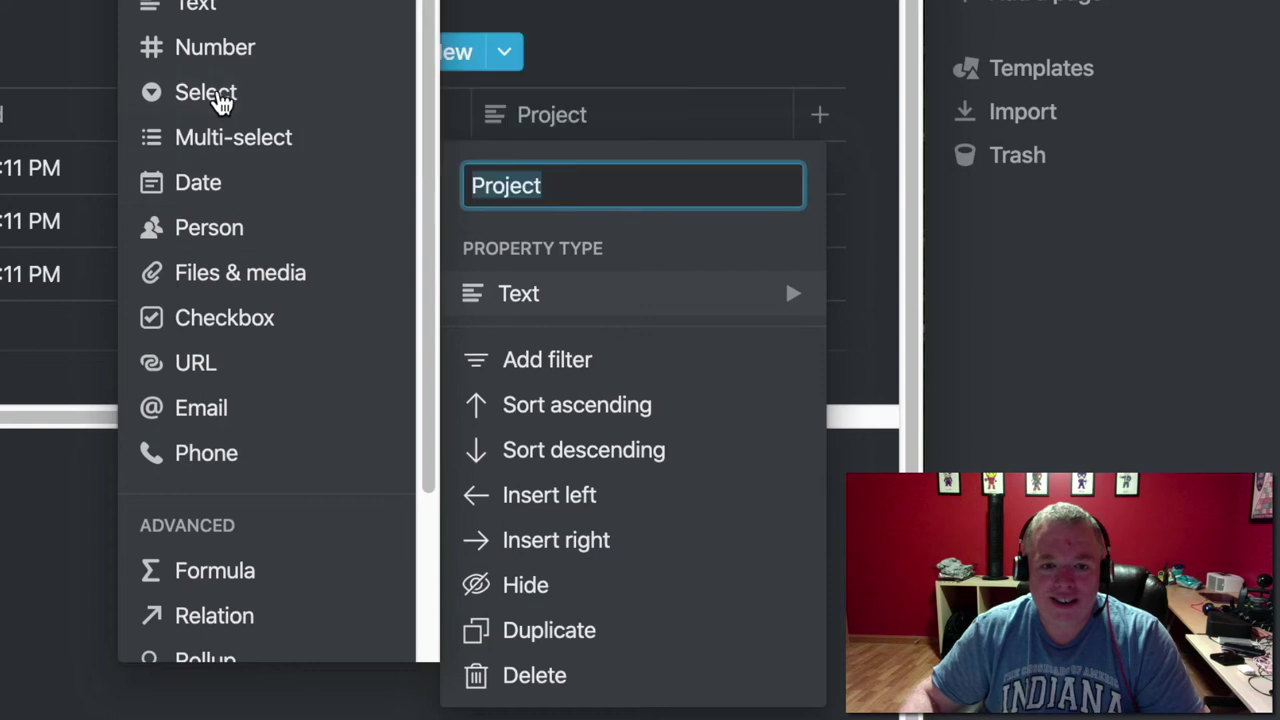
scroll(461, 415, right, 5)
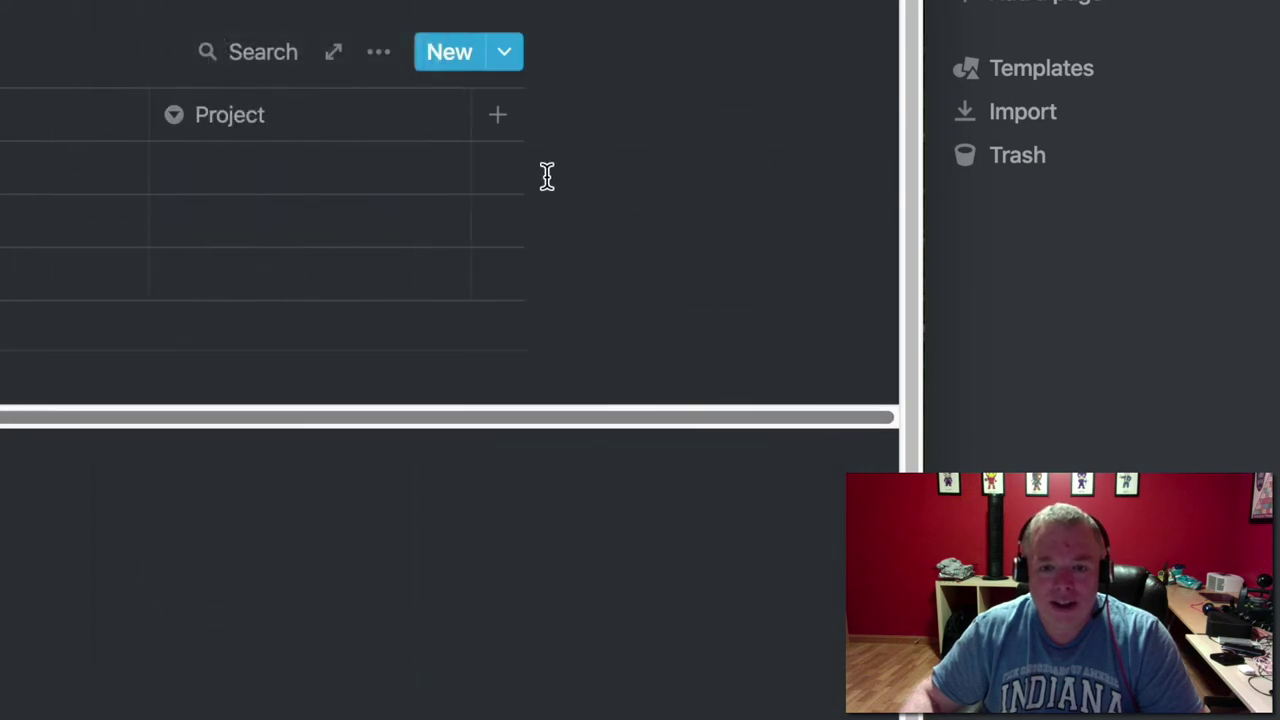
Add a column named Estimated time to complete (minutes) after Project and set its property type to Number
click(491, 129)
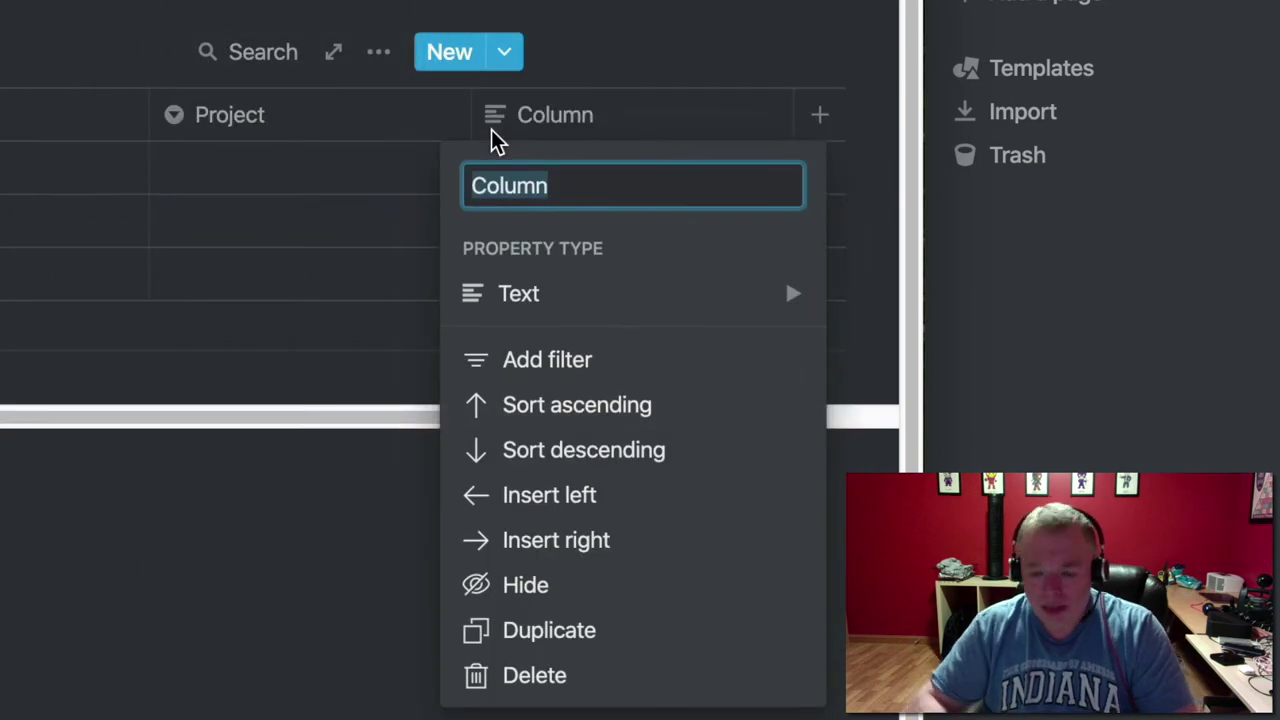
text(Estime)
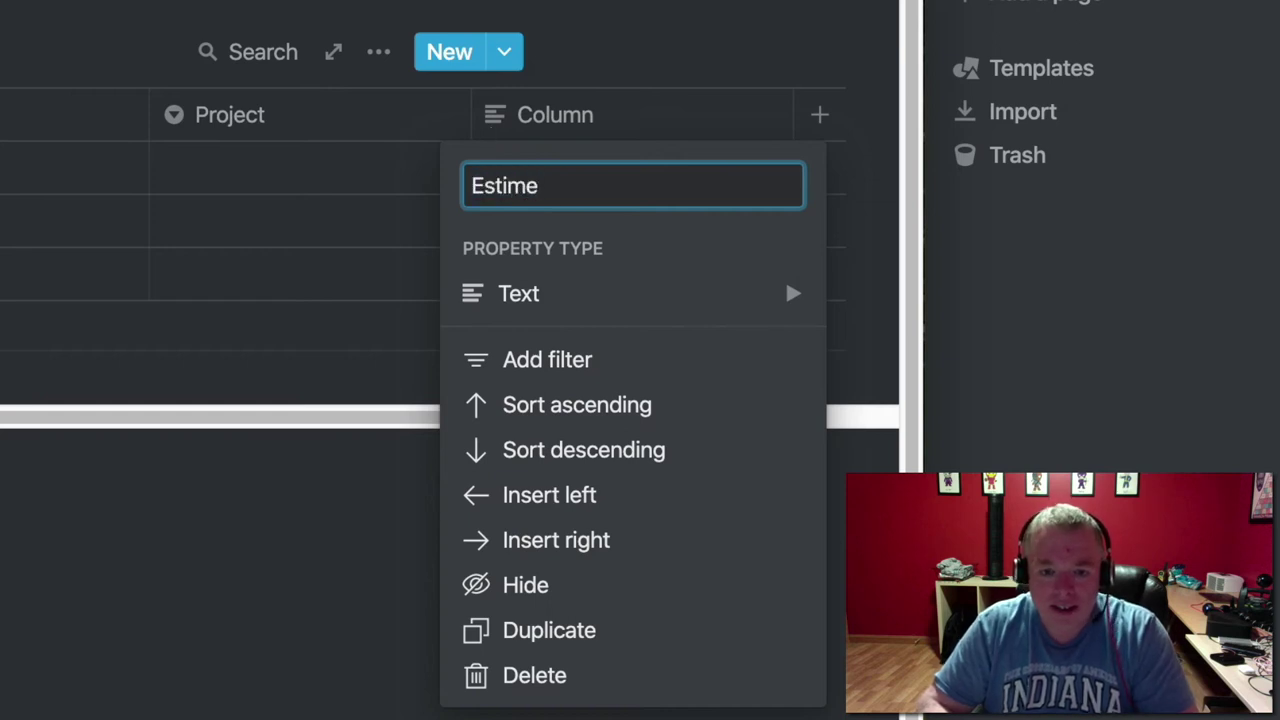
key(BackSpace)
text(ated time )
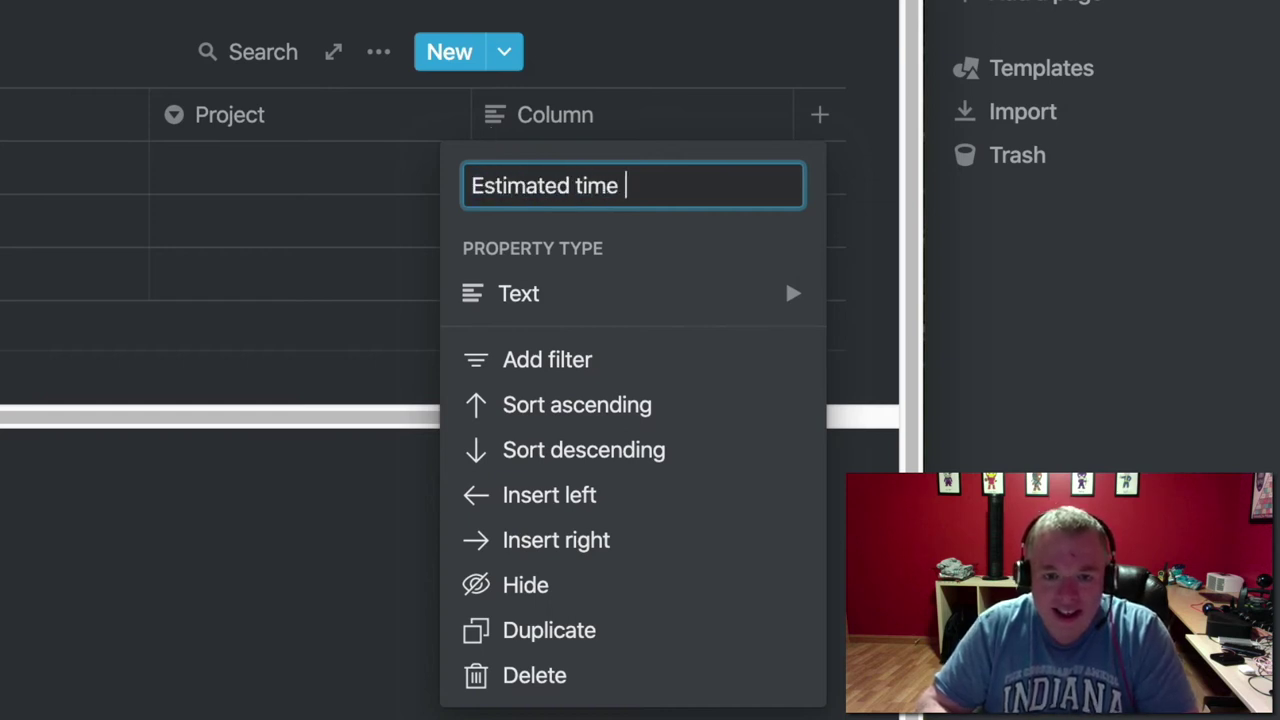
text(to complete)
key(BackSpace)
key(BackSpace)
key(BackSpace)
key(BackSpace)
text(plete ()
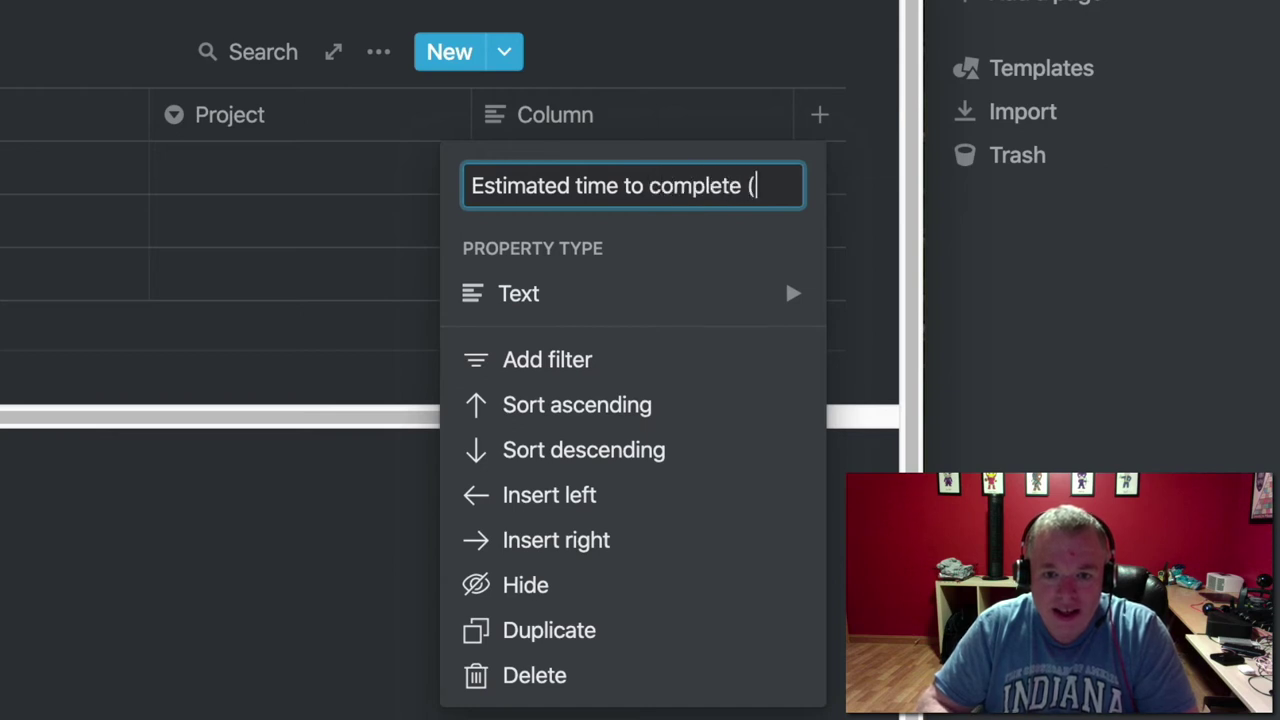
text(minutes))
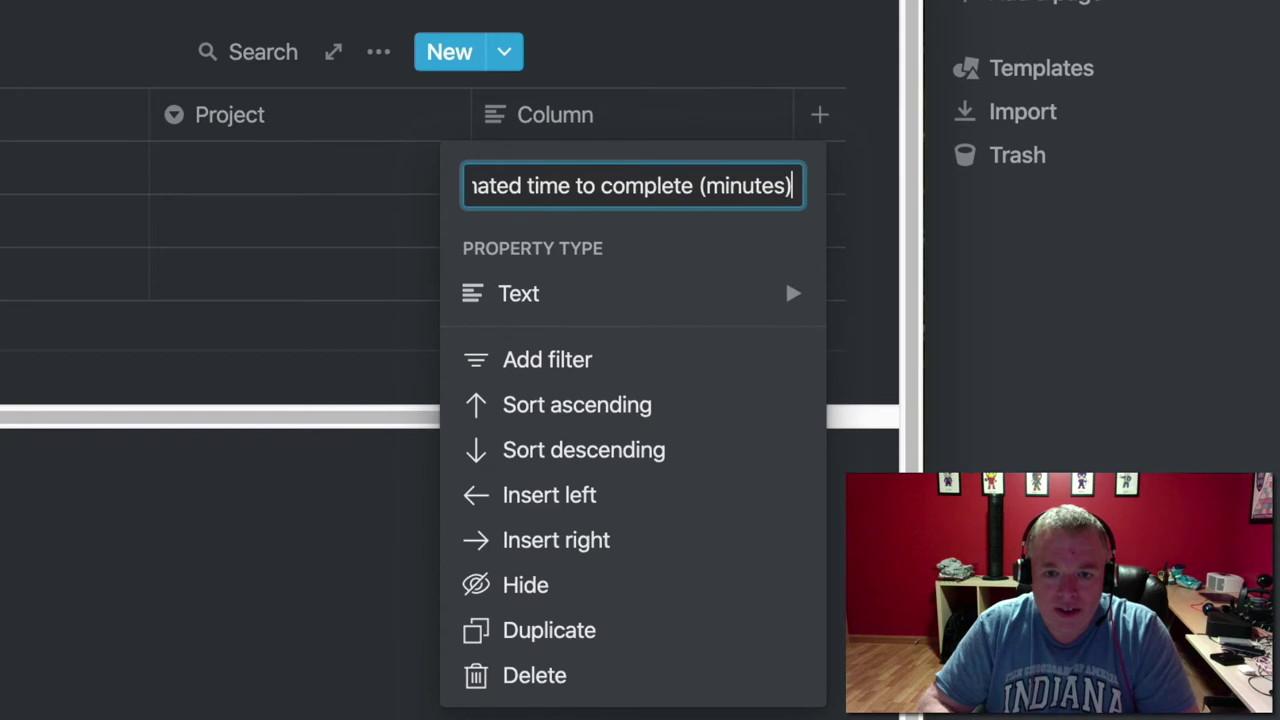
click(514, 285)
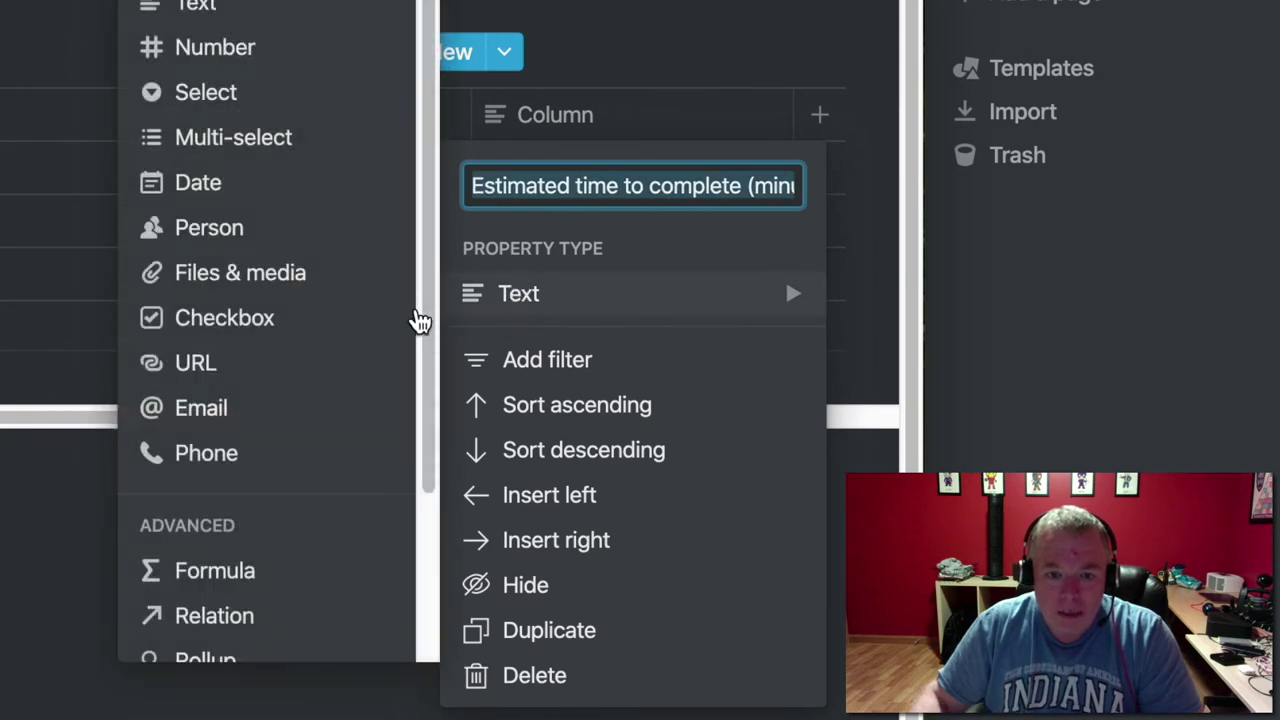
scroll(320, 386, down, 3)
scroll(326, 385, up, 3)
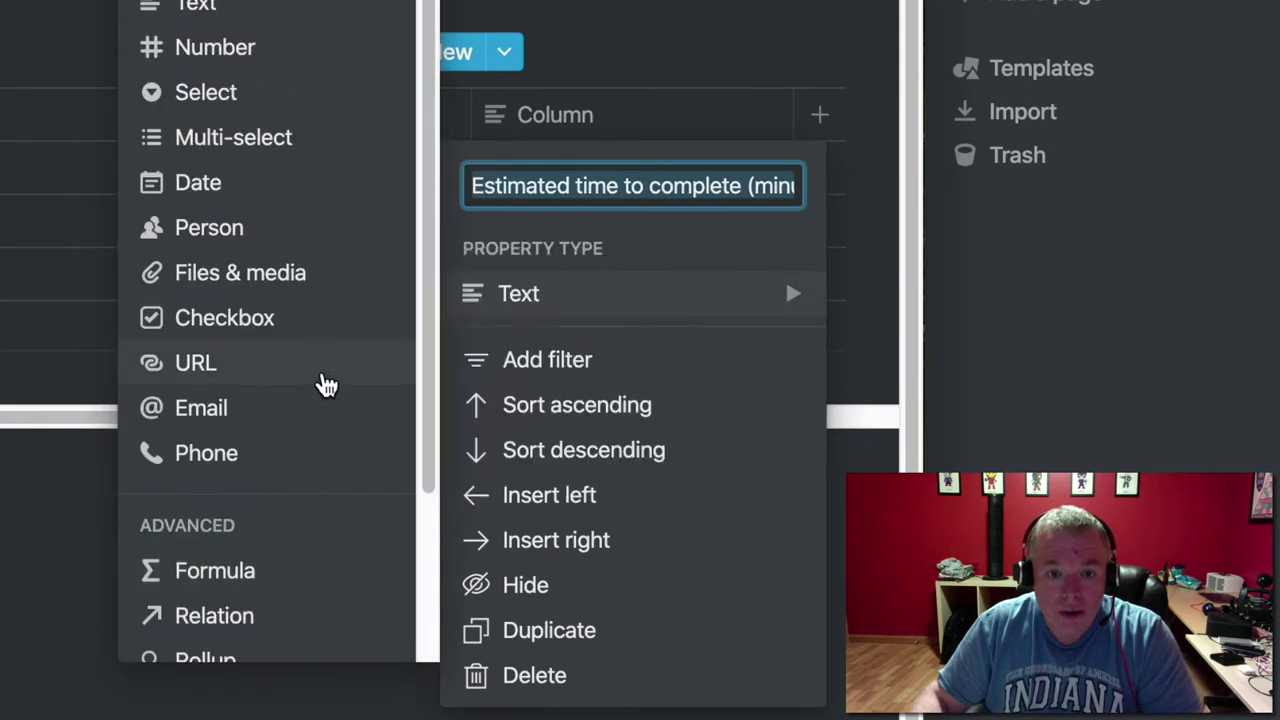
click(297, 48)
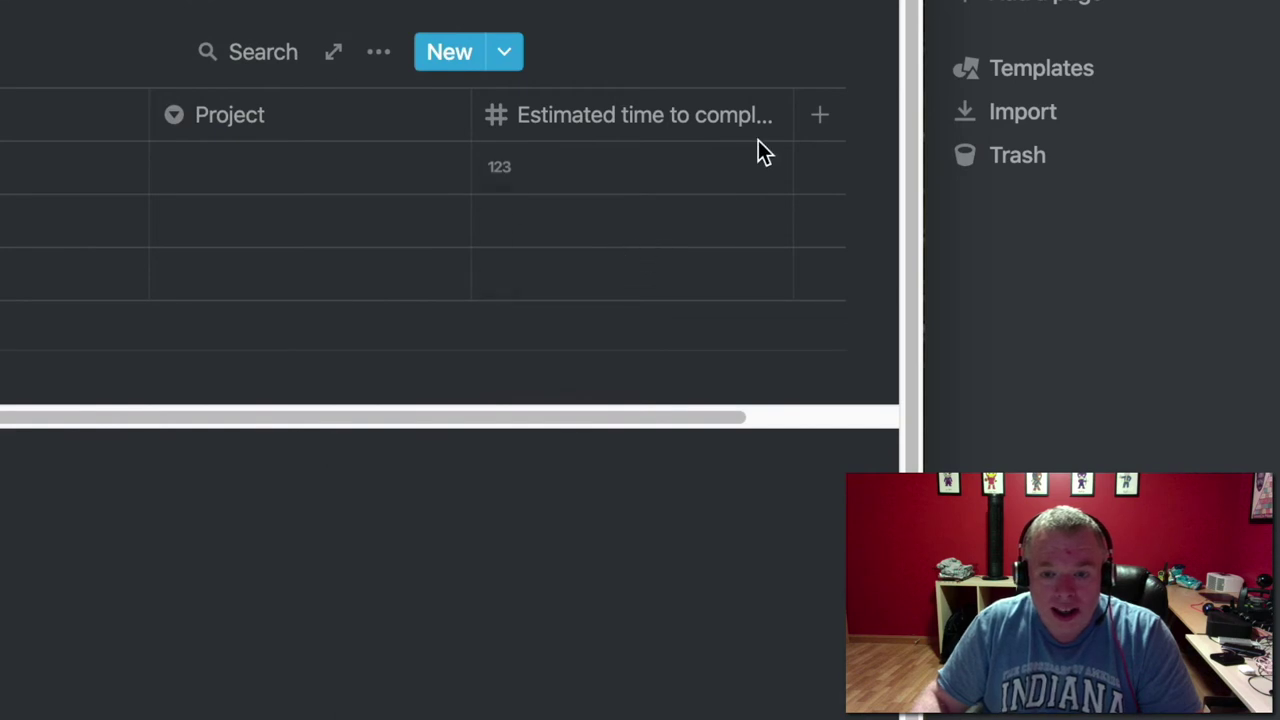
Add a final column named Actual Time to Complete and set its property type to Number
click(812, 124)
text(Actu)
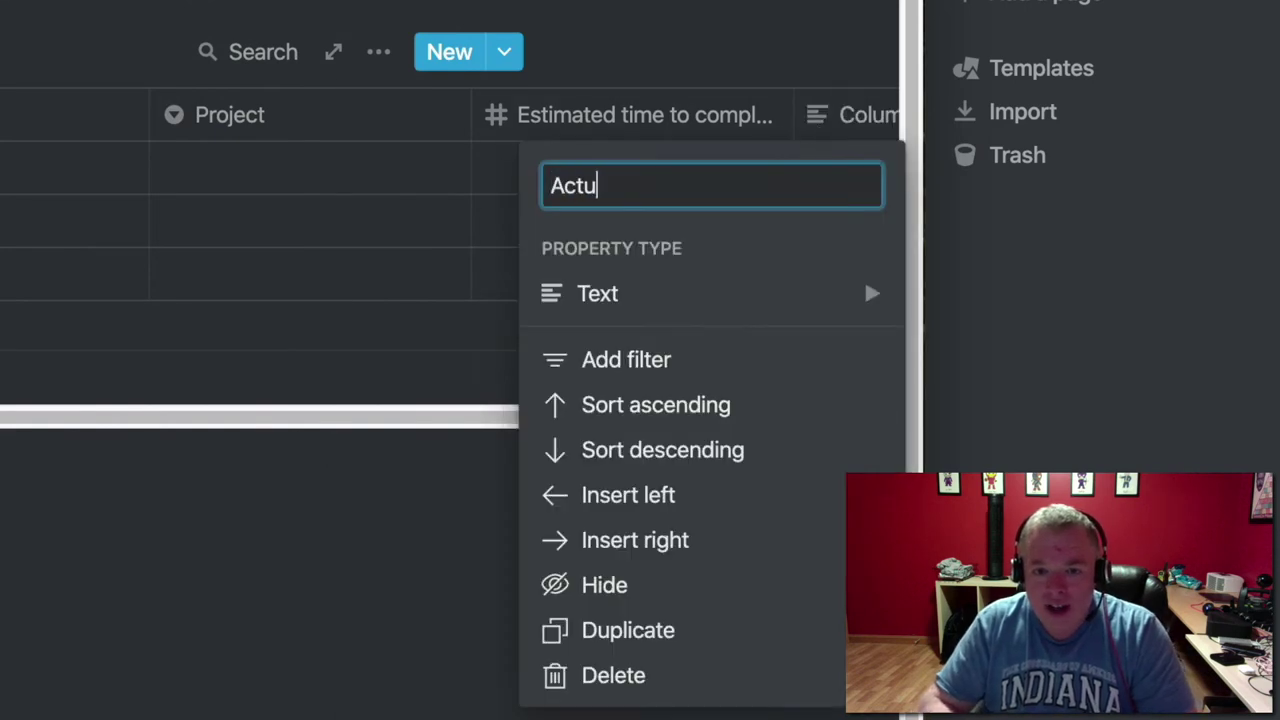
text(al Time )
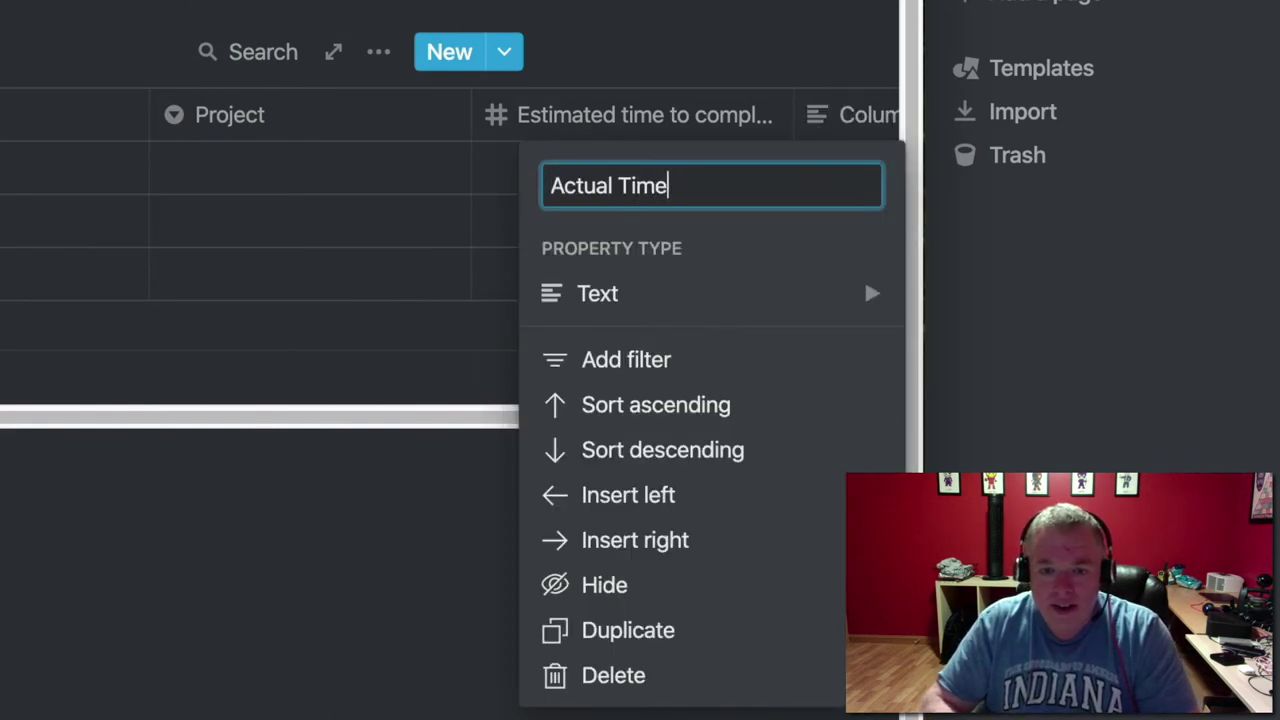
text(to Complete)
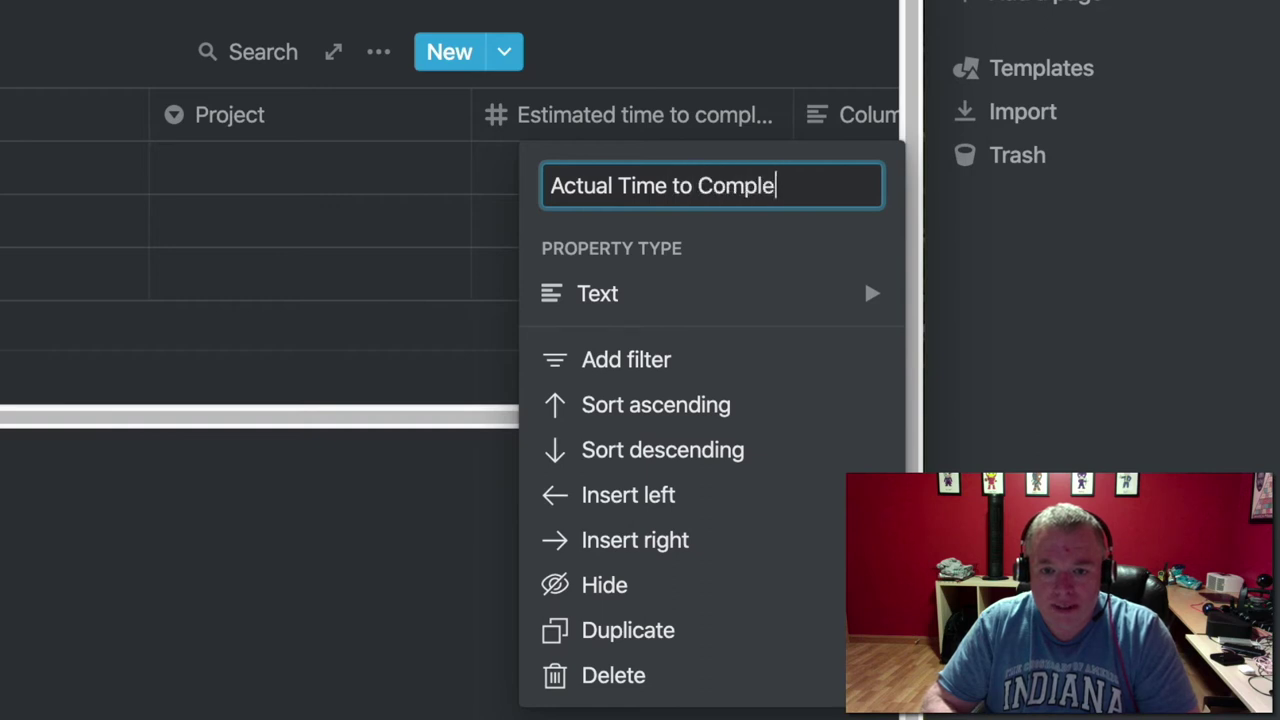
click(731, 294)
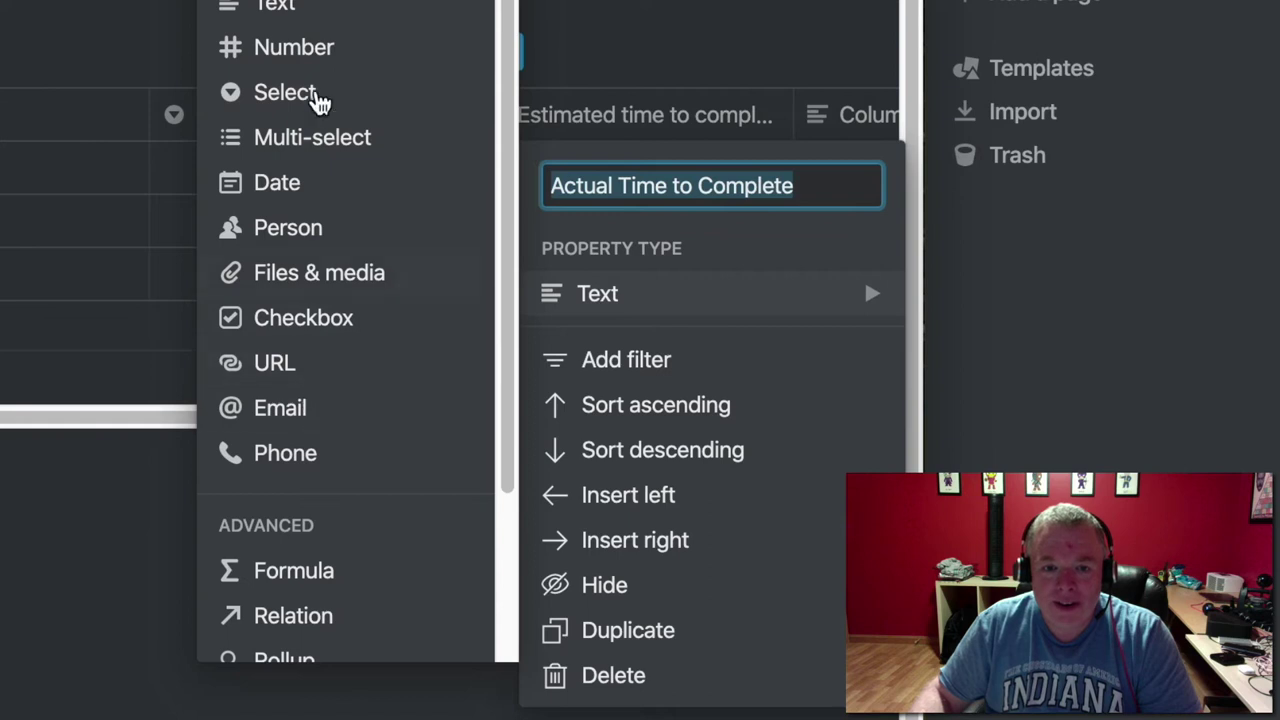
click(320, 50)
drag(363, 423, 573, 432)
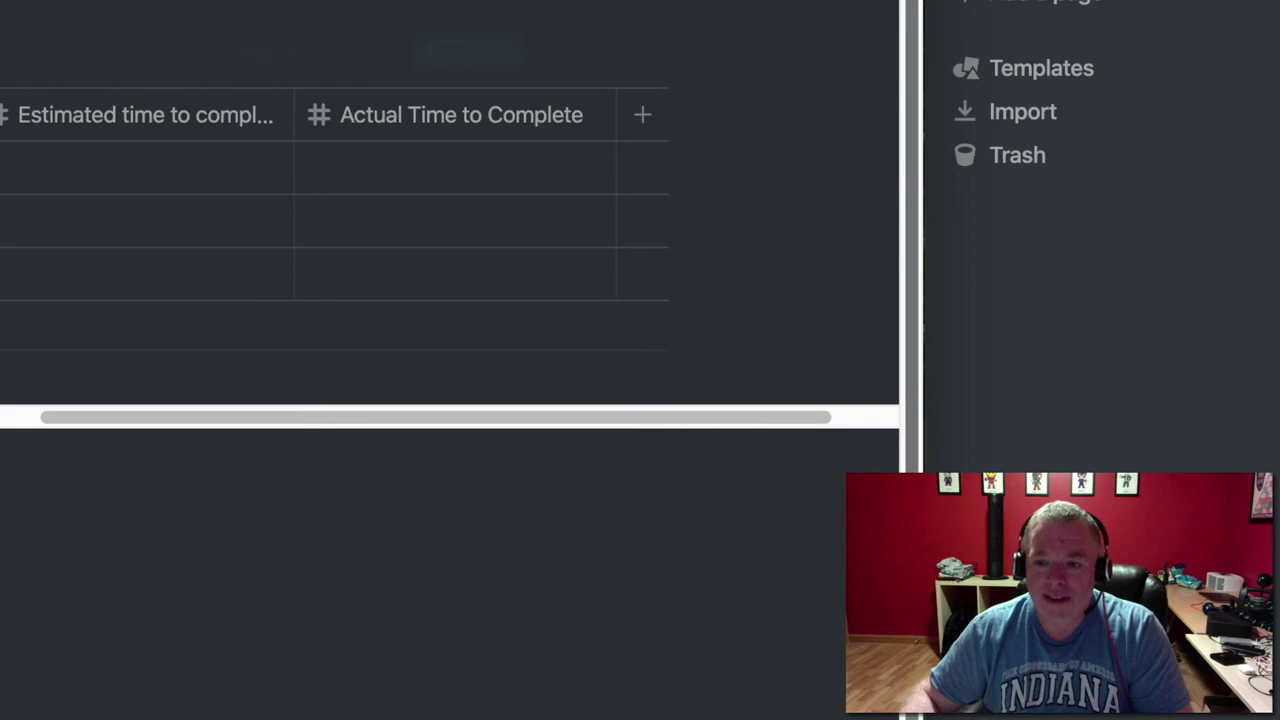
scroll(331, 458, left, 5)
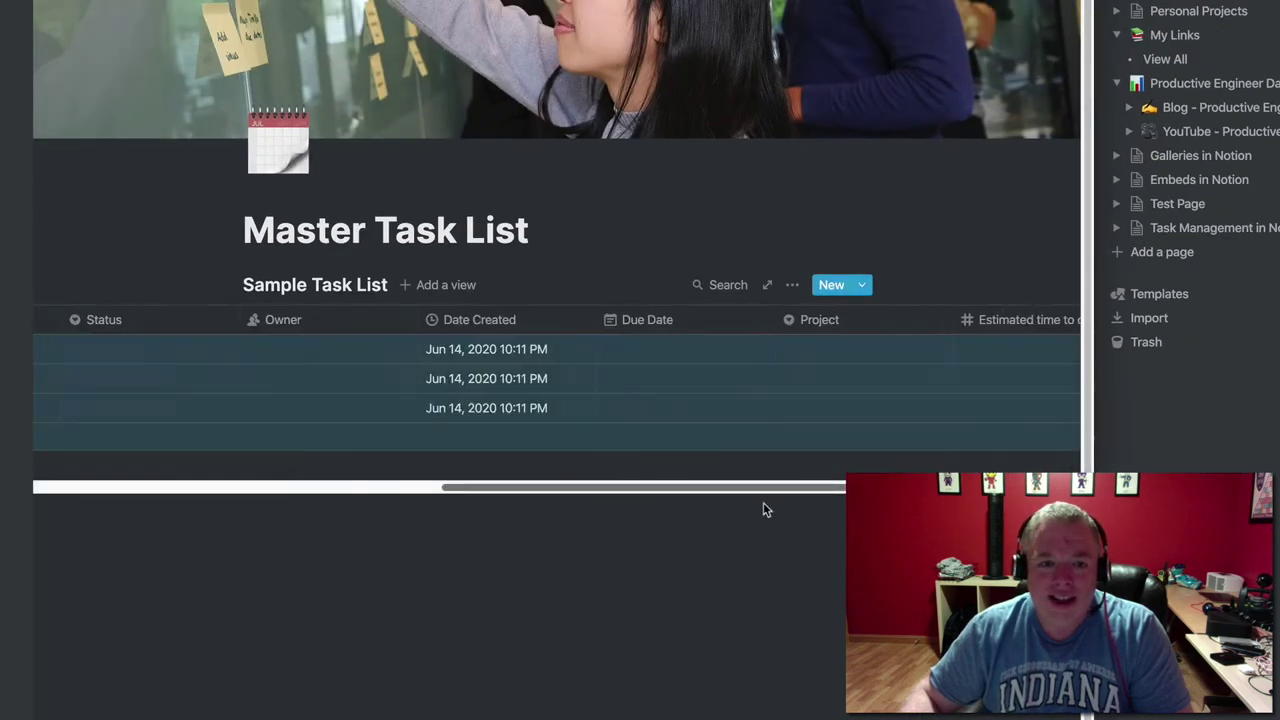
drag(764, 489, 386, 489)
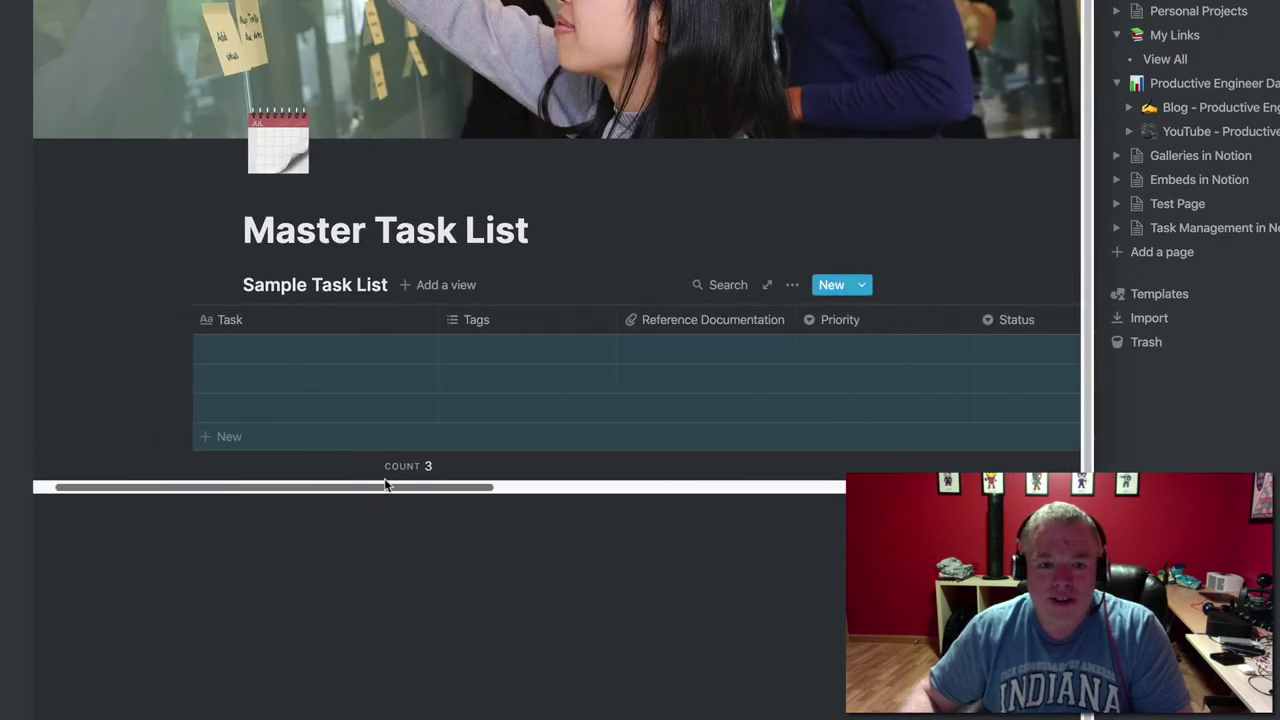
click(625, 514)
mouse_move(463, 489)
mouse_down()
mouse_move(594, 491)
mouse_move(449, 480)
mouse_up()
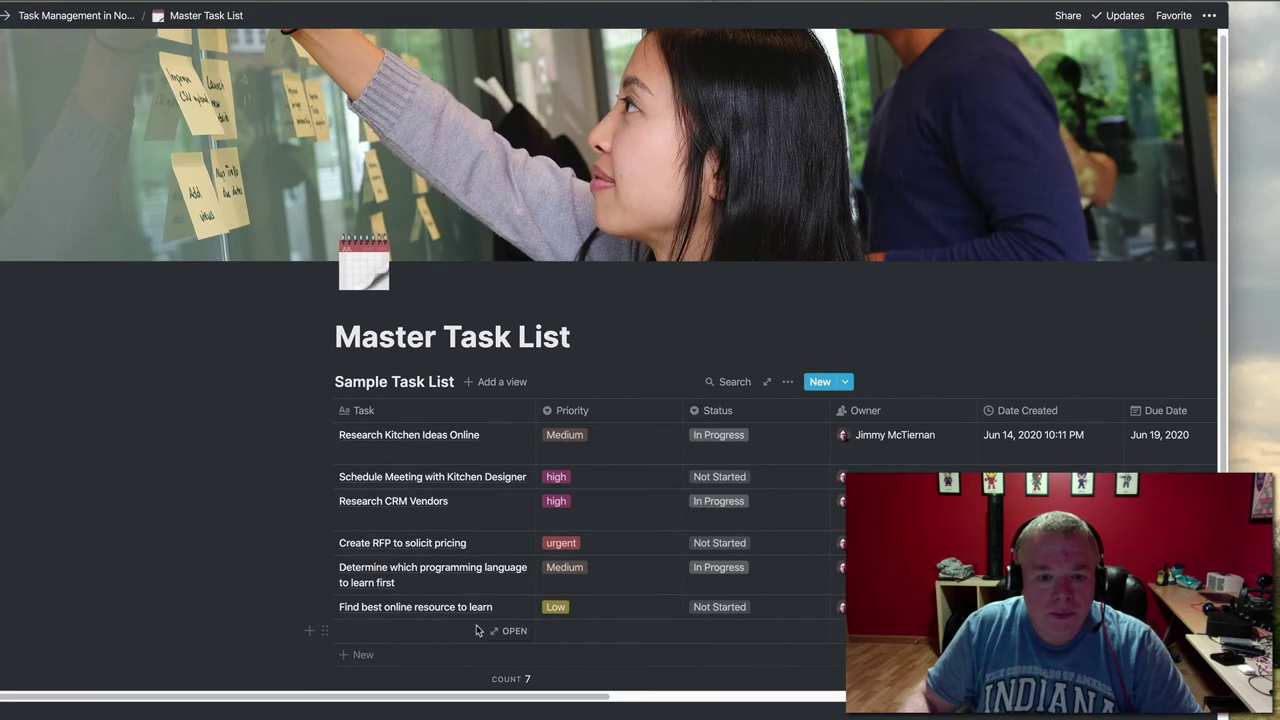
Open the Upgrade CRM System project page and insert a linked database of Sample Task List under Tasks to Be Completed
click(80, 15)
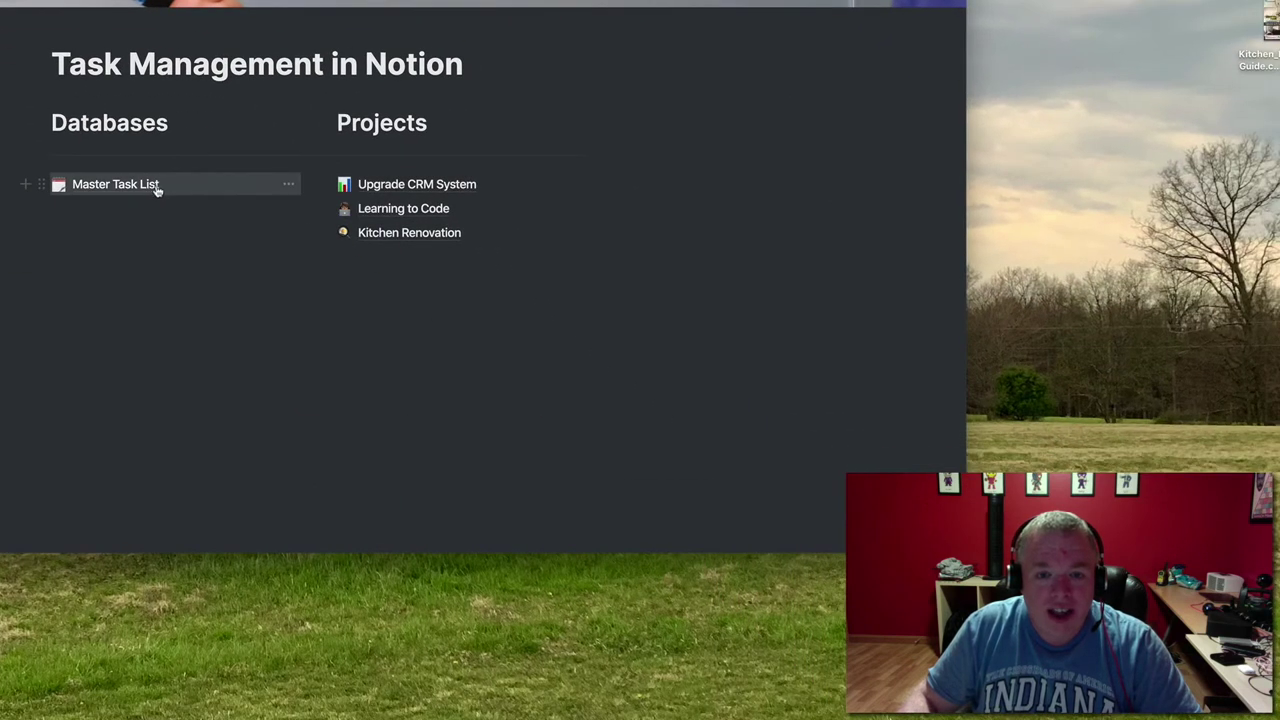
click(379, 188)
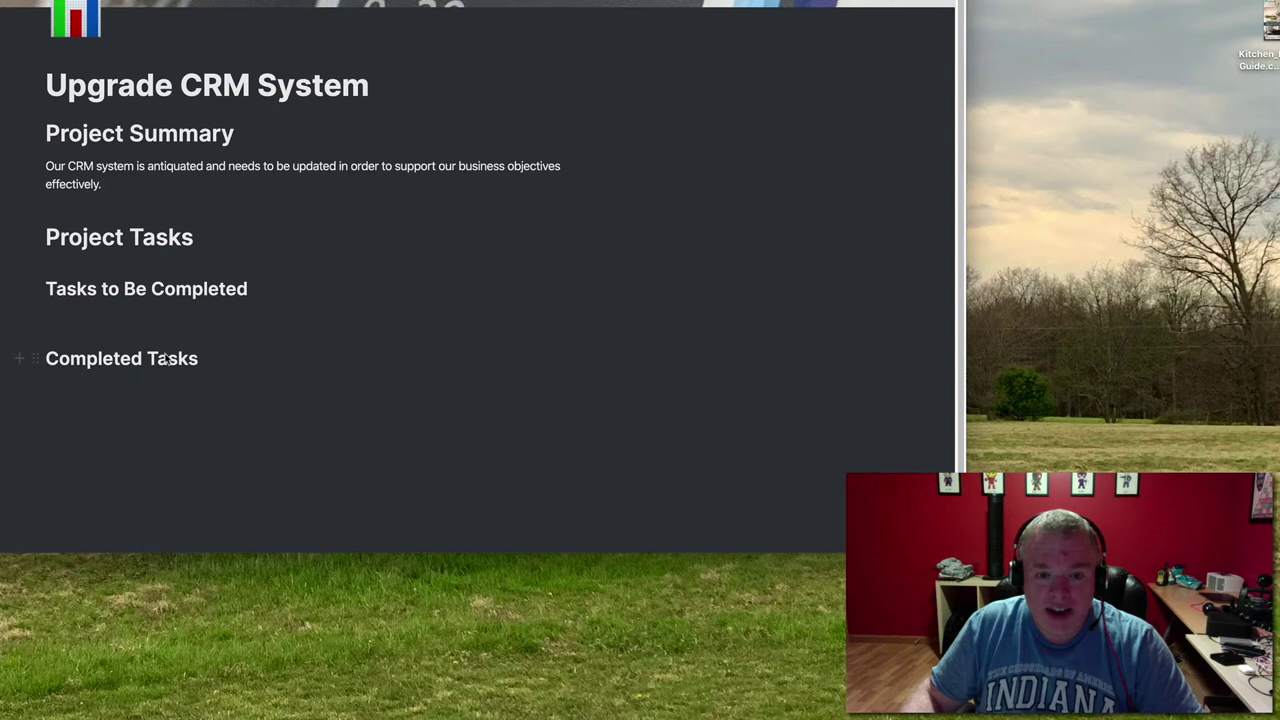
click(118, 311)
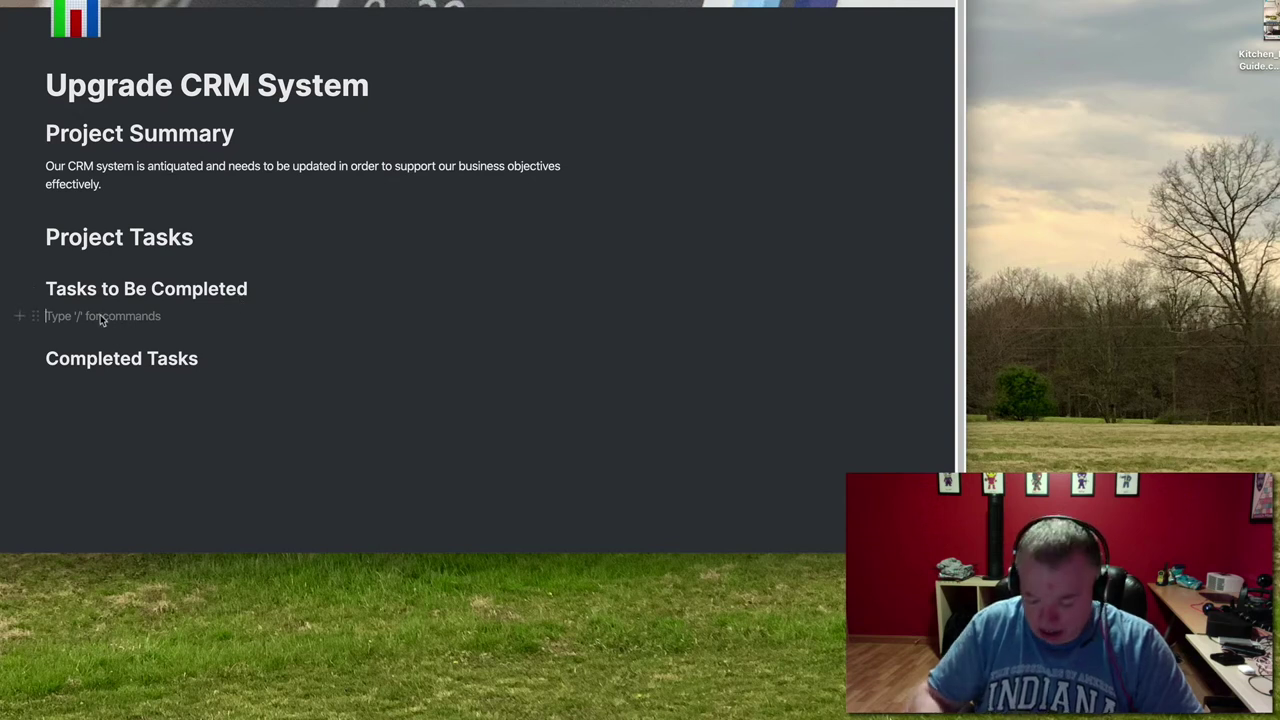
text(/link)
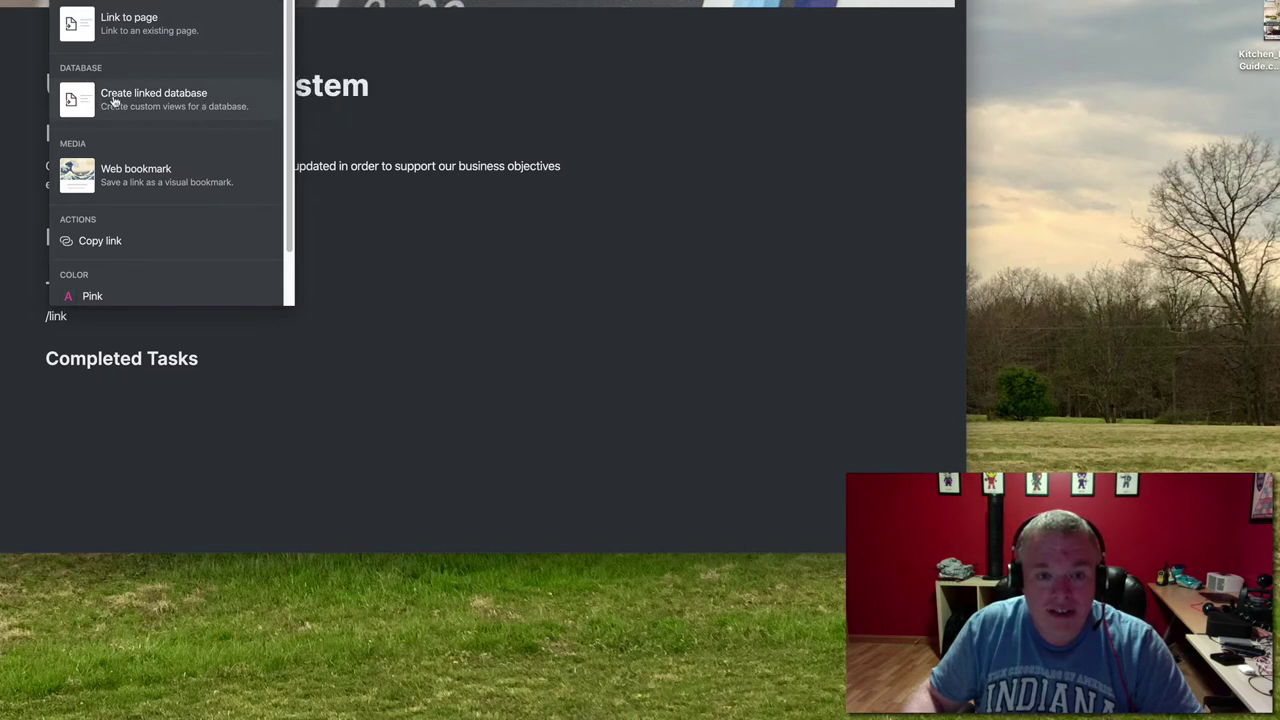
mouse_move(138, 105)
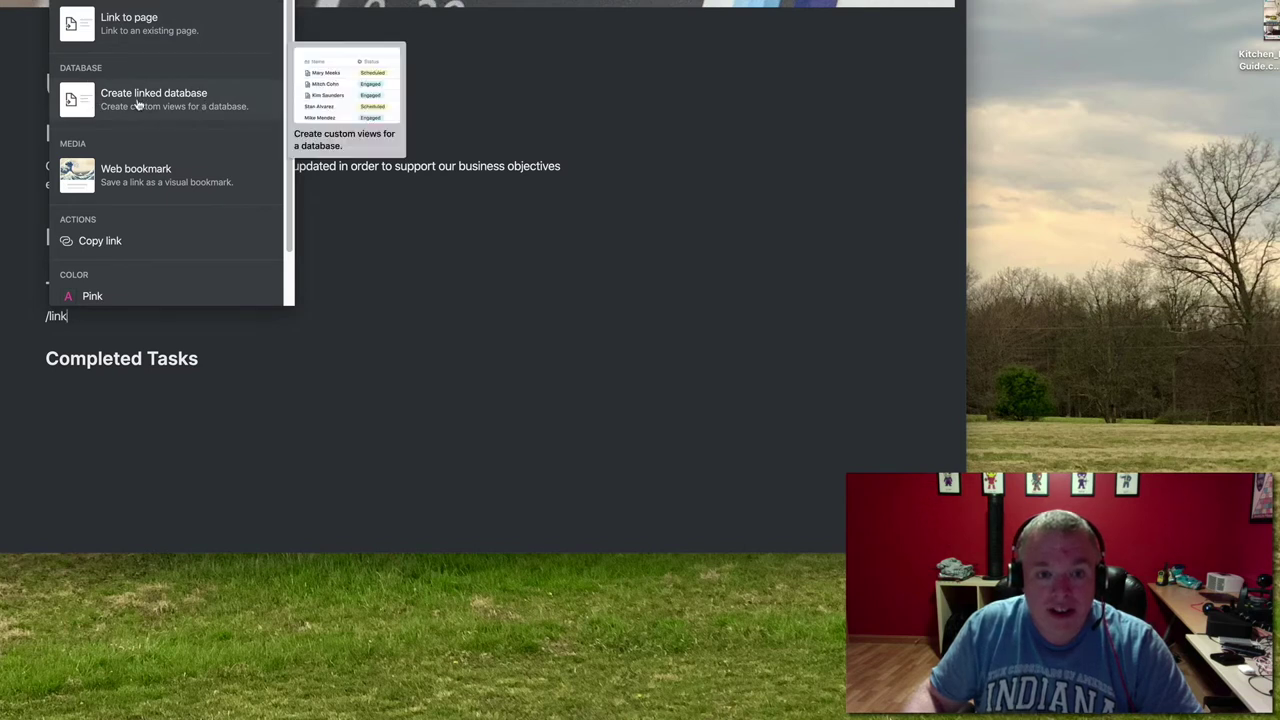
click(189, 104)
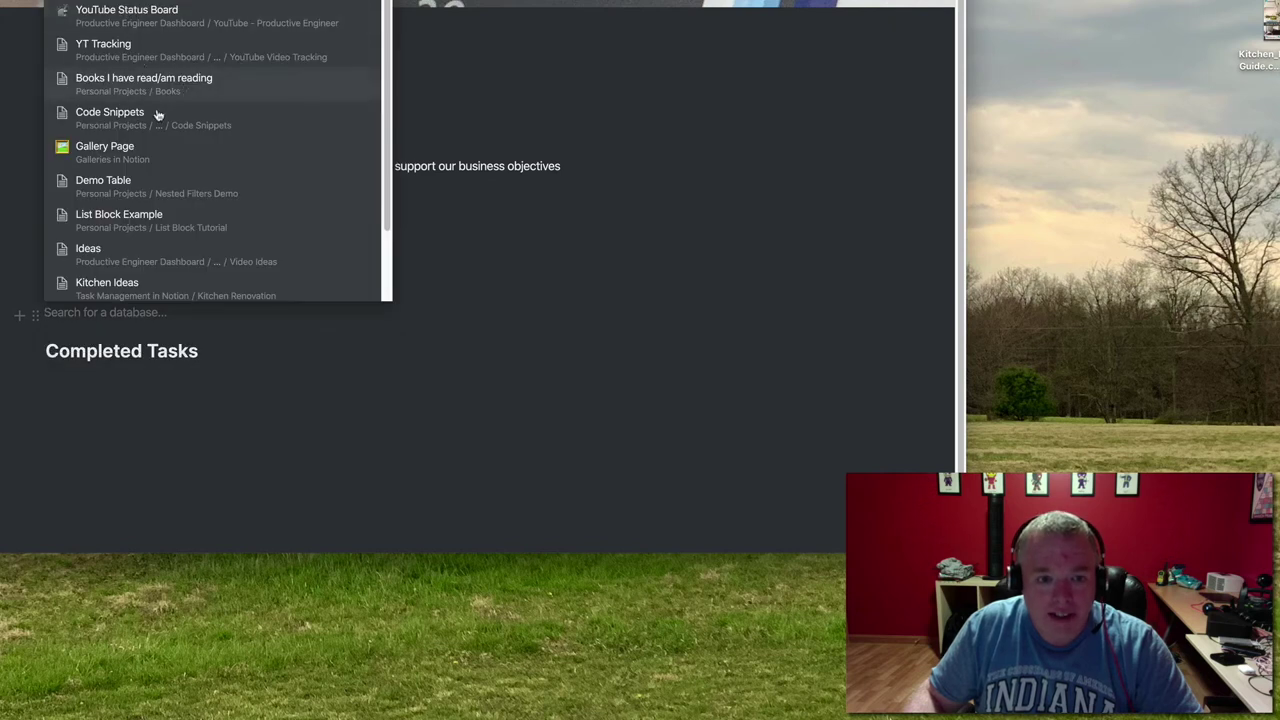
scroll(200, 220, down, 3)
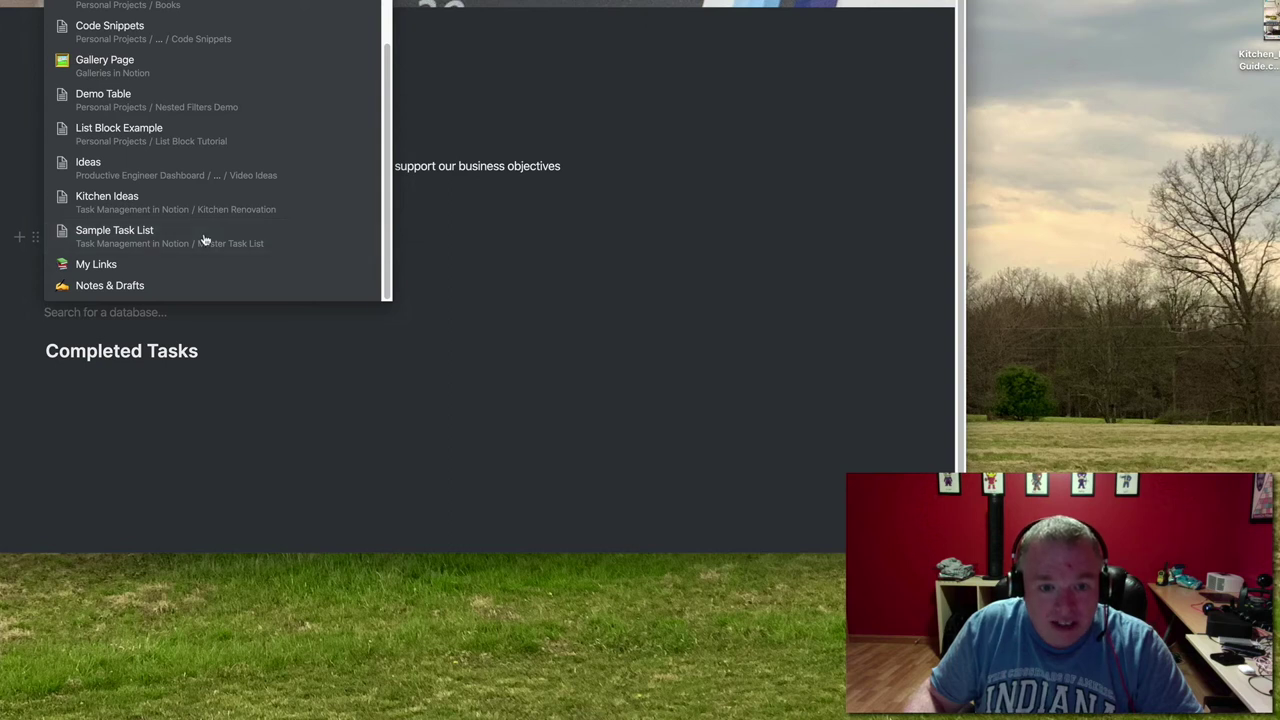
click(204, 237)
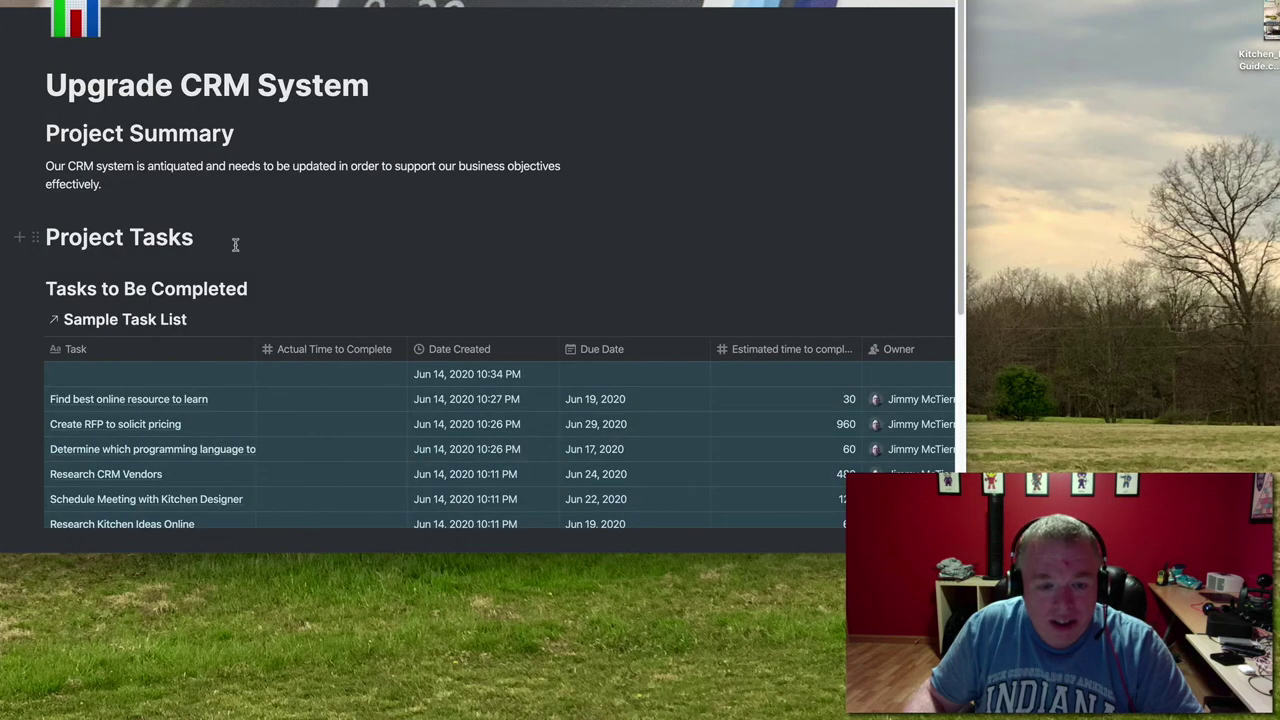
click(328, 241)
scroll(329, 255, down, 1)
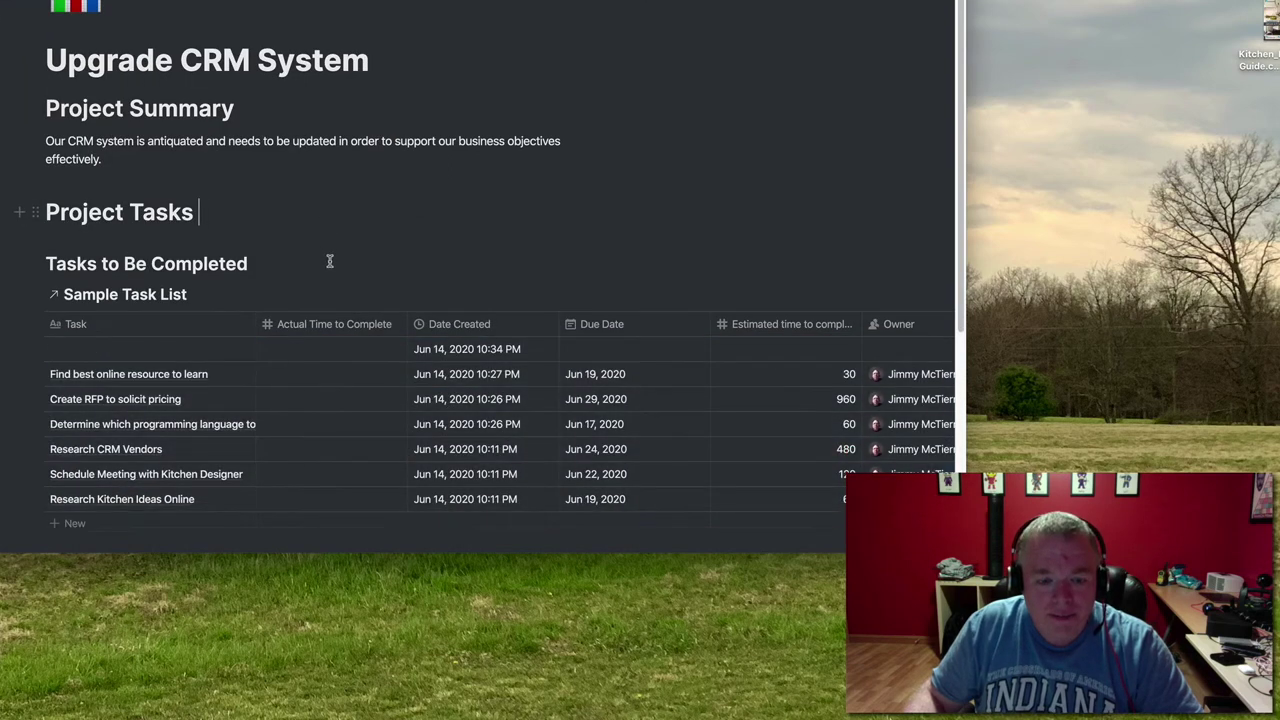
scroll(329, 260, down, 3)
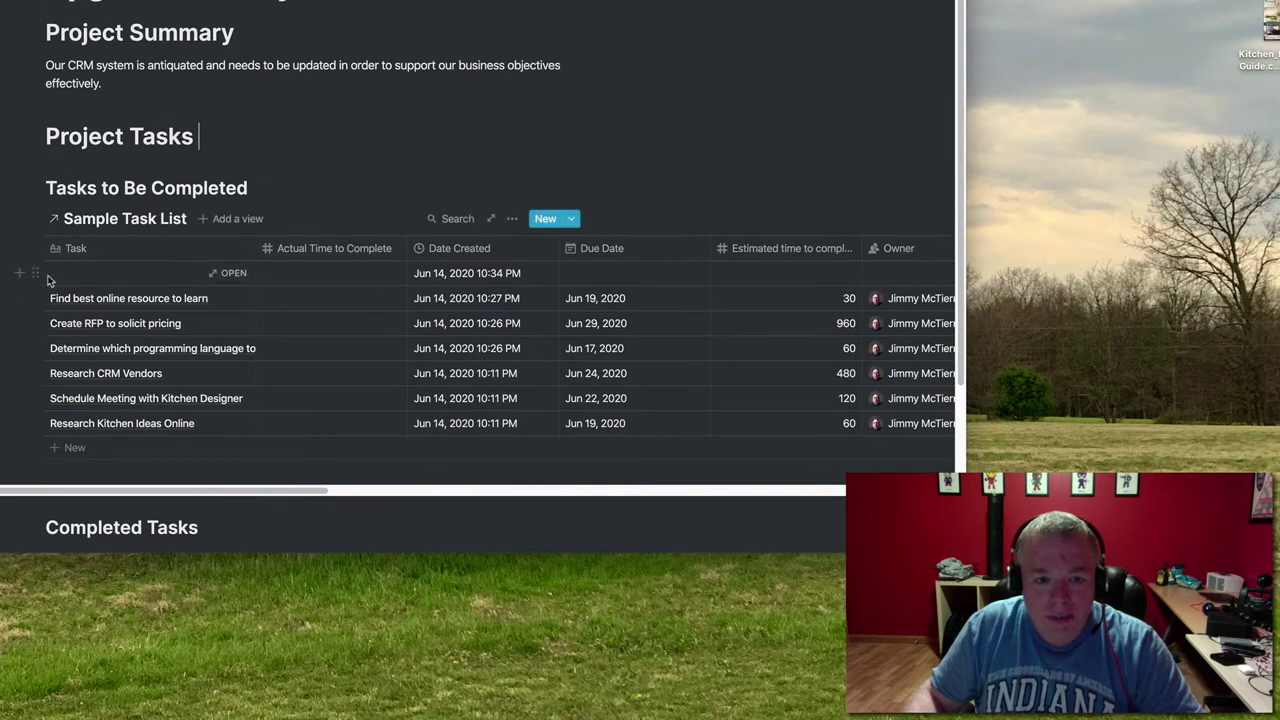
click(86, 274)
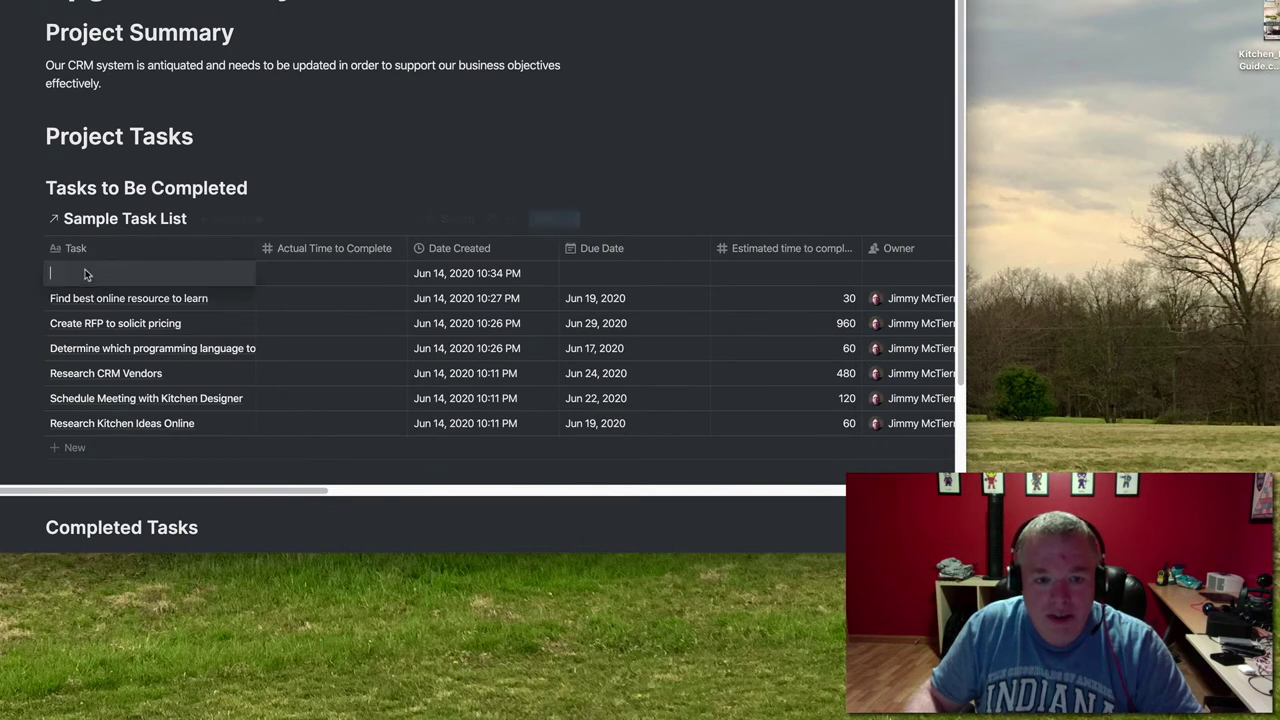
click(420, 191)
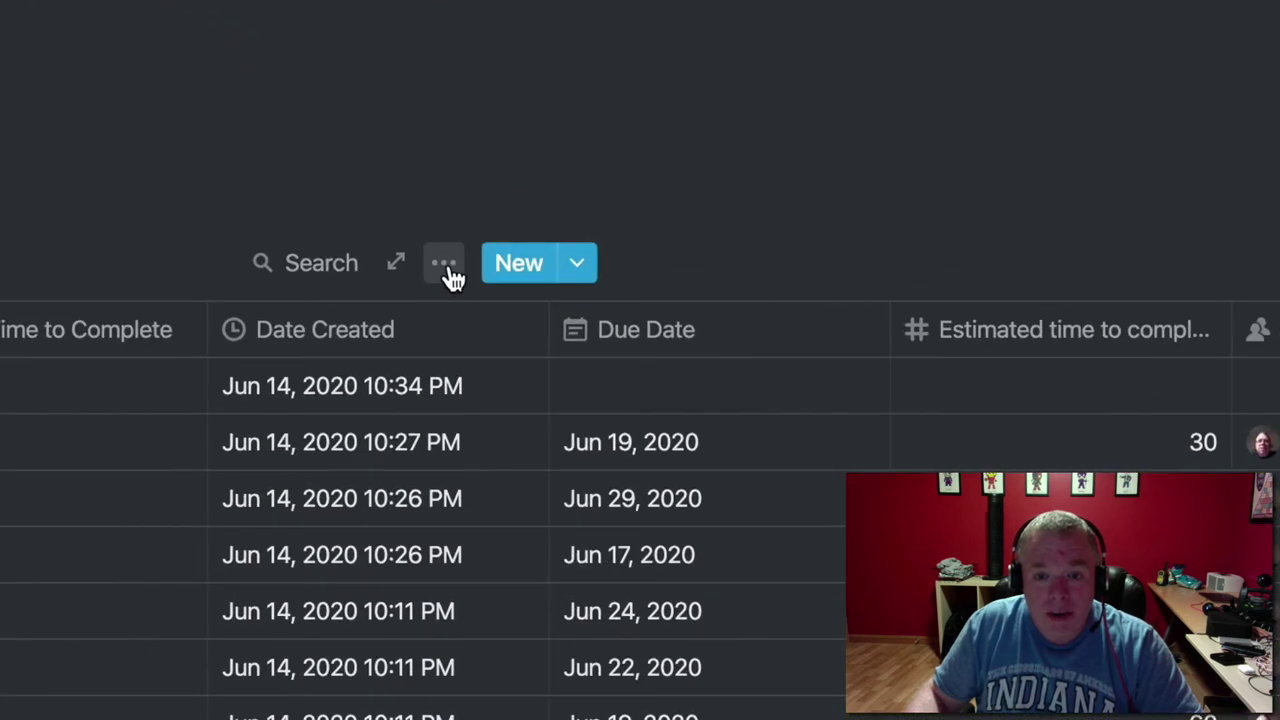
Add a filter to the linked Sample Task List so that it shows only tasks whose Project is CRM Upgrade
click(447, 268)
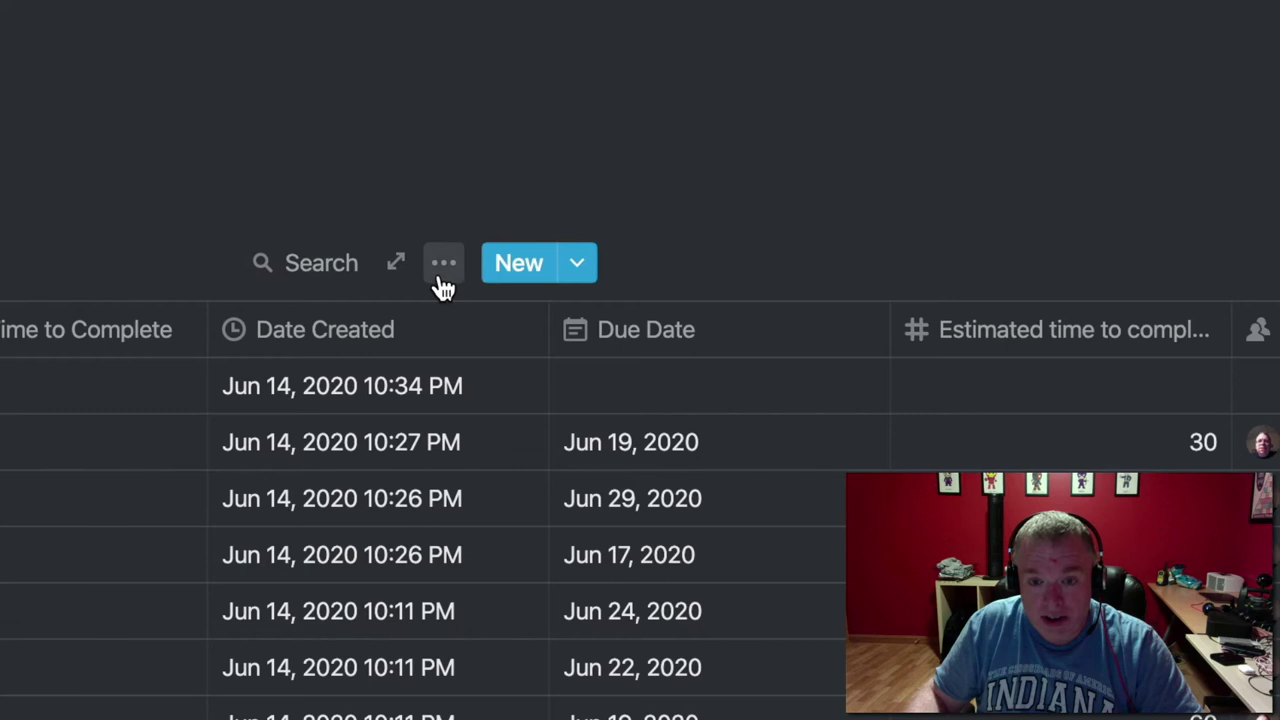
click(443, 263)
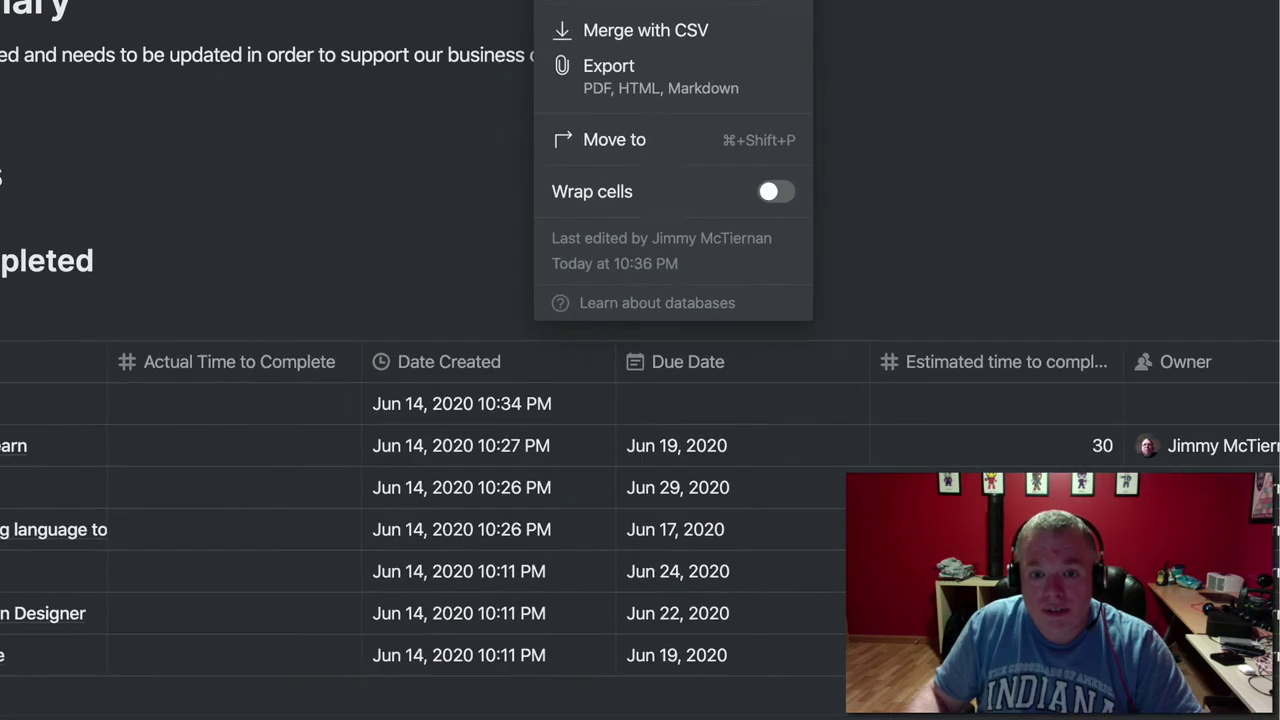
click(484, 78)
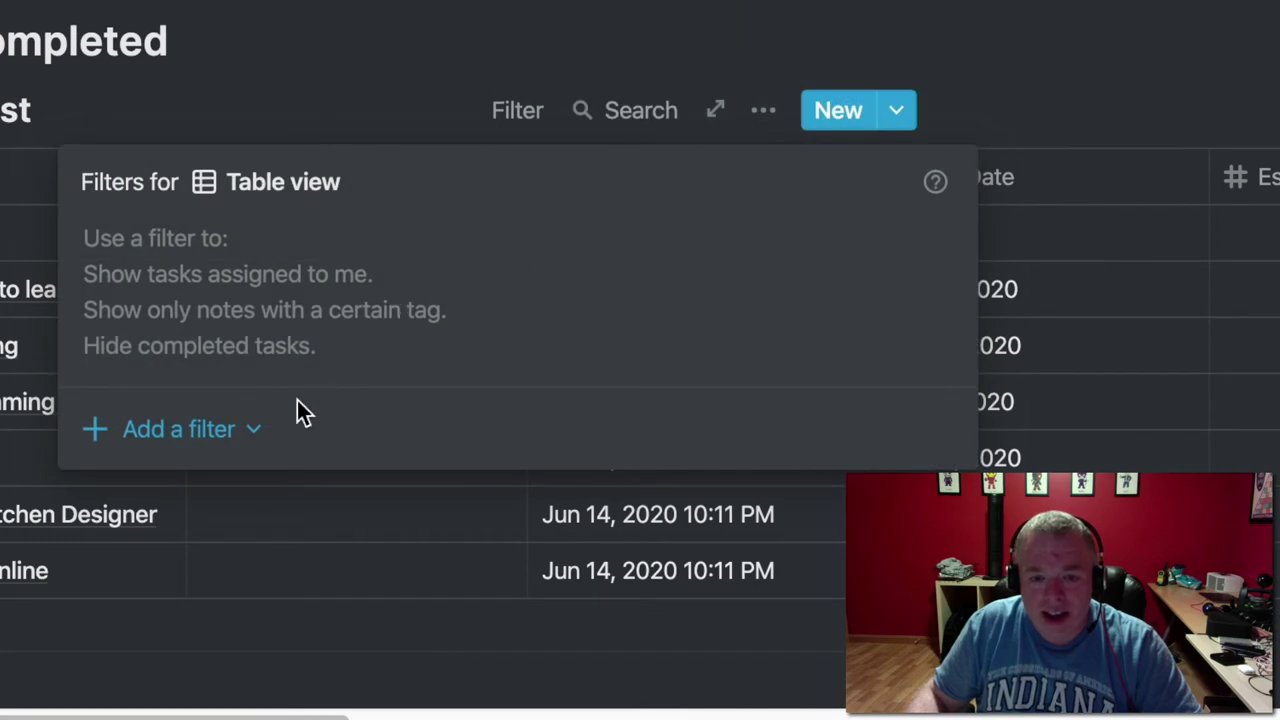
click(200, 436)
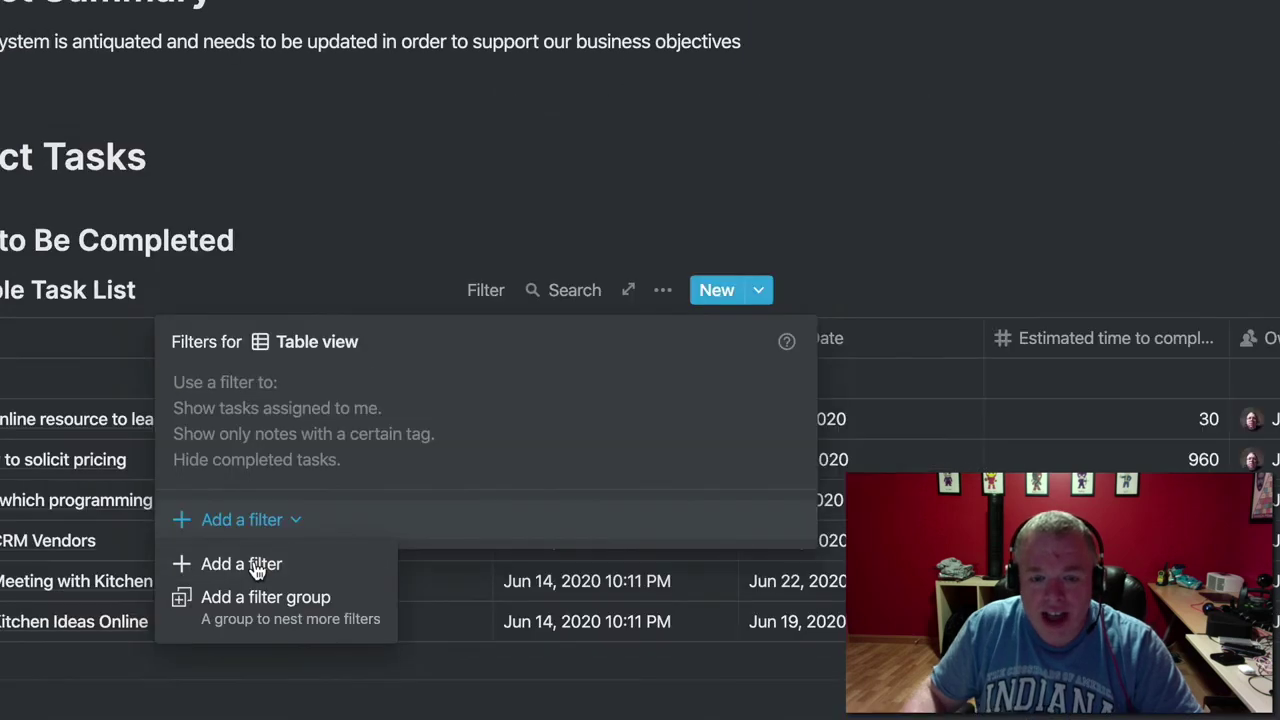
click(257, 566)
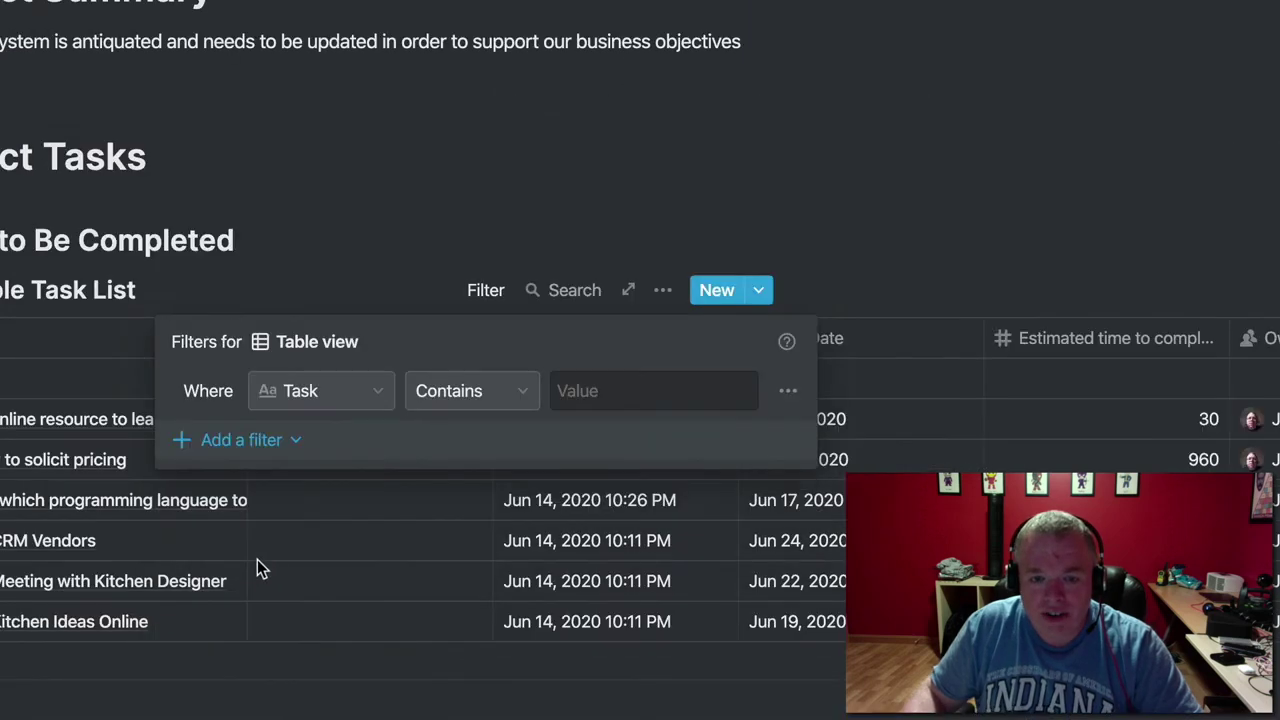
click(367, 394)
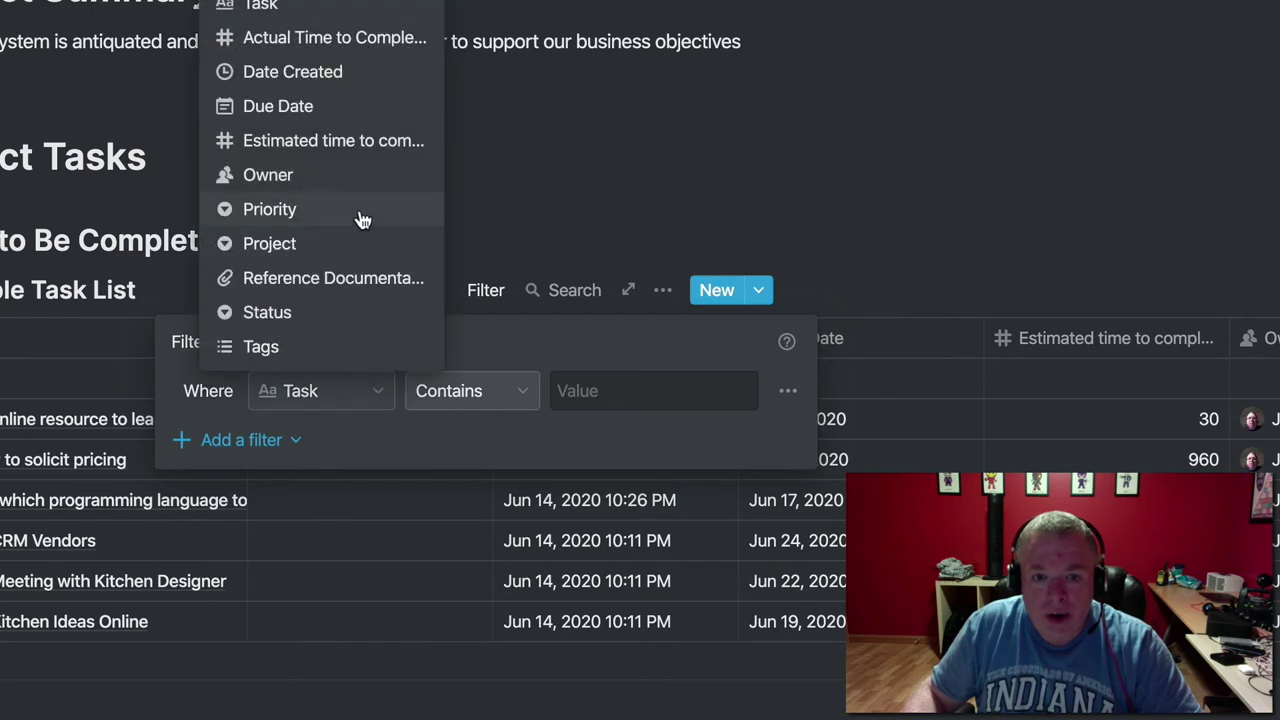
click(349, 244)
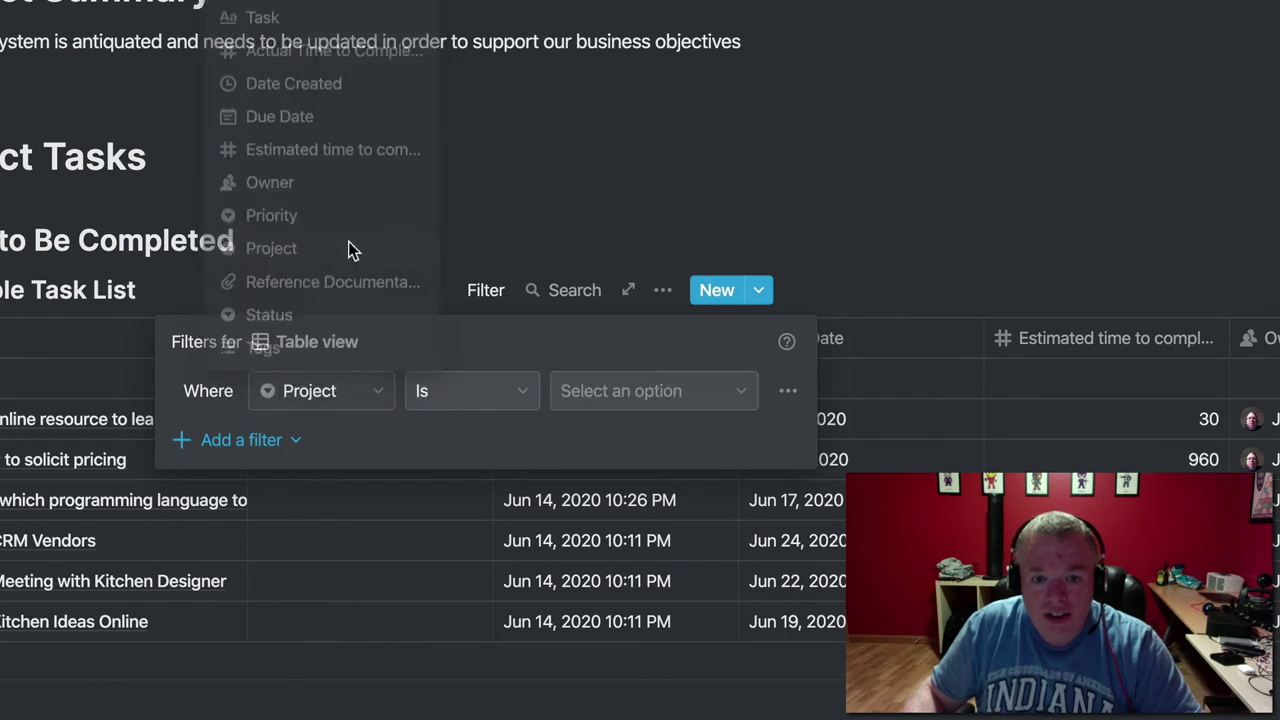
click(652, 400)
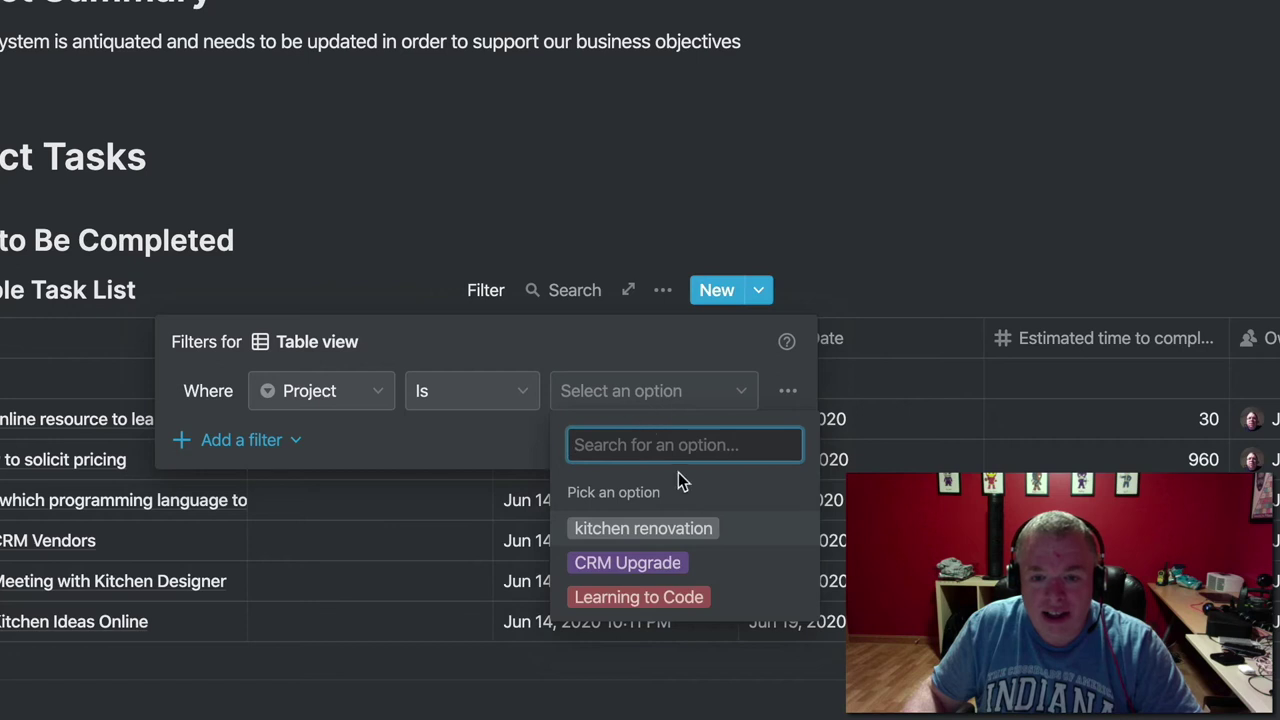
click(663, 563)
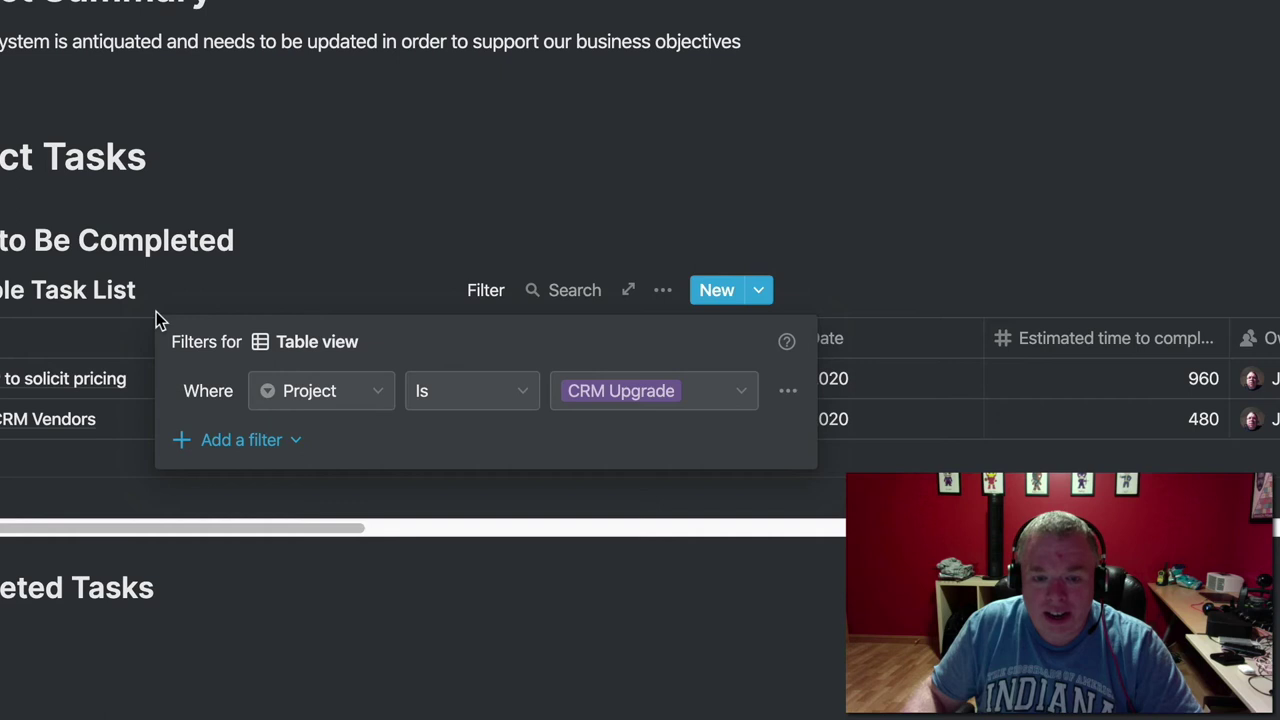
Add a second filter to the linked task list requiring that Status is not Completed
click(241, 450)
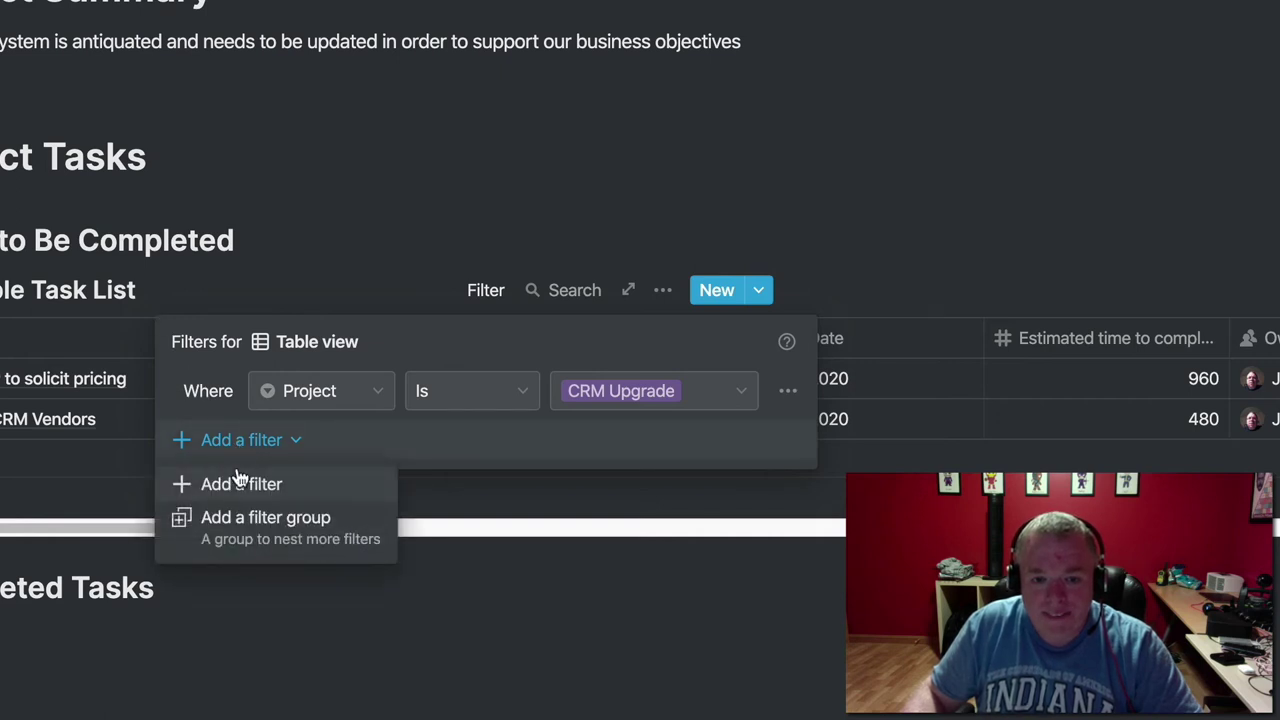
click(240, 484)
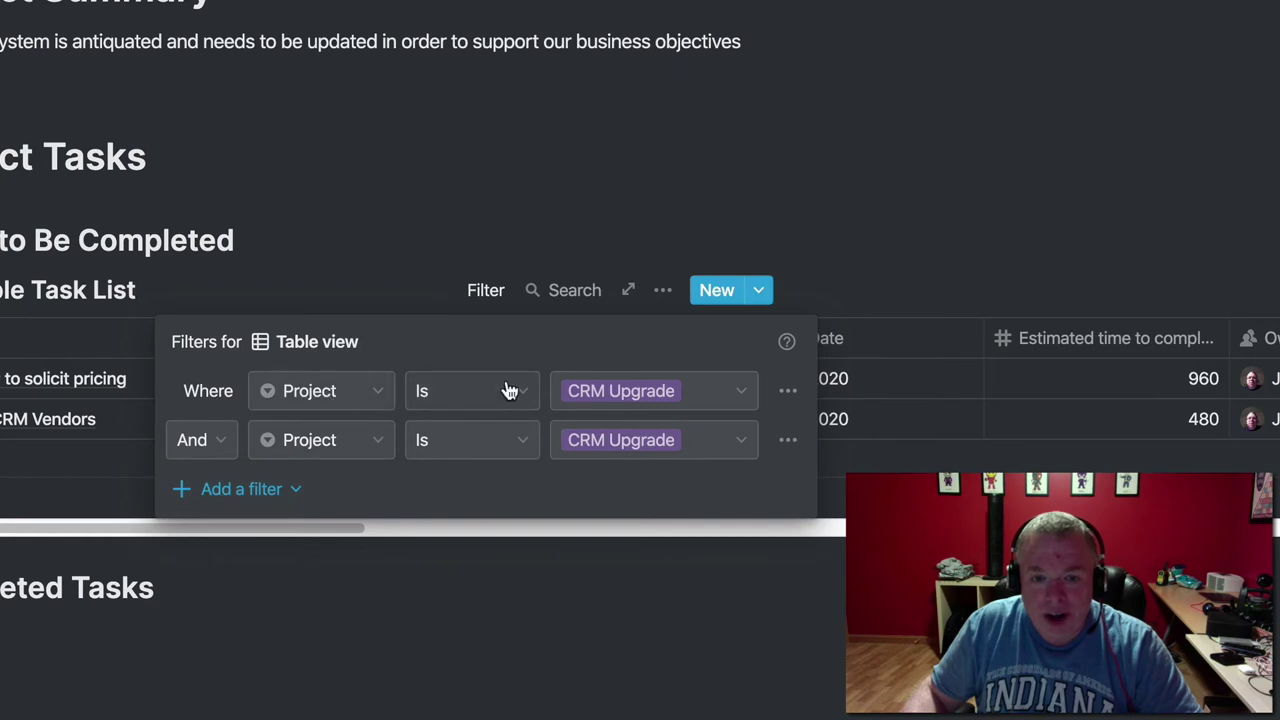
click(368, 442)
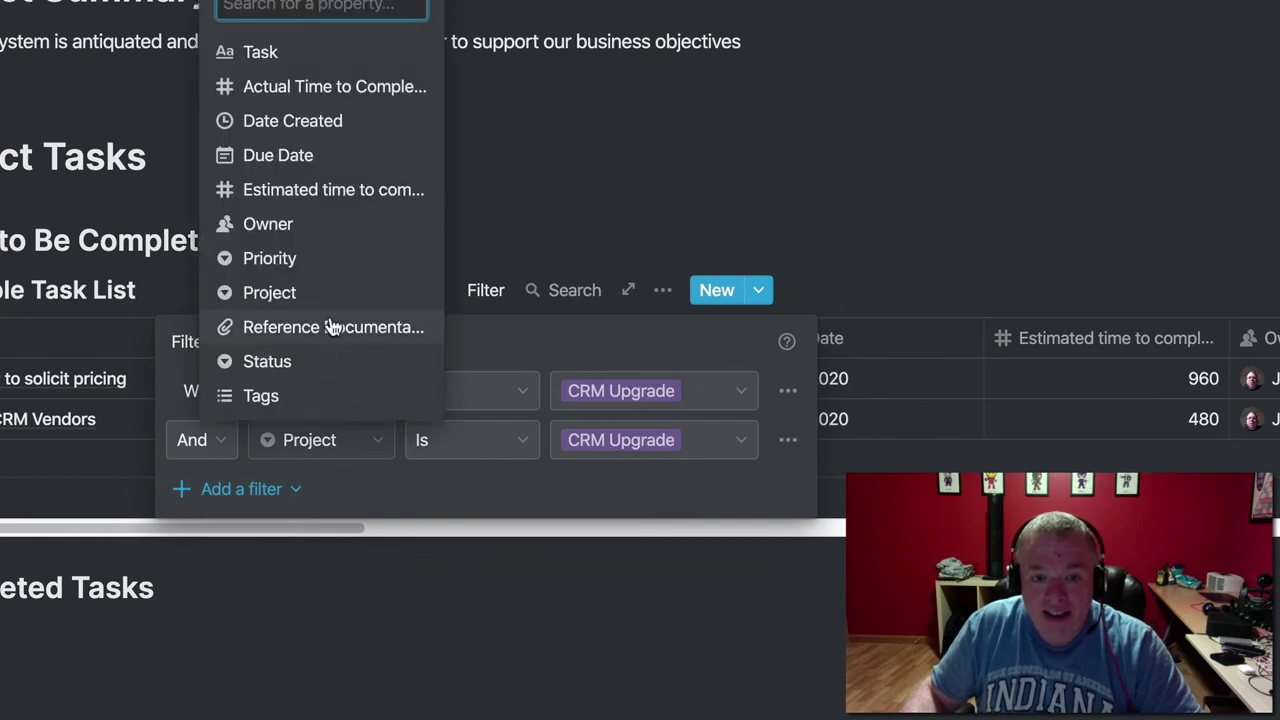
click(314, 363)
click(480, 443)
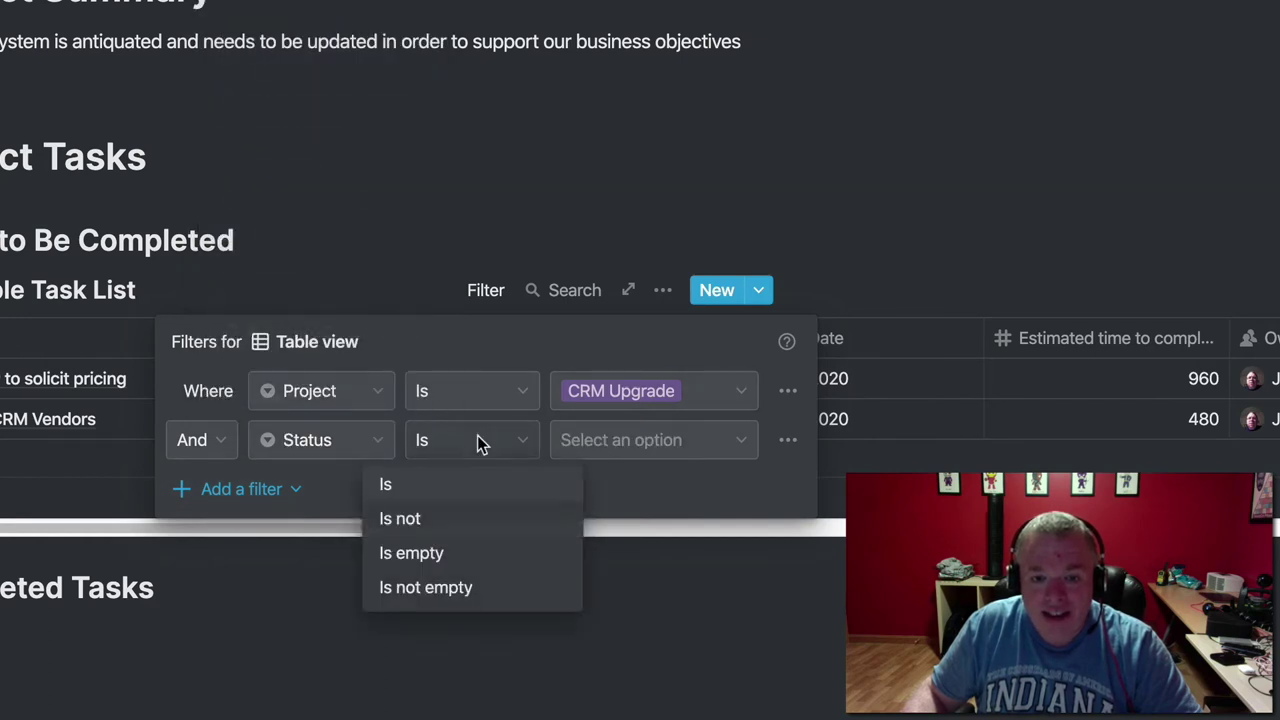
click(458, 516)
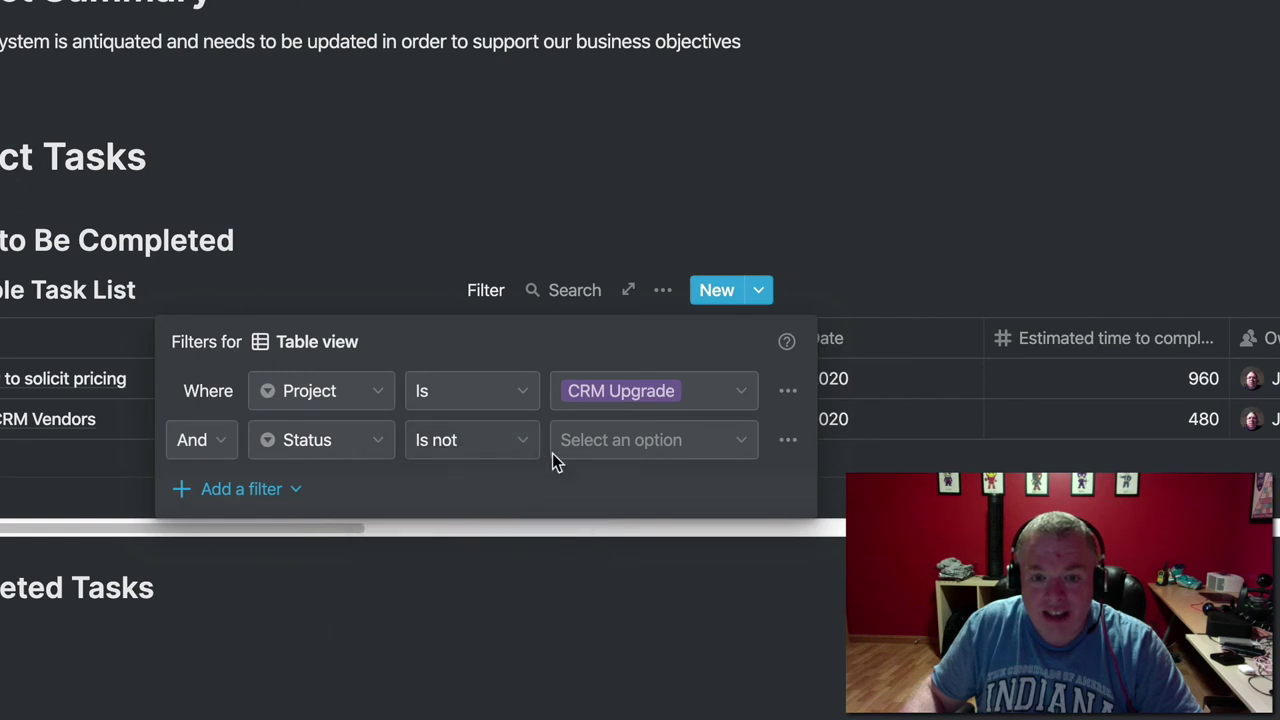
click(603, 450)
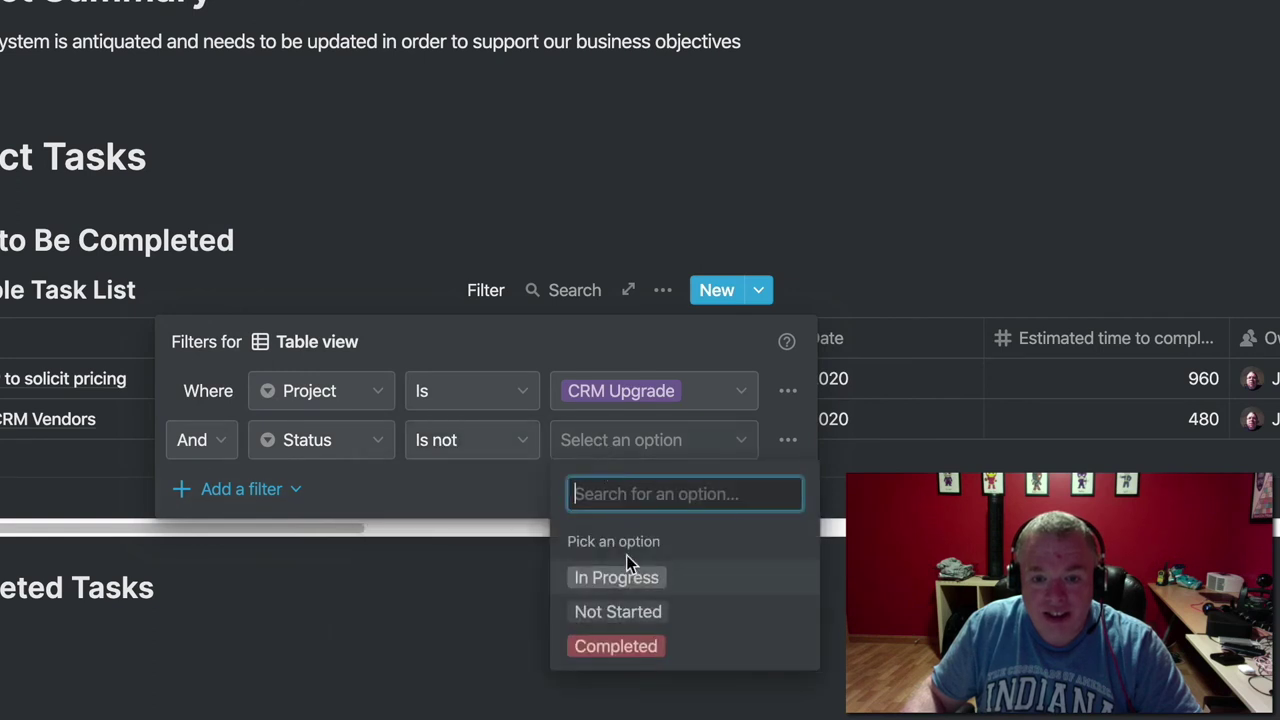
click(617, 646)
click(618, 654)
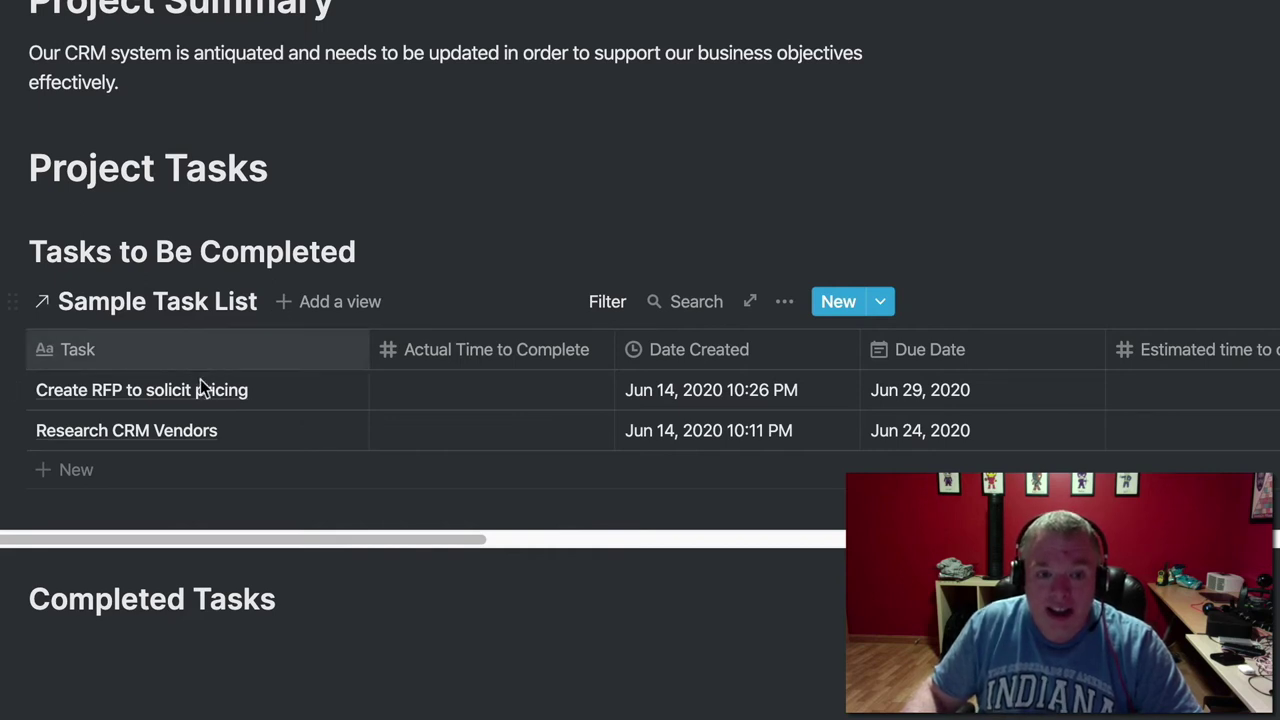
Change the status of the Research CRM Vendors task to Completed in the linked task list
drag(245, 542, 945, 548)
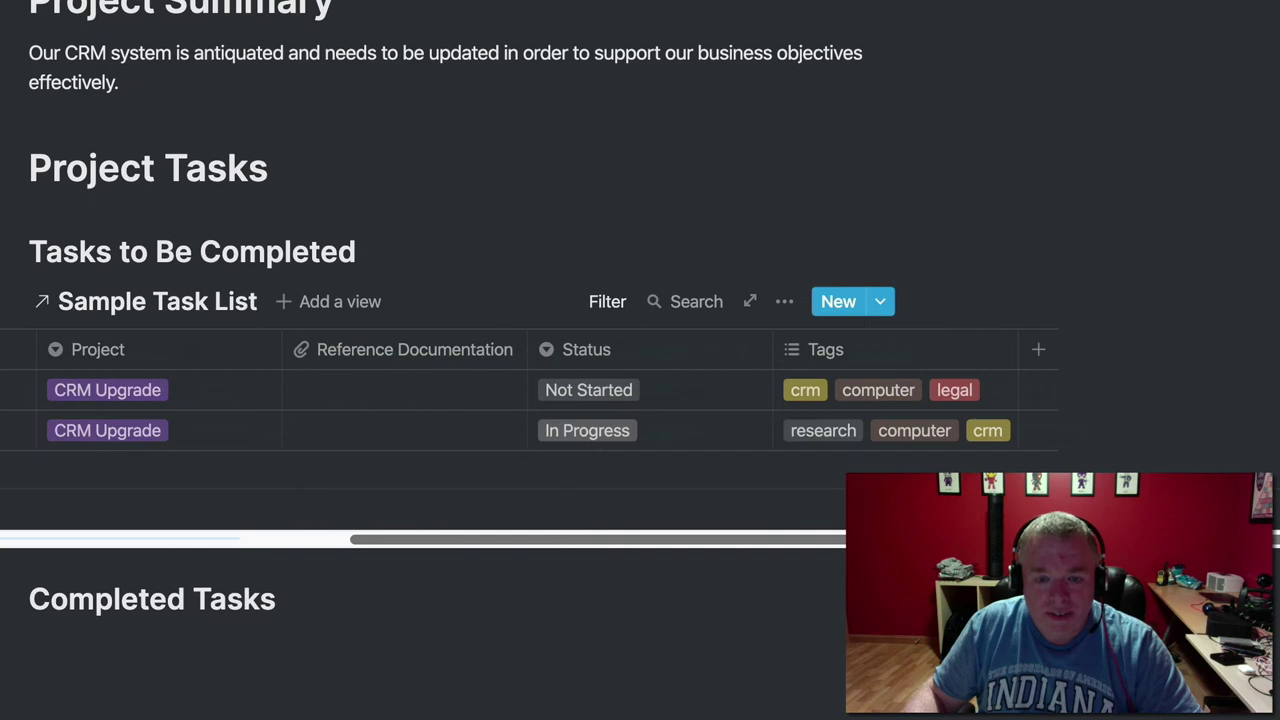
click(620, 436)
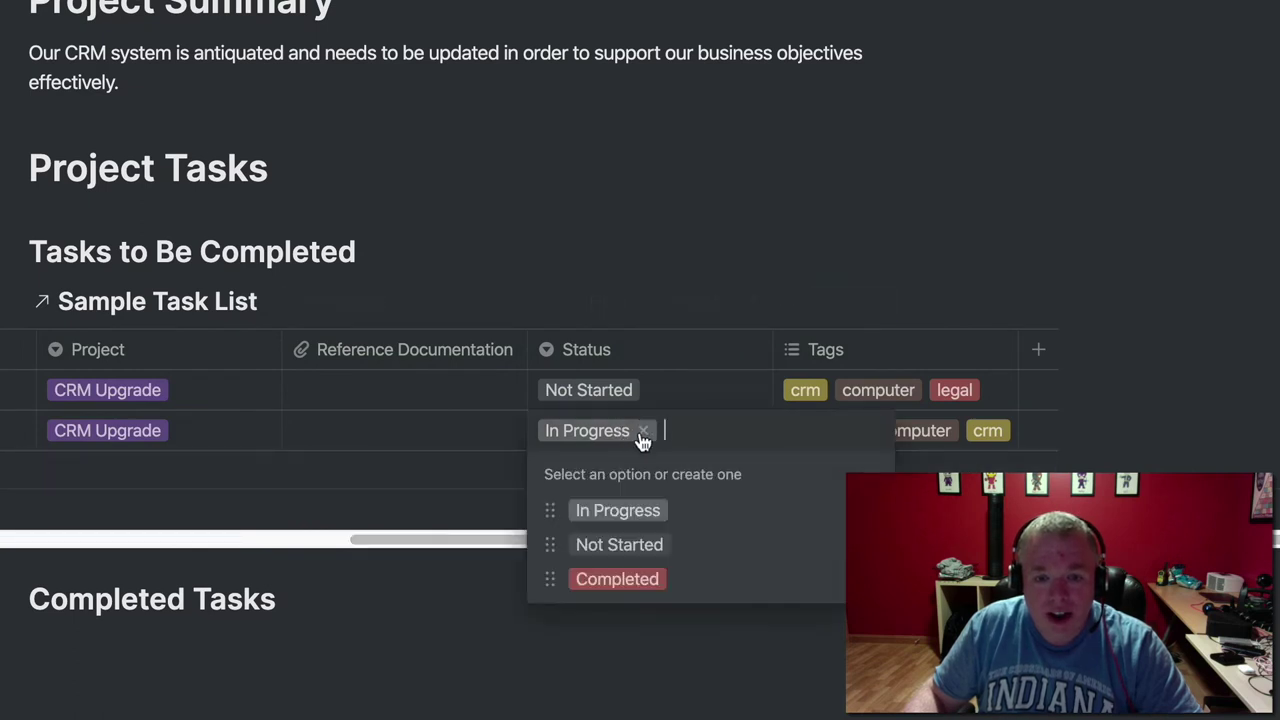
click(645, 438)
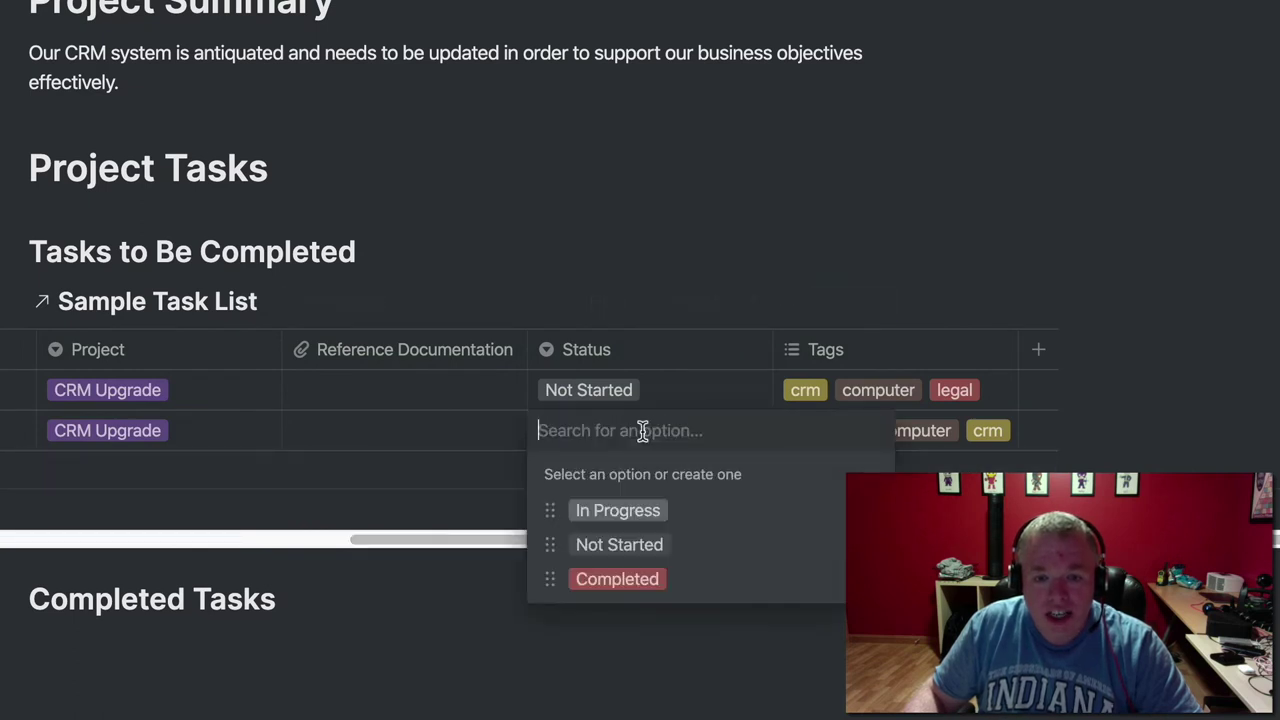
click(618, 580)
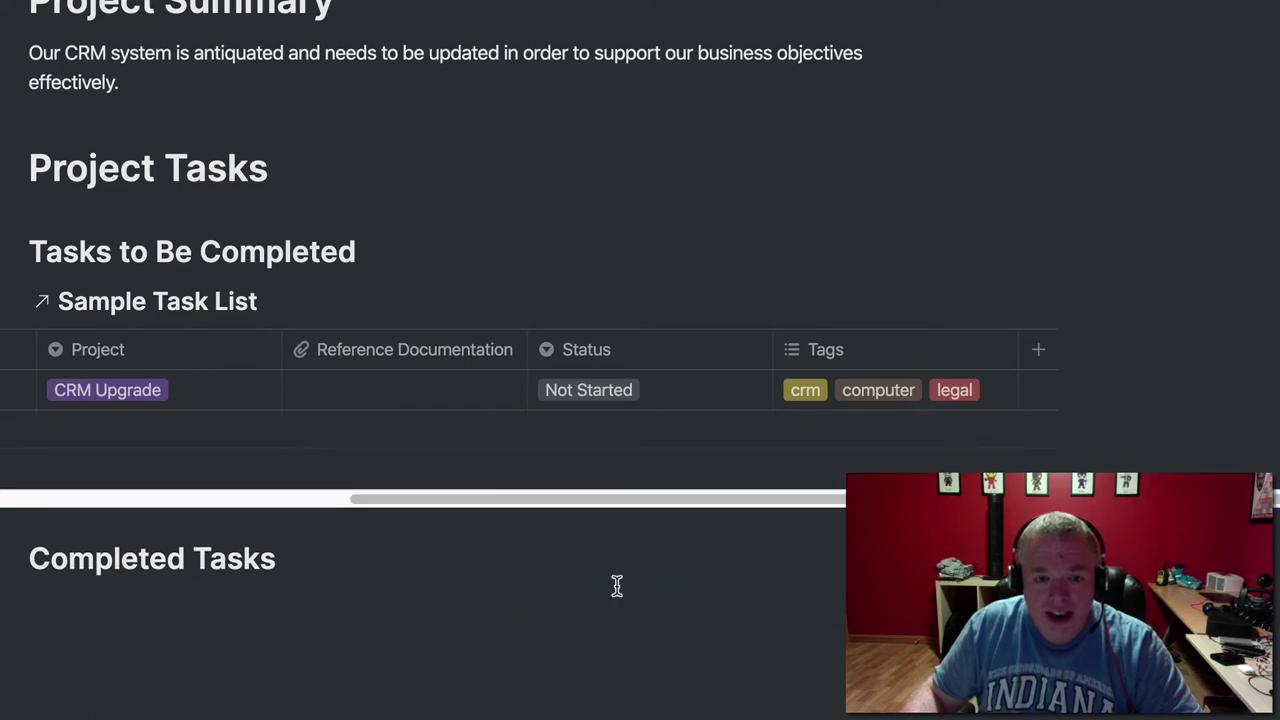
drag(394, 499, 108, 499)
scroll(563, 370, left, 10)
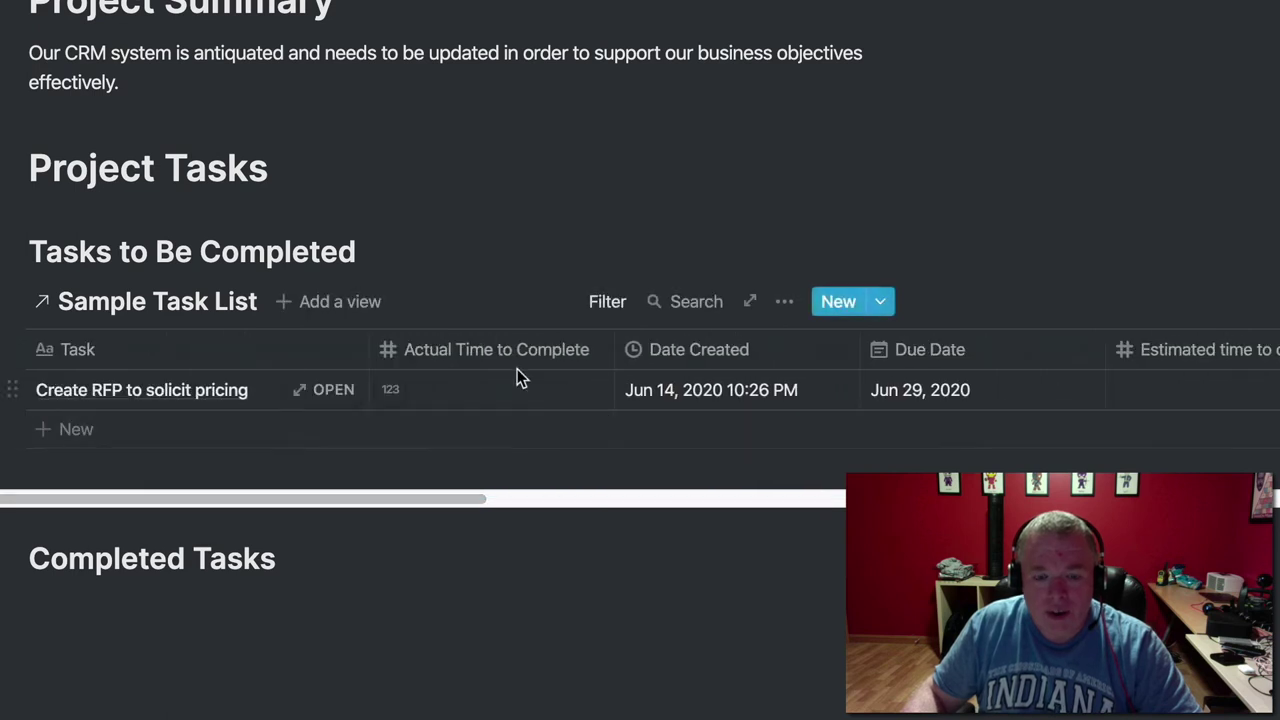
Insert a linked database of Sample Task List under the Completed Tasks heading on the Upgrade CRM System page
click(154, 616)
text(/l)
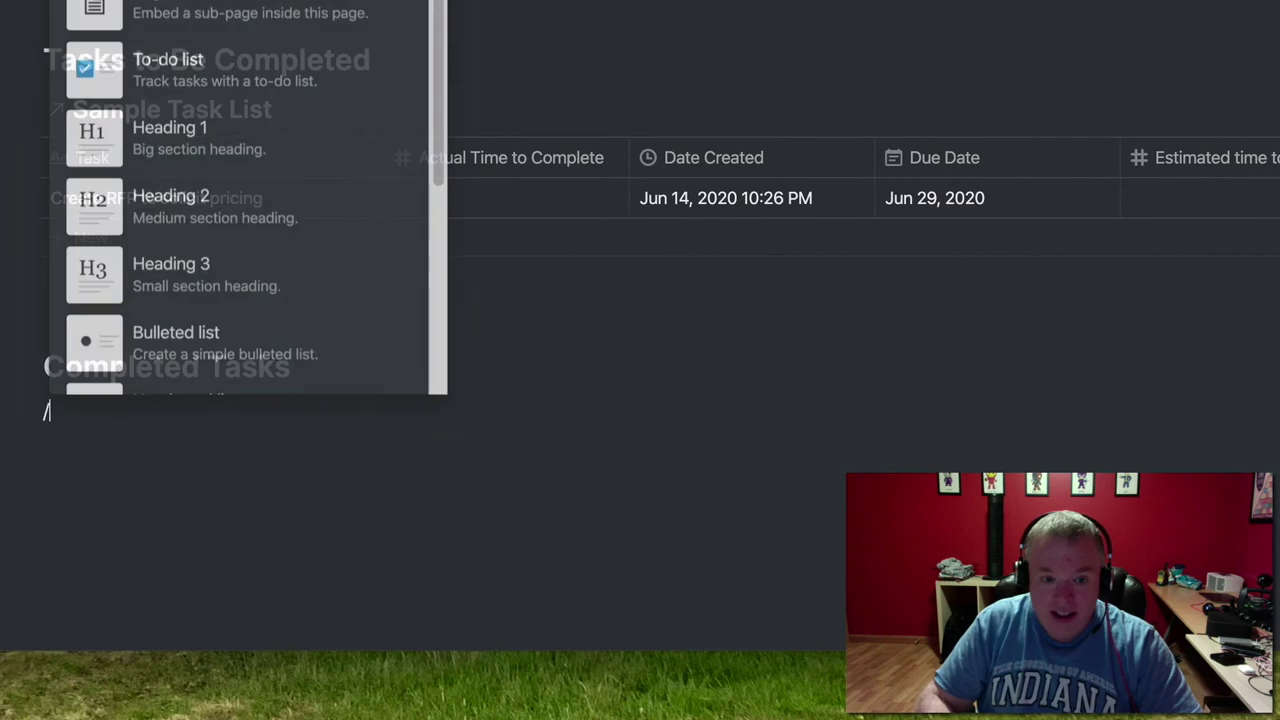
text(ink)
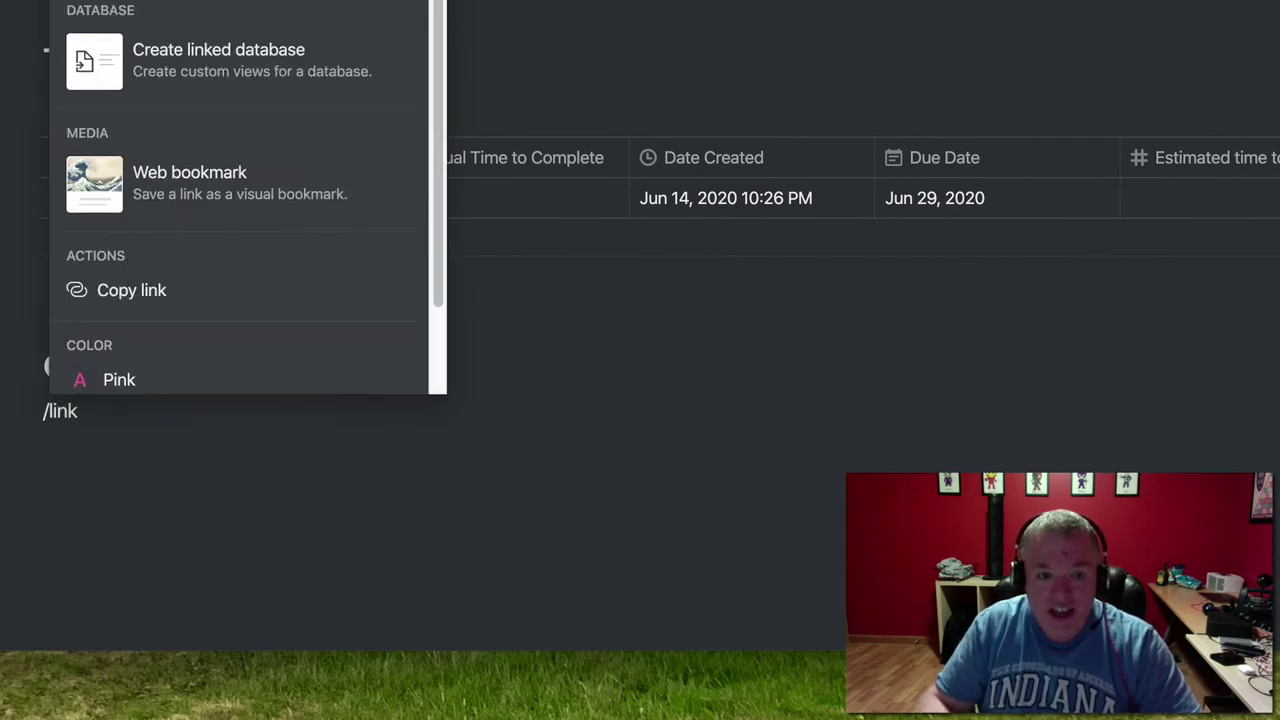
click(298, 74)
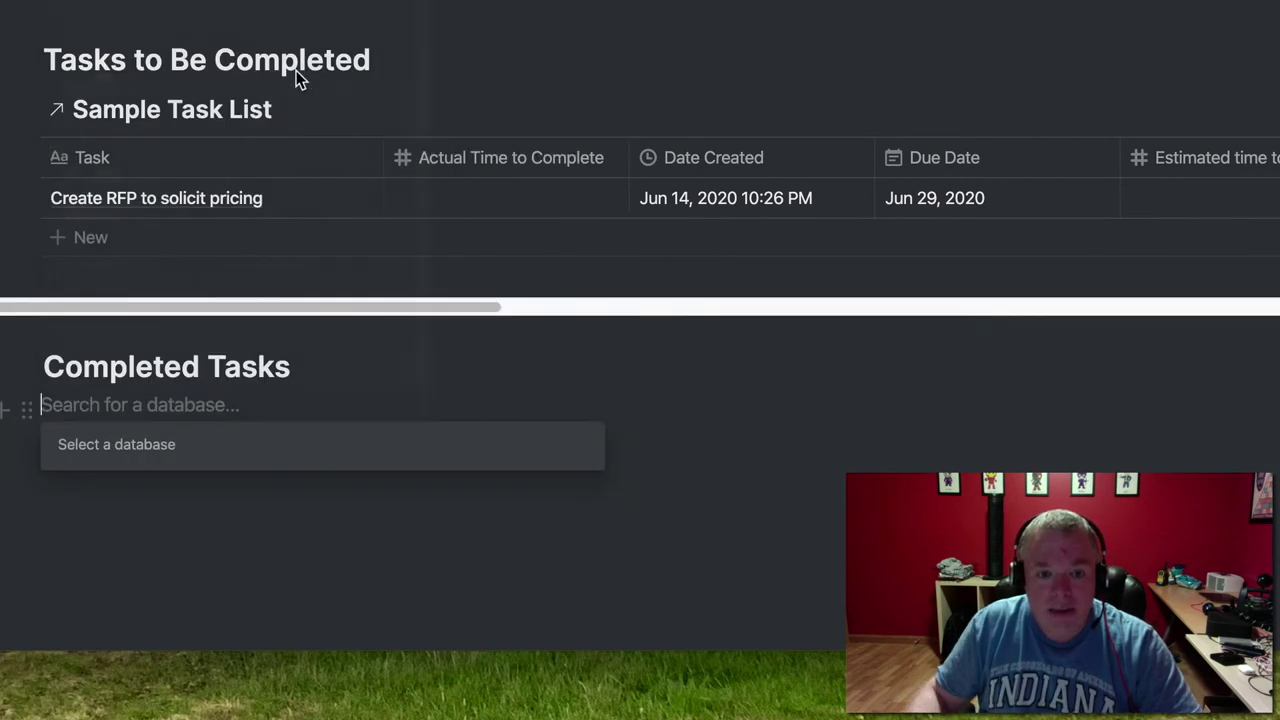
scroll(277, 323, down, 3)
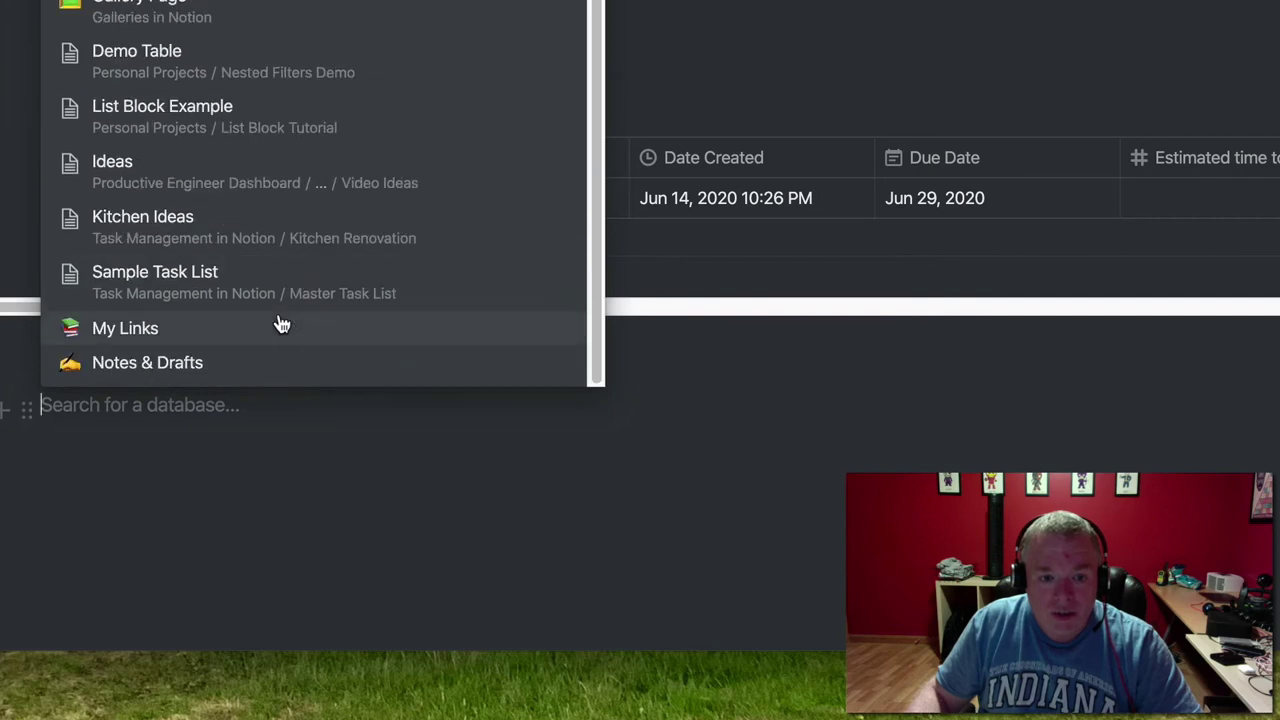
click(293, 285)
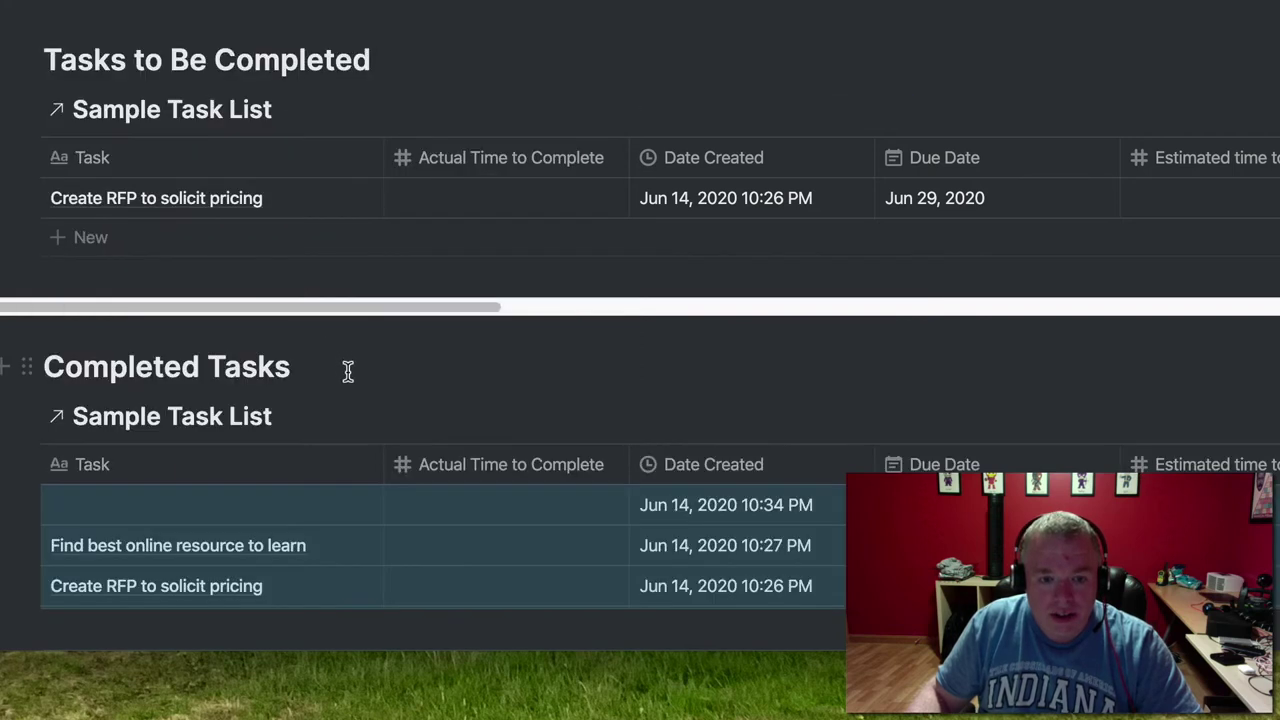
scroll(551, 383, down, 5)
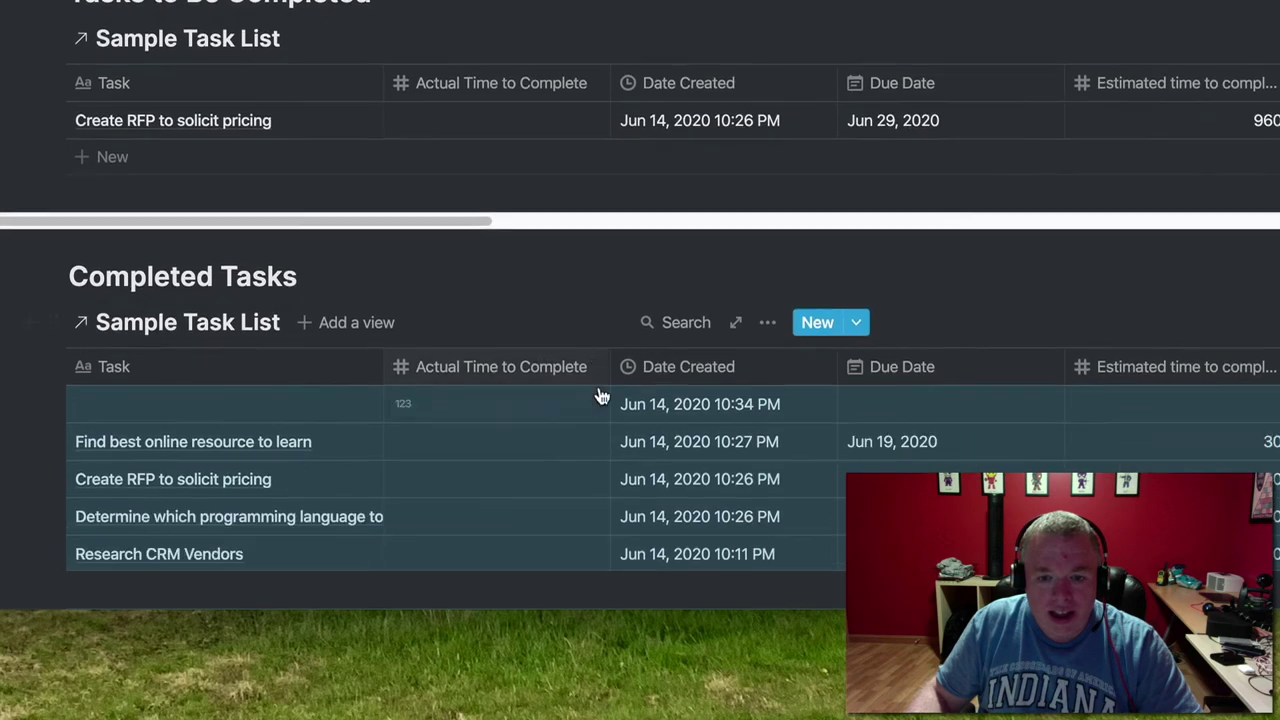
click(443, 354)
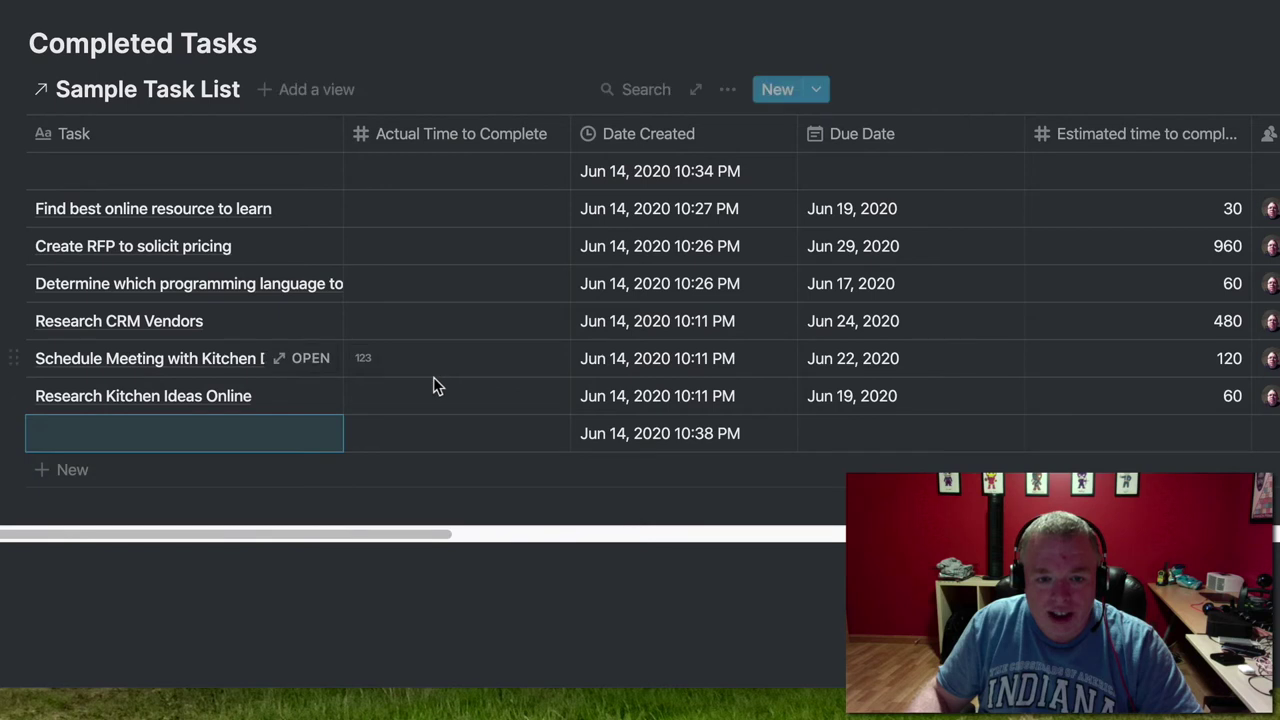
click(431, 393)
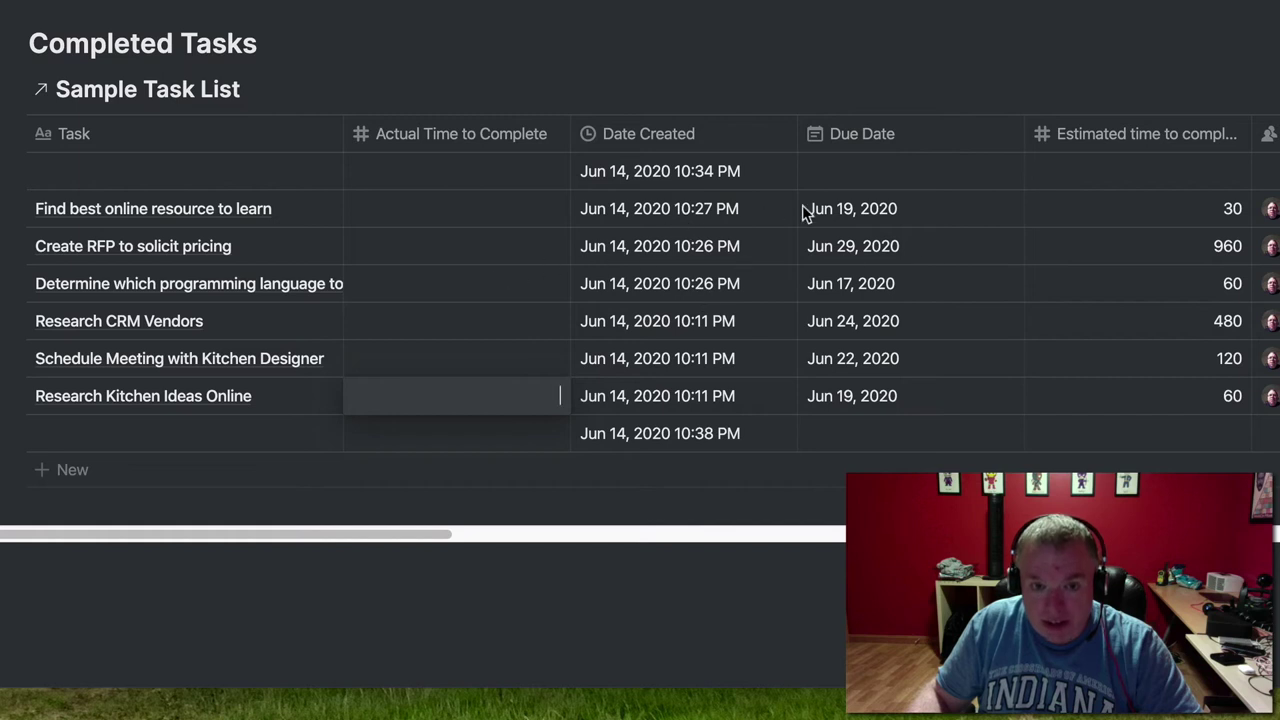
key(Escape)
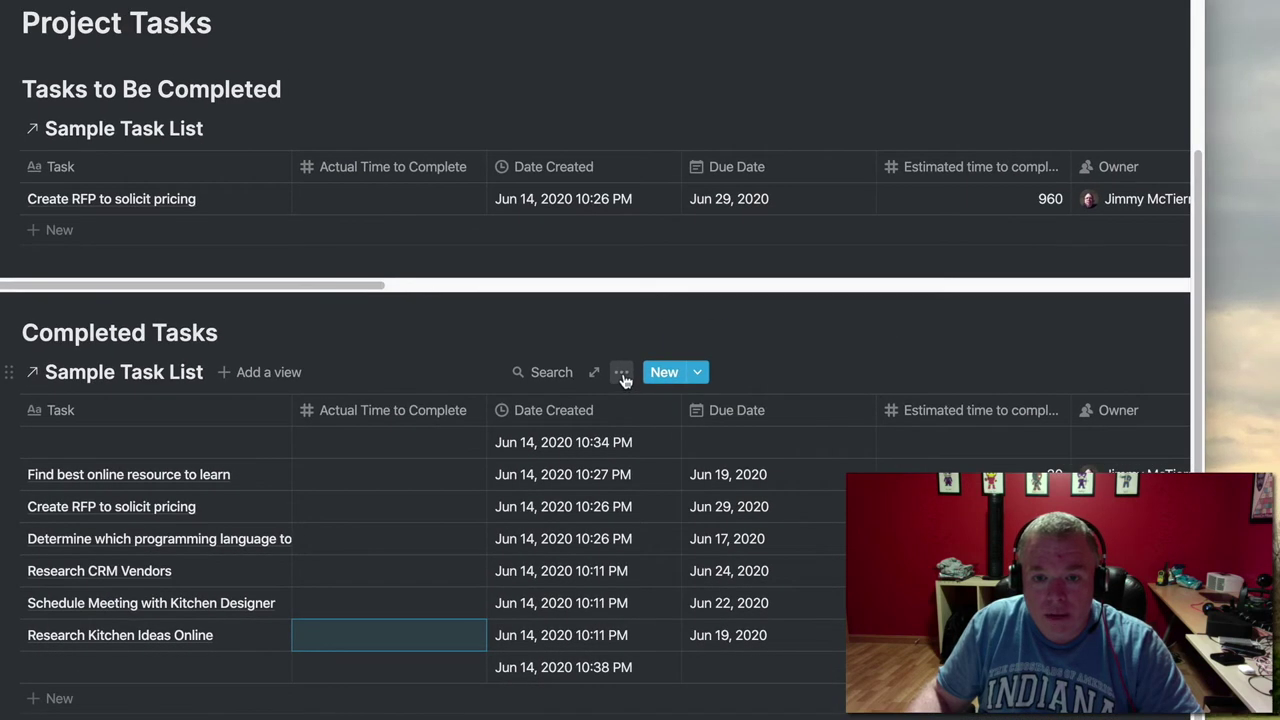
Filter the linked task list under Completed Tasks so that it shows only tasks whose Project is CRM Upgrade
click(622, 374)
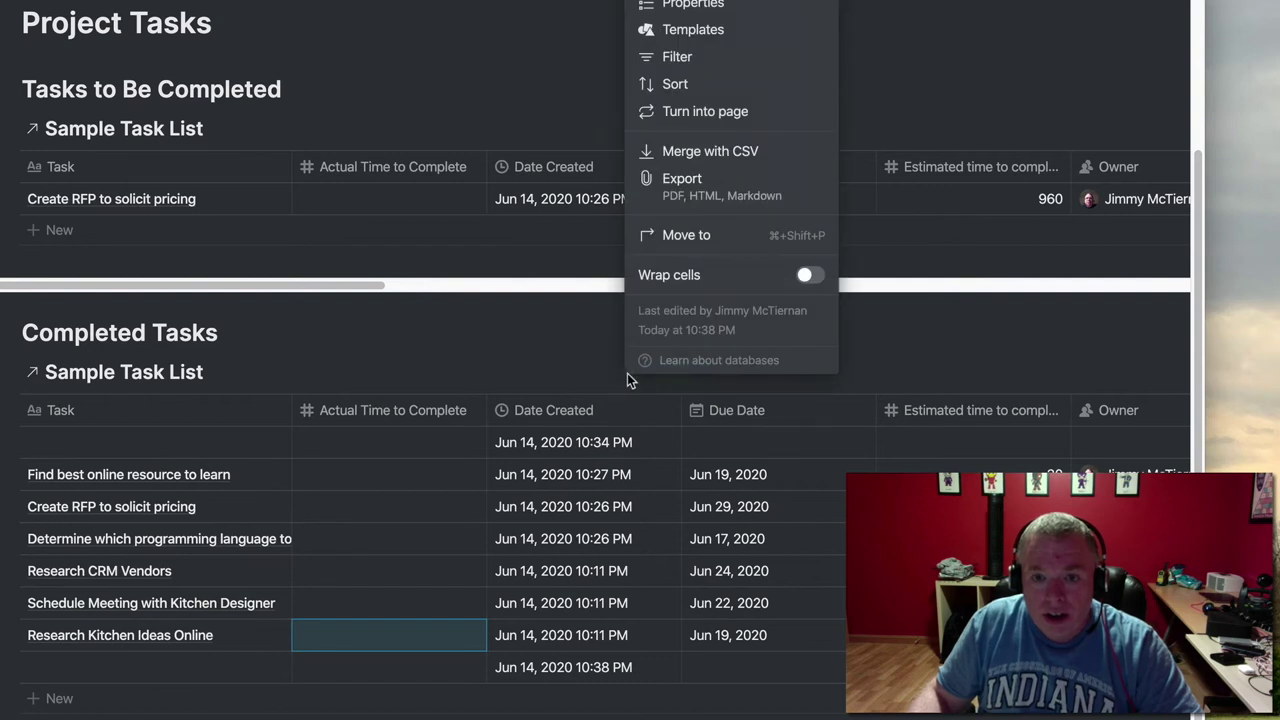
click(677, 57)
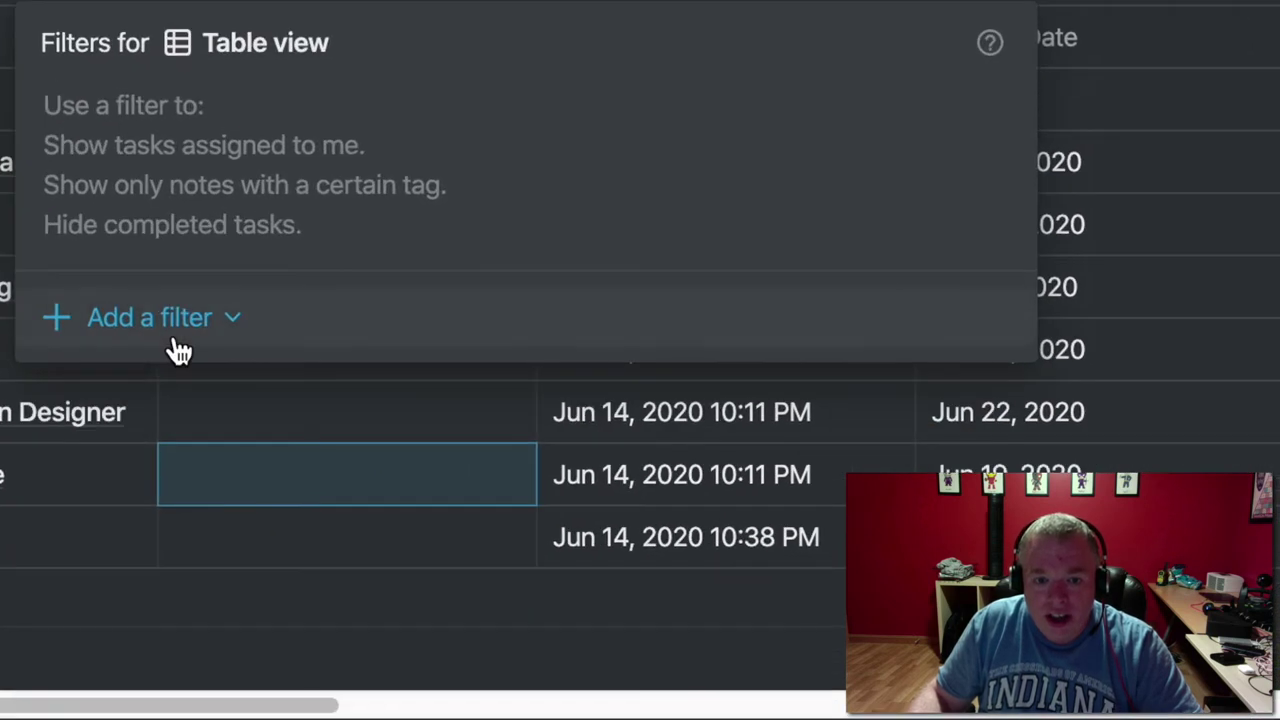
click(295, 556)
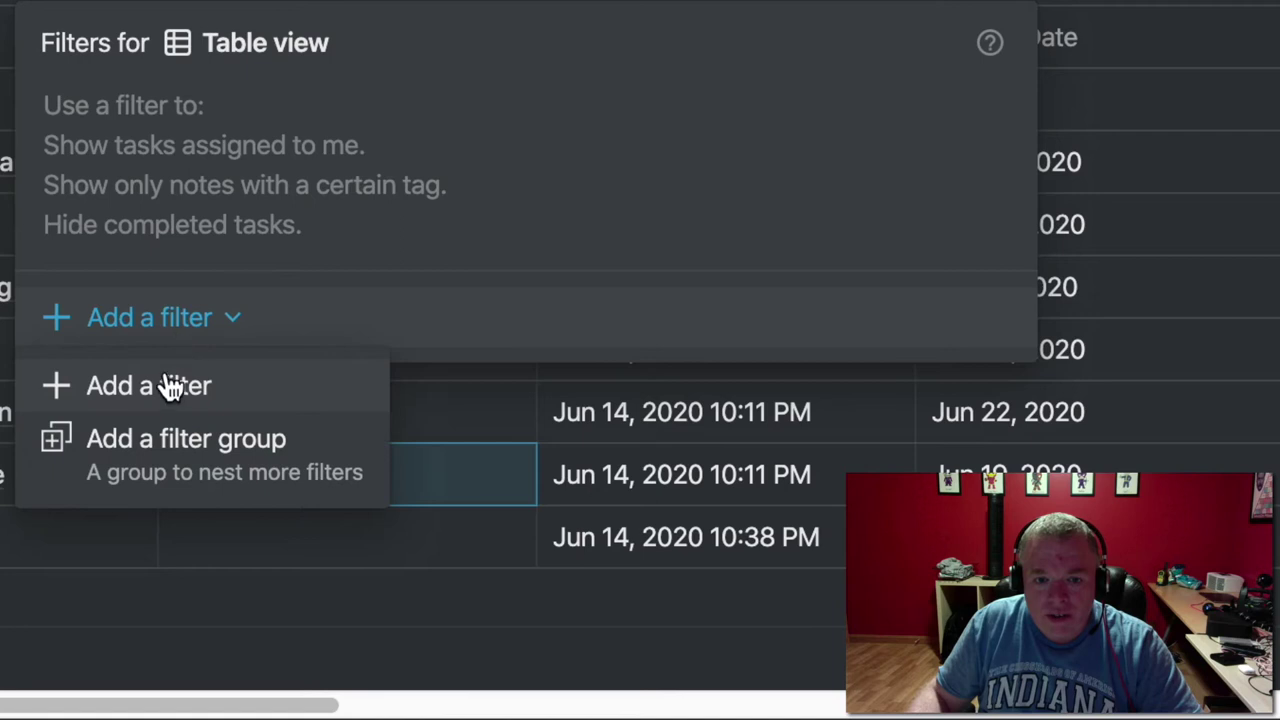
click(171, 386)
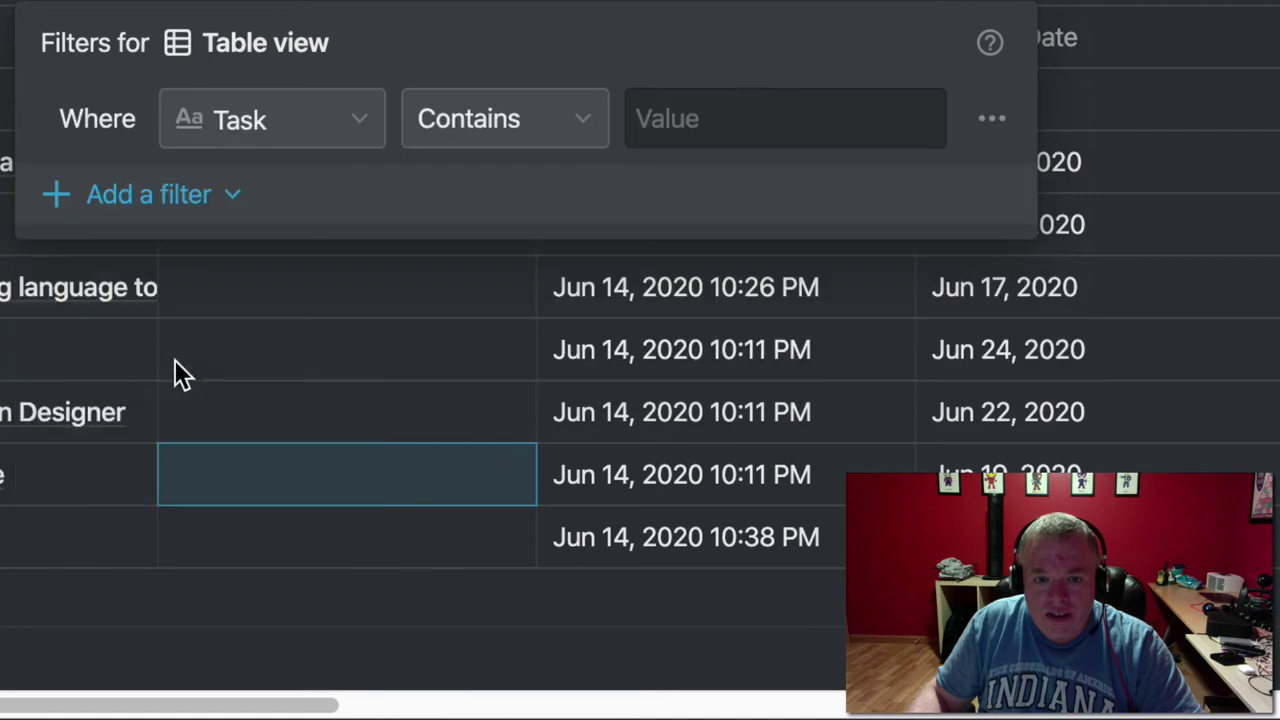
click(332, 138)
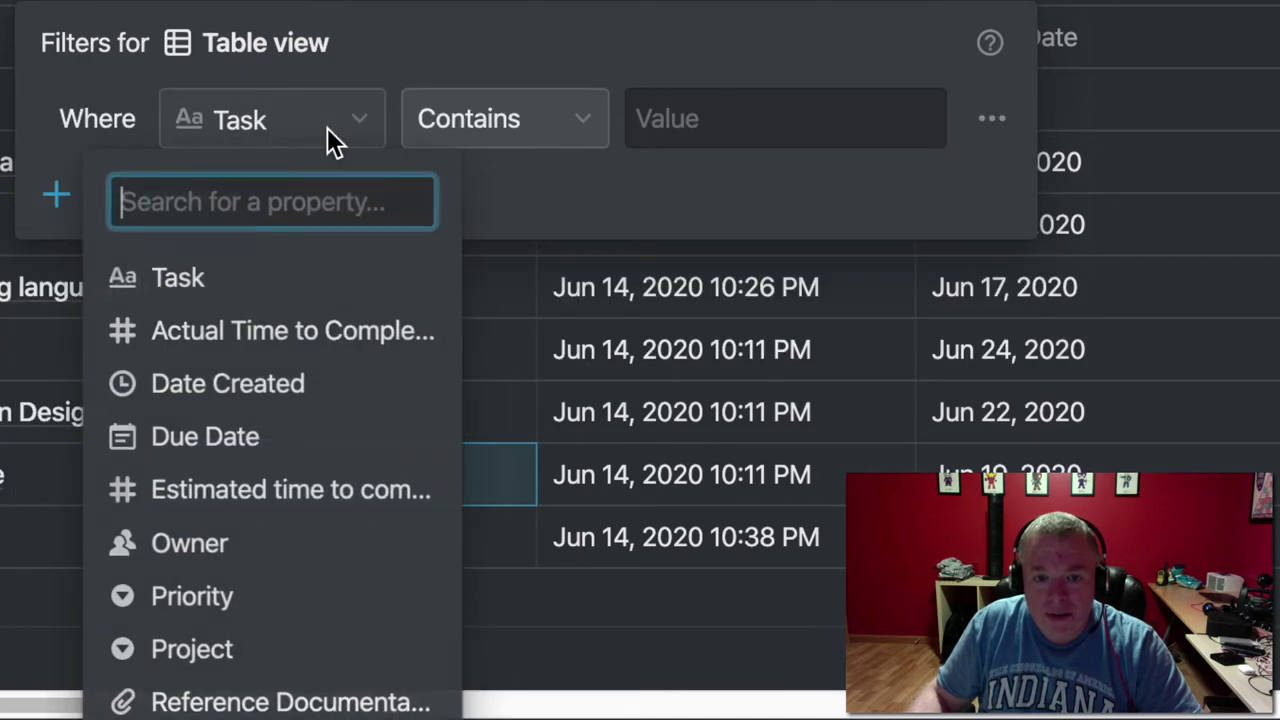
click(249, 650)
click(704, 121)
click(711, 385)
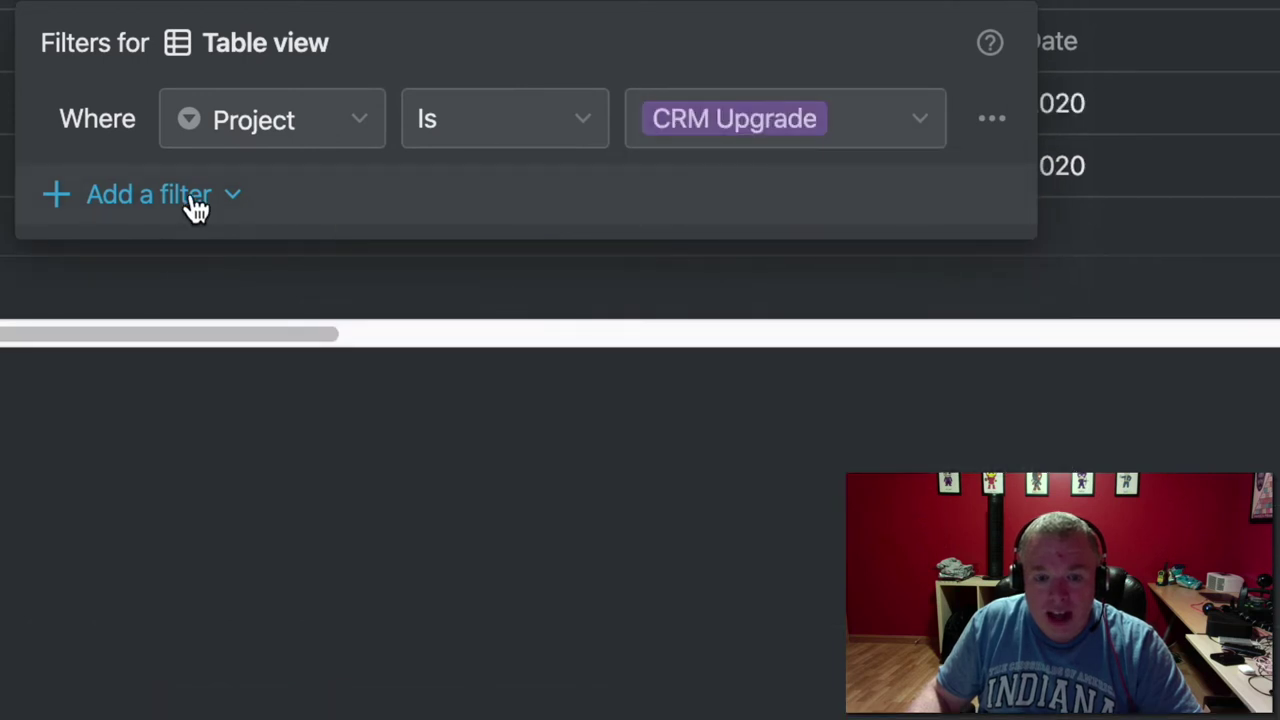
Add a second filter to the Completed Tasks list requiring that Status is Completed
click(197, 208)
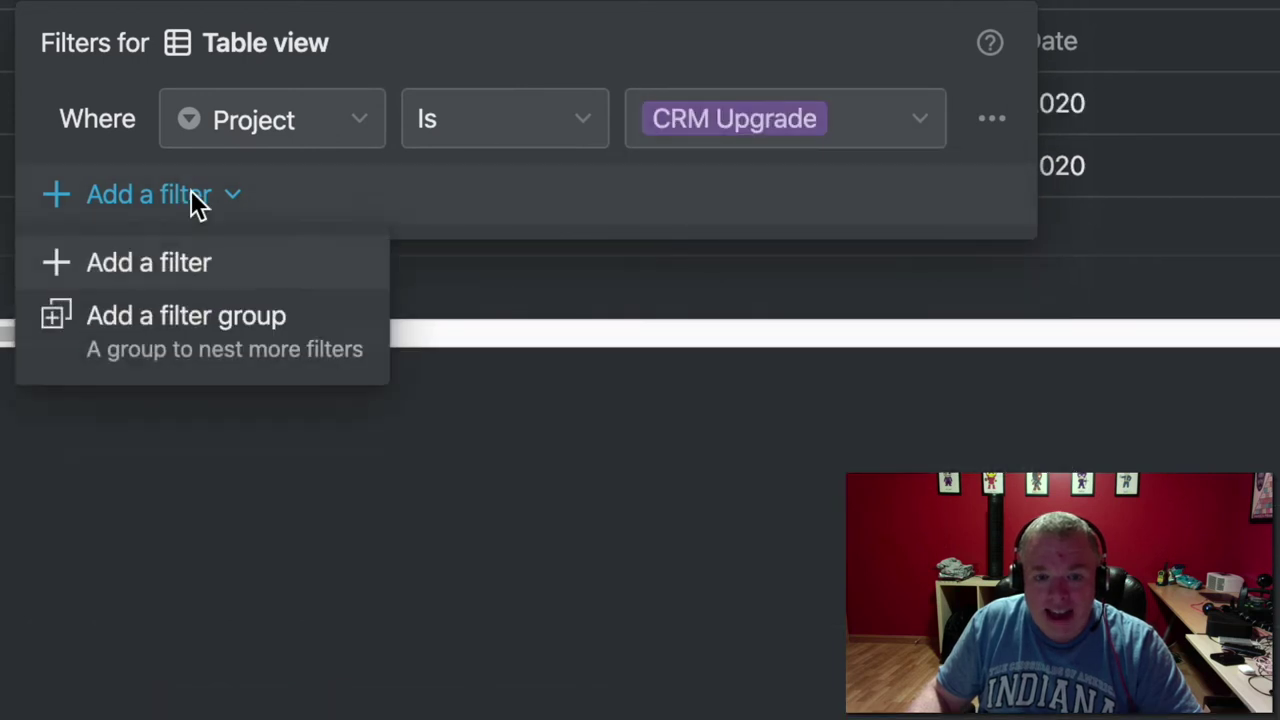
click(205, 265)
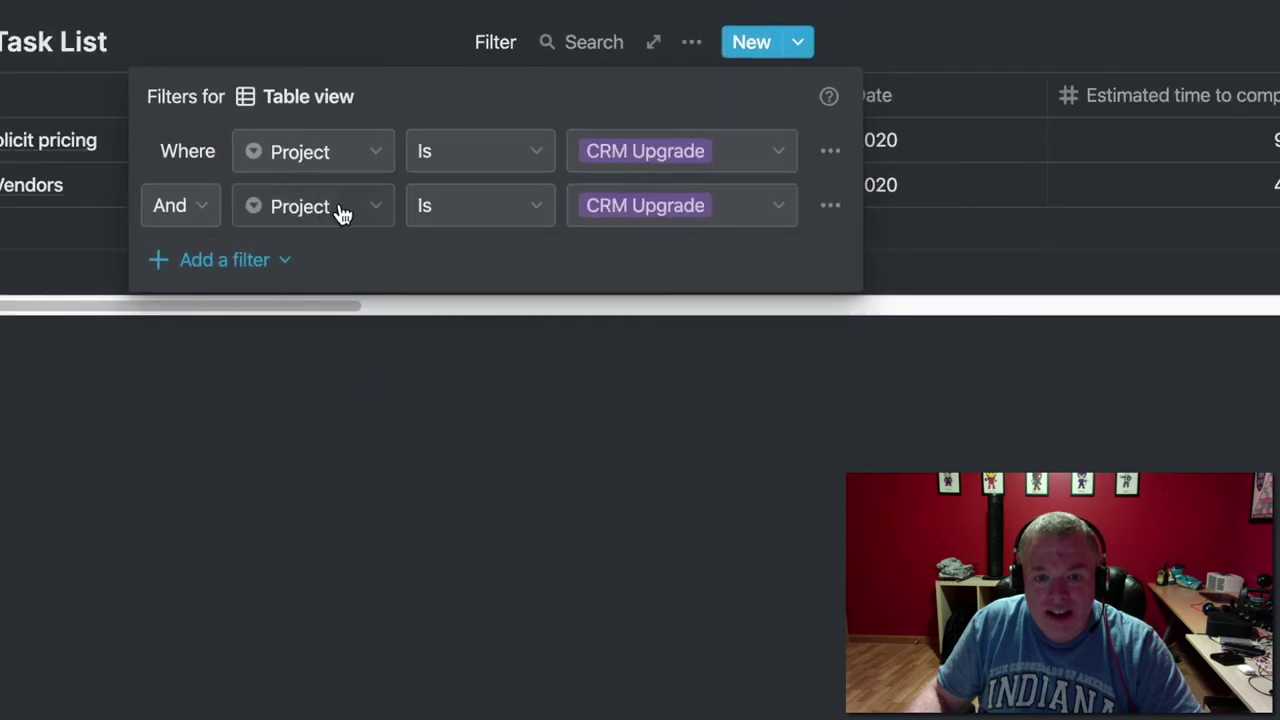
click(340, 210)
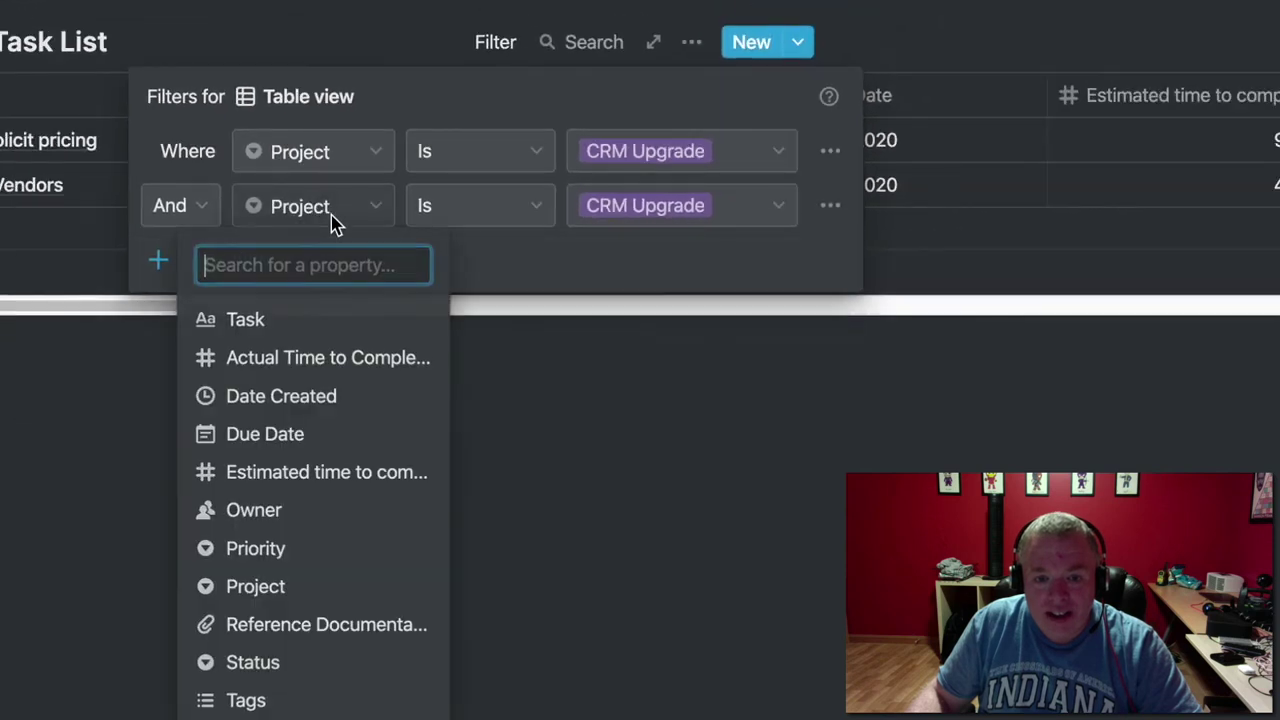
click(292, 663)
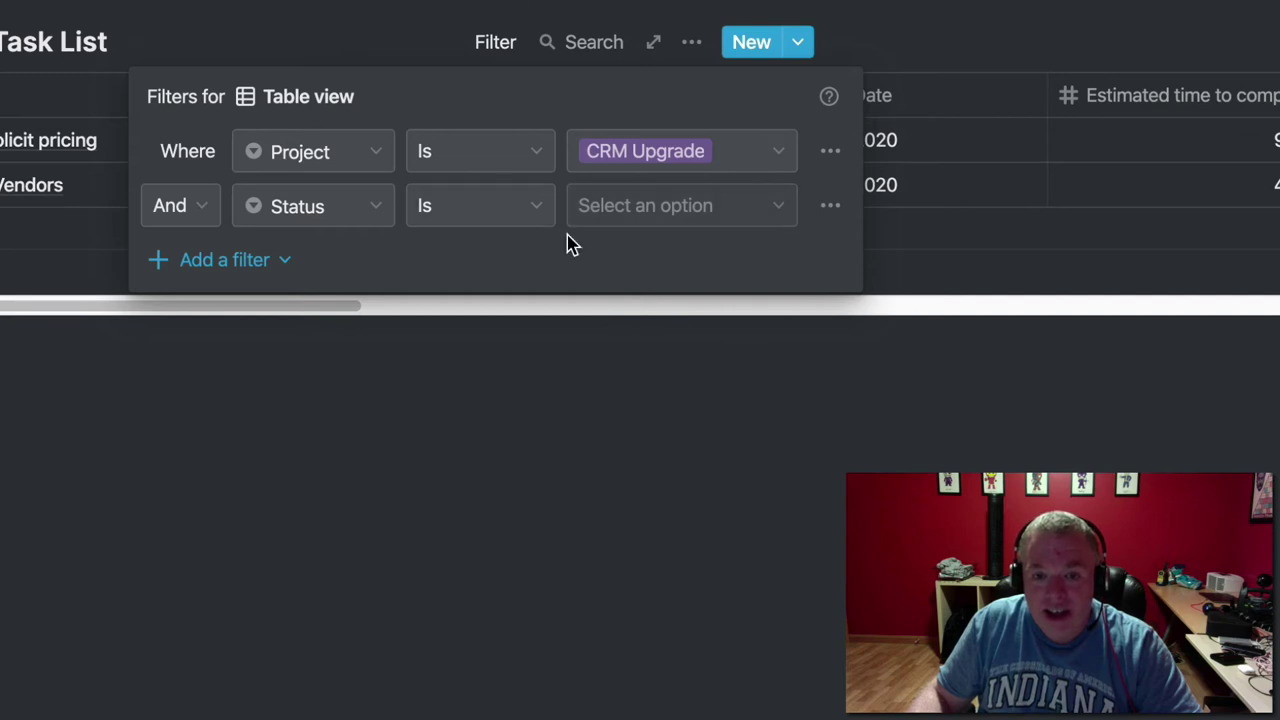
click(754, 206)
click(679, 446)
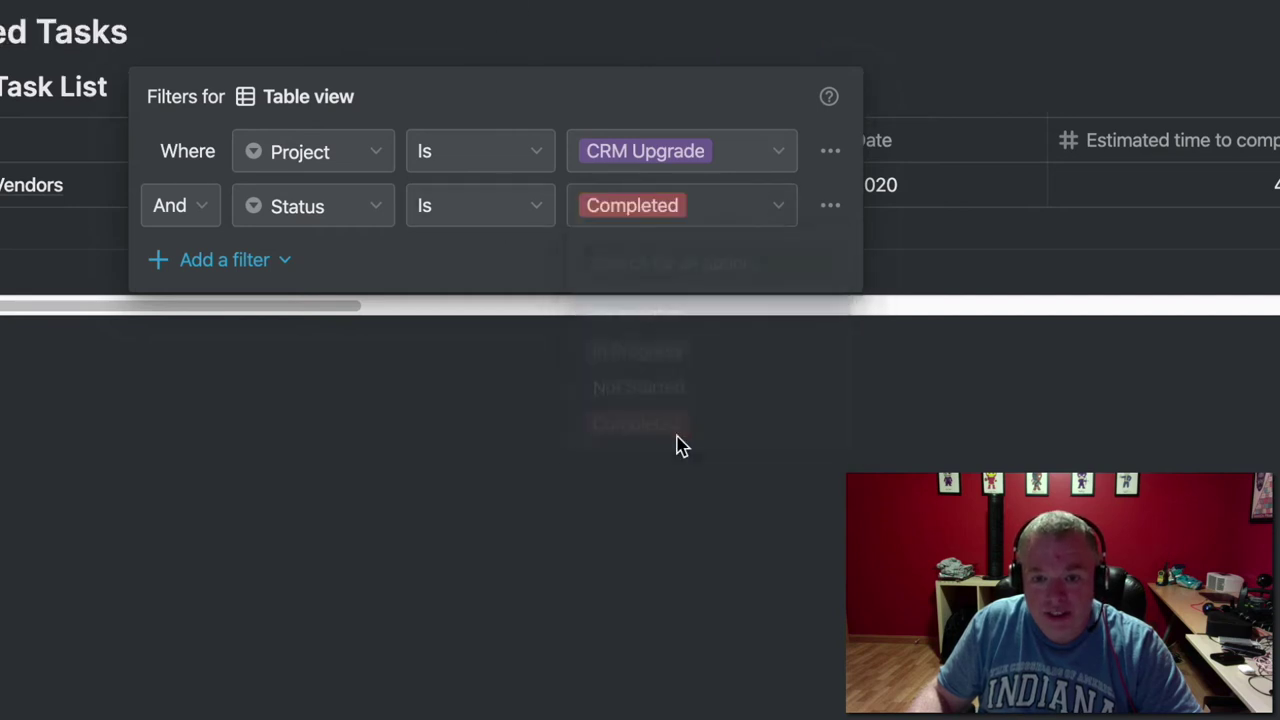
click(677, 446)
click(713, 382)
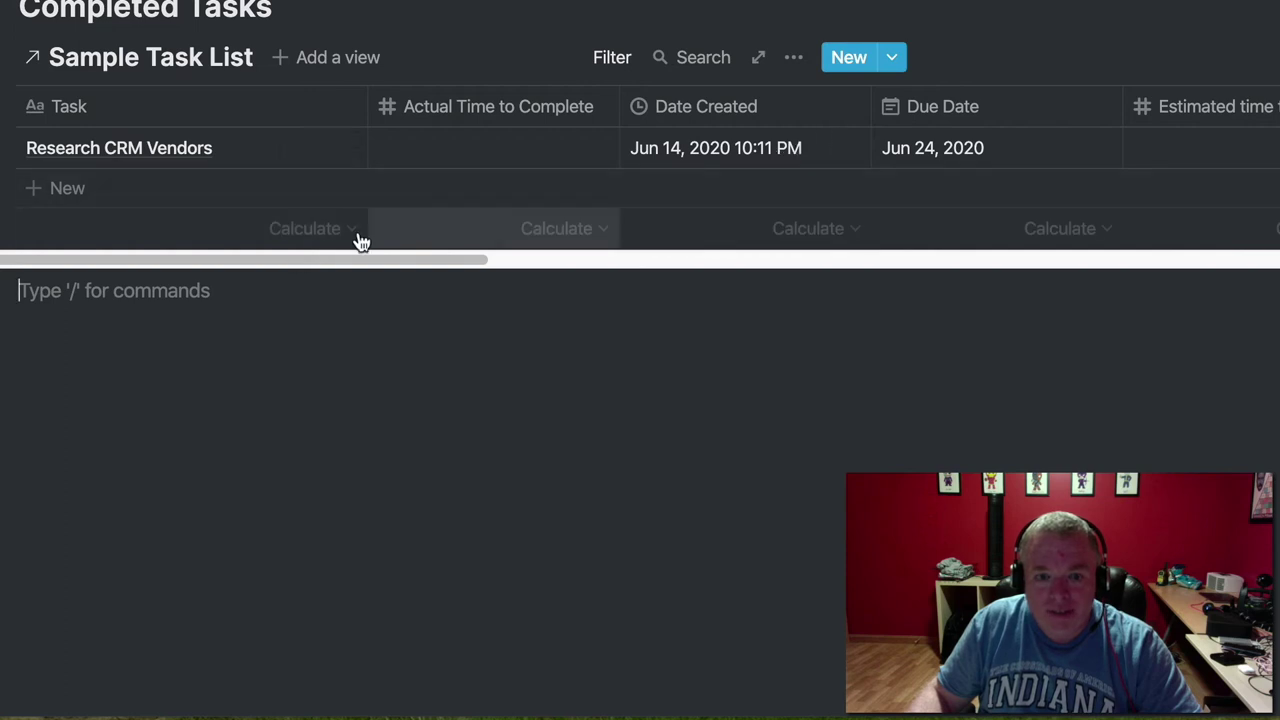
Move the estimated time column before Actual Time to Complete in Completed Tasks and set the actual time of Research CRM Vendors to 360
drag(309, 264, 538, 285)
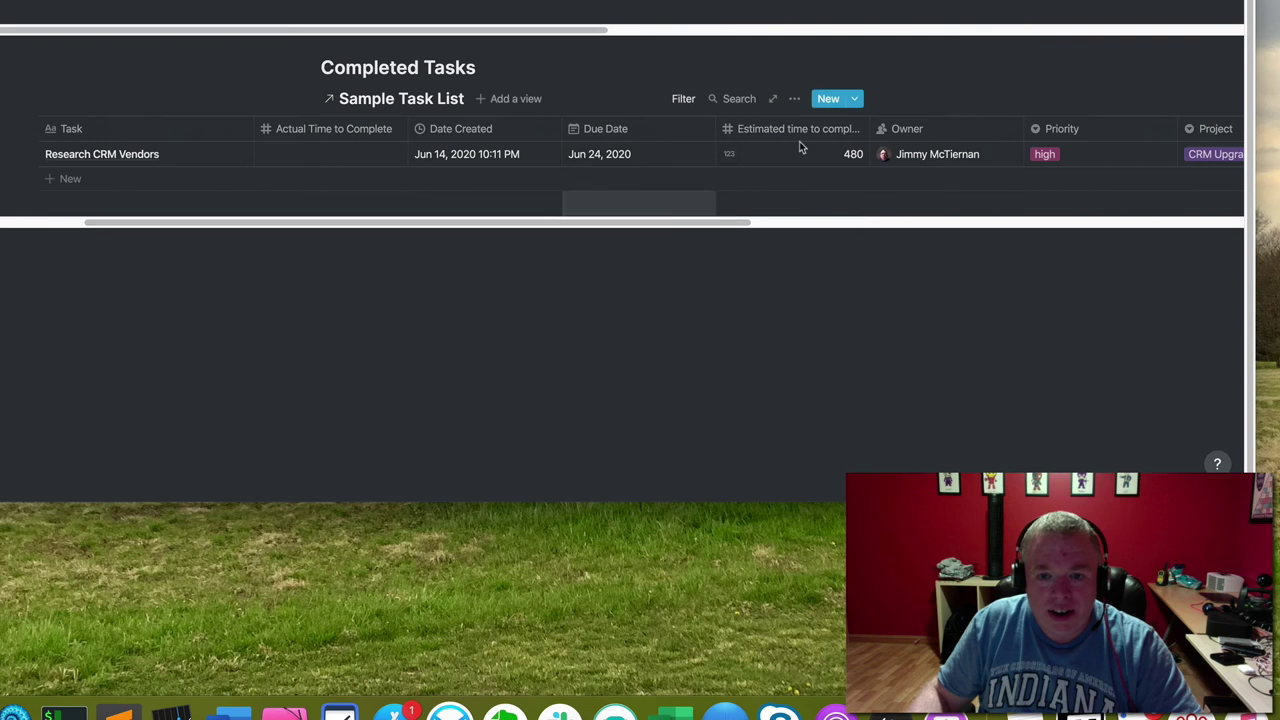
drag(789, 133, 343, 137)
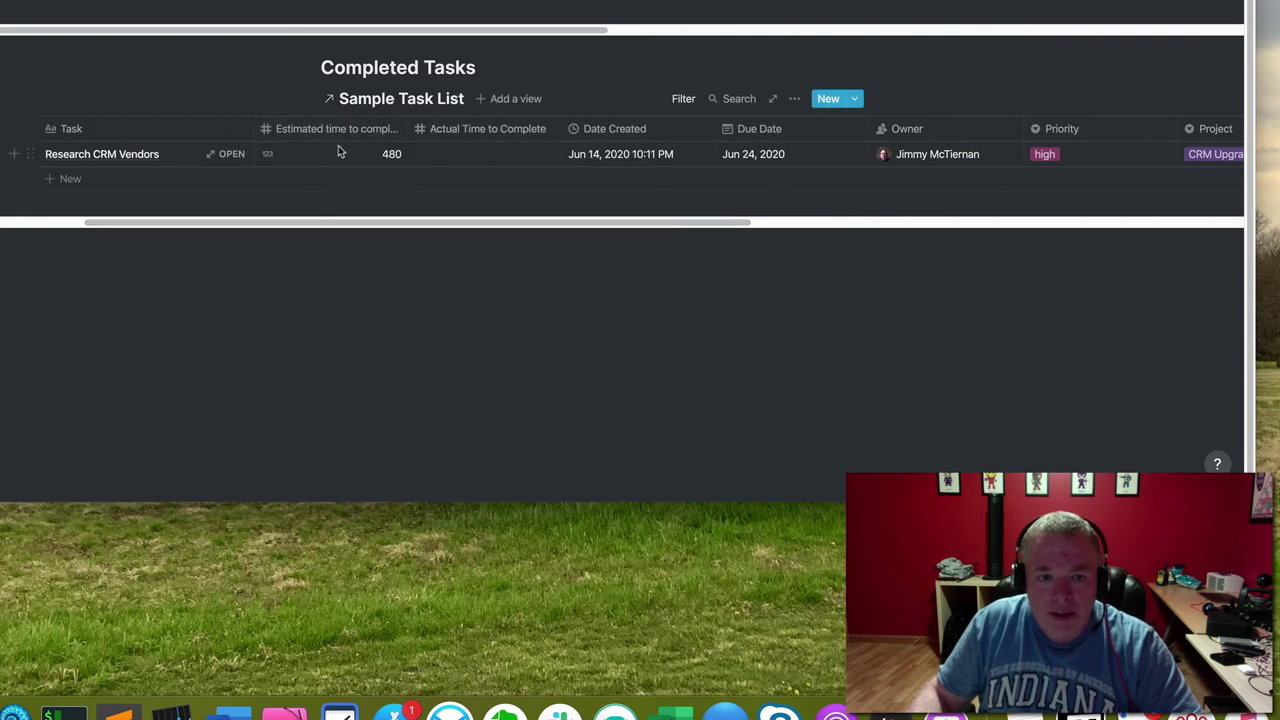
click(485, 155)
text(360)
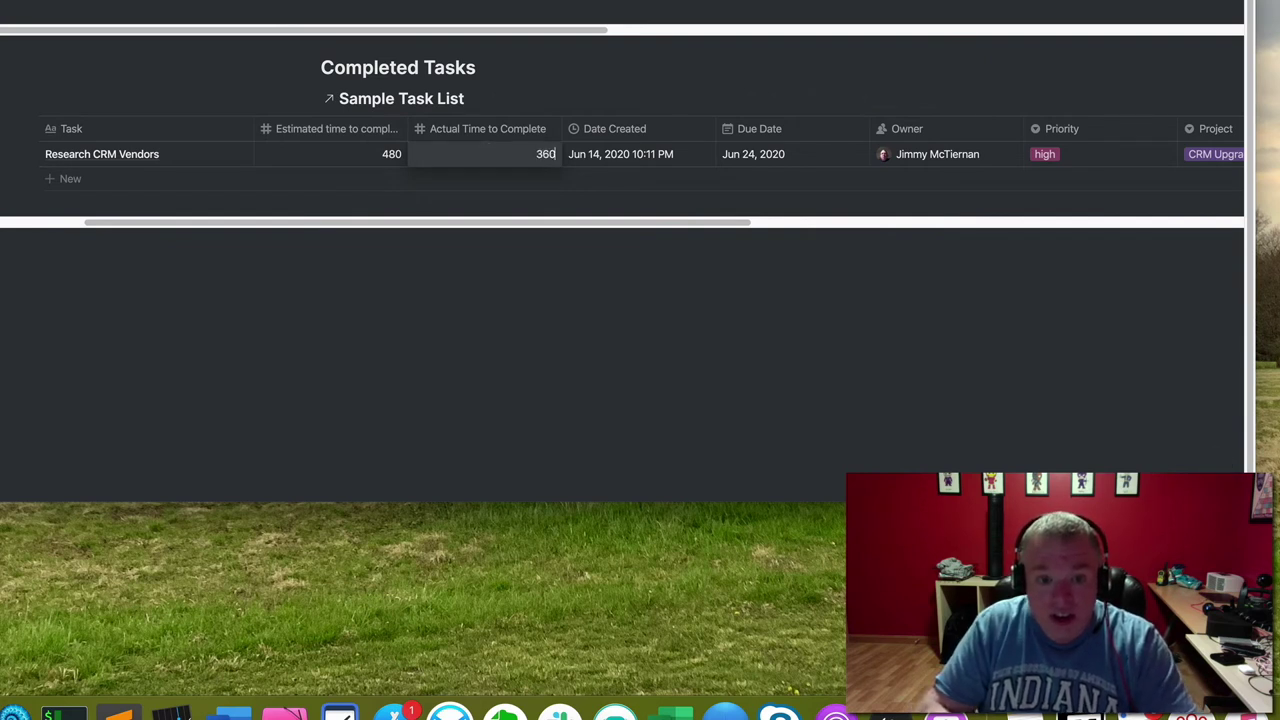
key(Return)
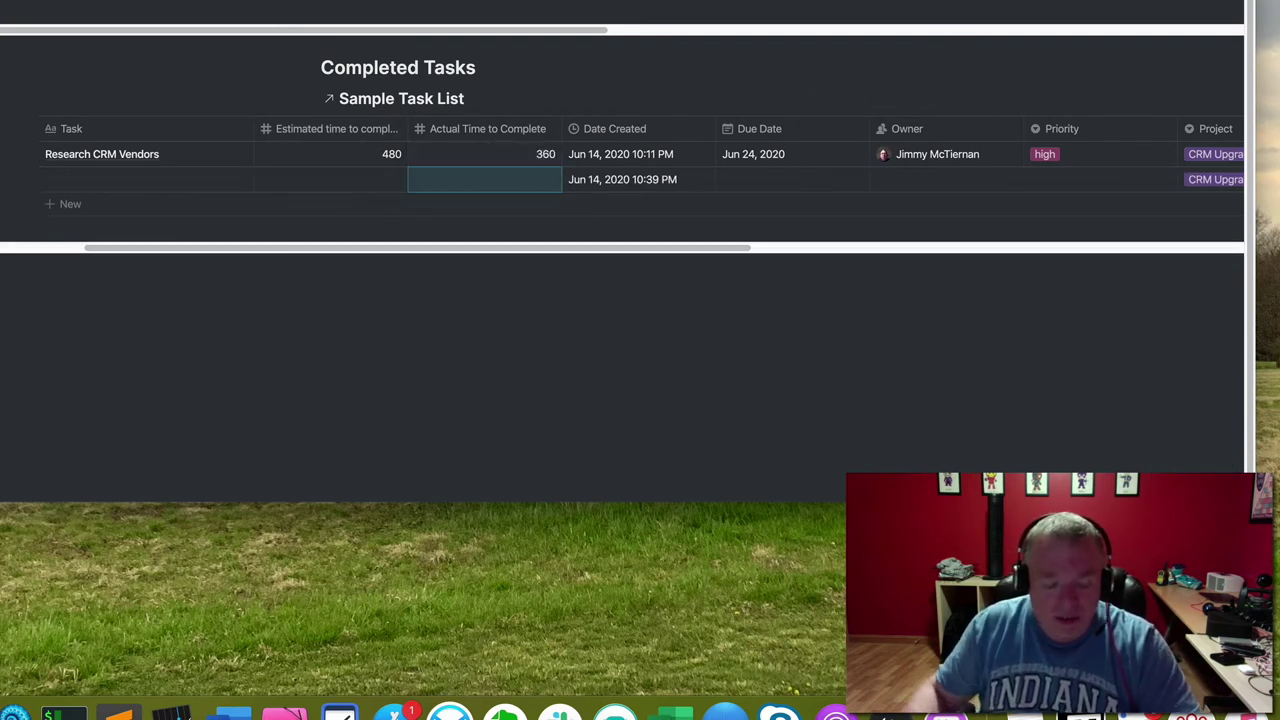
click(449, 269)
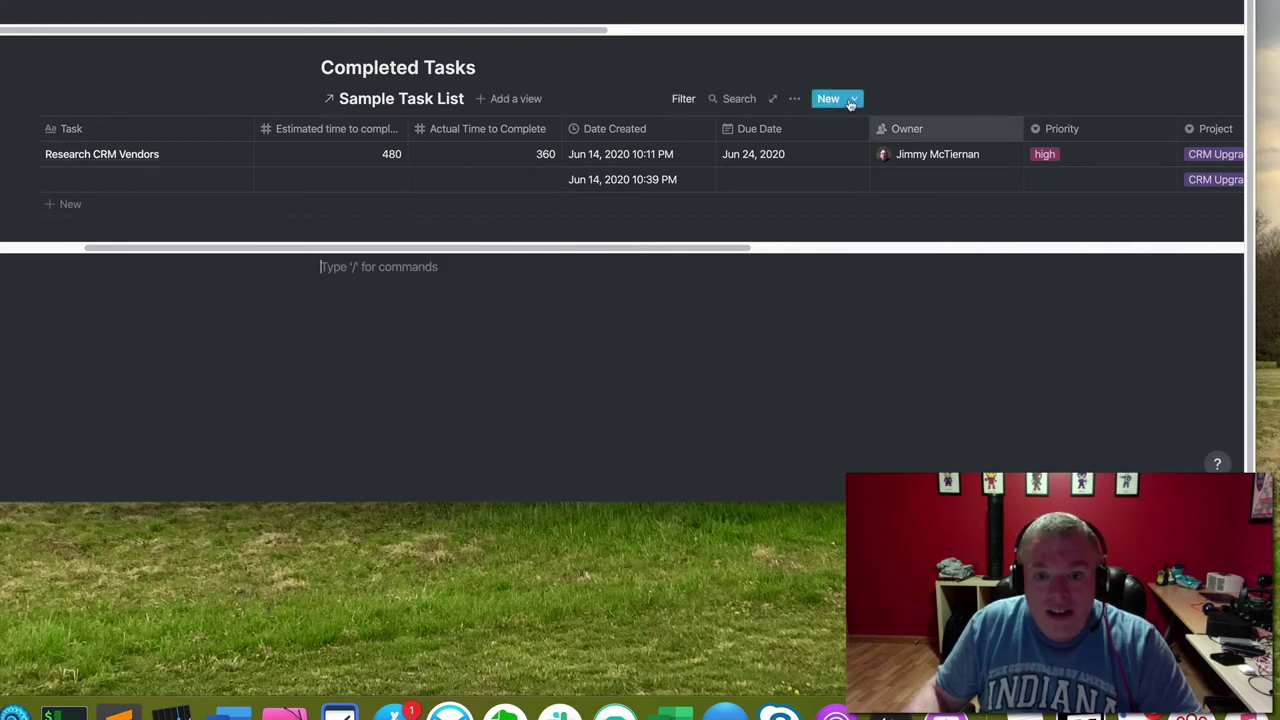
Add a new task named "Setup meeting with Vendor A" to the linked list under Tasks to Be Completed
scroll(391, 250, left, 5)
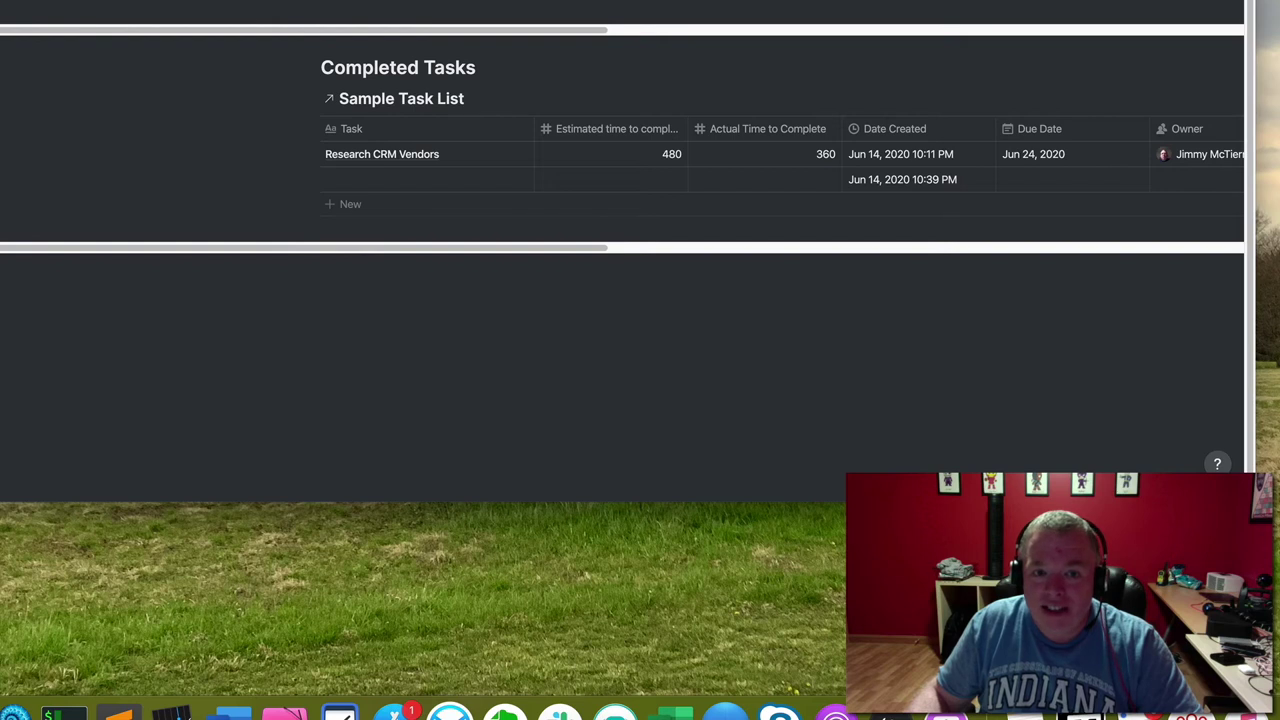
scroll(716, 36, up, 5)
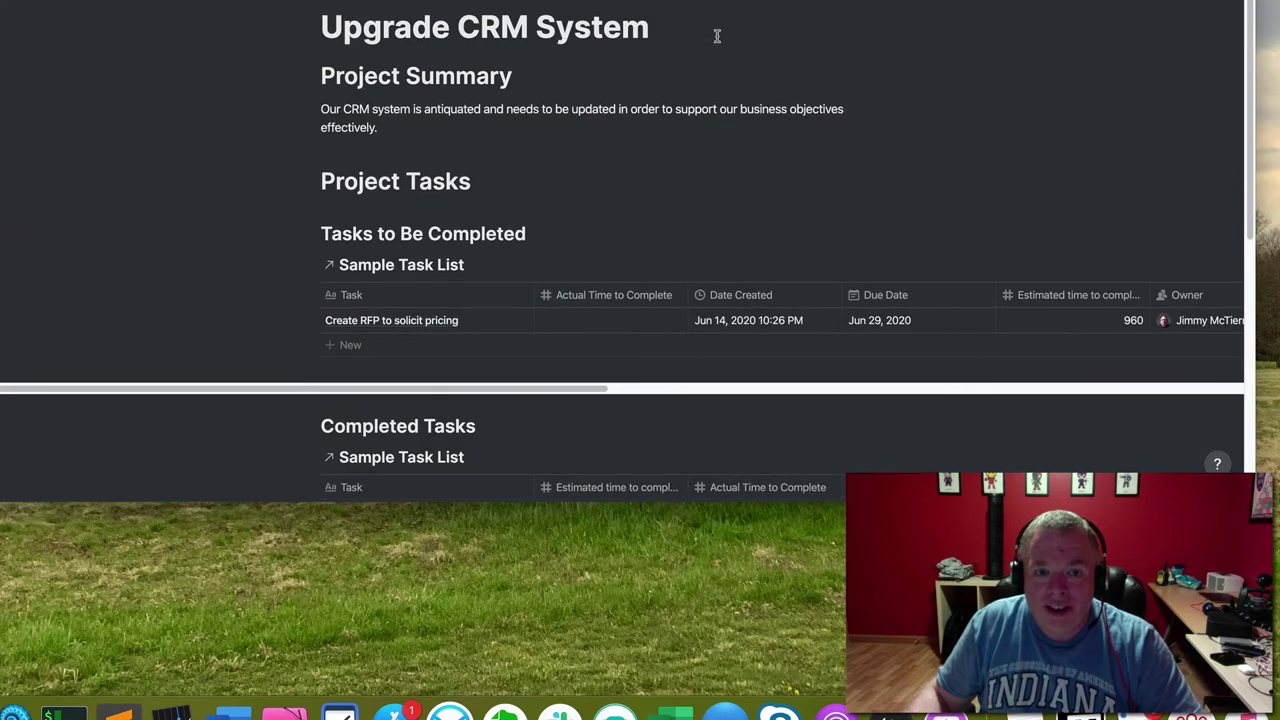
scroll(635, 112, down, 2)
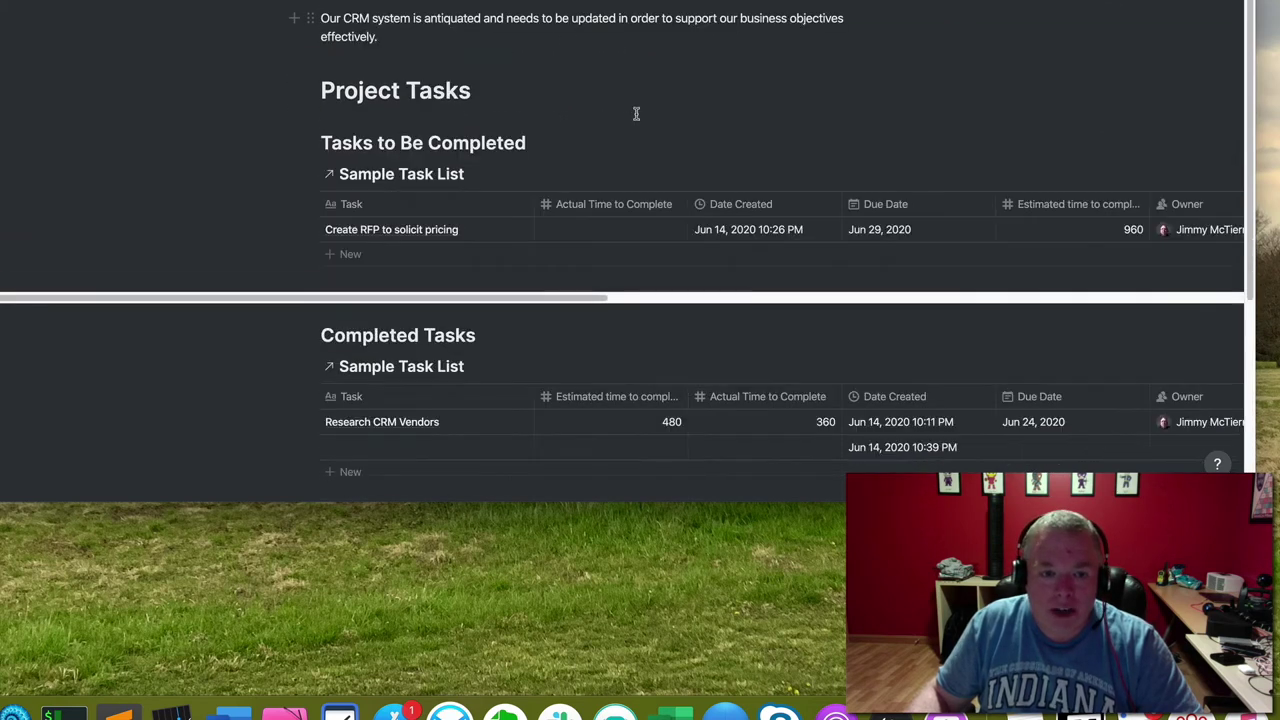
click(368, 253)
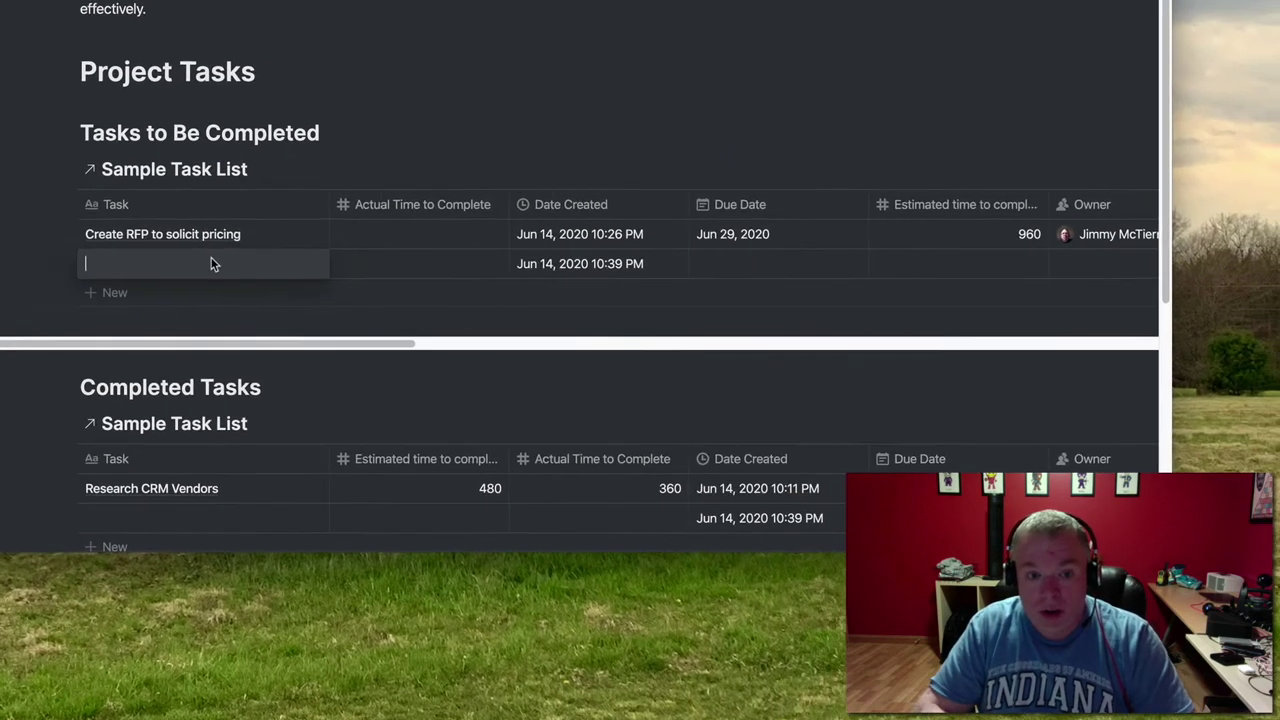
text(Ste)
key(BackSpace)
text(tup meeting with Vendor A)
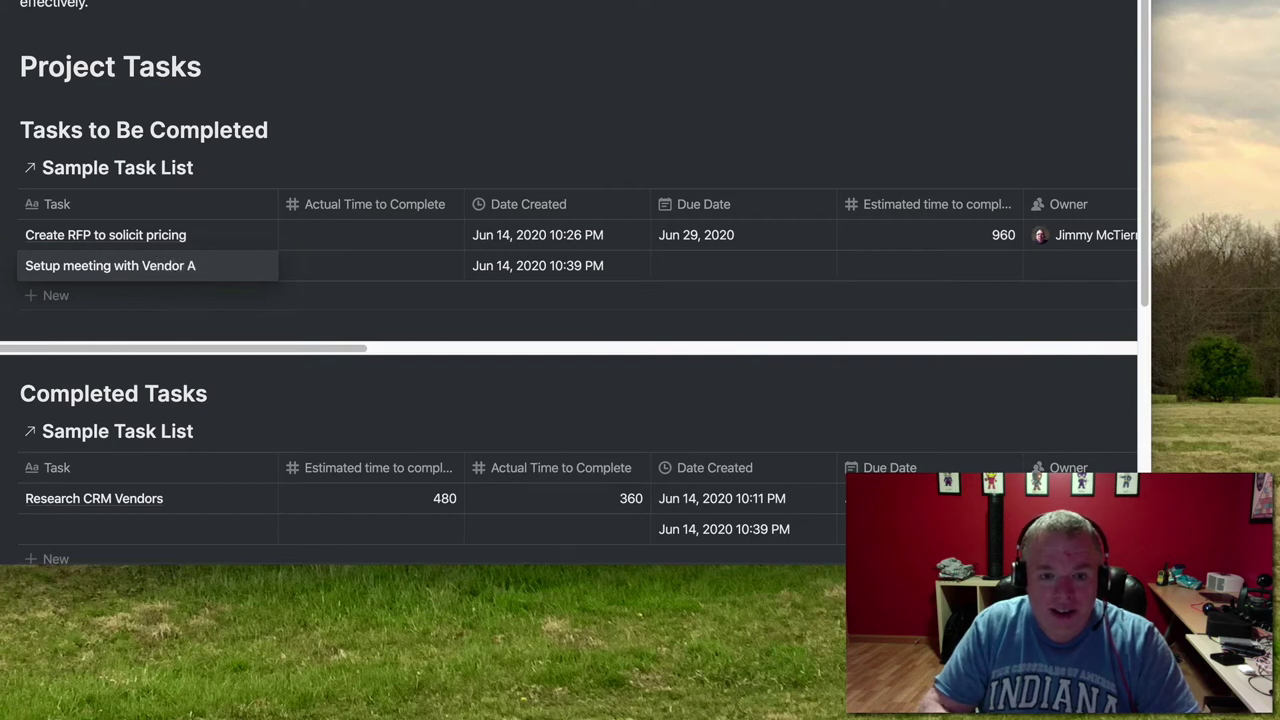
Enter 30 as the Actual Time to Complete of Setup meeting with Vendor A
click(371, 265)
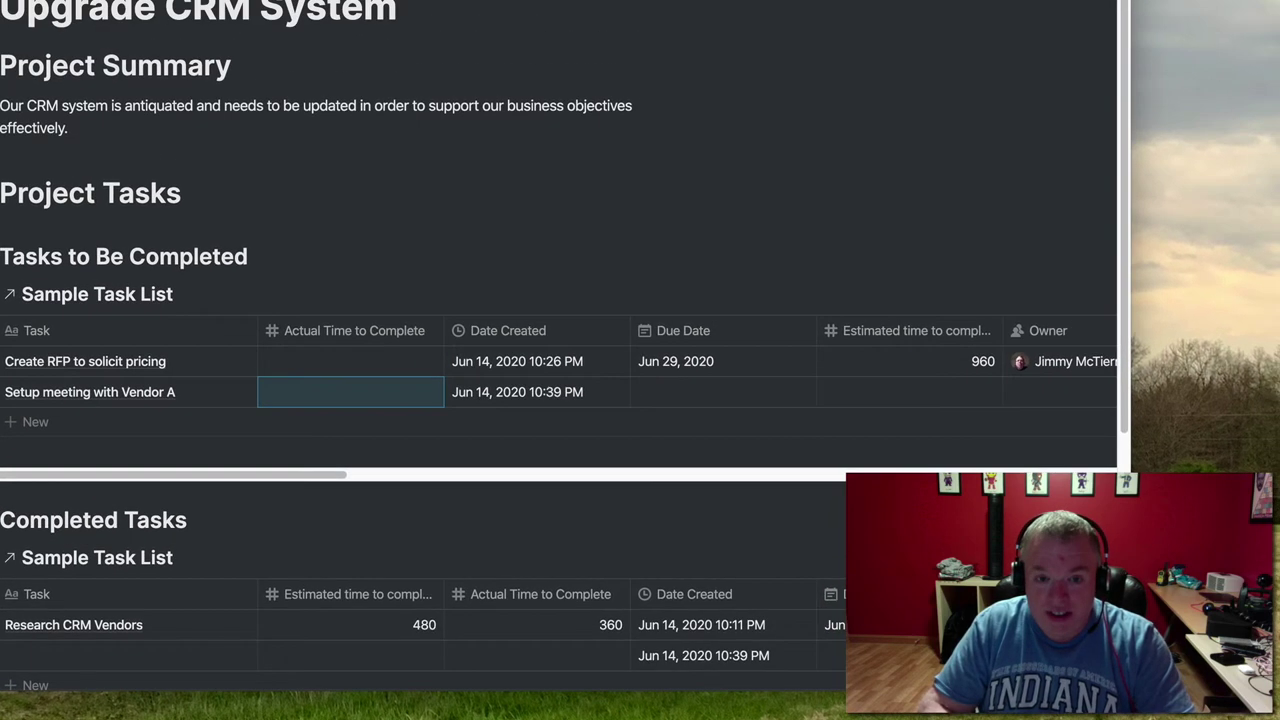
text(30)
key(Tab)
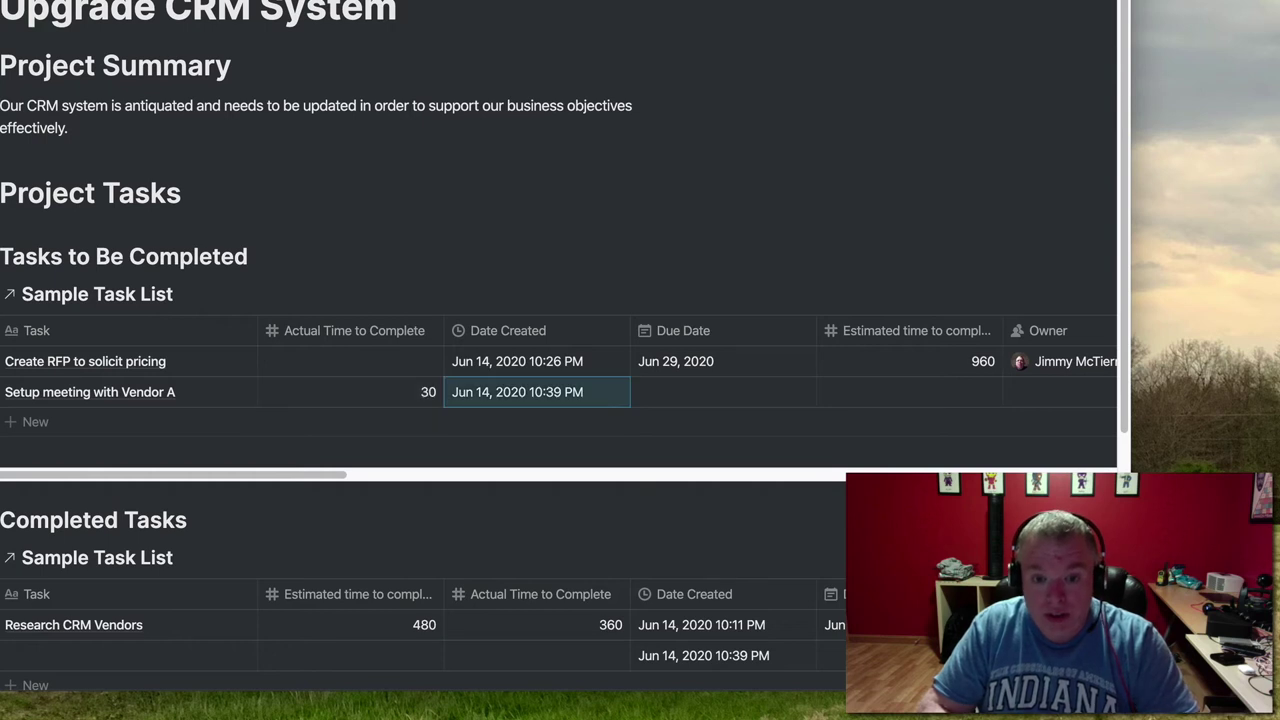
Set the due date of Setup meeting with Vendor A to Jun 16, 2020
key(Tab)
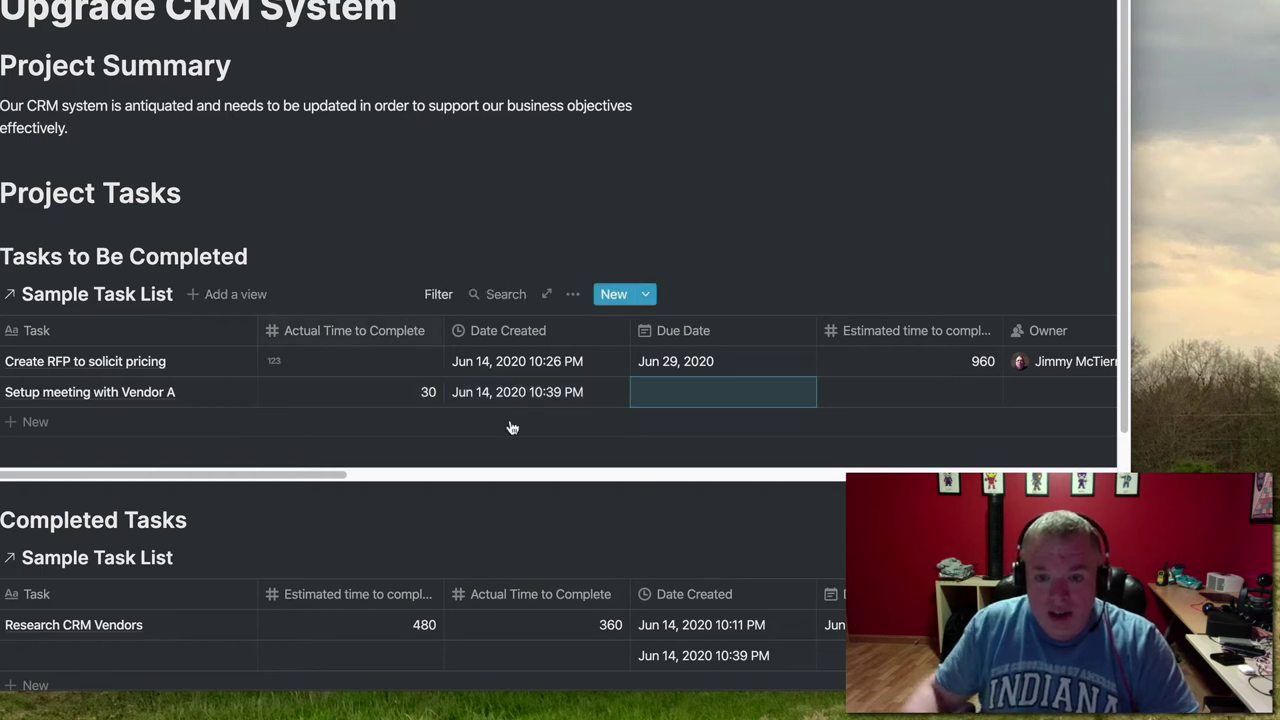
click(705, 394)
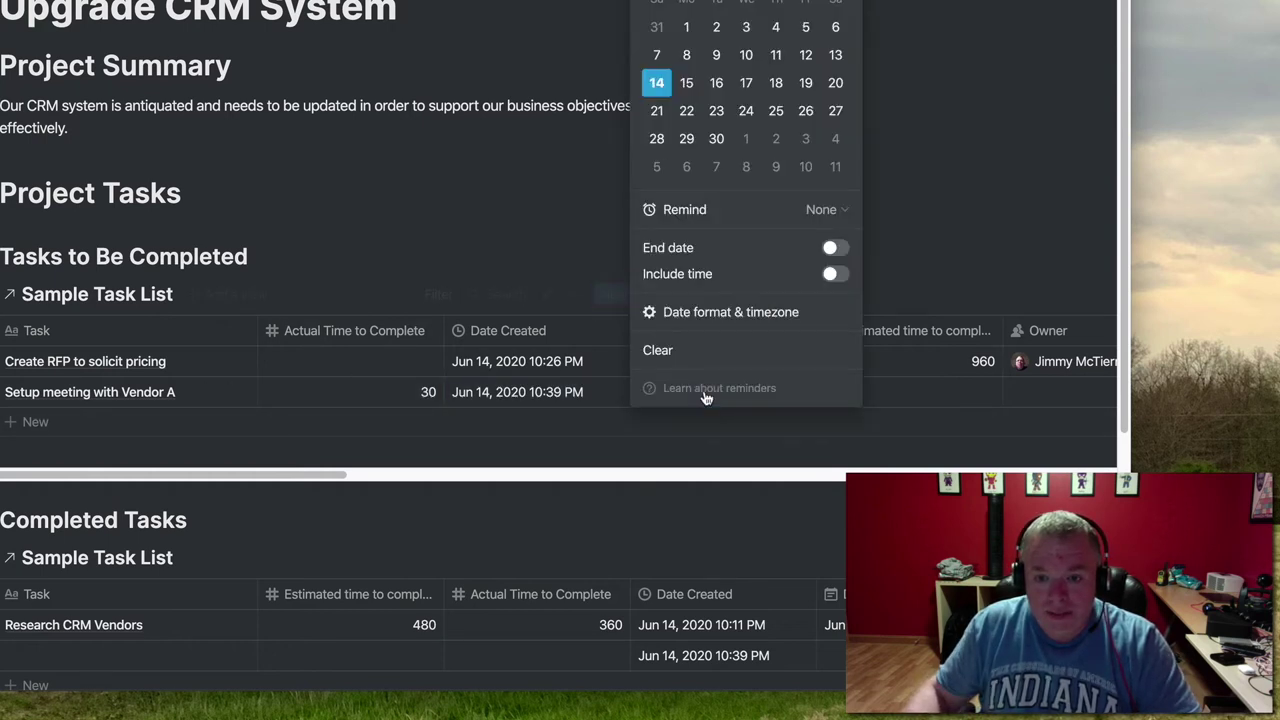
click(726, 90)
click(919, 186)
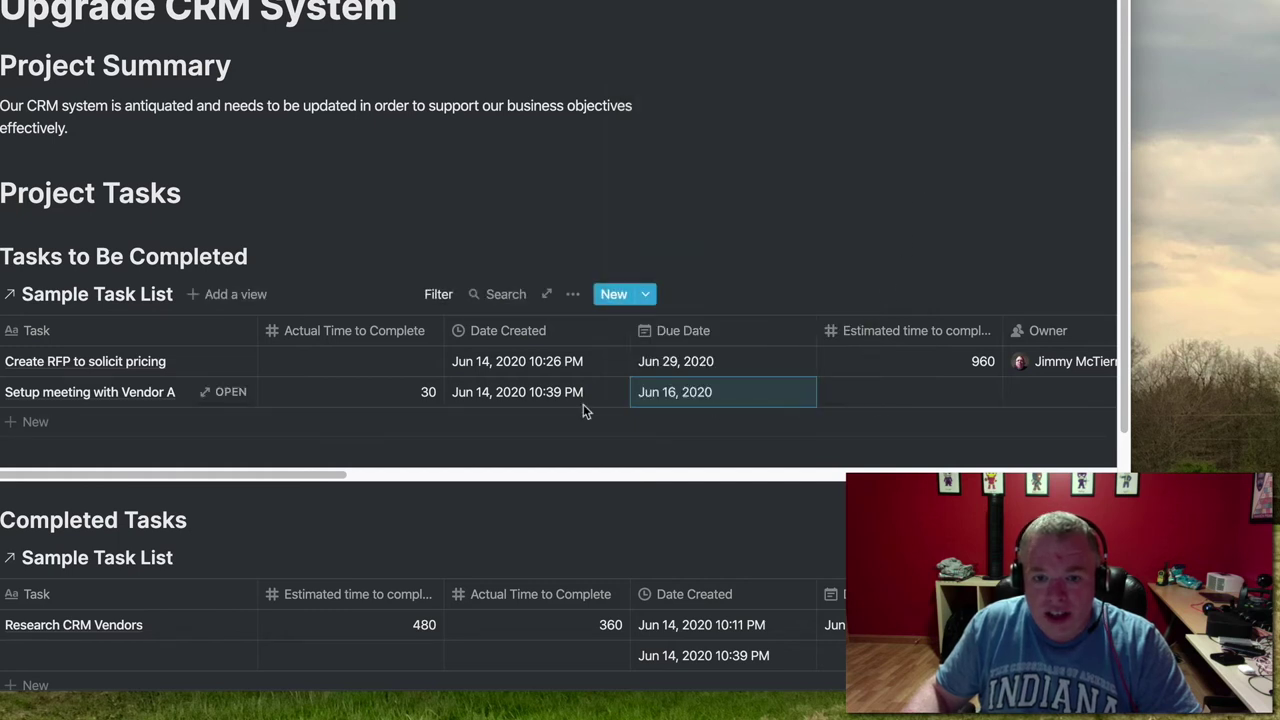
Clear the actual time of Setup meeting with Vendor A and set its estimated time to complete to 30
click(420, 394)
key(BackSpace)
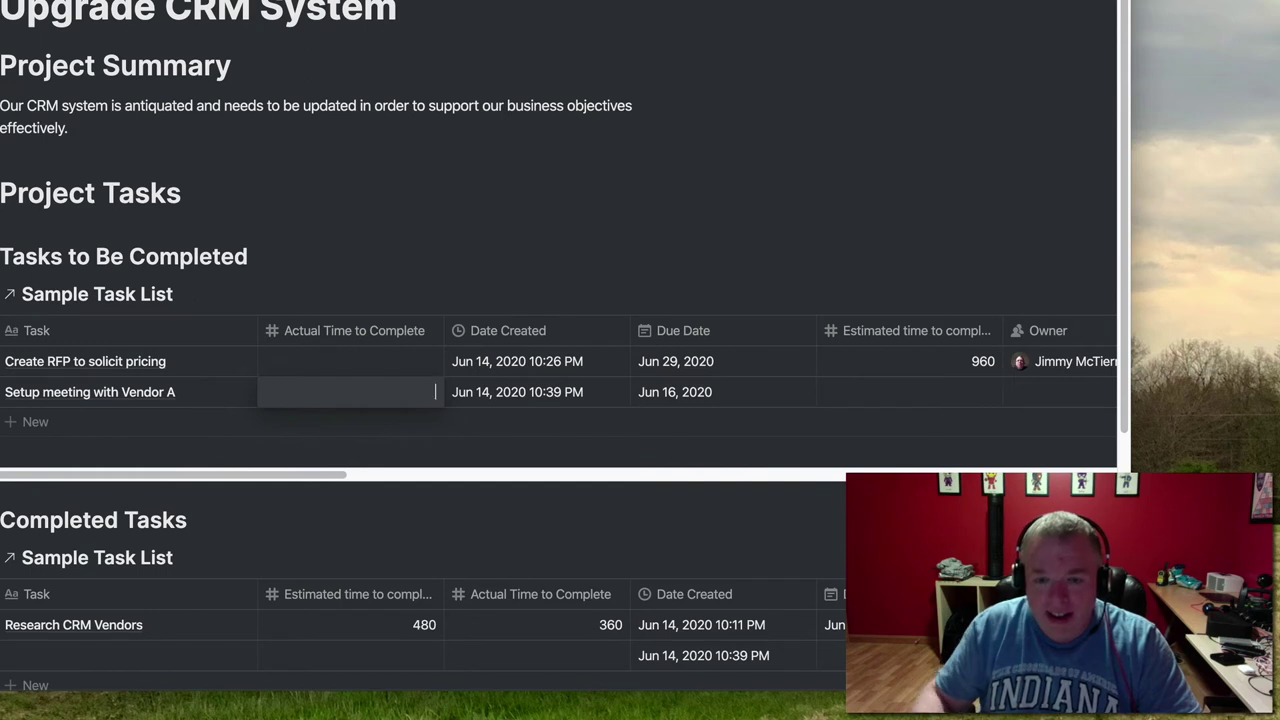
text(30)
key(Return)
key(Right)
key(Right)
key(Right)
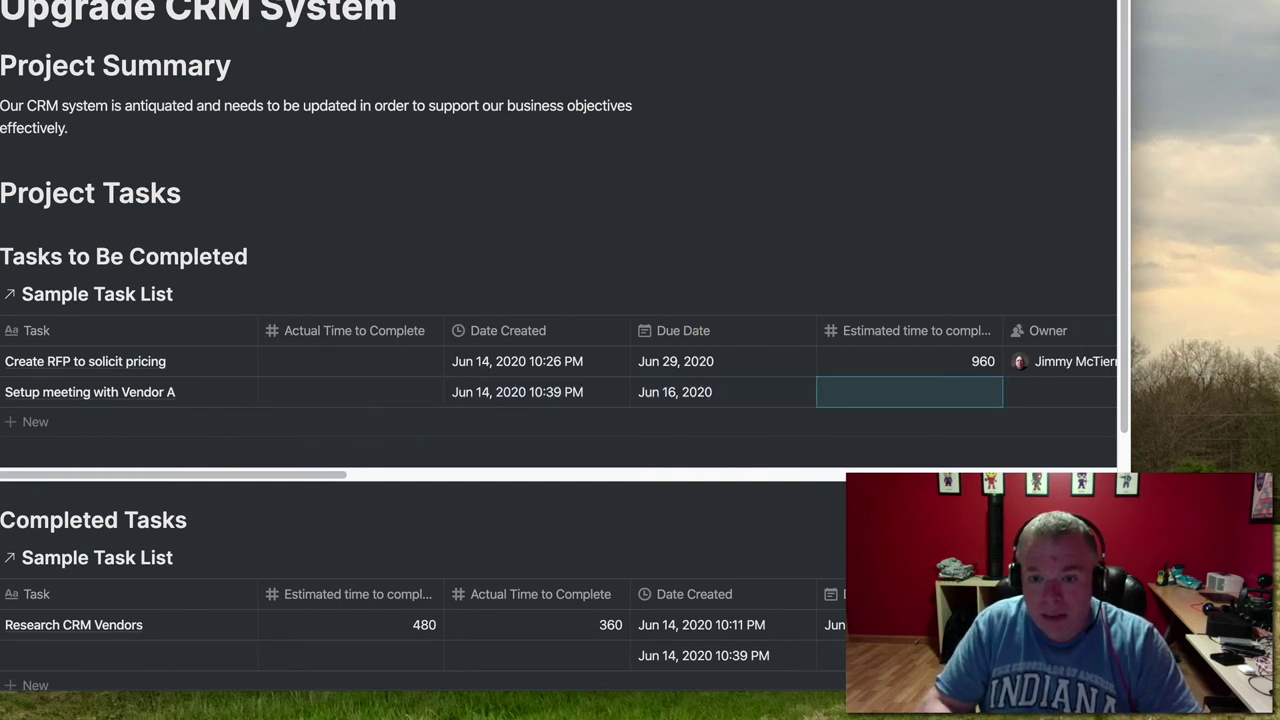
text(30)
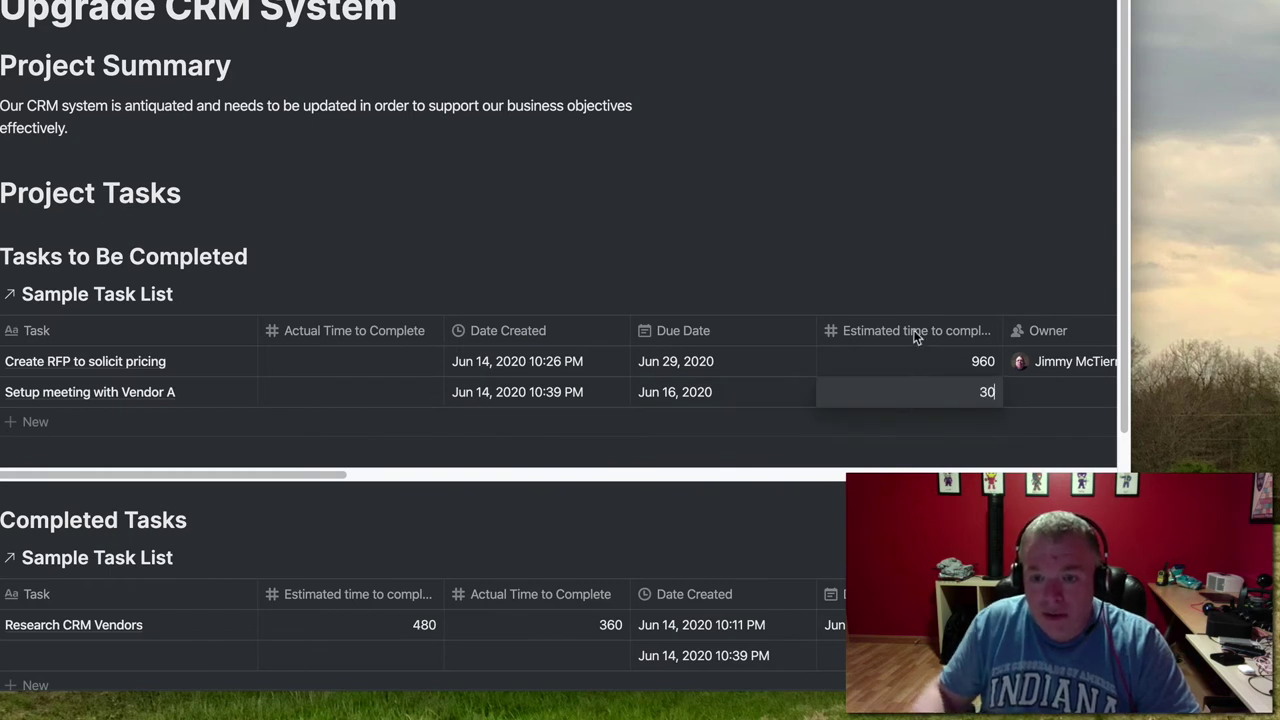
click(860, 262)
Move the estimated time column before Actual Time to Complete in the list under Tasks to Be Completed
drag(905, 335, 378, 351)
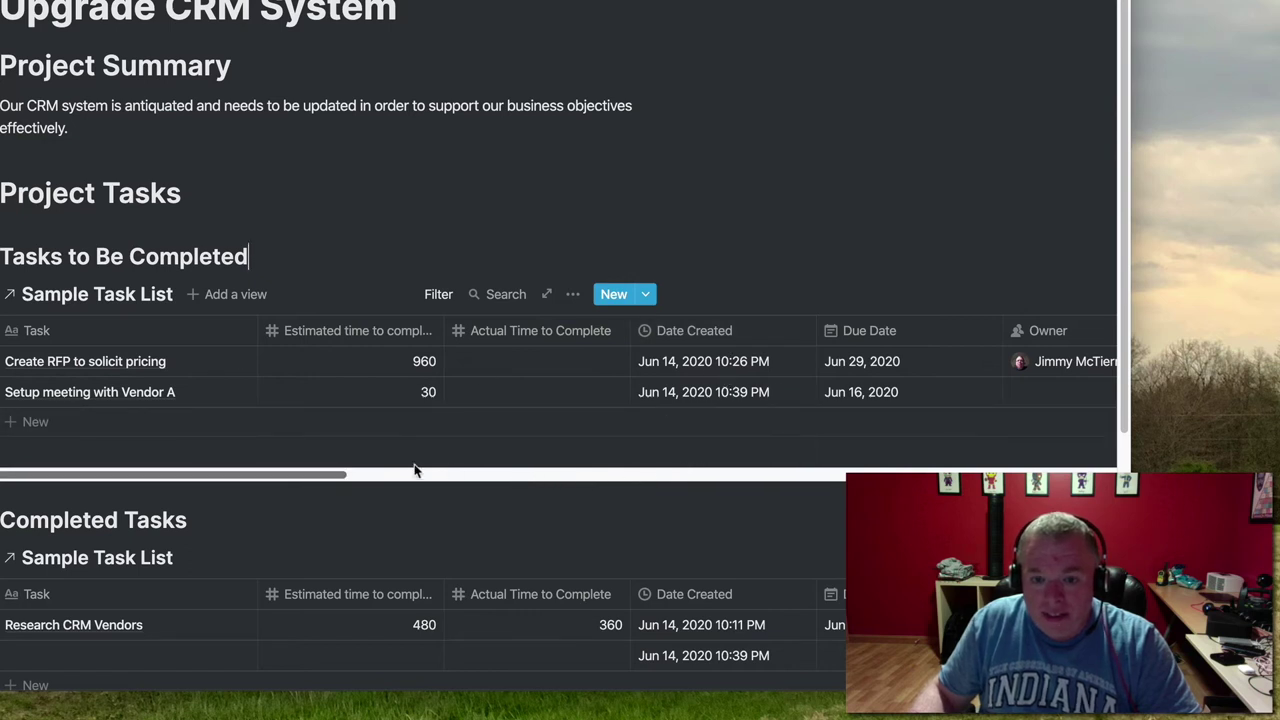
drag(337, 471, 209, 470)
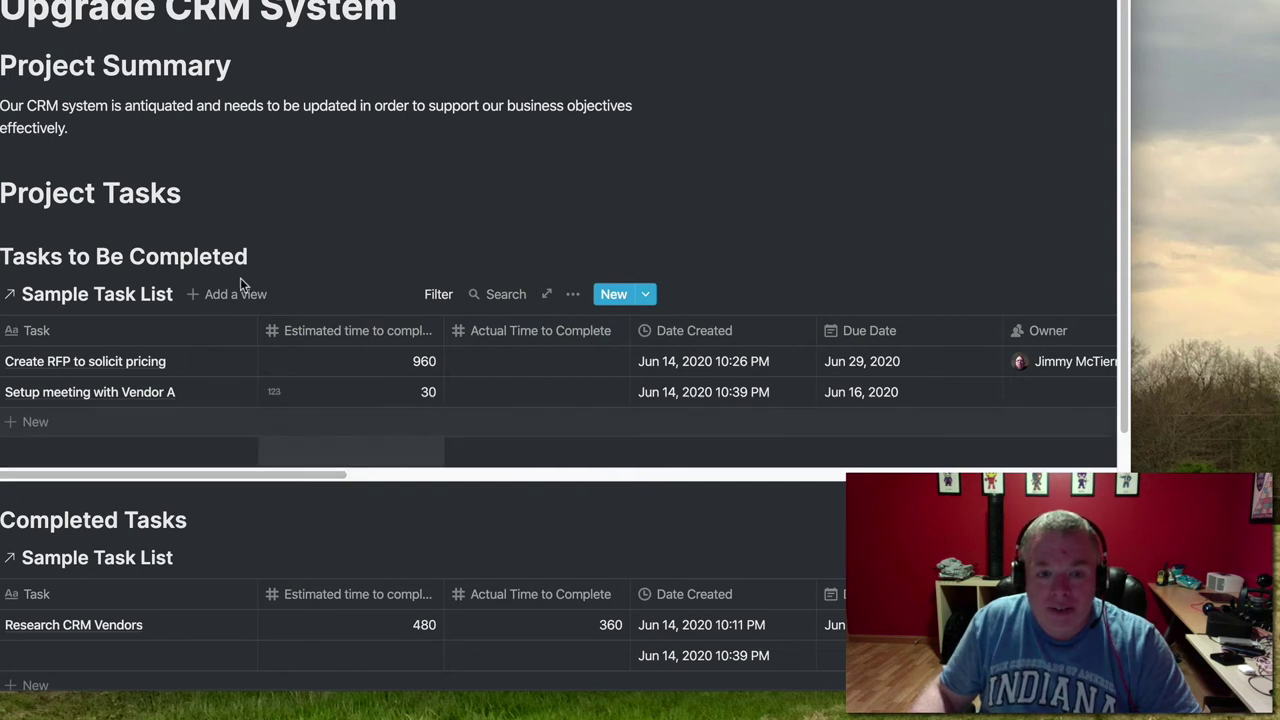
Assign the available person as owner of Setup meeting with Vendor A and set its priority to high
drag(173, 477, 560, 500)
click(235, 390)
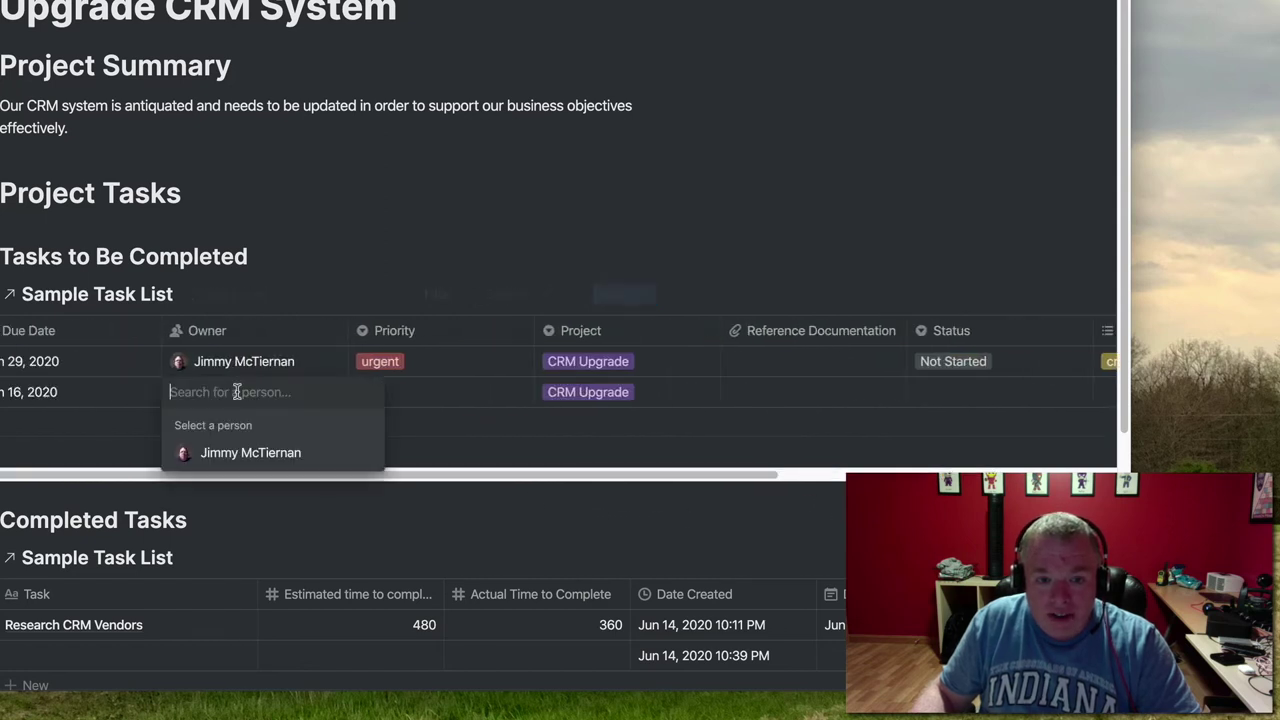
click(245, 451)
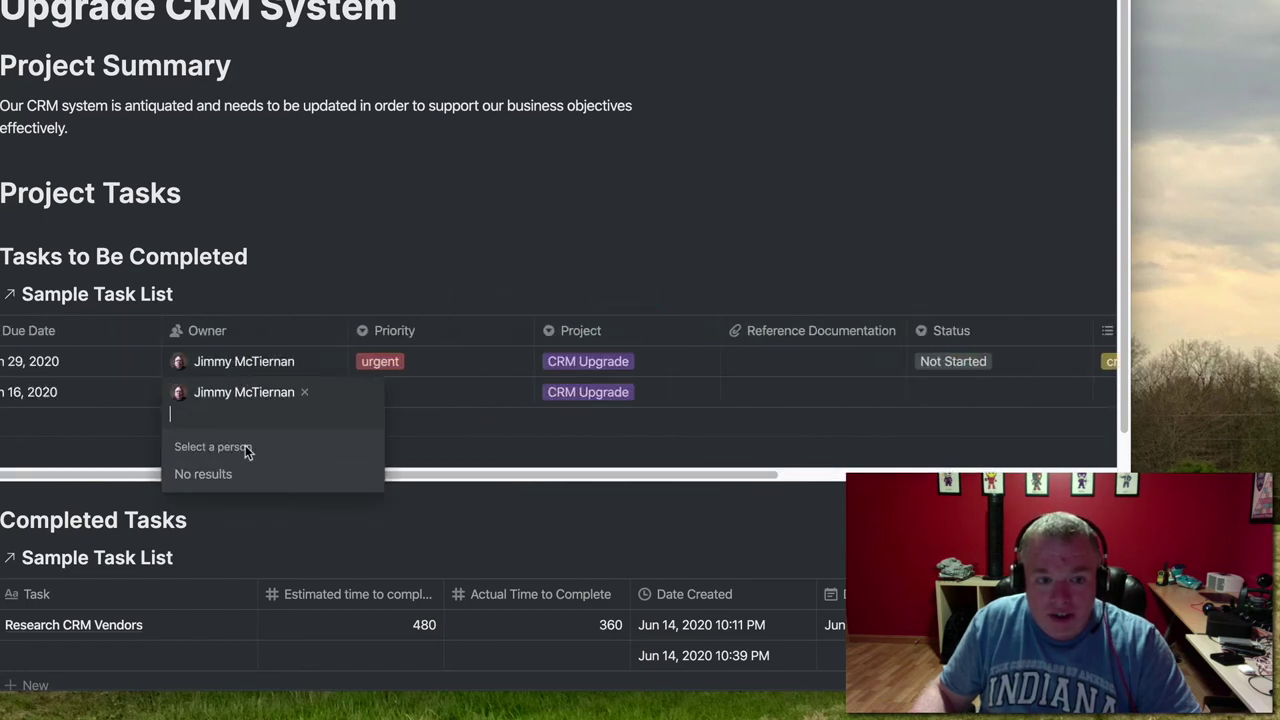
click(451, 393)
click(451, 390)
click(436, 478)
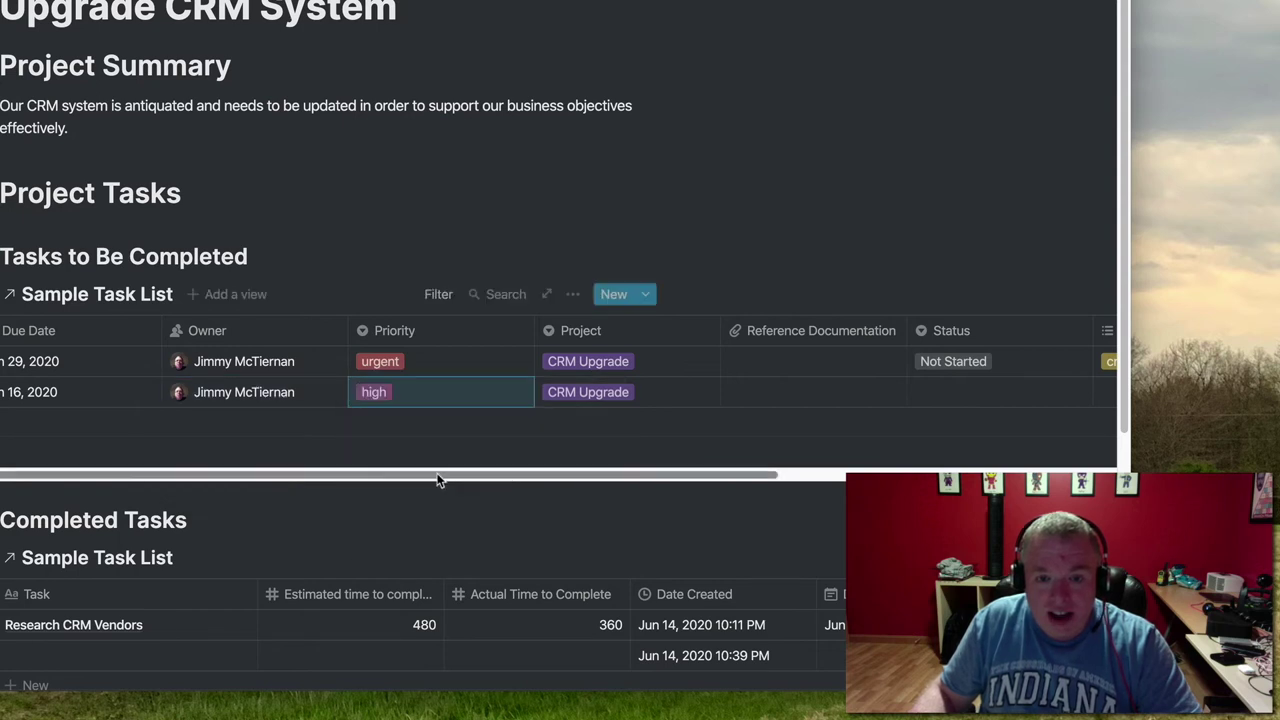
Set the status of Setup meeting with Vendor A to Not Started
drag(400, 477, 653, 471)
click(522, 397)
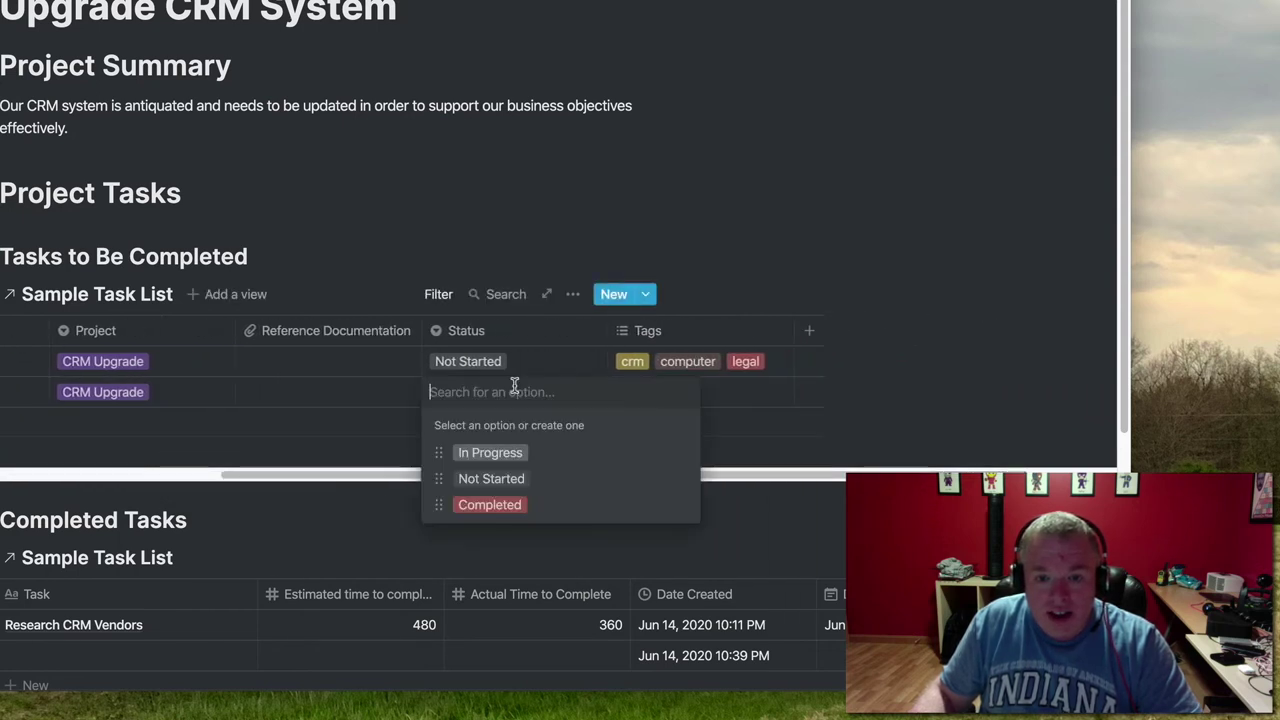
click(494, 478)
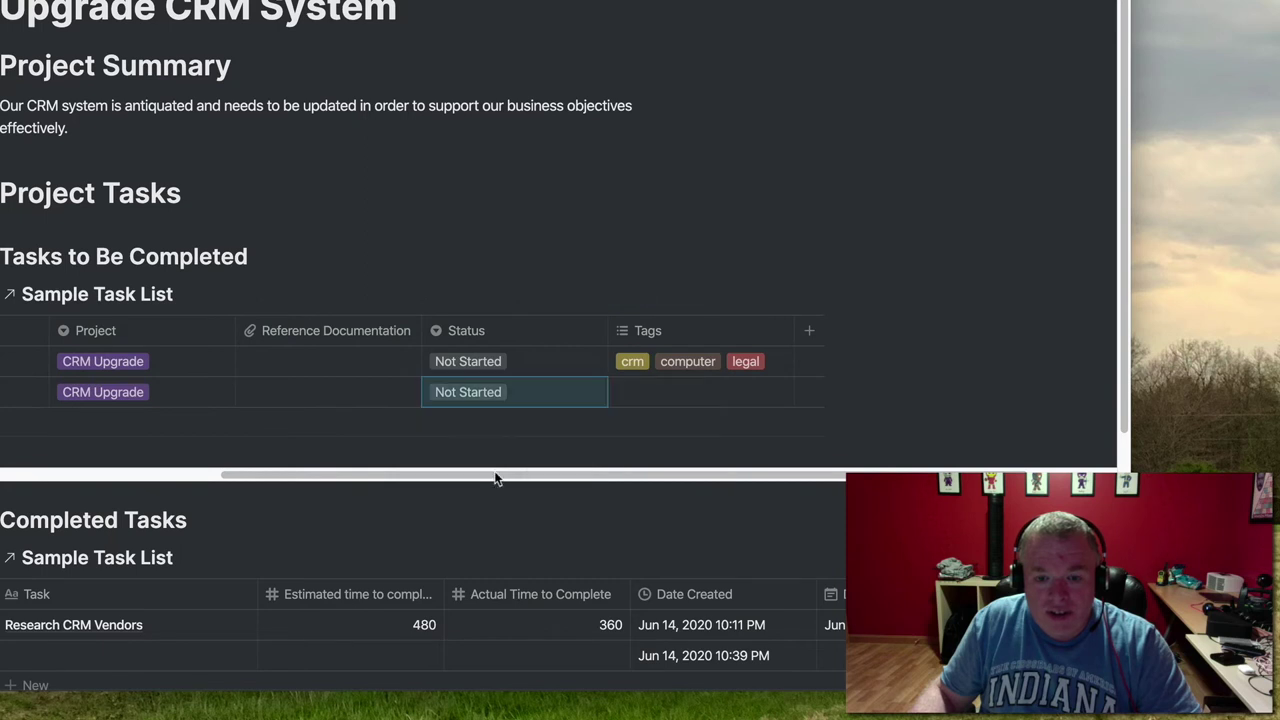
Add the tags crm and meeting to the task Setup meeting with Vendor A
click(628, 390)
text(crm)
key(Return)
text(meeting)
key(Return)
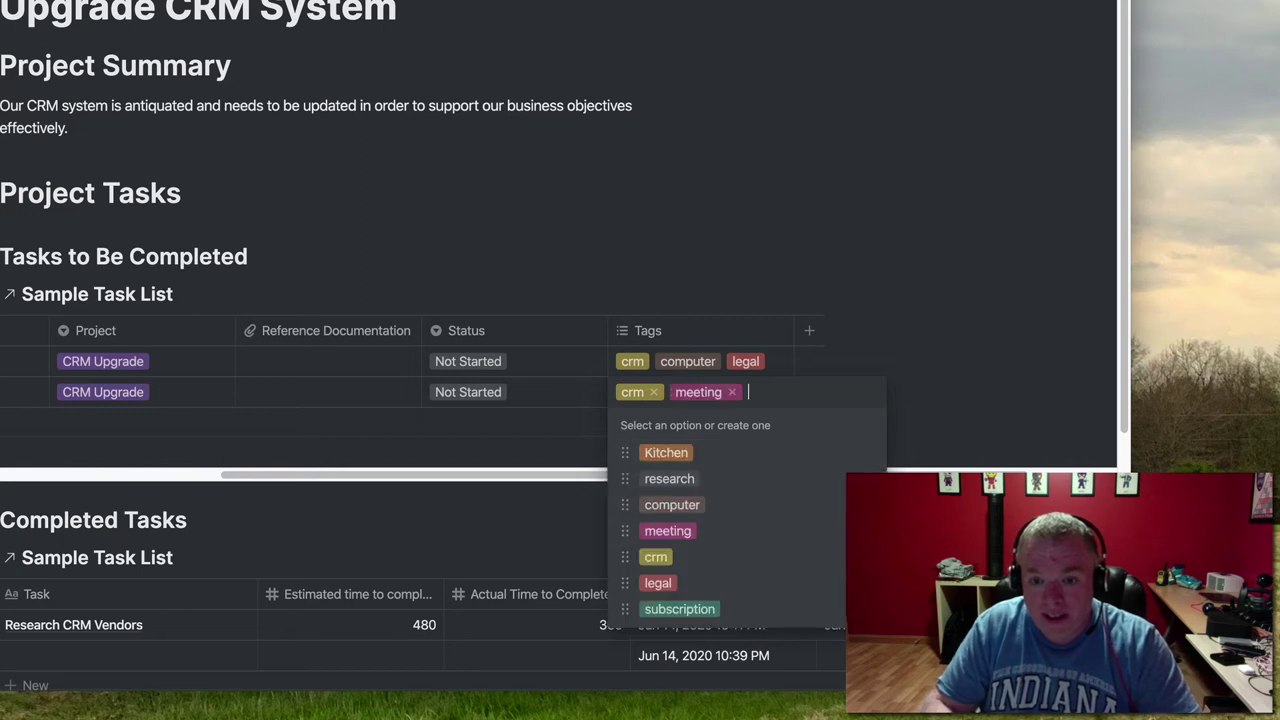
key(Escape)
drag(655, 474, 400, 476)
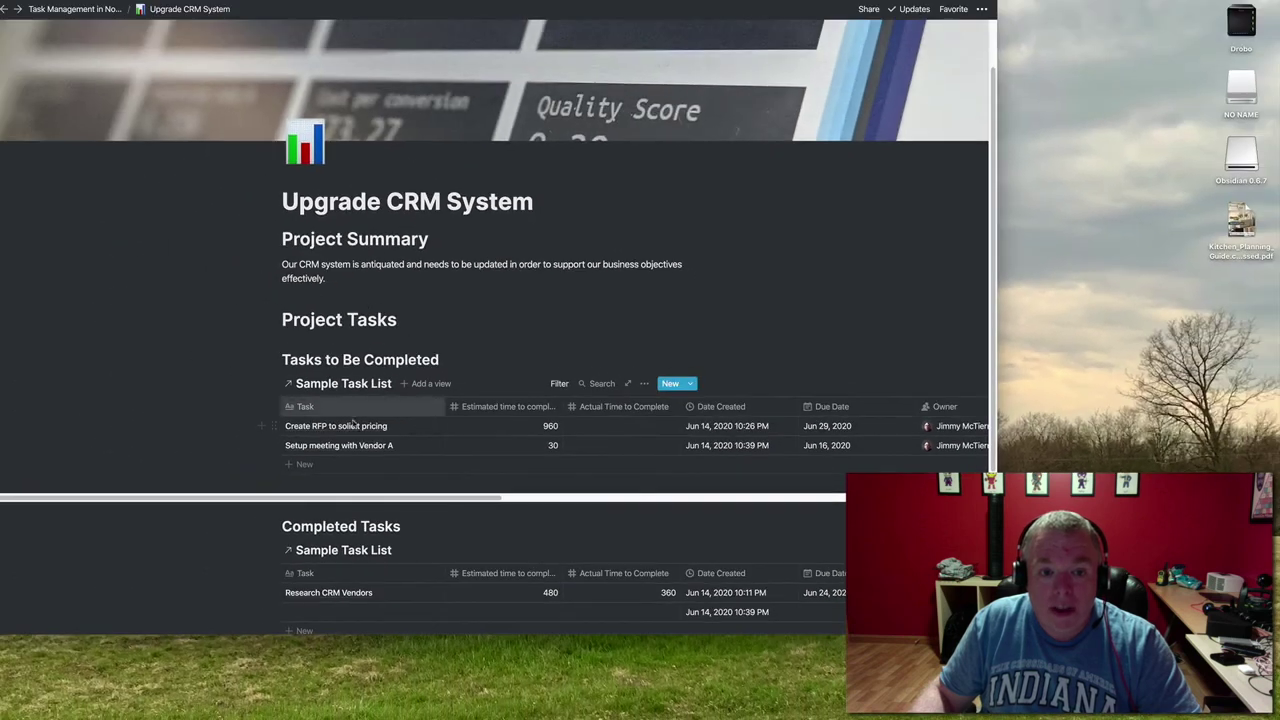
Open Master Task List from the Task Management in Notion page and check how the project's tasks are listed there
click(80, 9)
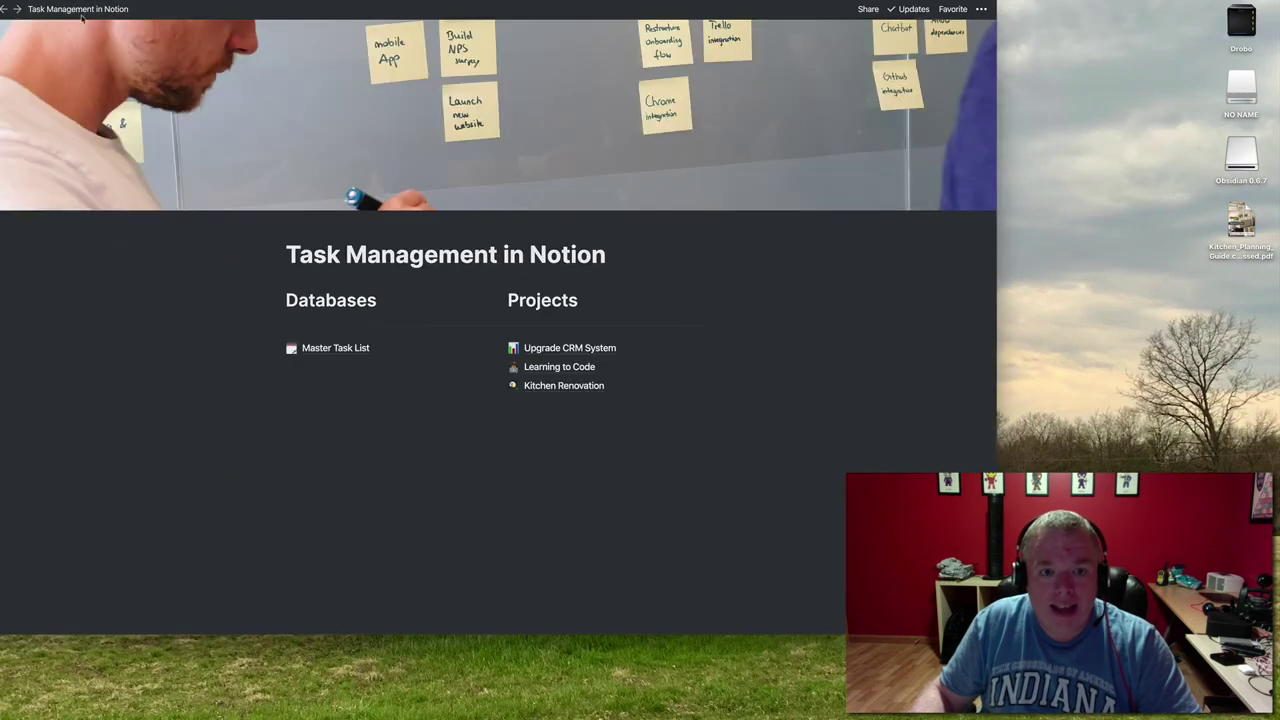
click(323, 350)
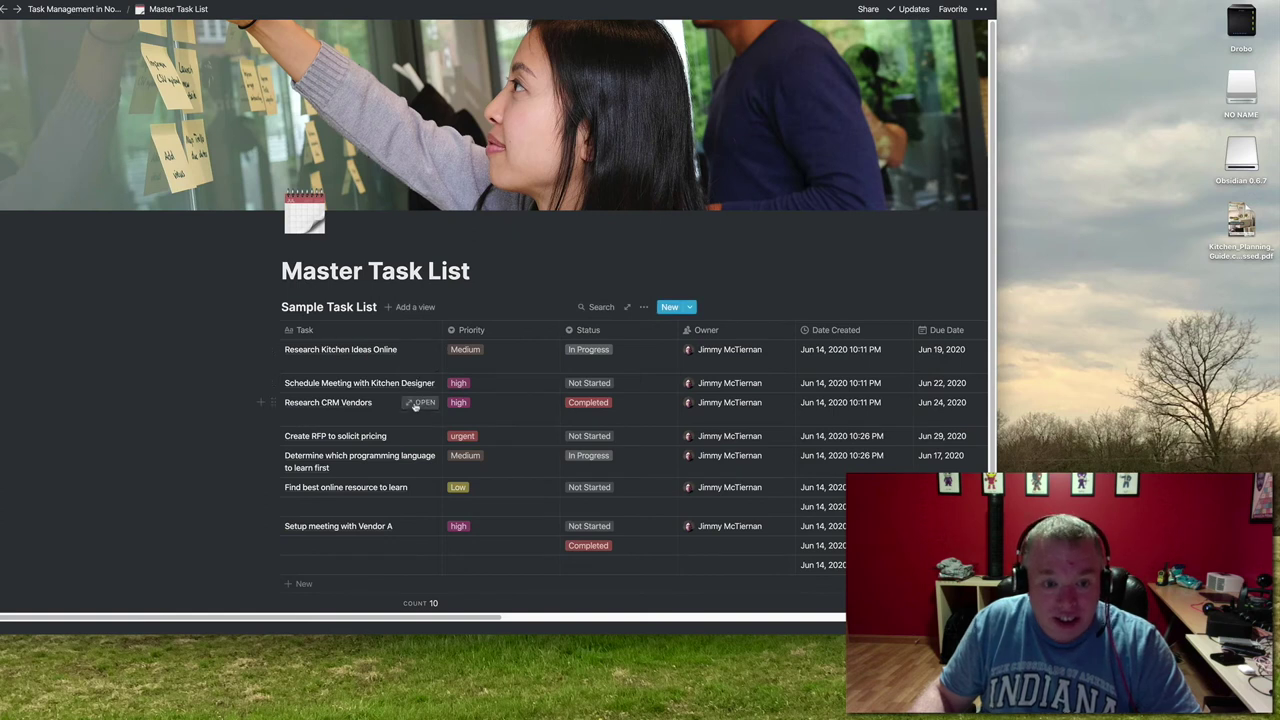
scroll(199, 400, down, 1)
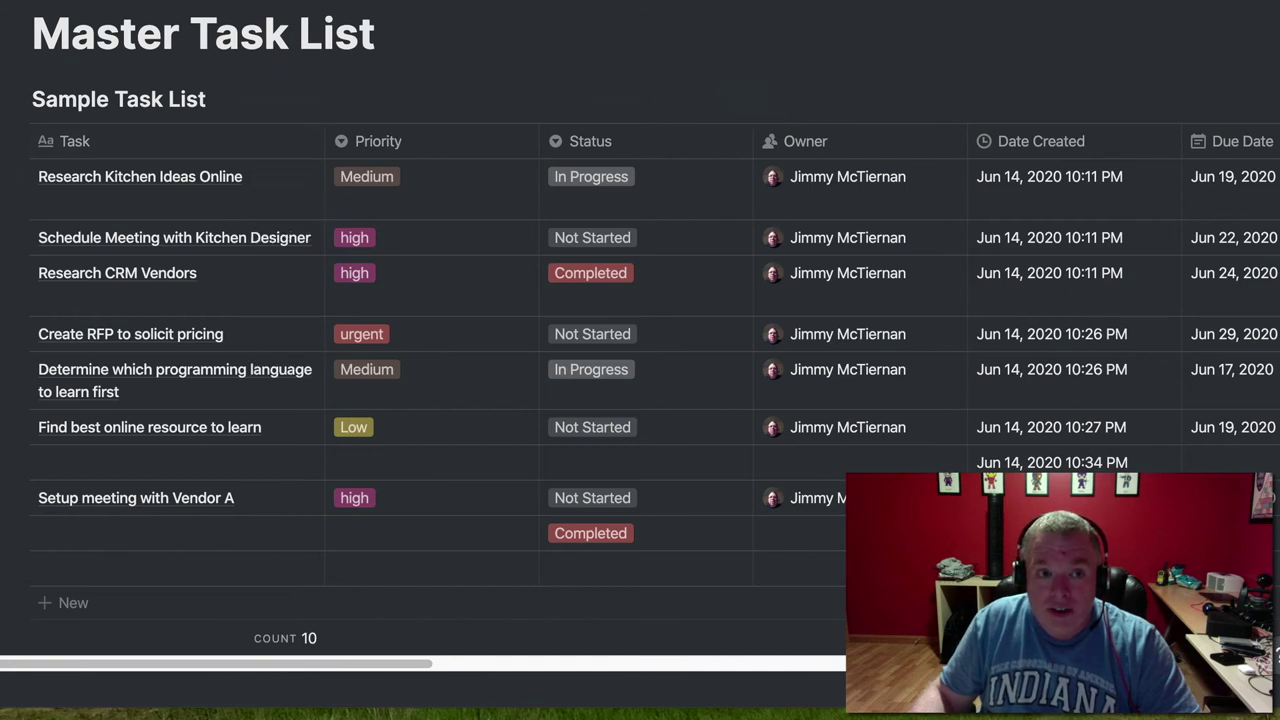
Open the Learning to Code project page and add an image block below the Why? text
key(alt+Left)
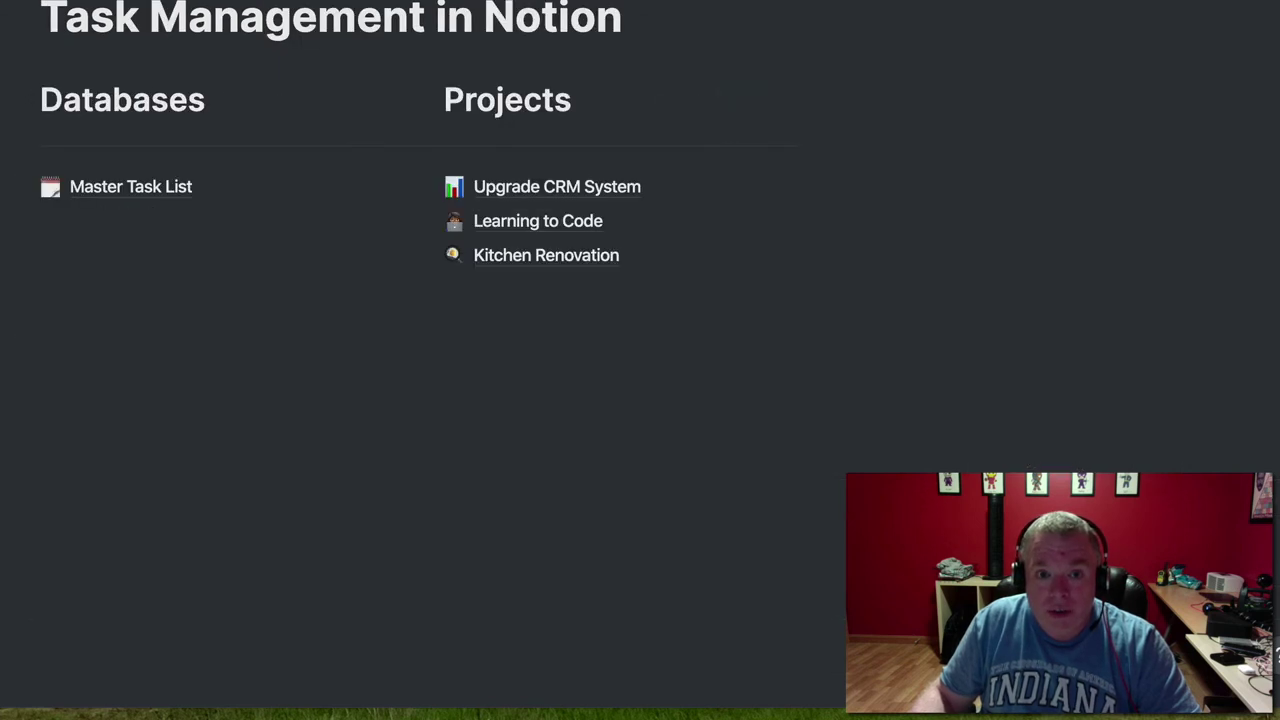
click(585, 222)
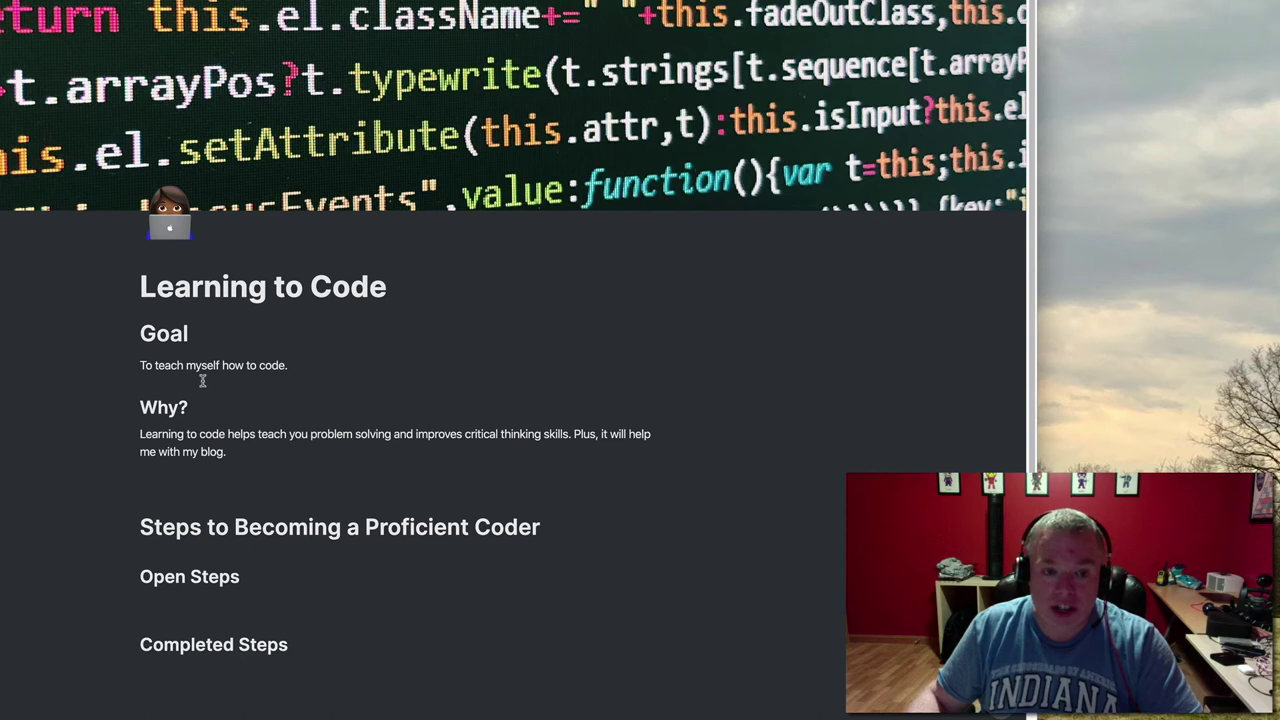
click(196, 480)
key(Return)
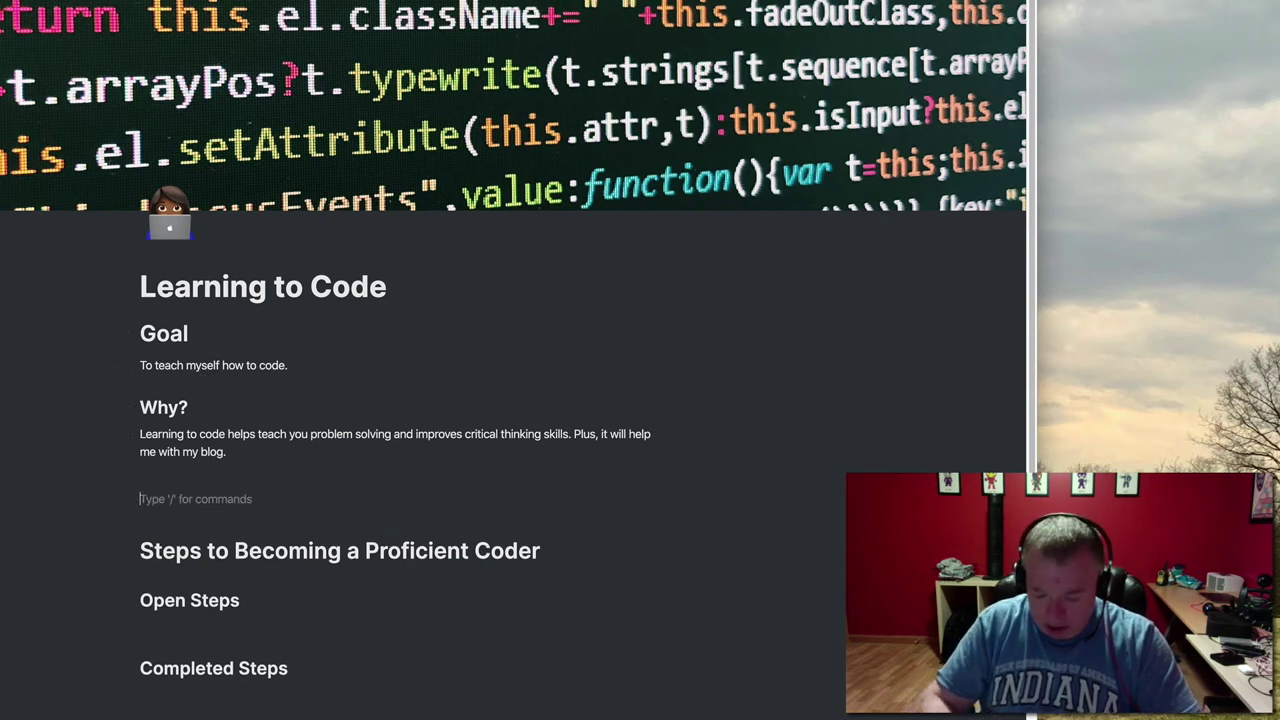
text(/image)
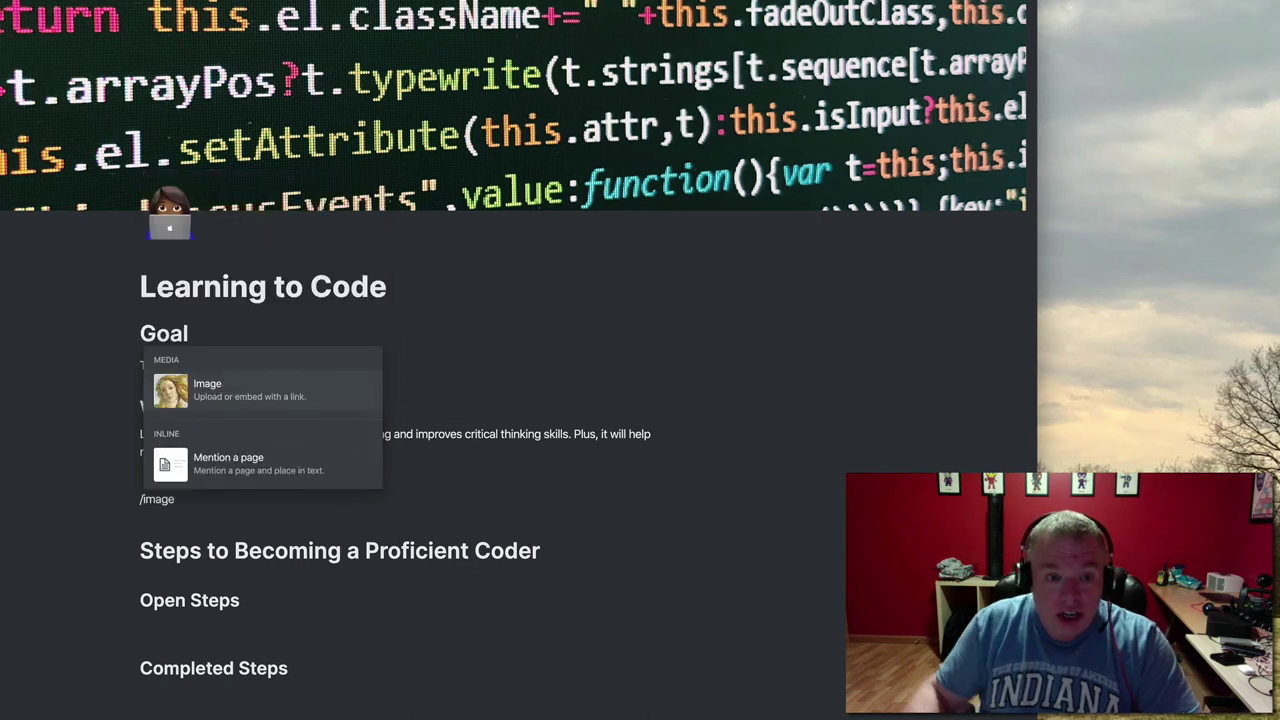
click(206, 406)
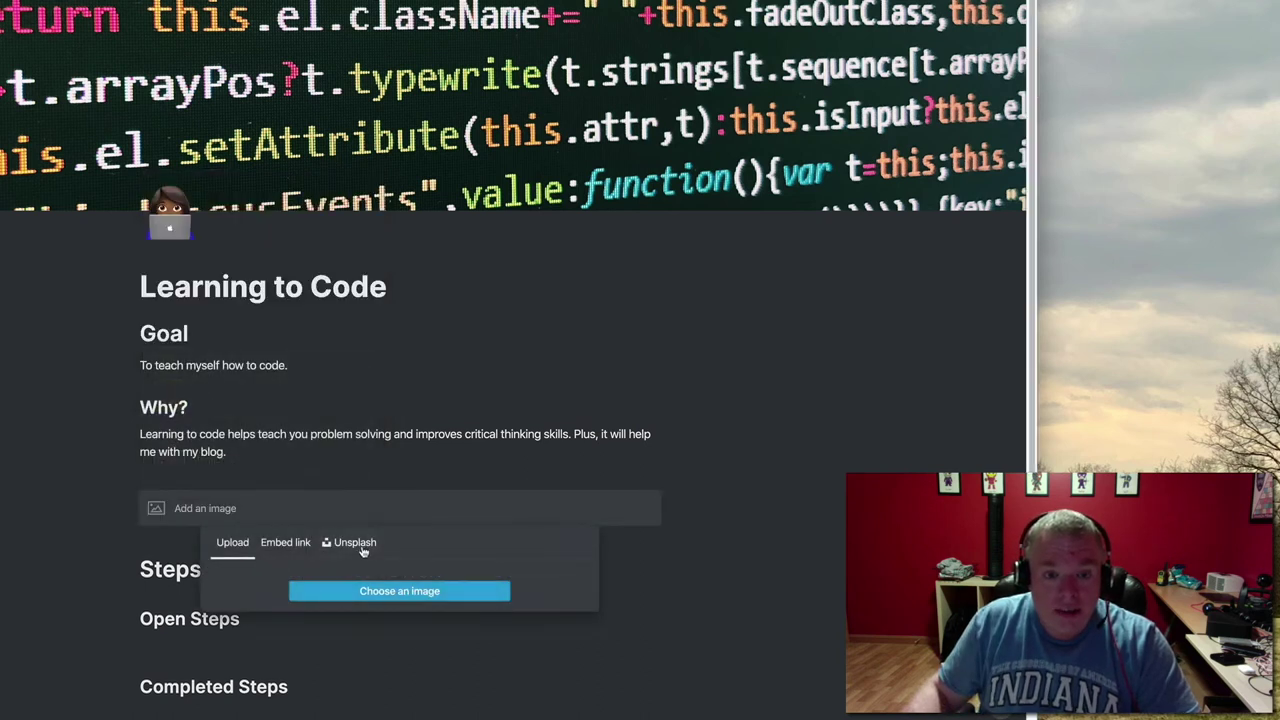
Search Unsplash for "programming" and insert the overhead photo of a person working at three monitors
click(355, 542)
text(co)
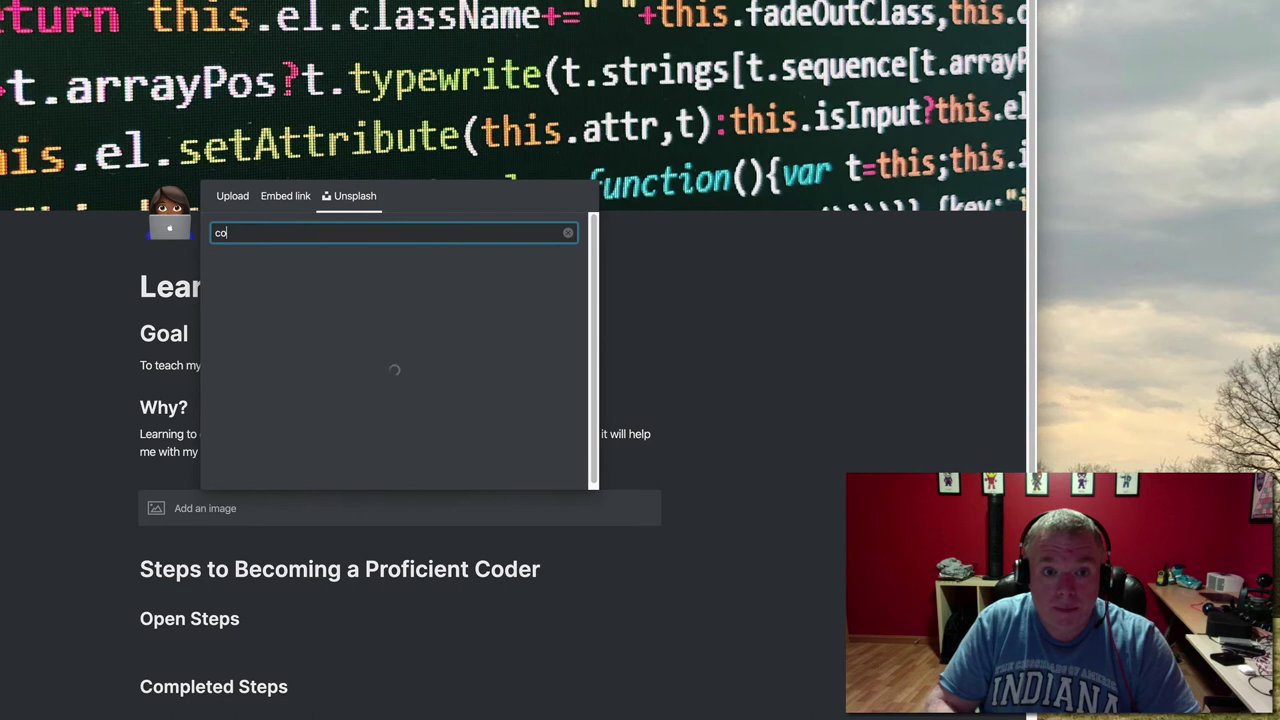
key(BackSpace)
text(program)
key(BackSpace)
text(grammi)
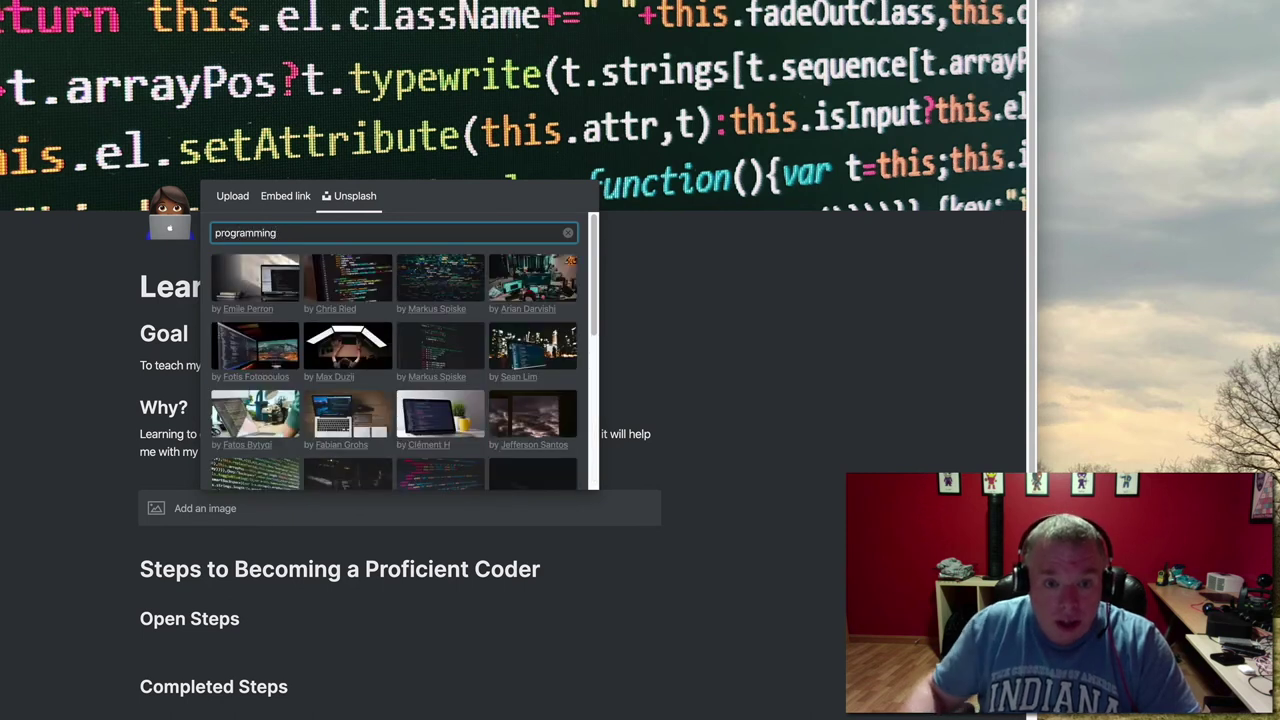
click(364, 348)
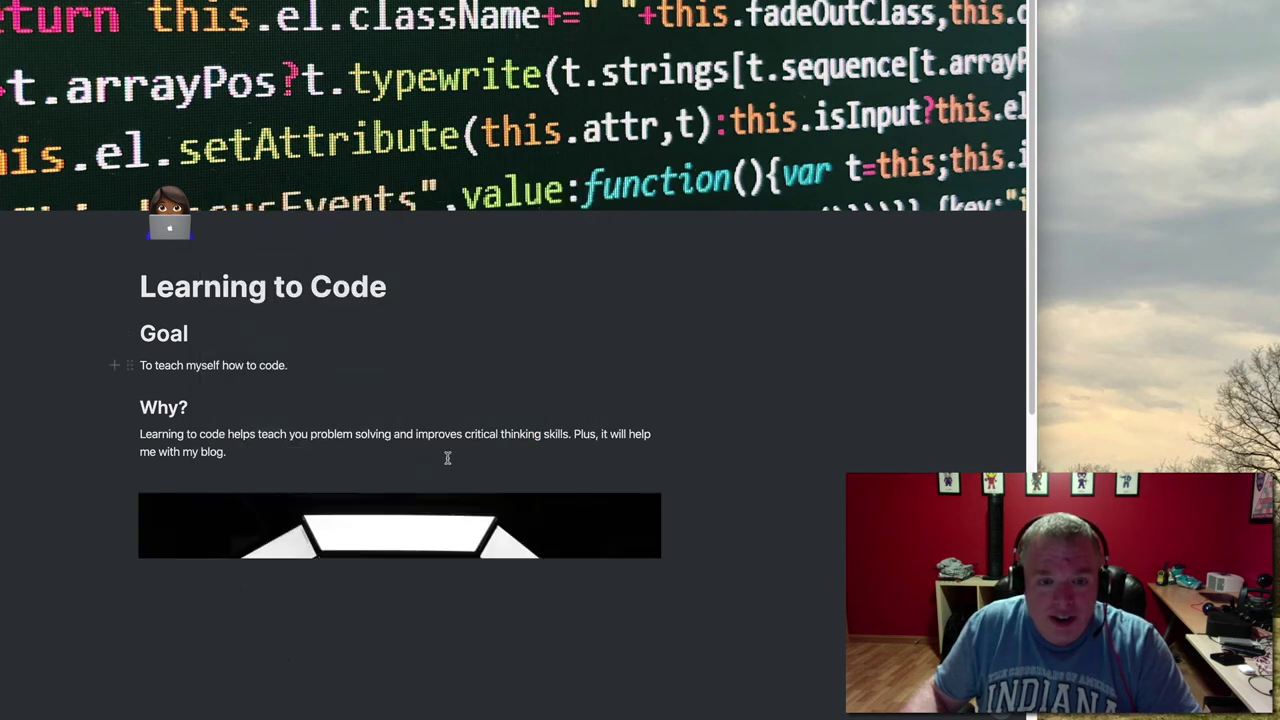
Move the inserted photo directly under the Learning to Code title, above the Goal heading
scroll(286, 438, down, 2)
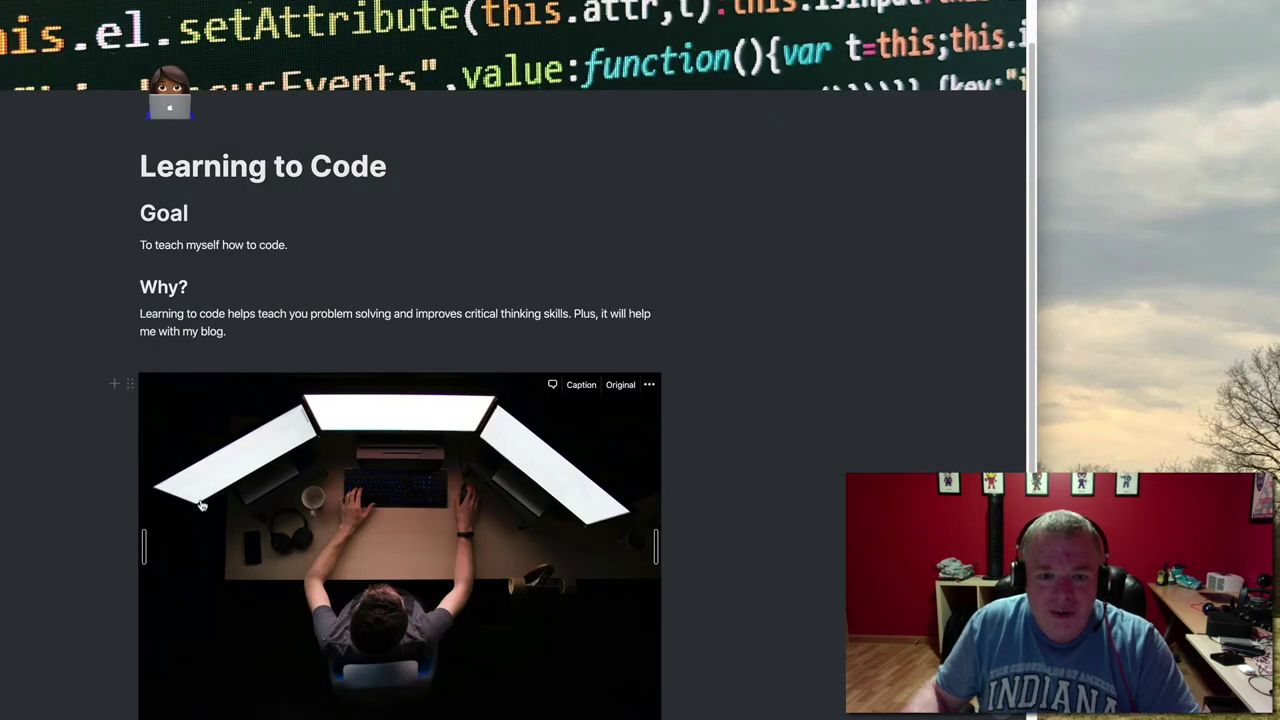
drag(131, 363, 160, 192)
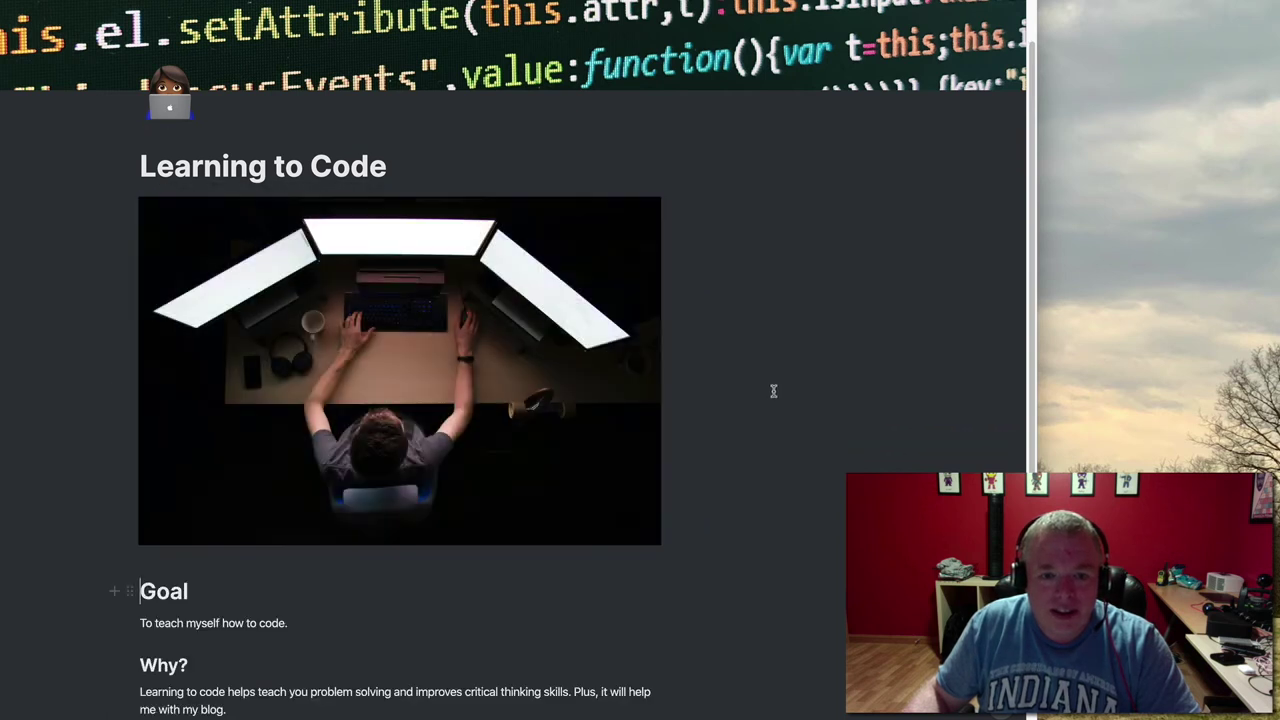
scroll(777, 466, down, 4)
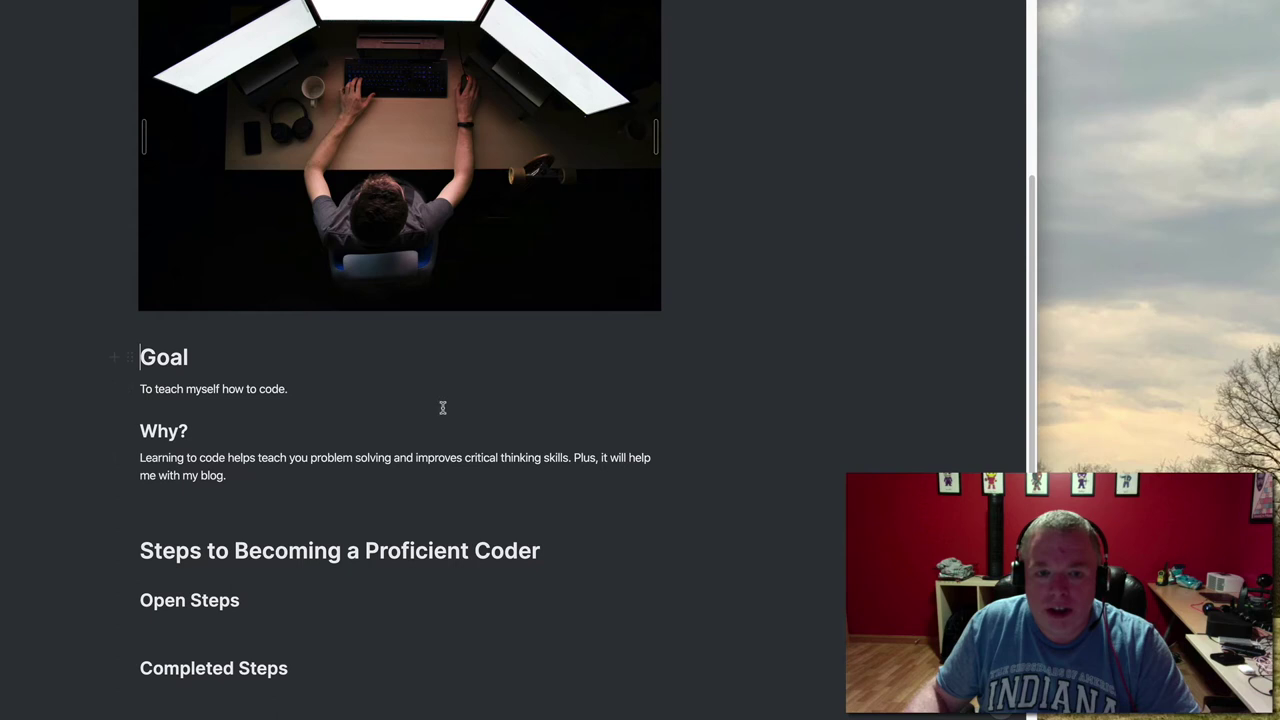
scroll(457, 413, up, 2)
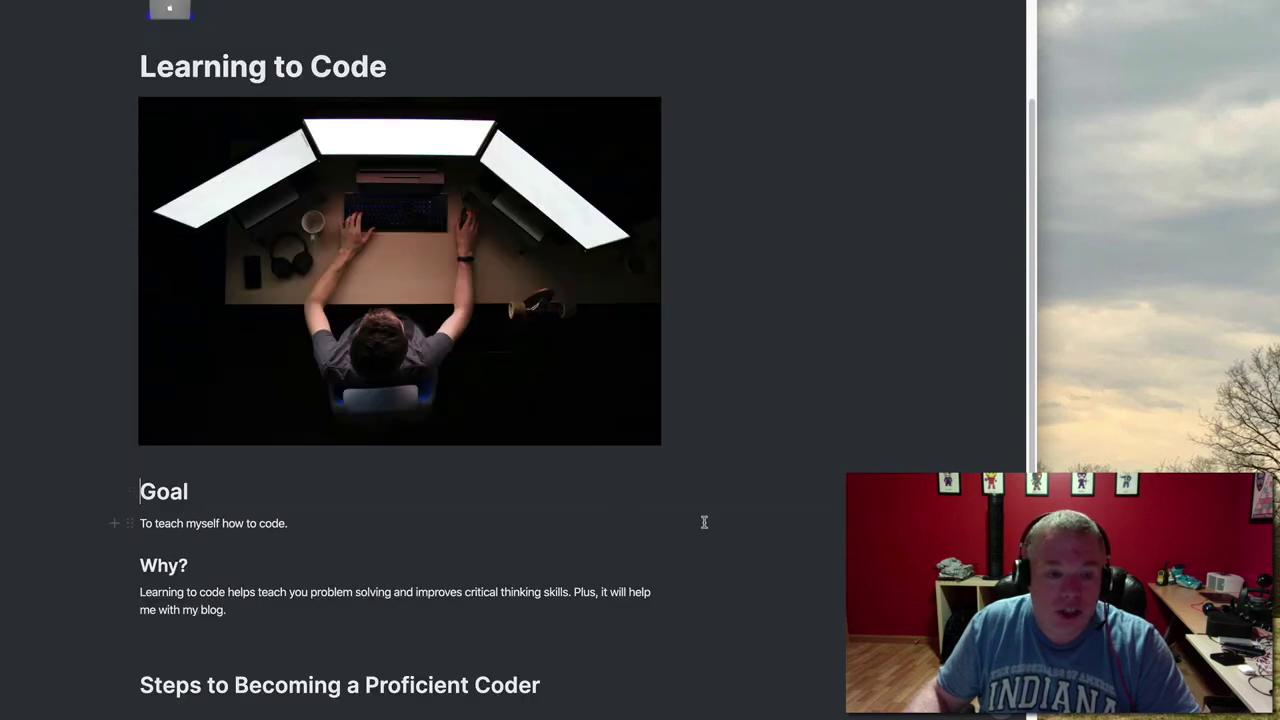
Delete the empty line between the Why? text and the Steps to Becoming a Proficient Coder heading
scroll(714, 520, down, 1)
scroll(590, 520, down, 1)
click(315, 517)
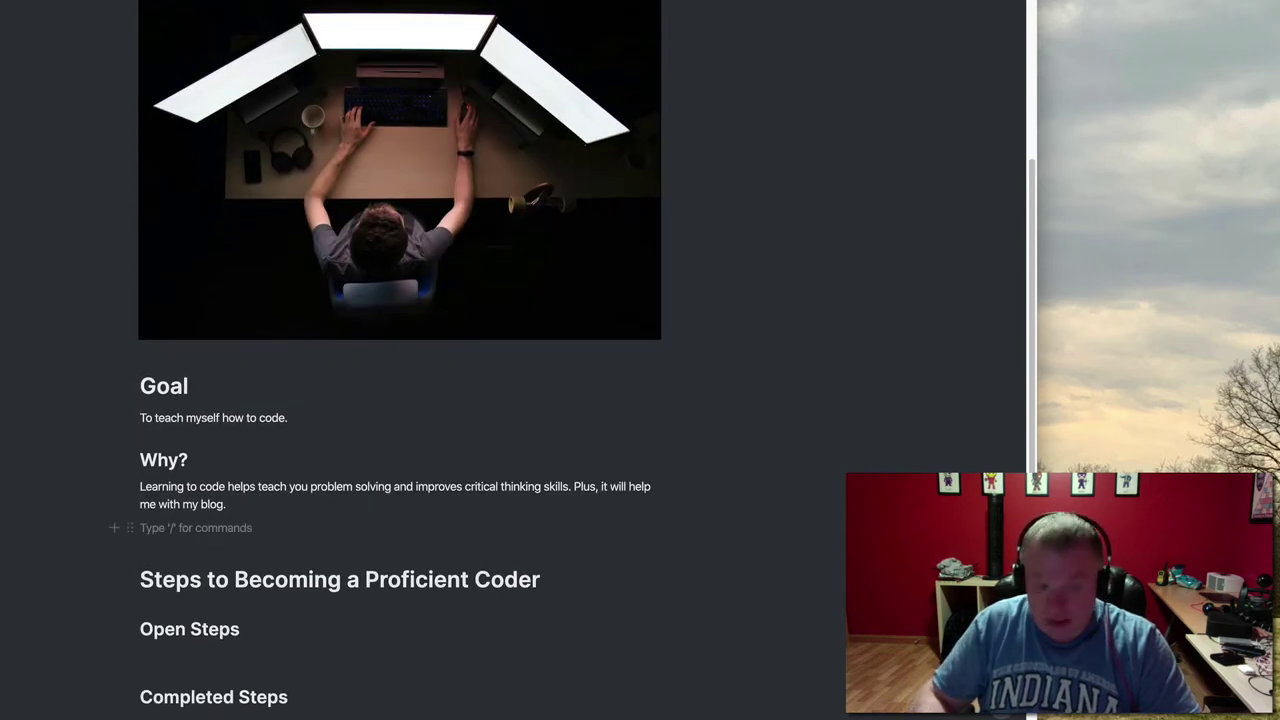
key(BackSpace)
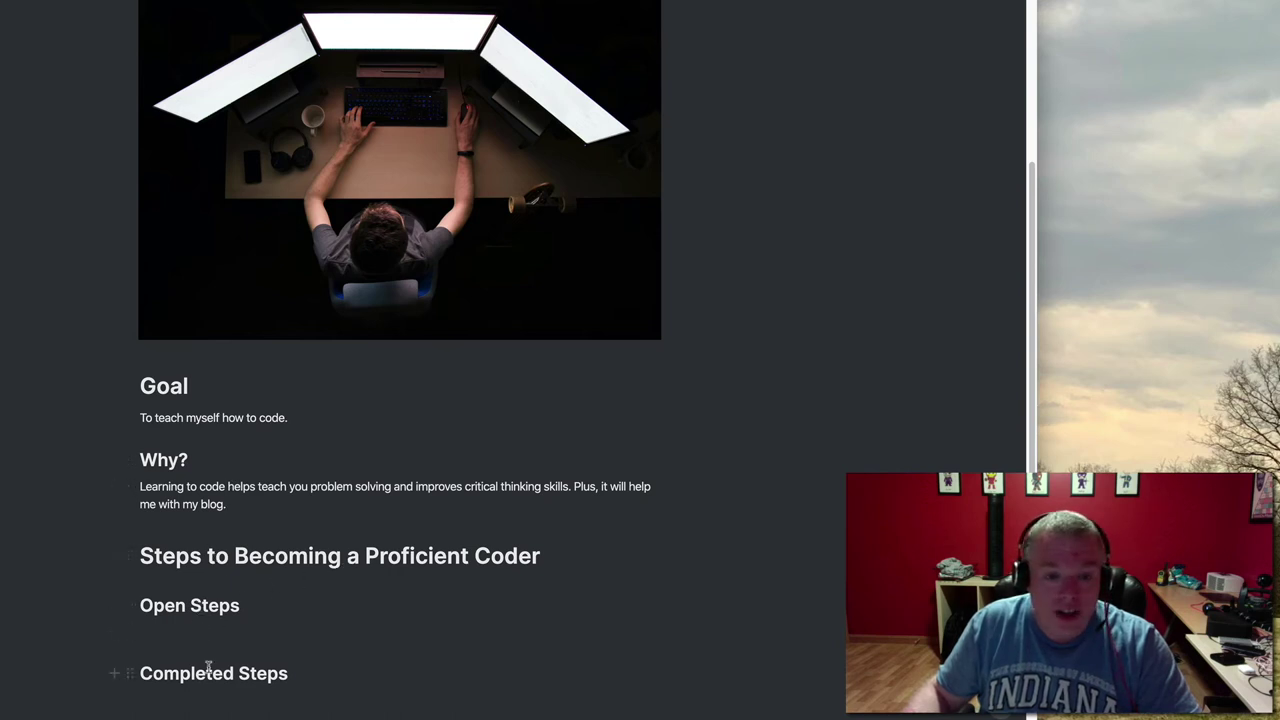
Insert a linked database of Sample Task List under the Open Steps heading
click(206, 633)
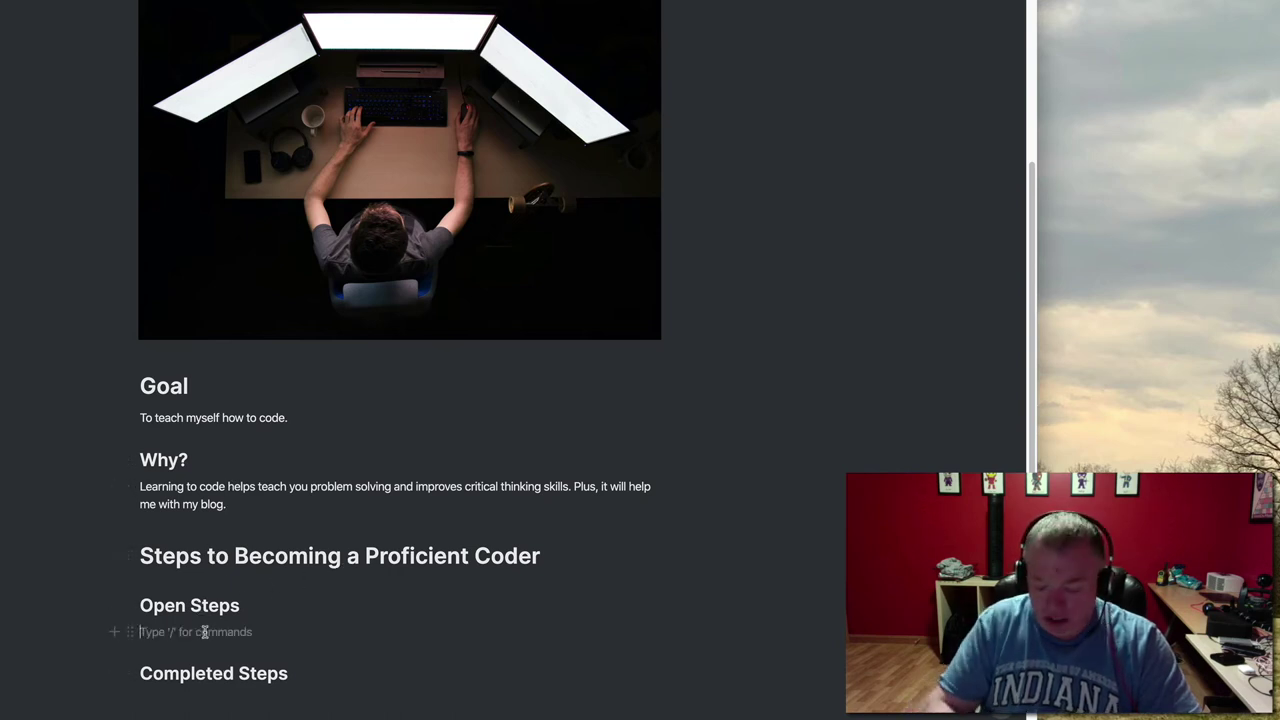
text(/link)
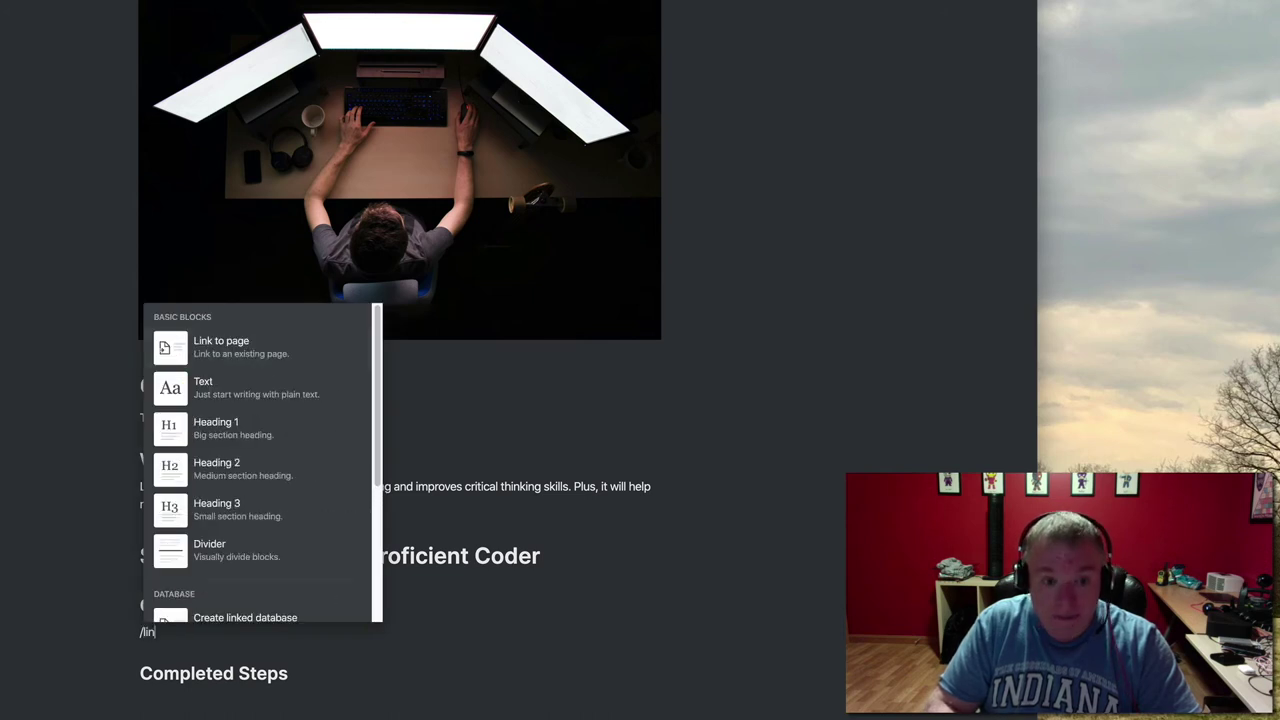
click(286, 428)
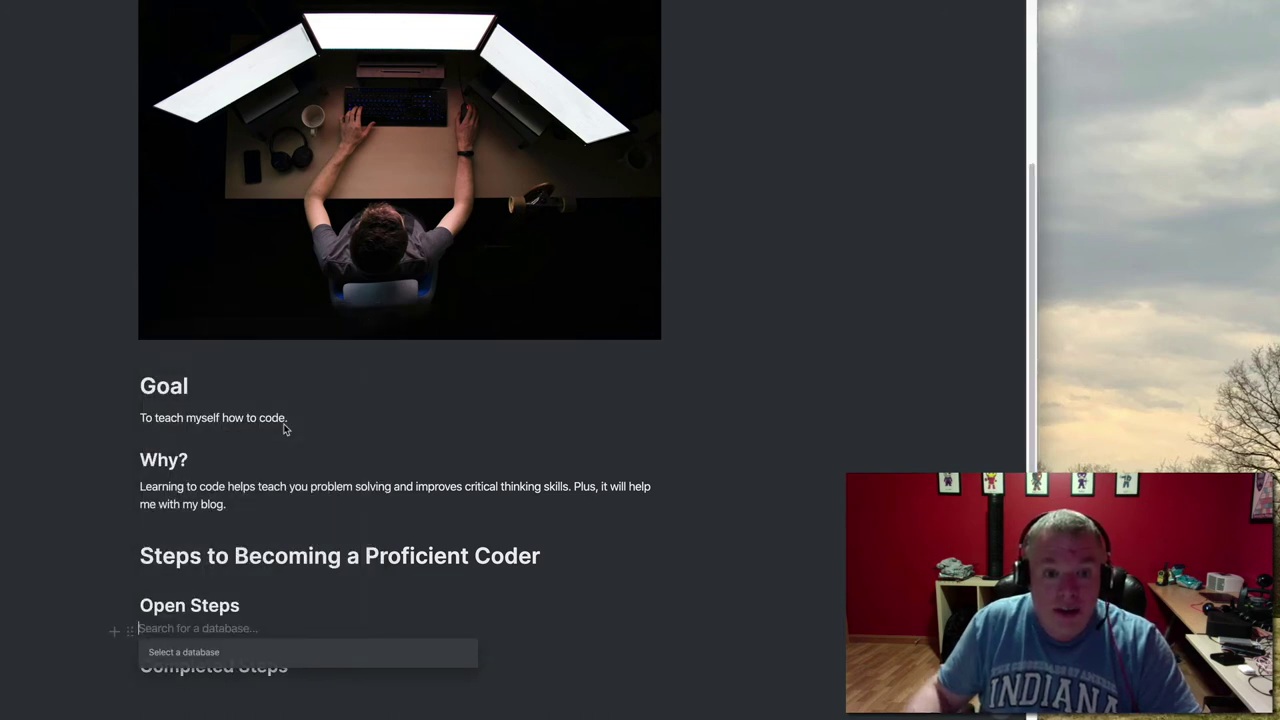
scroll(291, 552, down, 2)
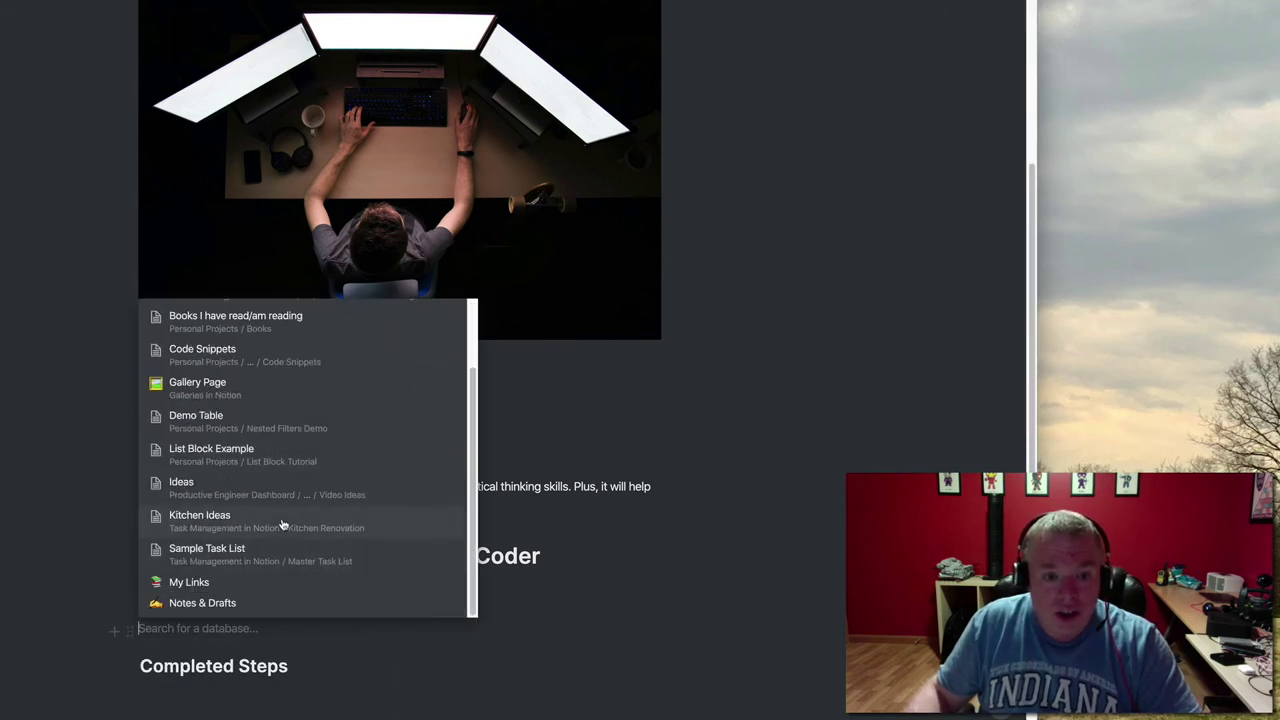
click(276, 552)
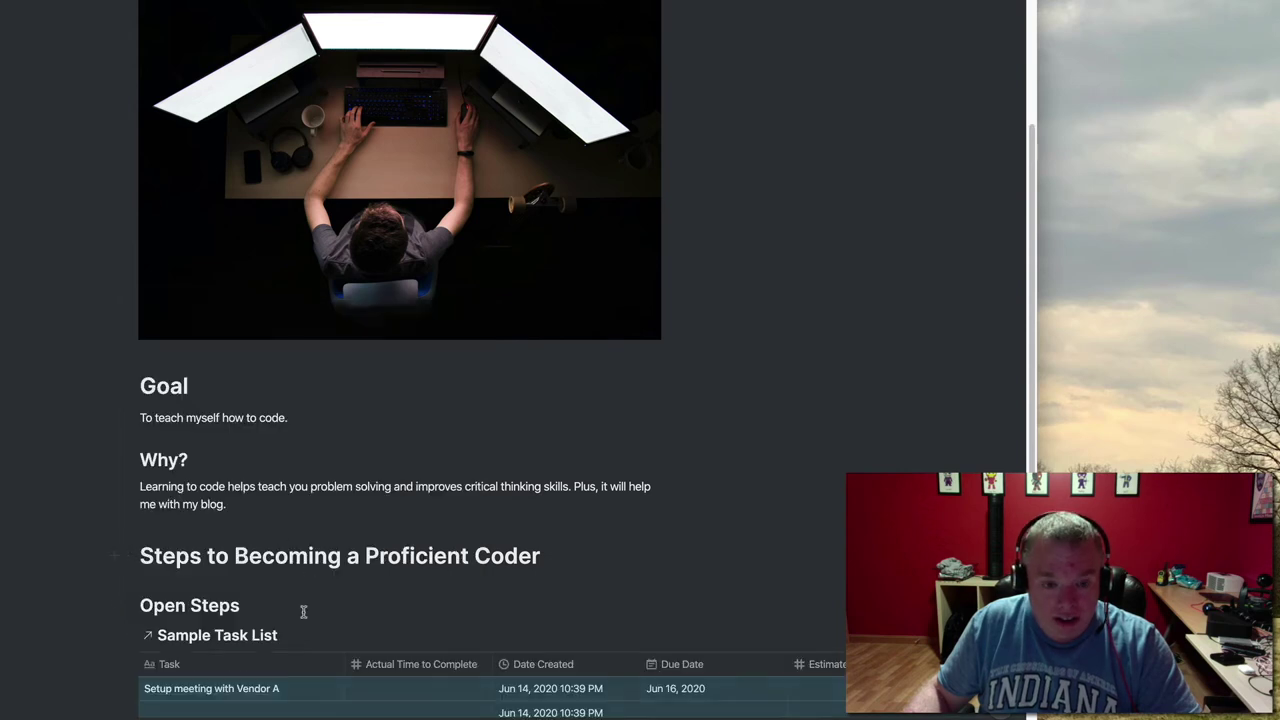
Filter the Open Steps task table to rows where Project is Learning to Code
scroll(558, 615, down, 4)
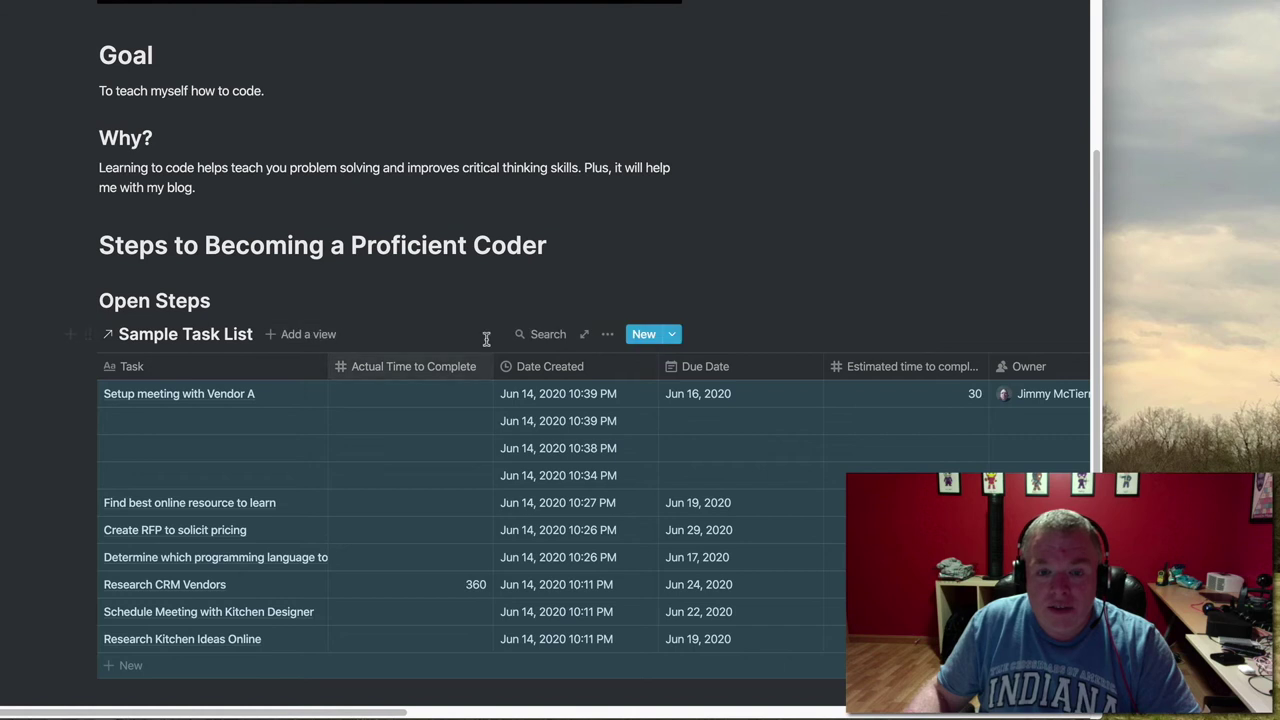
click(607, 334)
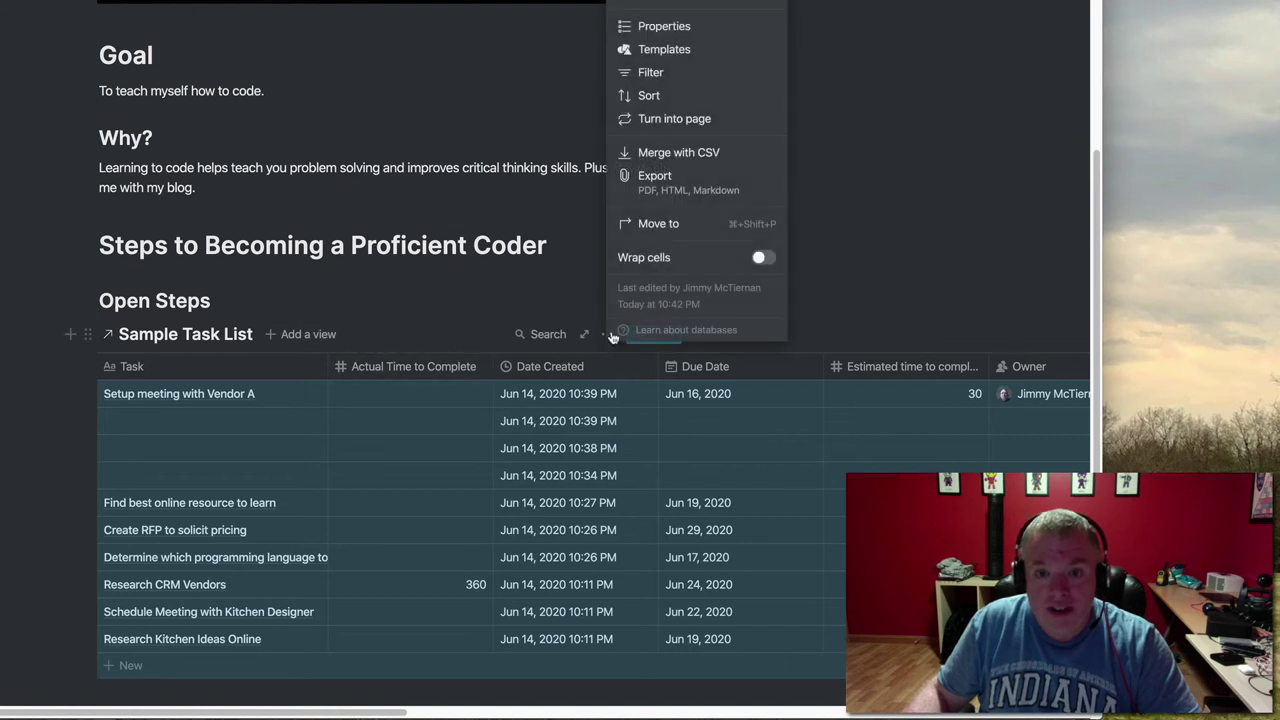
click(652, 73)
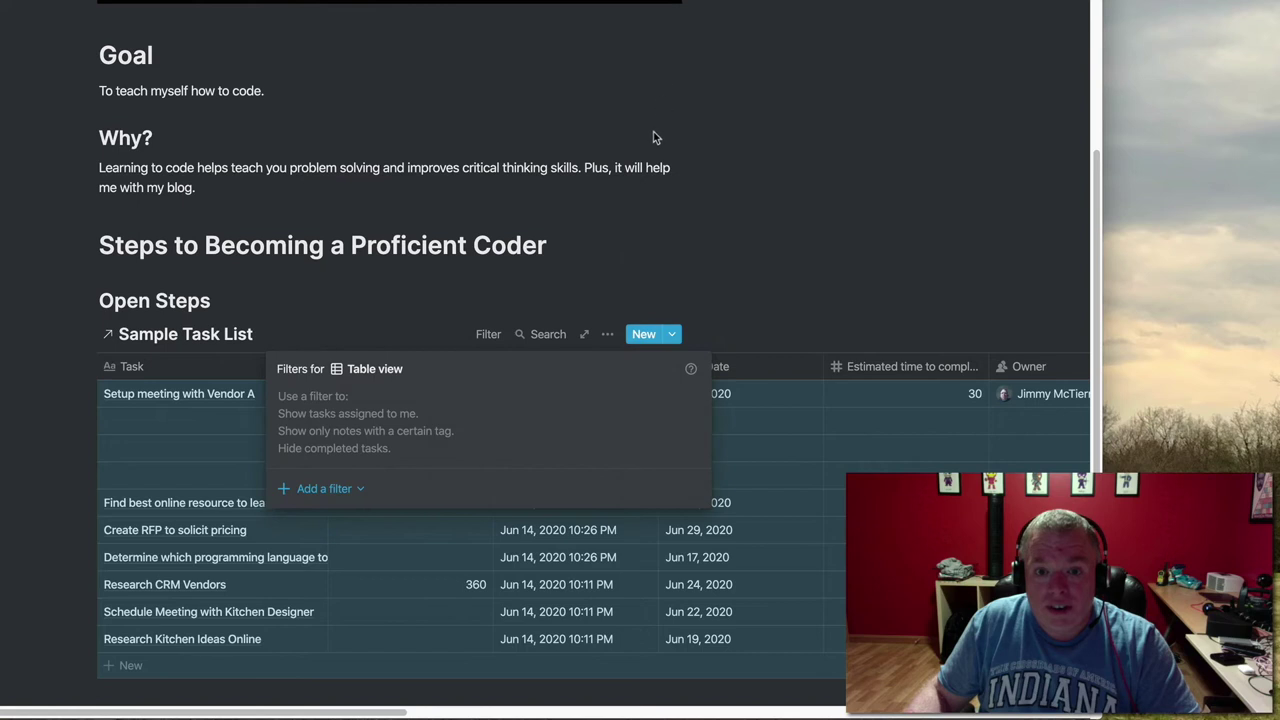
click(352, 489)
click(353, 519)
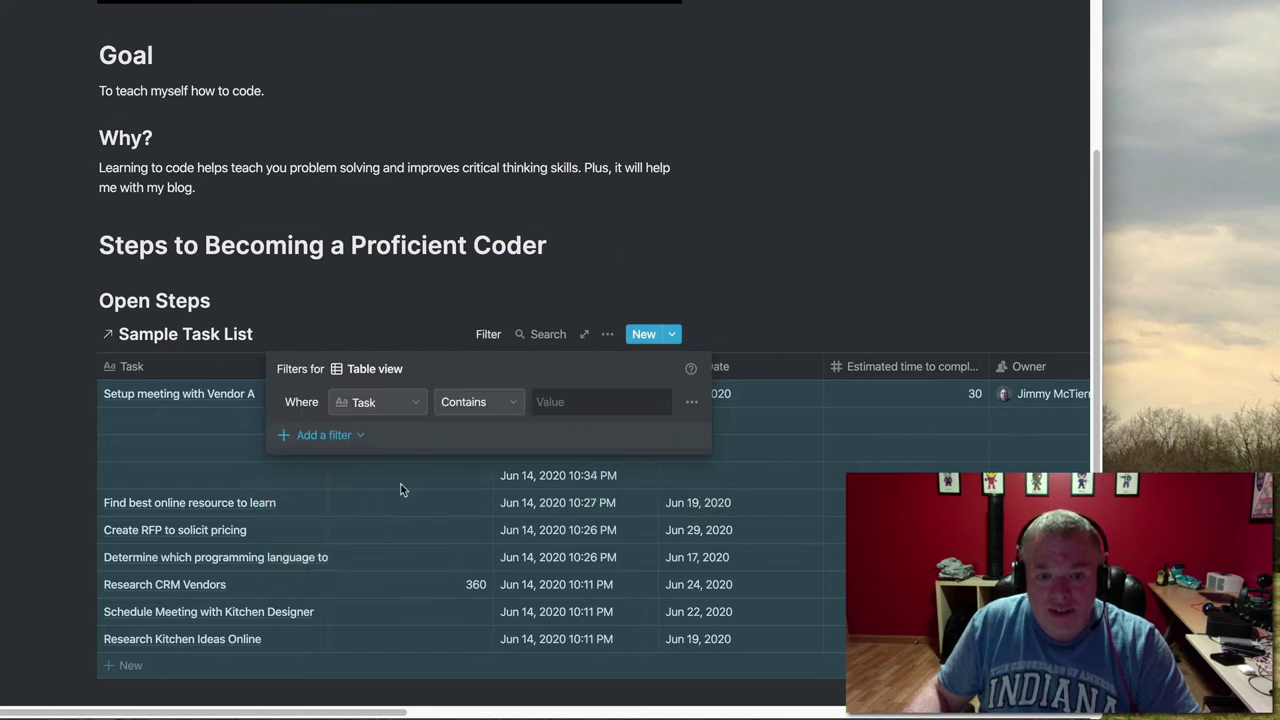
click(362, 404)
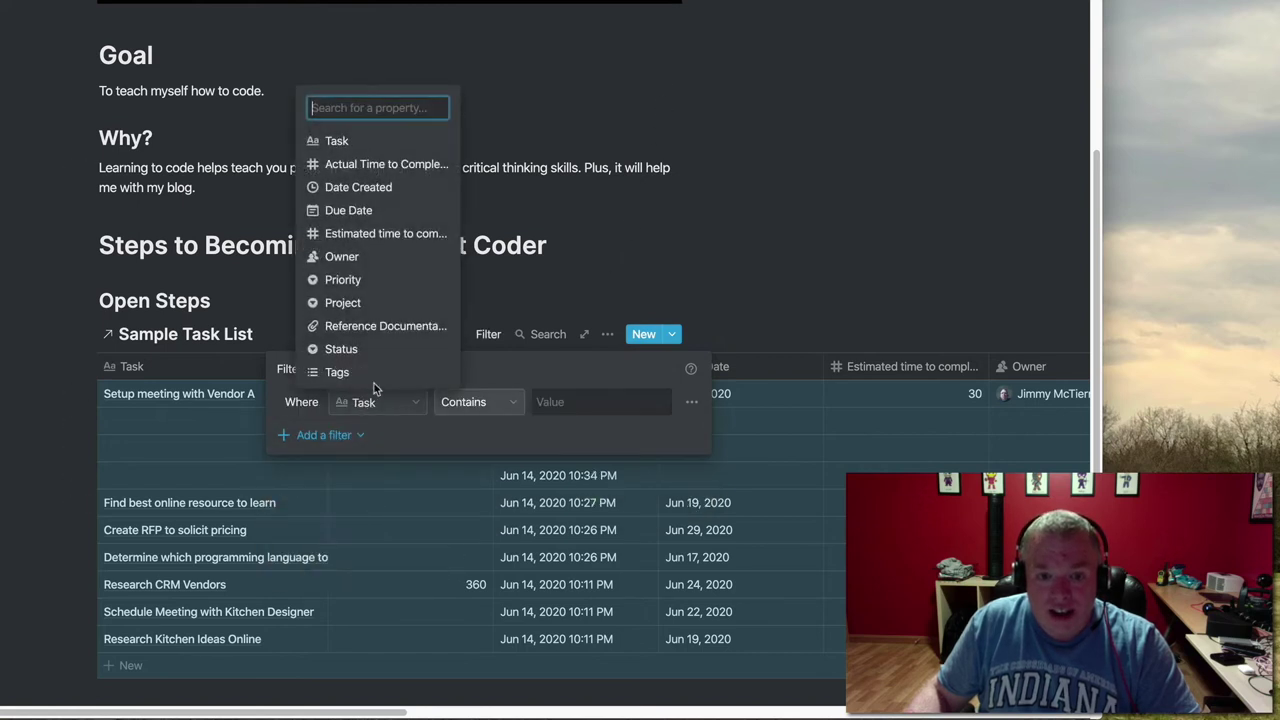
click(366, 304)
click(565, 403)
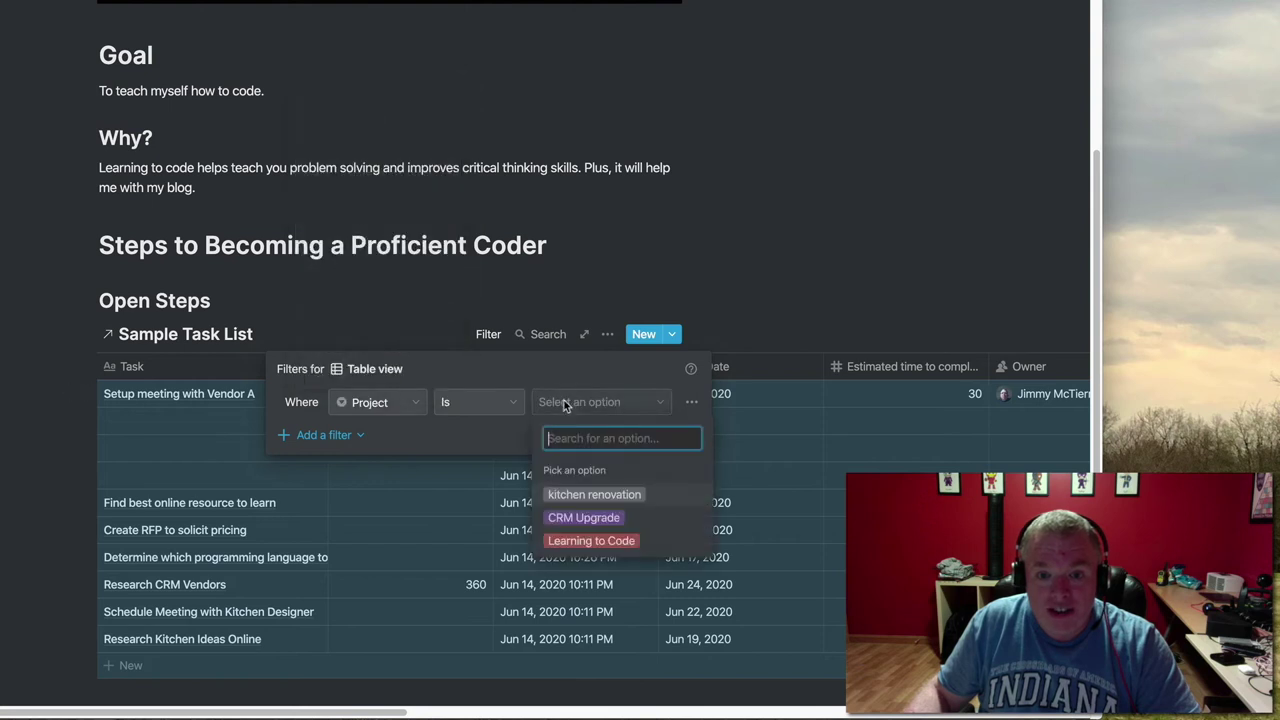
click(586, 541)
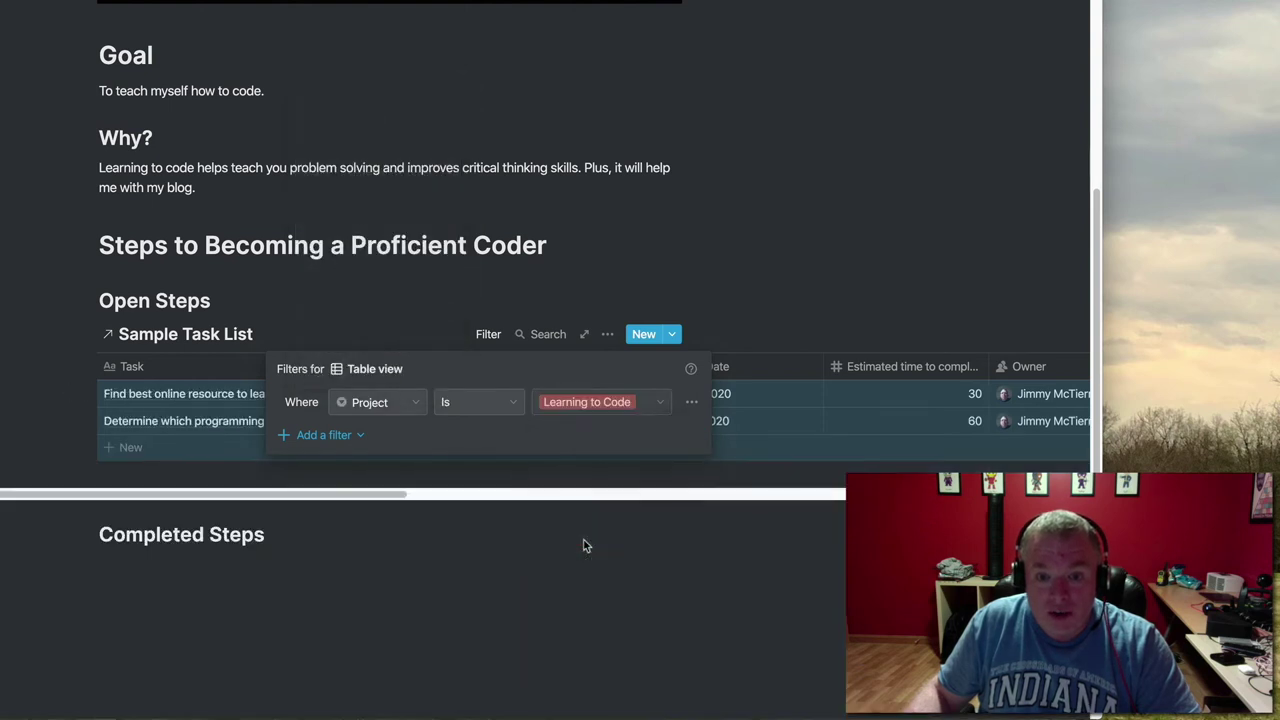
Add a second filter to the Open Steps table requiring that Status is not Completed
click(312, 438)
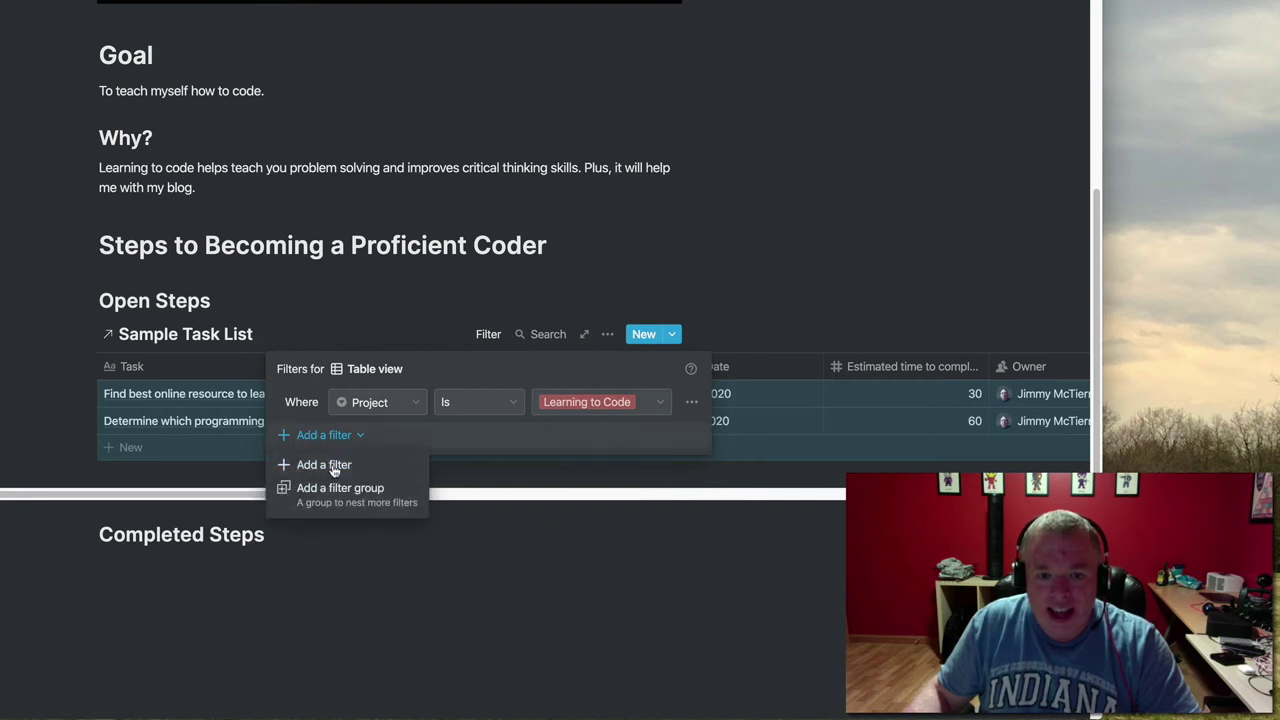
click(324, 465)
click(378, 436)
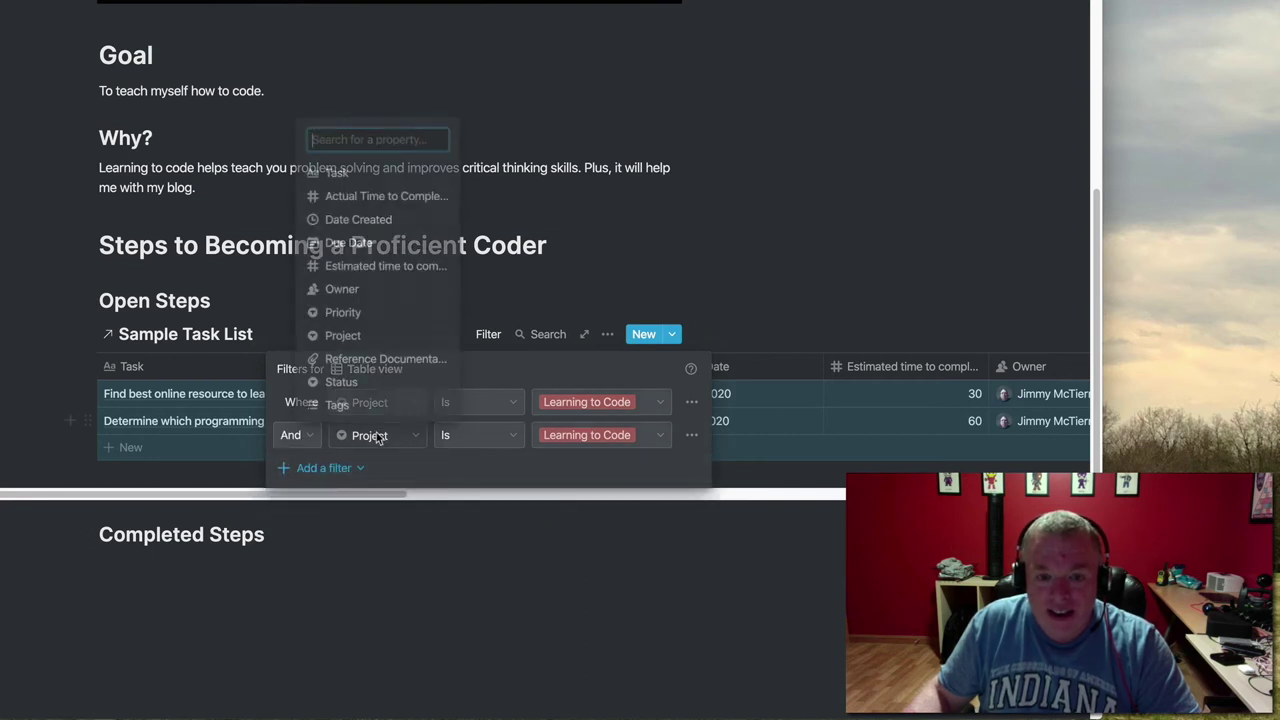
click(370, 380)
click(473, 430)
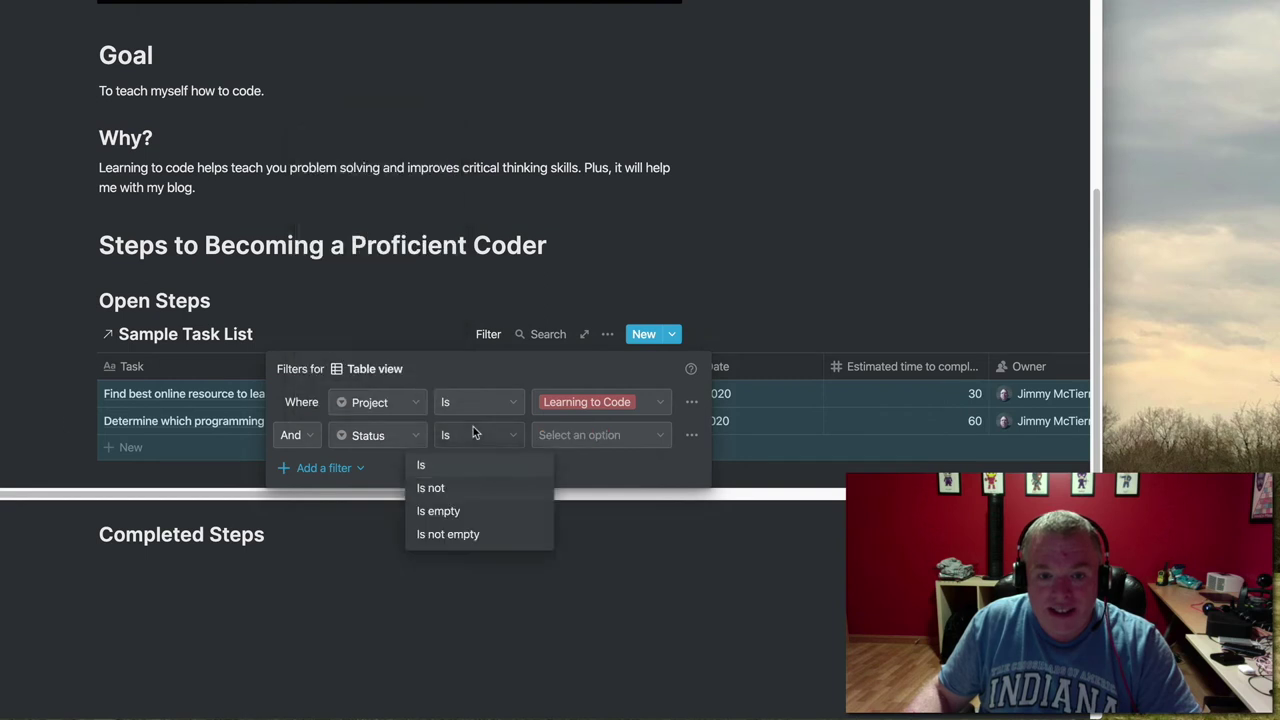
click(472, 490)
click(601, 442)
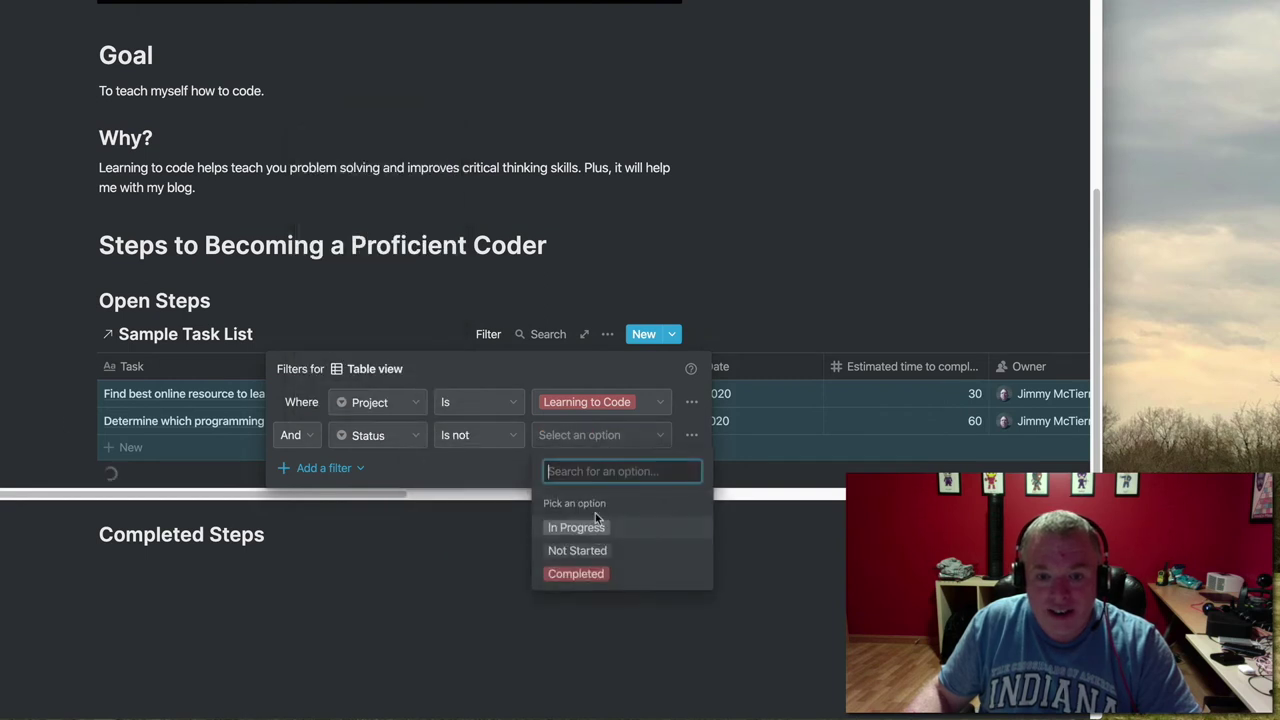
click(594, 575)
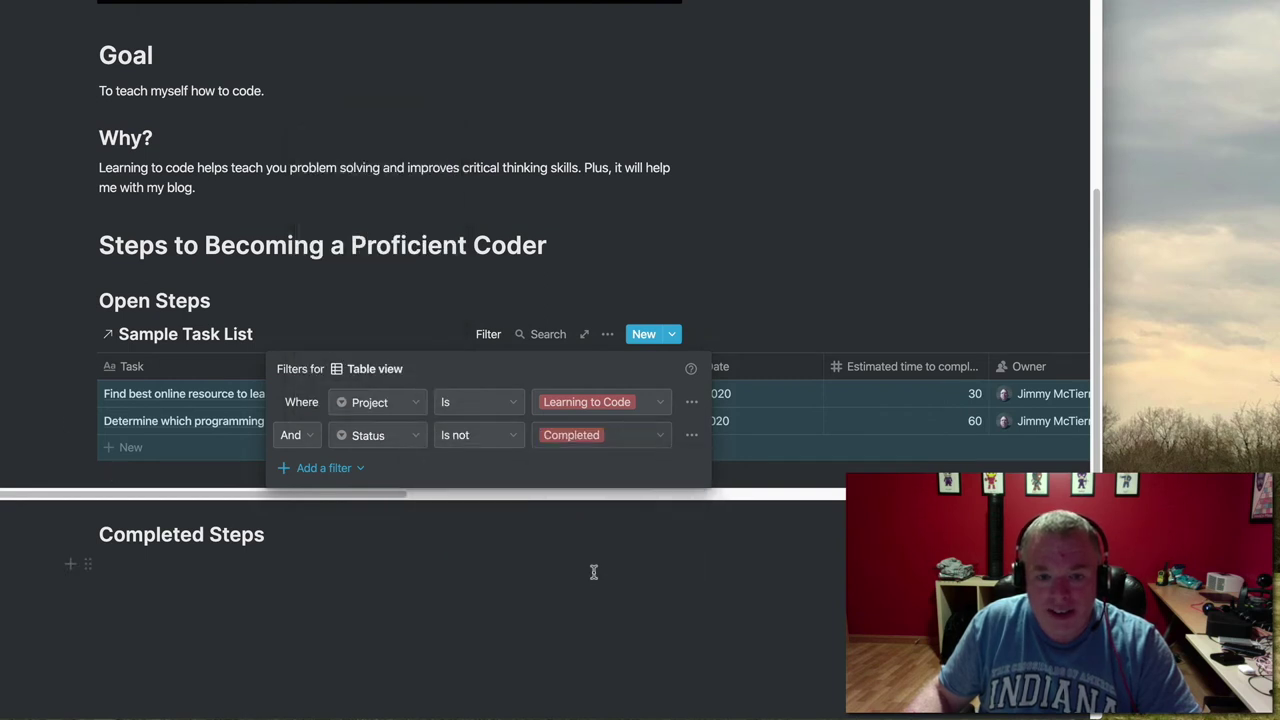
click(593, 578)
Insert a linked database of Sample Task List under the Completed Steps heading
click(249, 583)
text(/link)
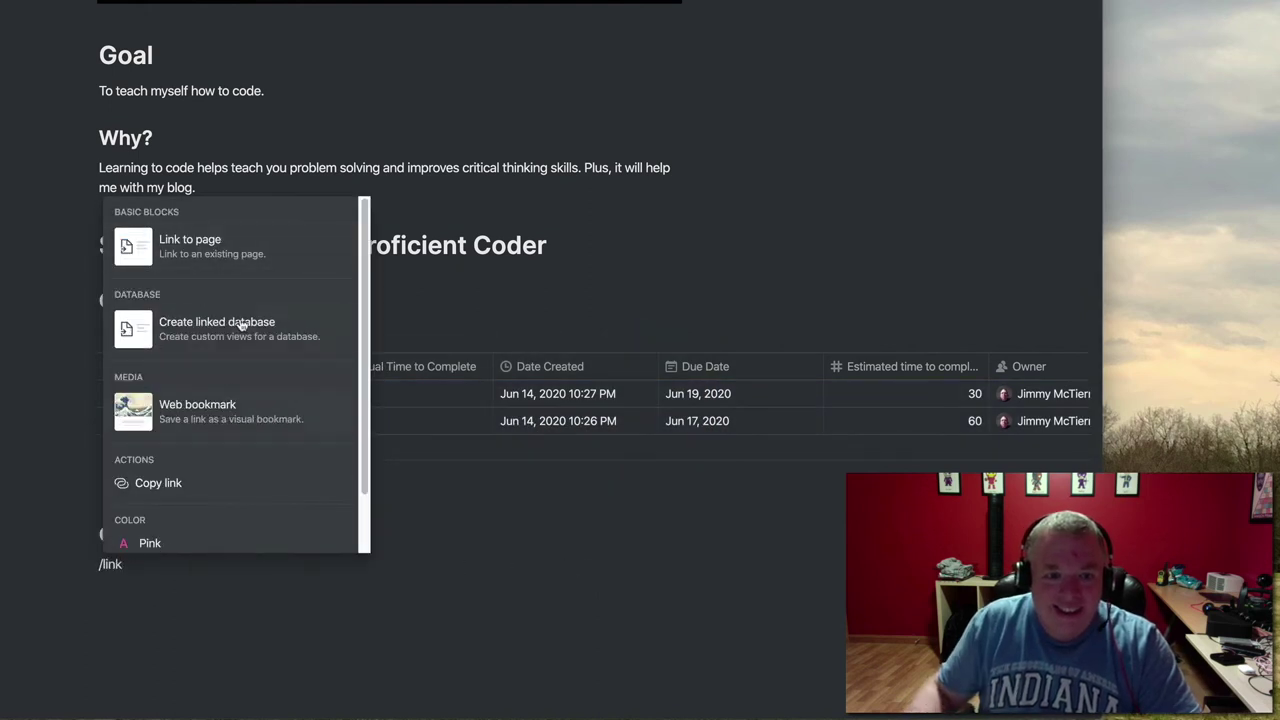
click(240, 326)
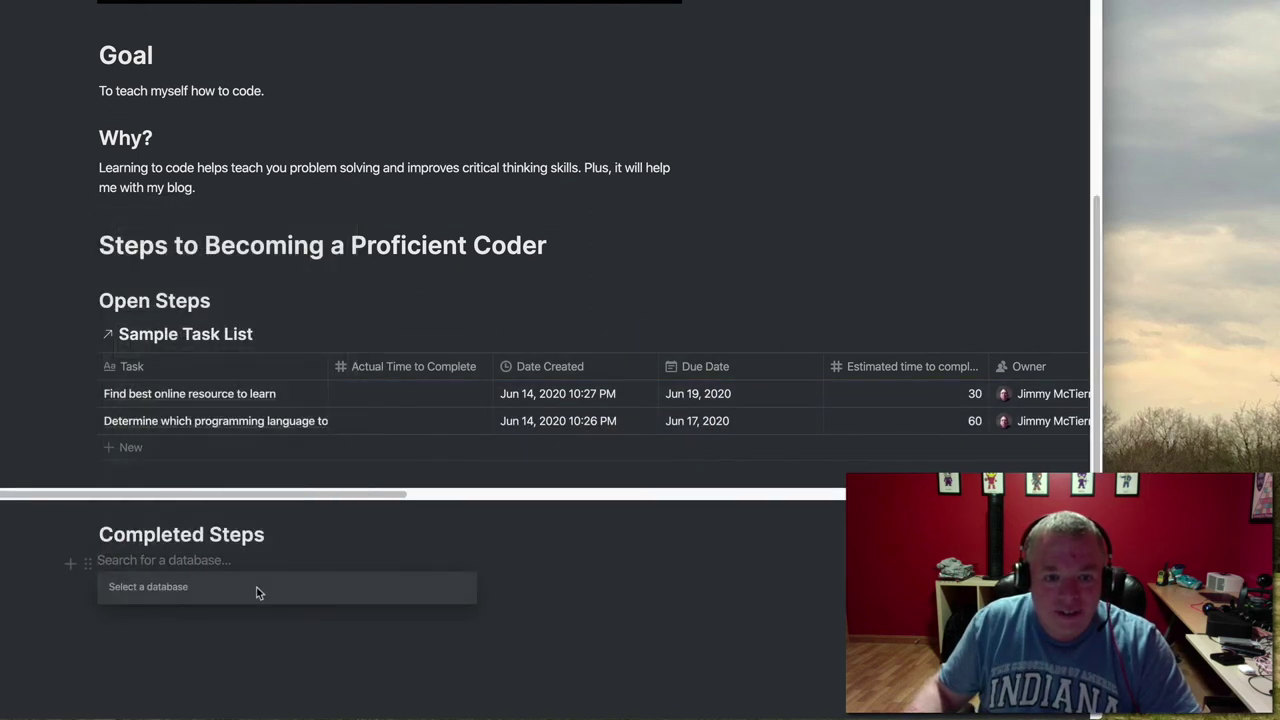
scroll(252, 536, down, 3)
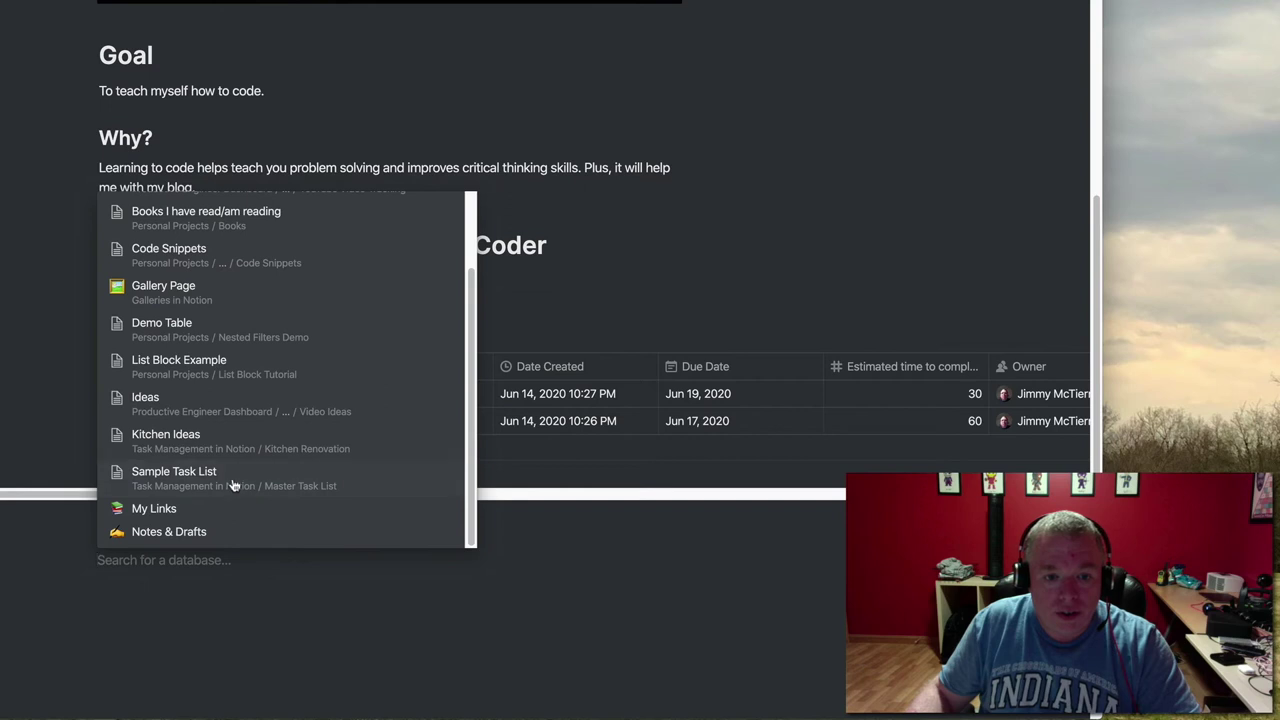
click(232, 478)
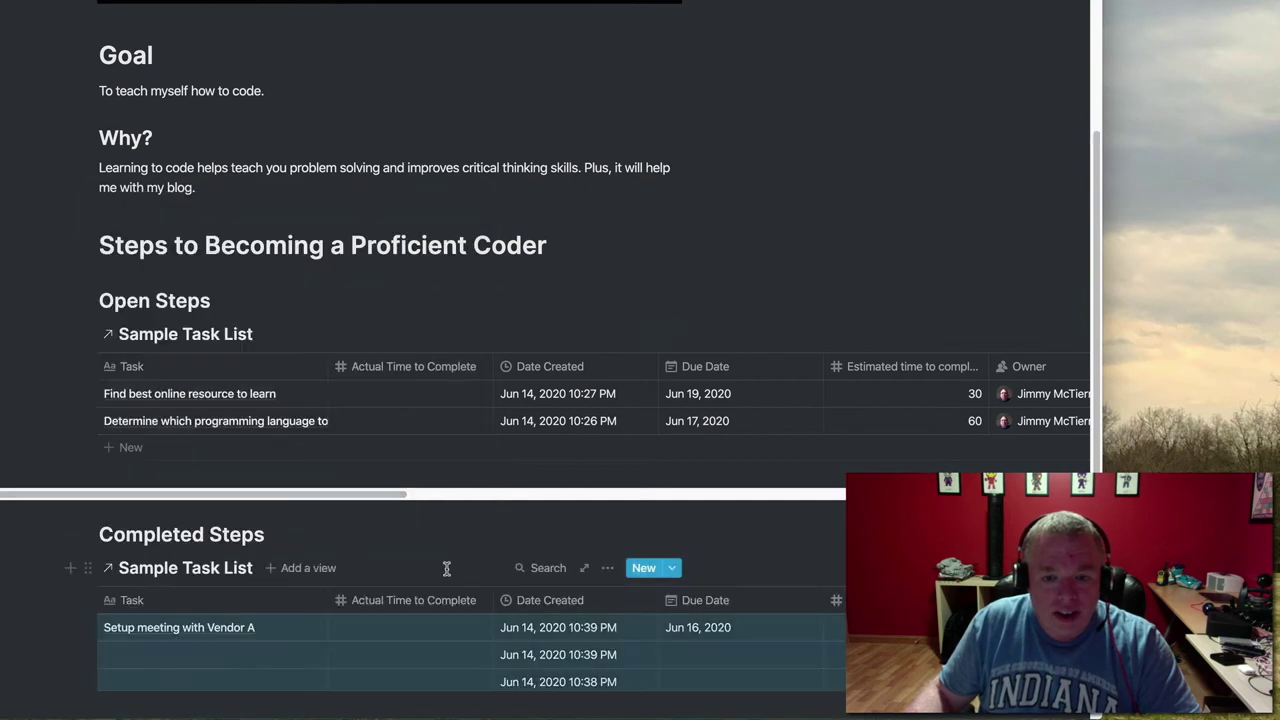
Filter the Completed Steps task table to rows where Project is Learning to Code
click(607, 568)
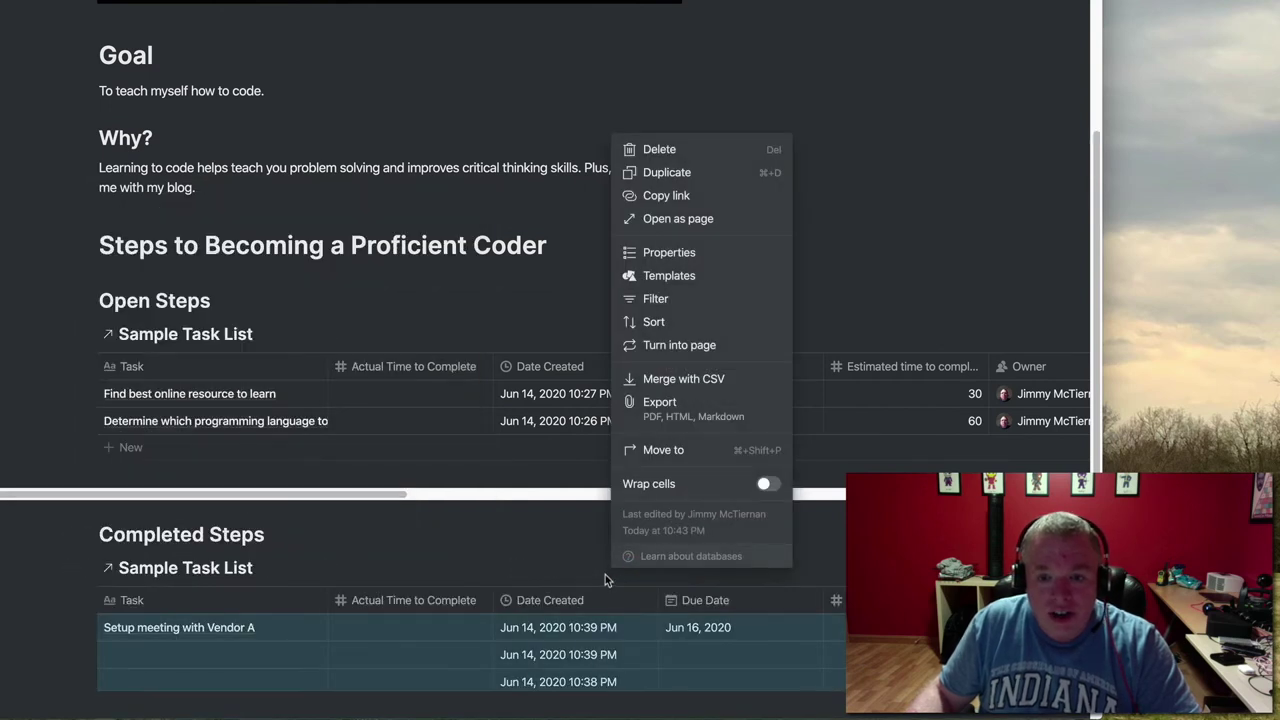
click(684, 298)
click(343, 534)
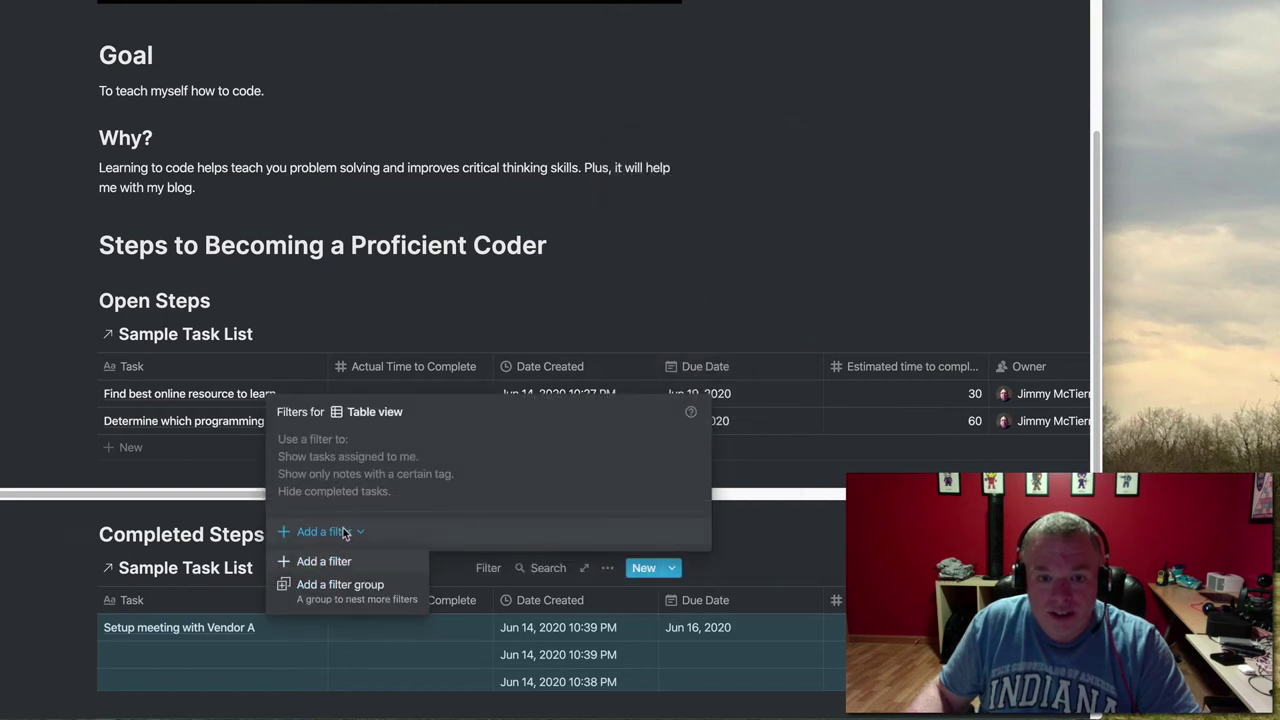
click(340, 561)
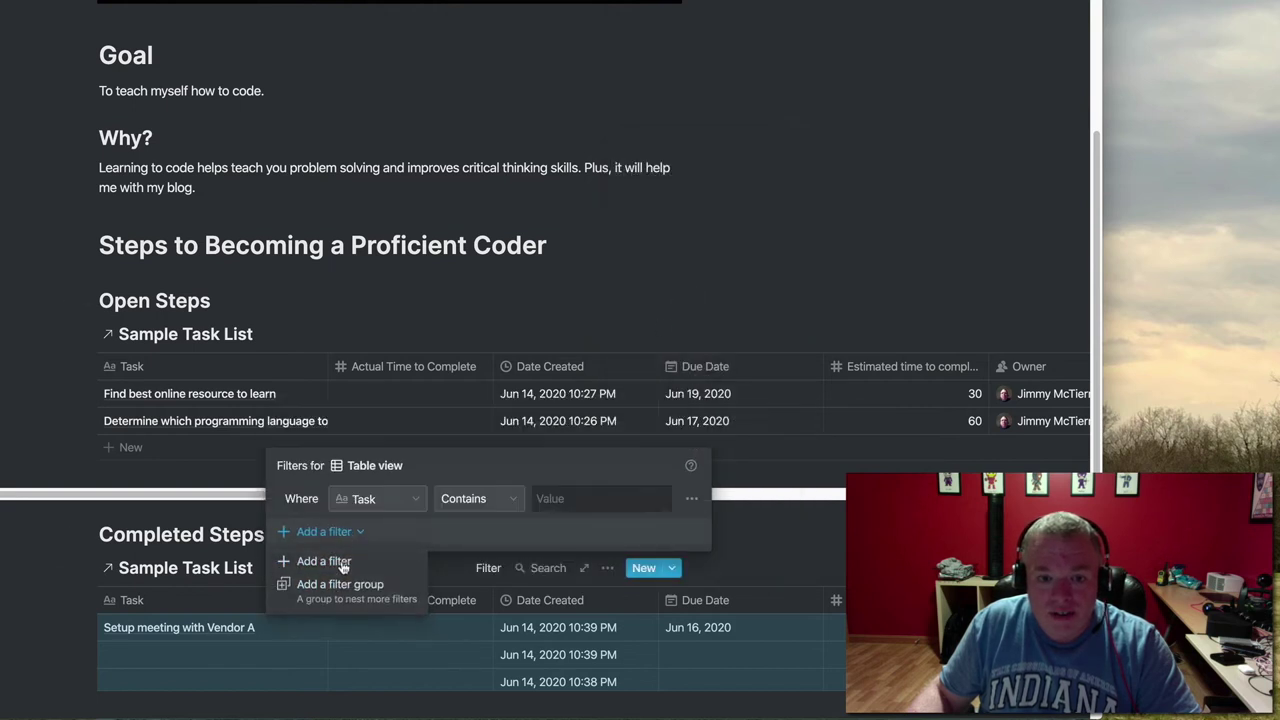
click(393, 504)
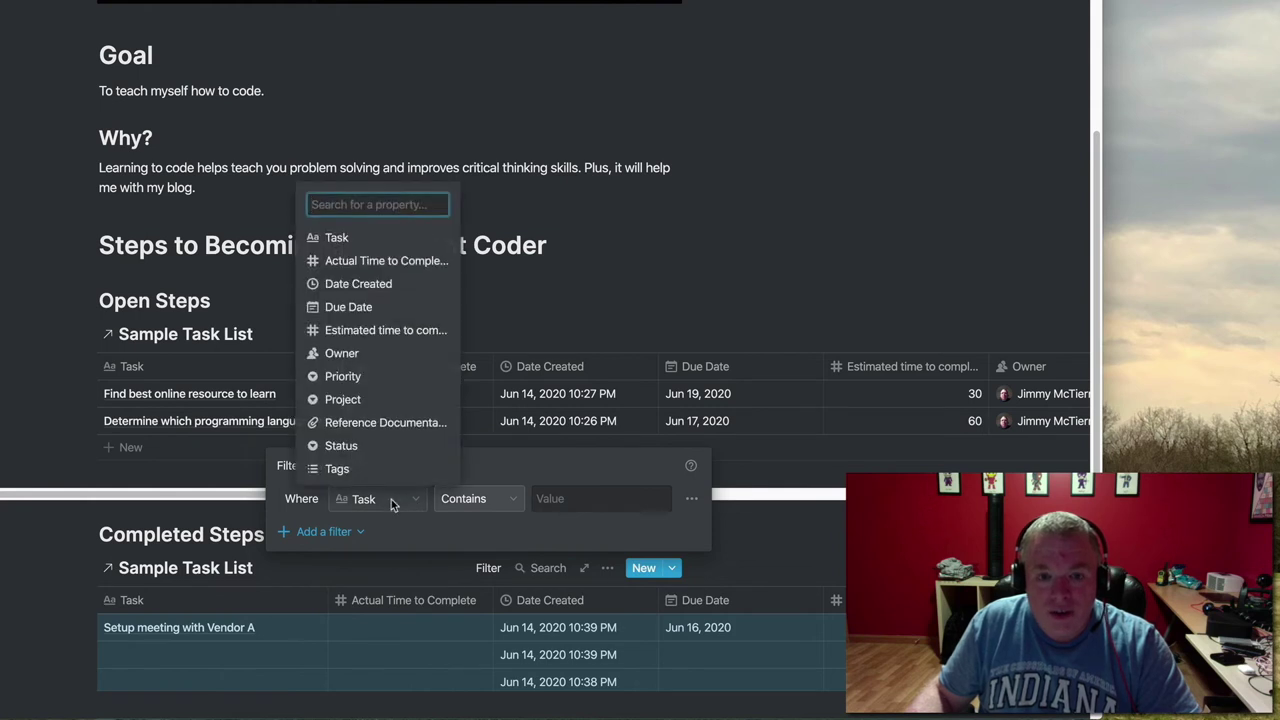
click(380, 399)
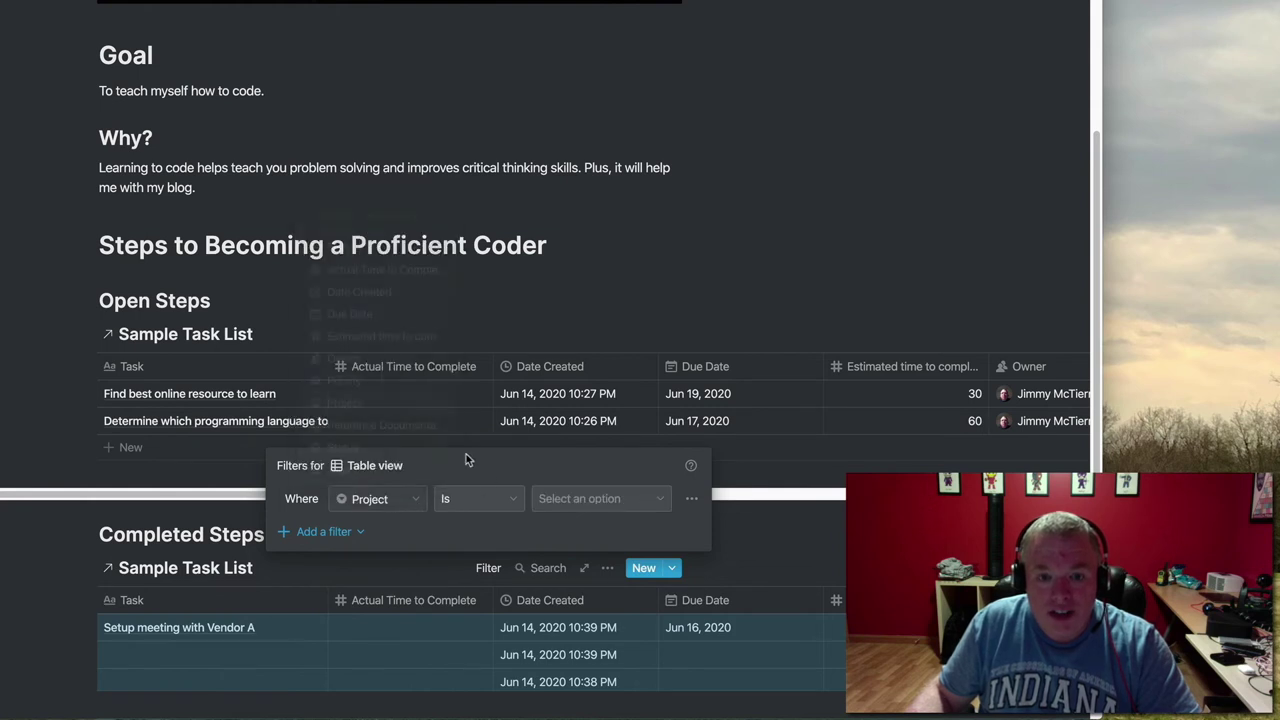
click(556, 498)
click(585, 638)
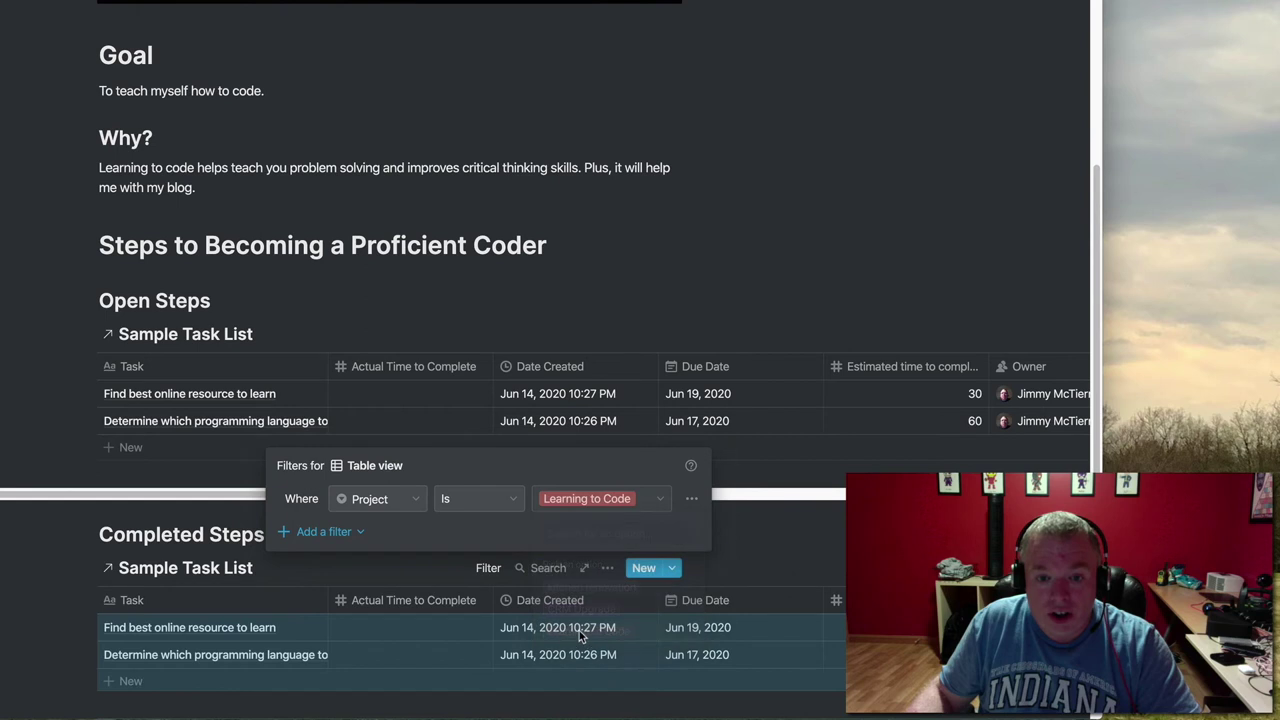
Add a second filter to the Completed Steps task table requiring that Status is Completed
click(318, 531)
click(322, 560)
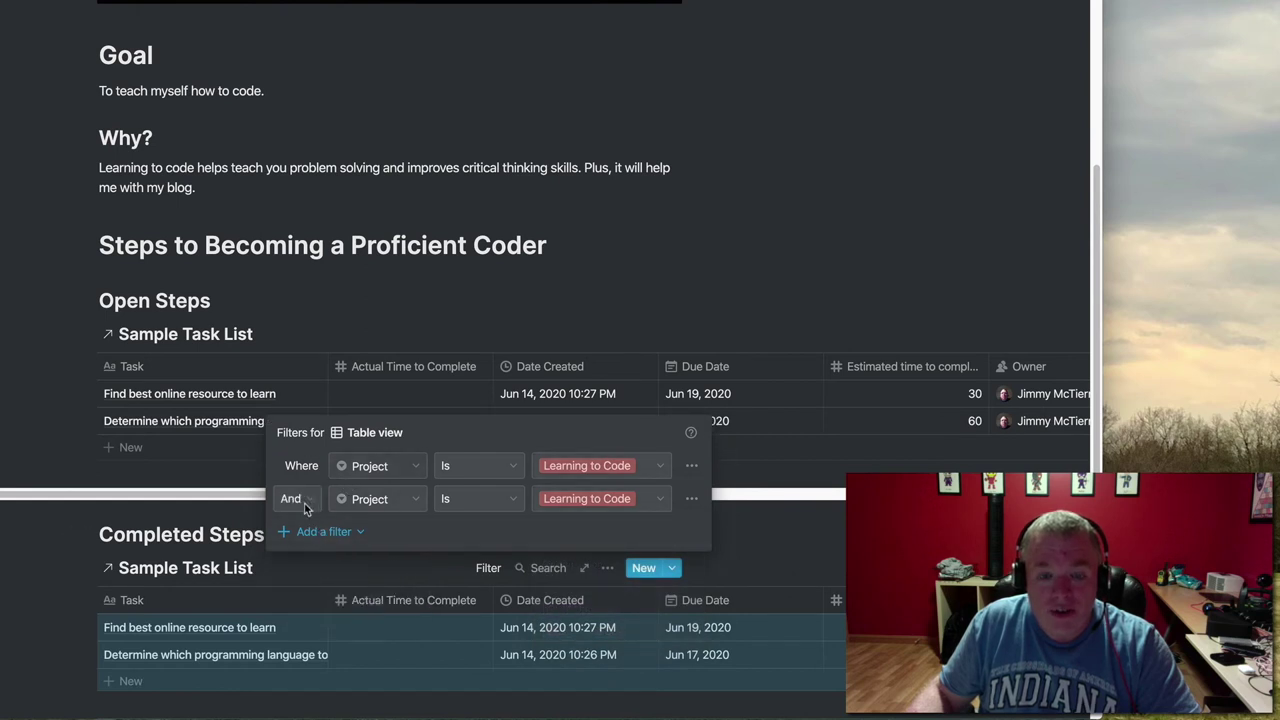
click(309, 508)
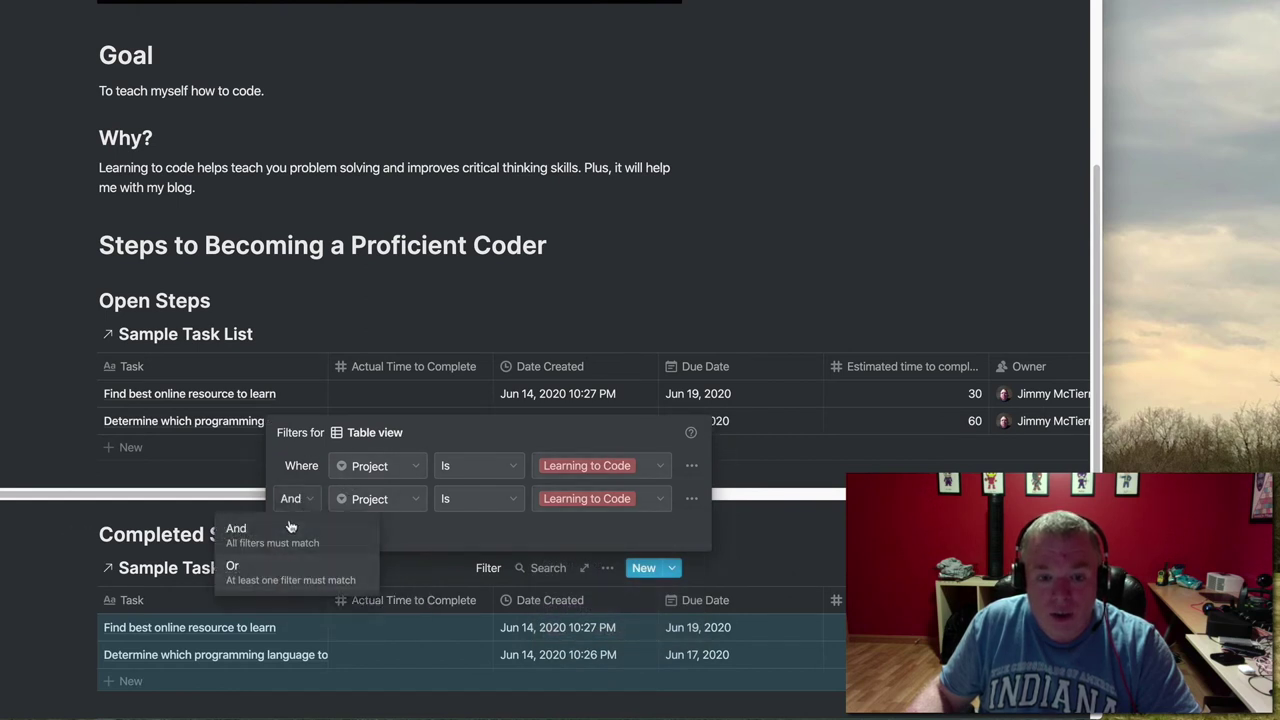
click(310, 467)
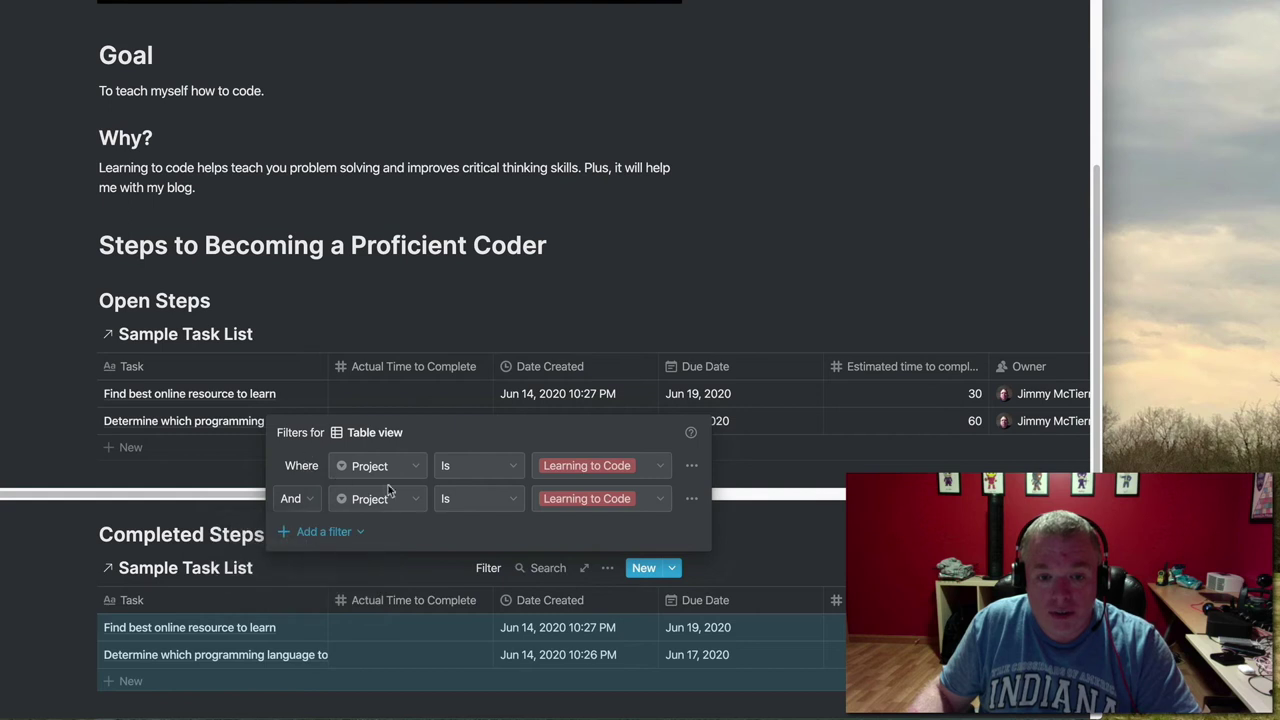
click(465, 501)
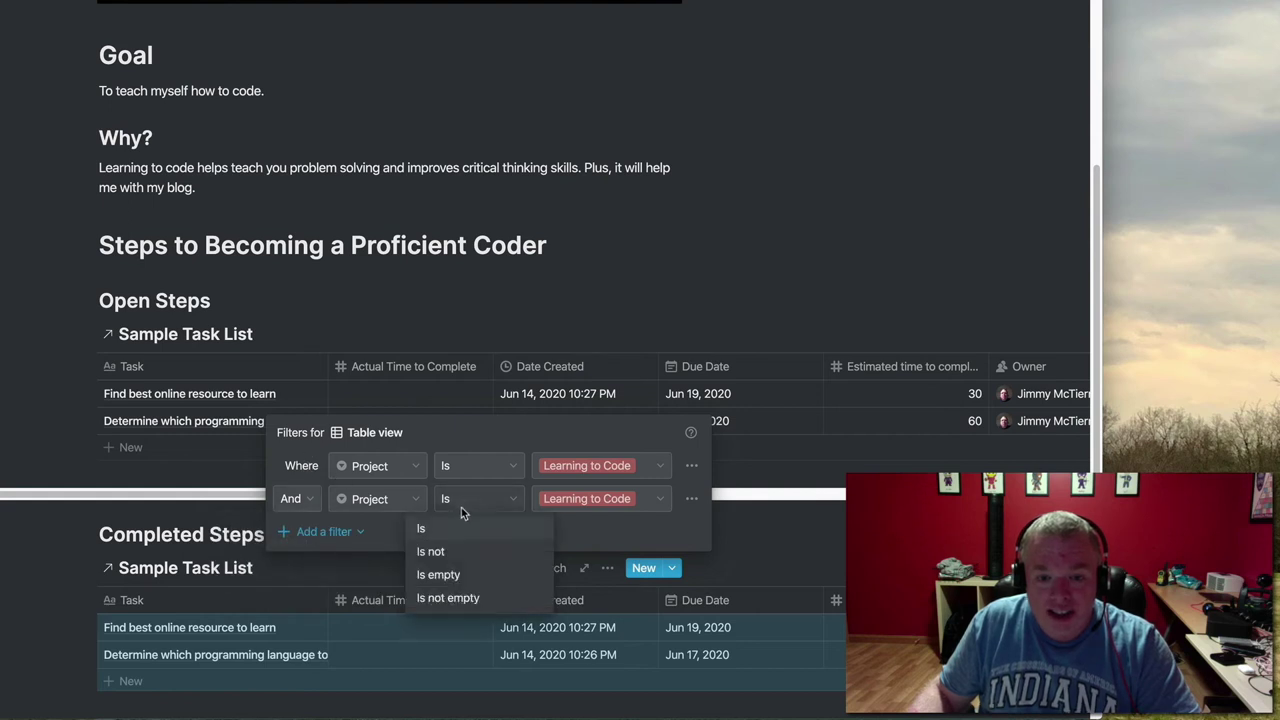
click(448, 551)
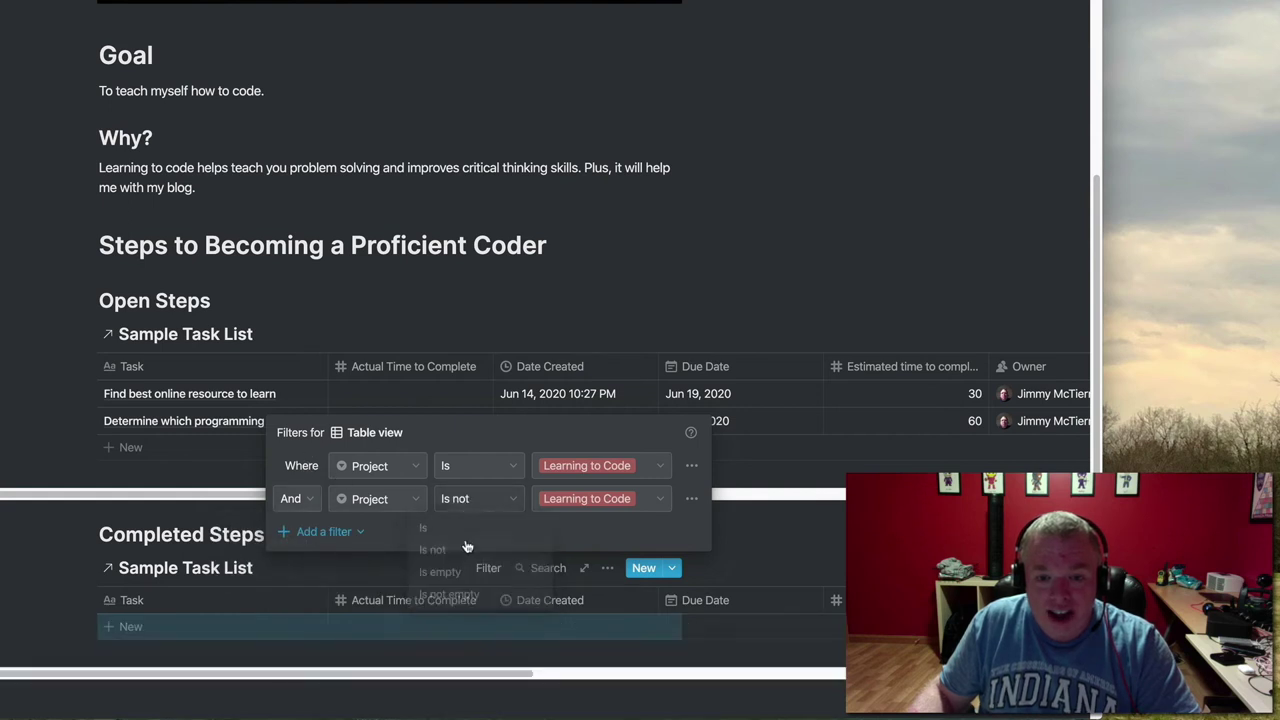
click(401, 503)
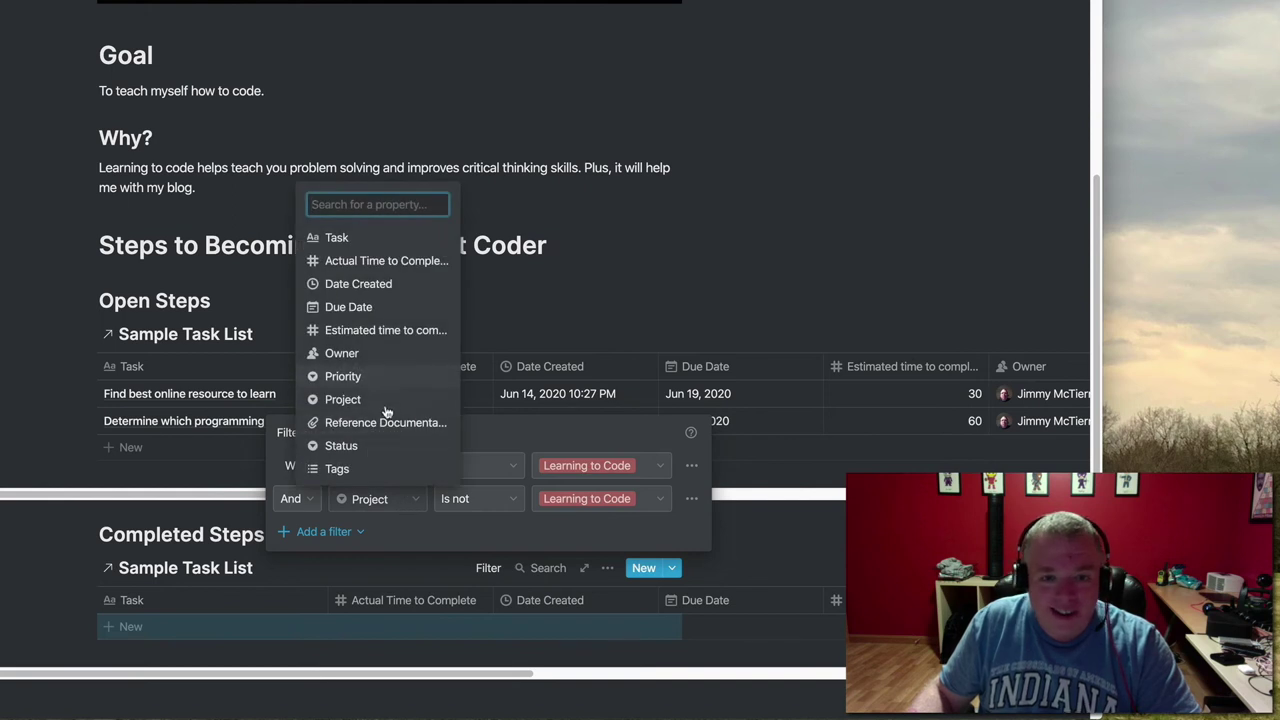
click(383, 451)
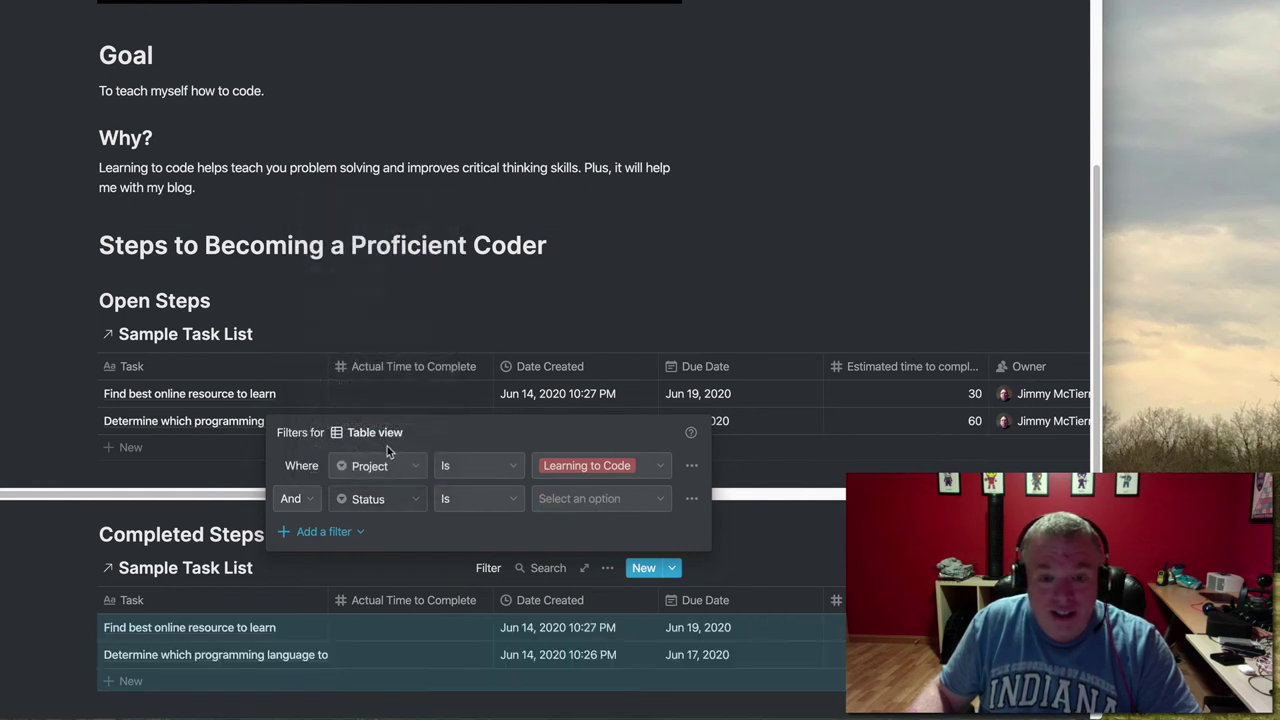
click(483, 497)
click(466, 551)
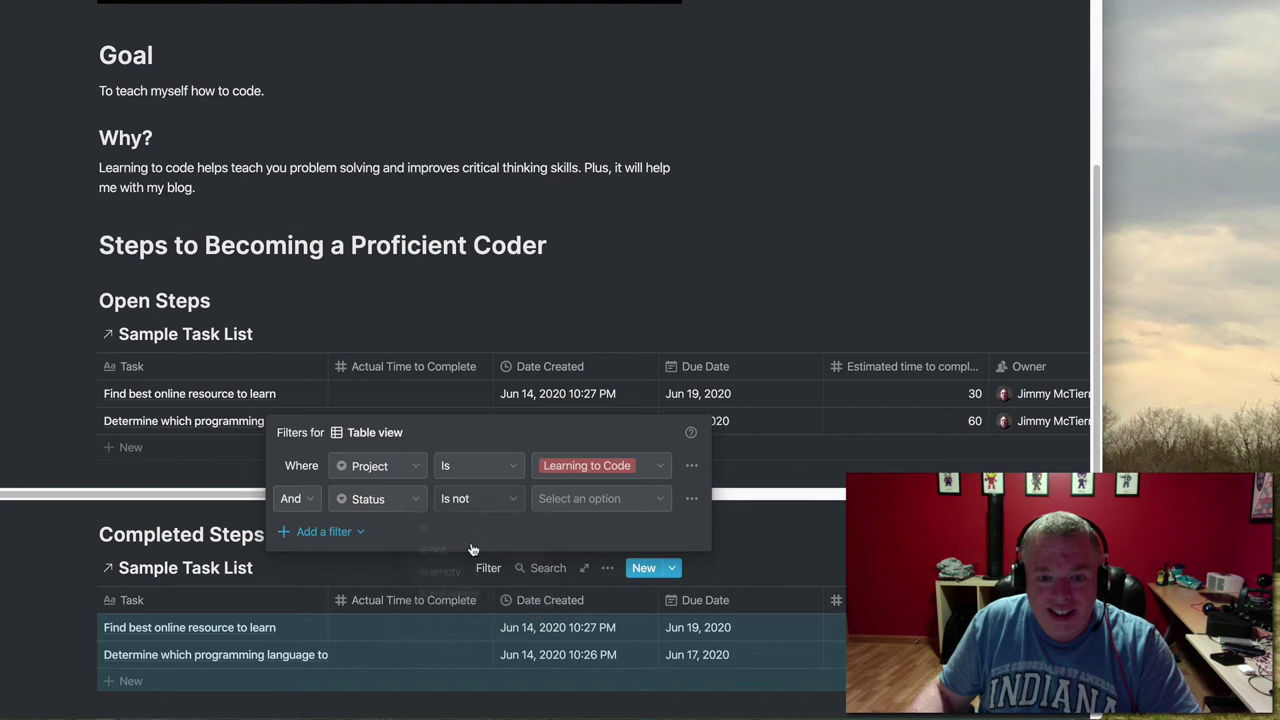
click(467, 527)
click(605, 499)
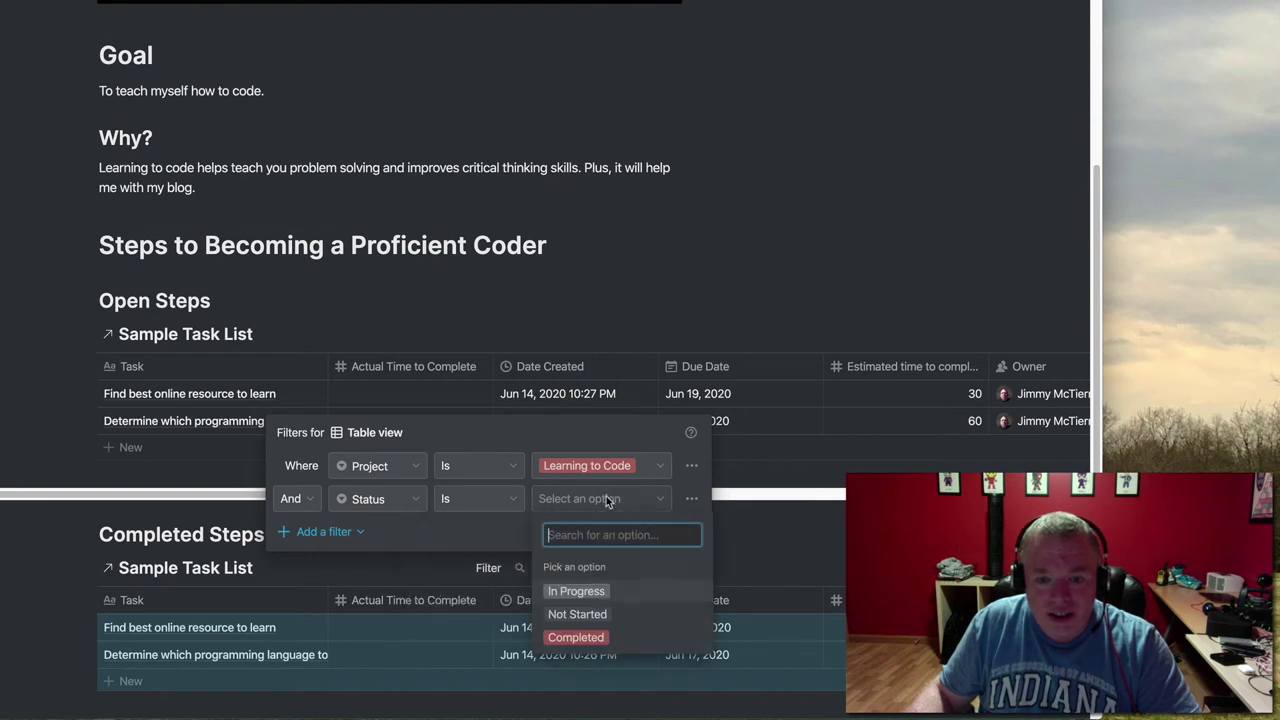
click(580, 637)
click(514, 624)
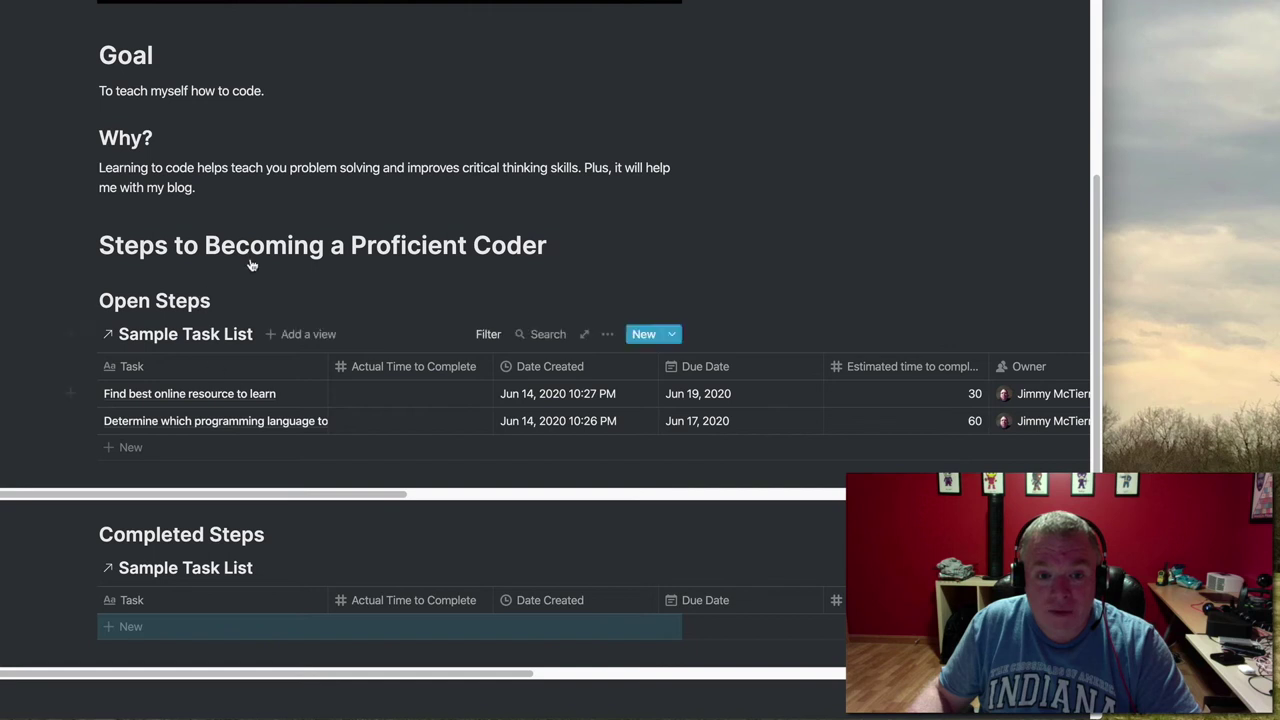
Set the Status of "Find best online resource to learn" to Completed in the Open Steps table and check it under Completed Steps
scroll(306, 103, up, 3)
scroll(327, 163, down, 3)
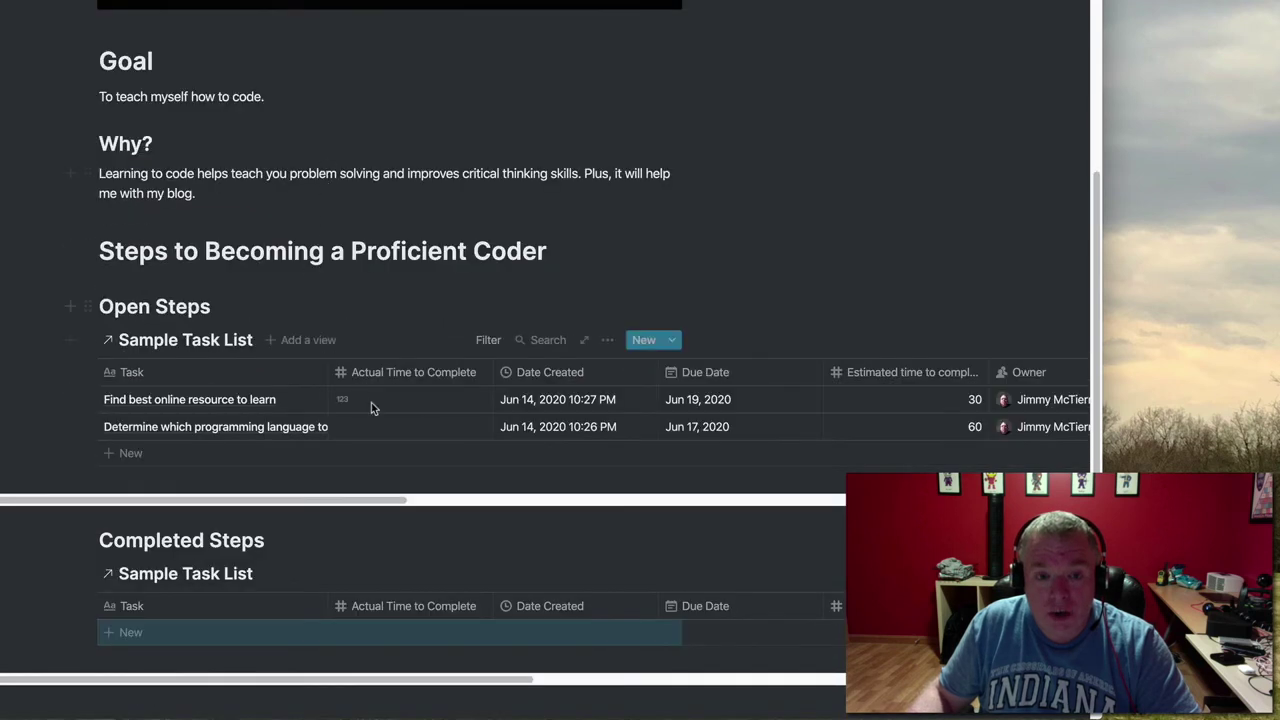
scroll(470, 607, down, 1)
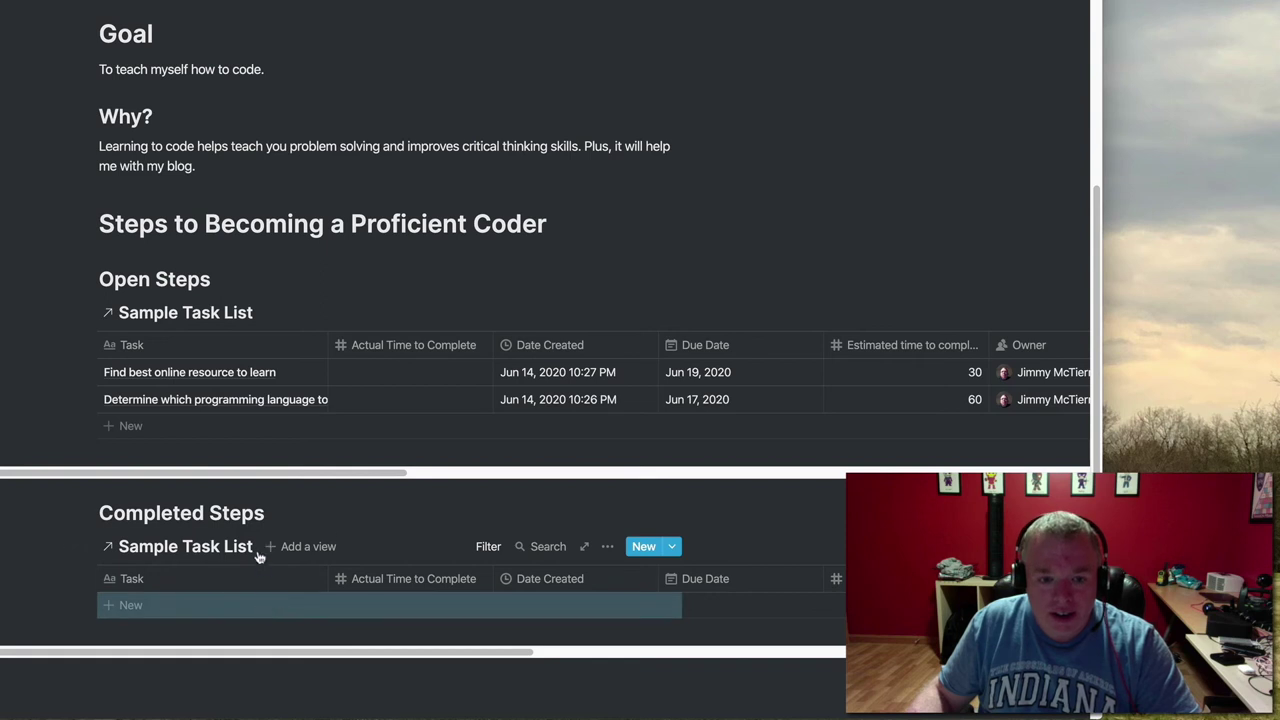
drag(405, 477, 985, 457)
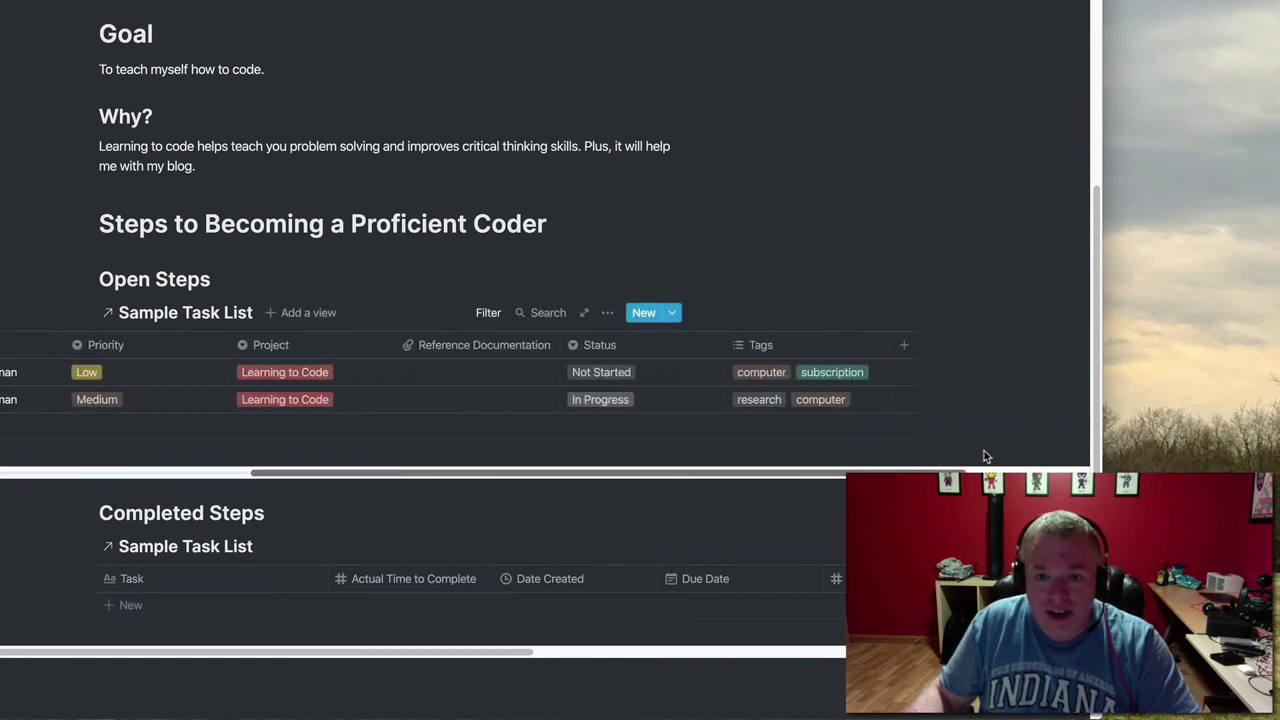
scroll(675, 443, right, 2)
click(549, 374)
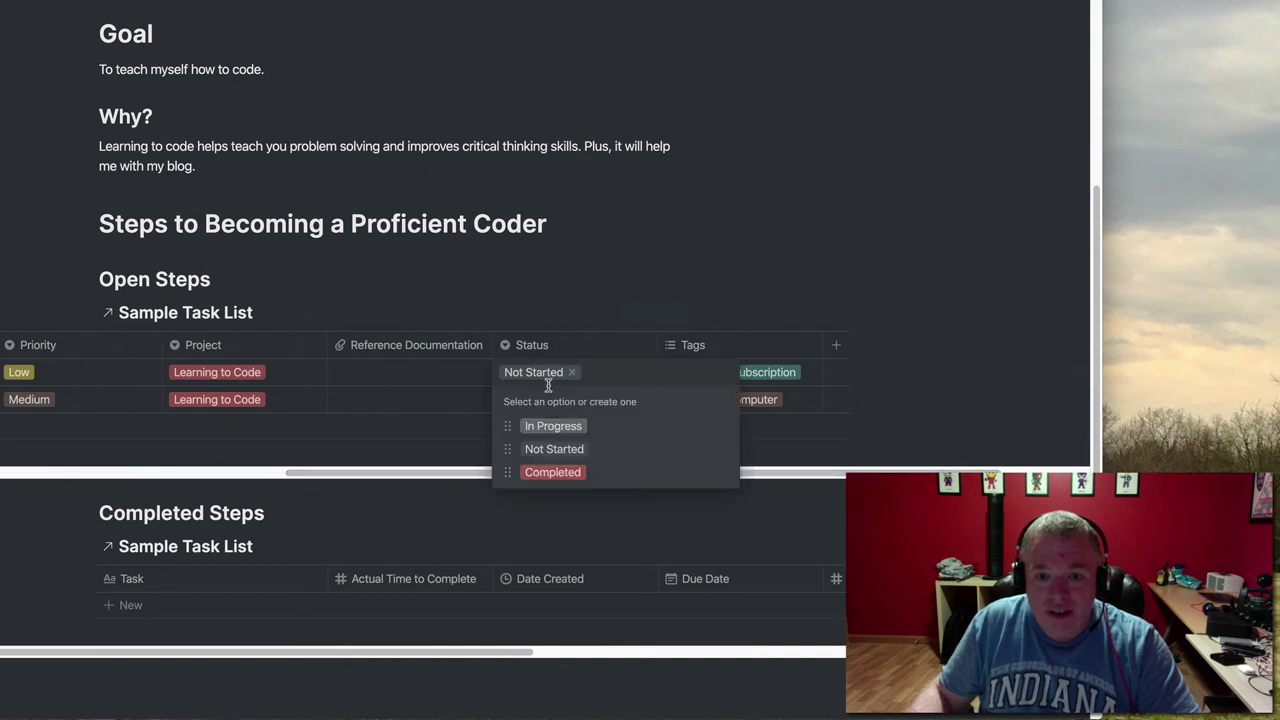
click(556, 472)
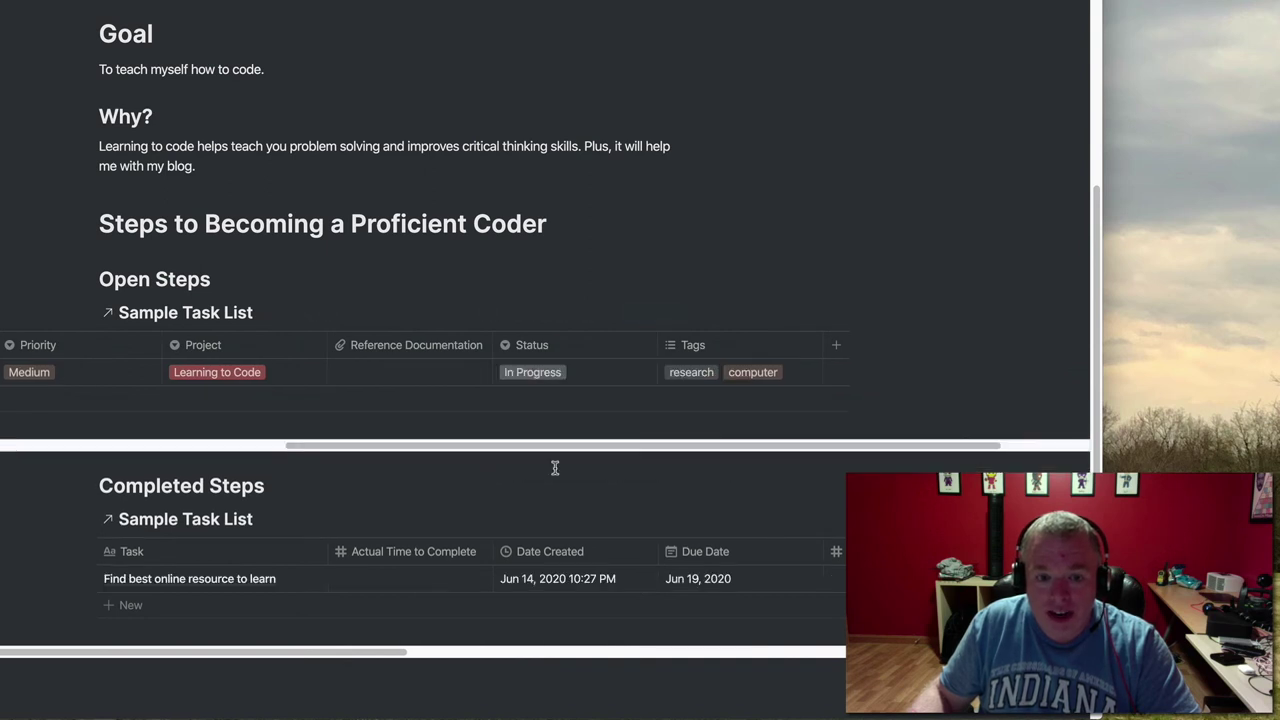
drag(363, 445, 78, 448)
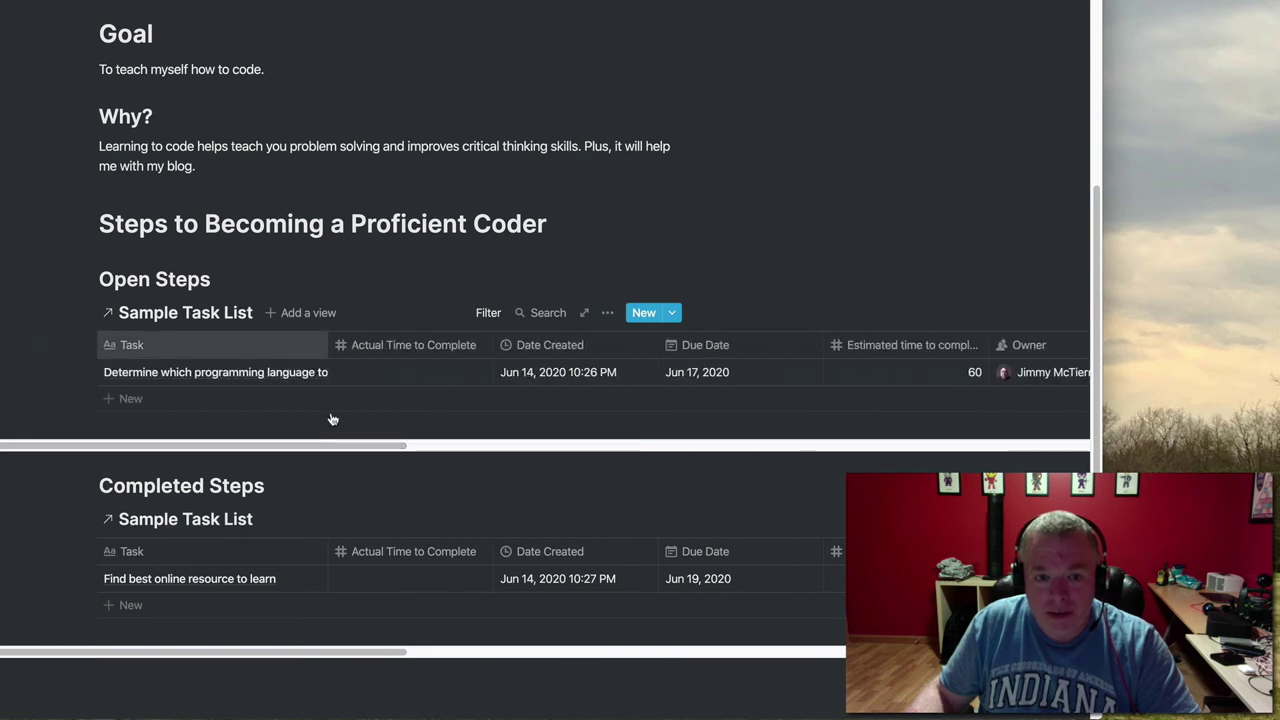
drag(271, 654, 777, 649)
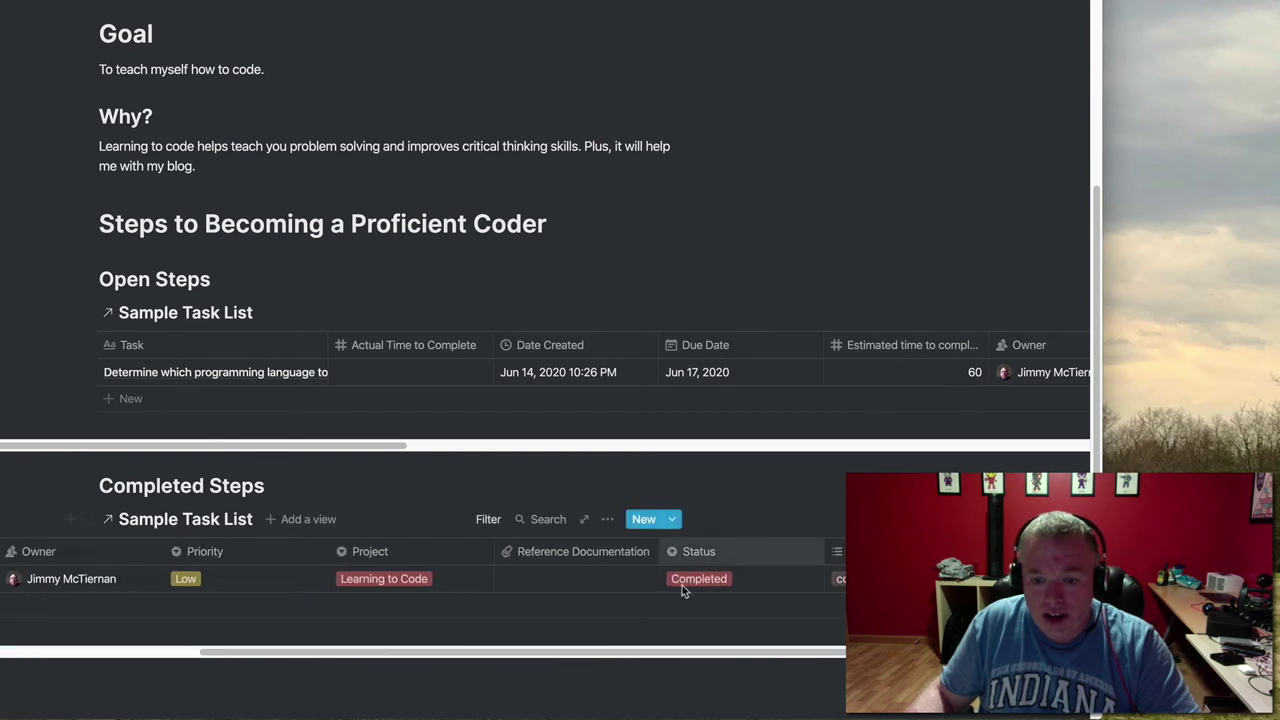
drag(557, 663, 43, 680)
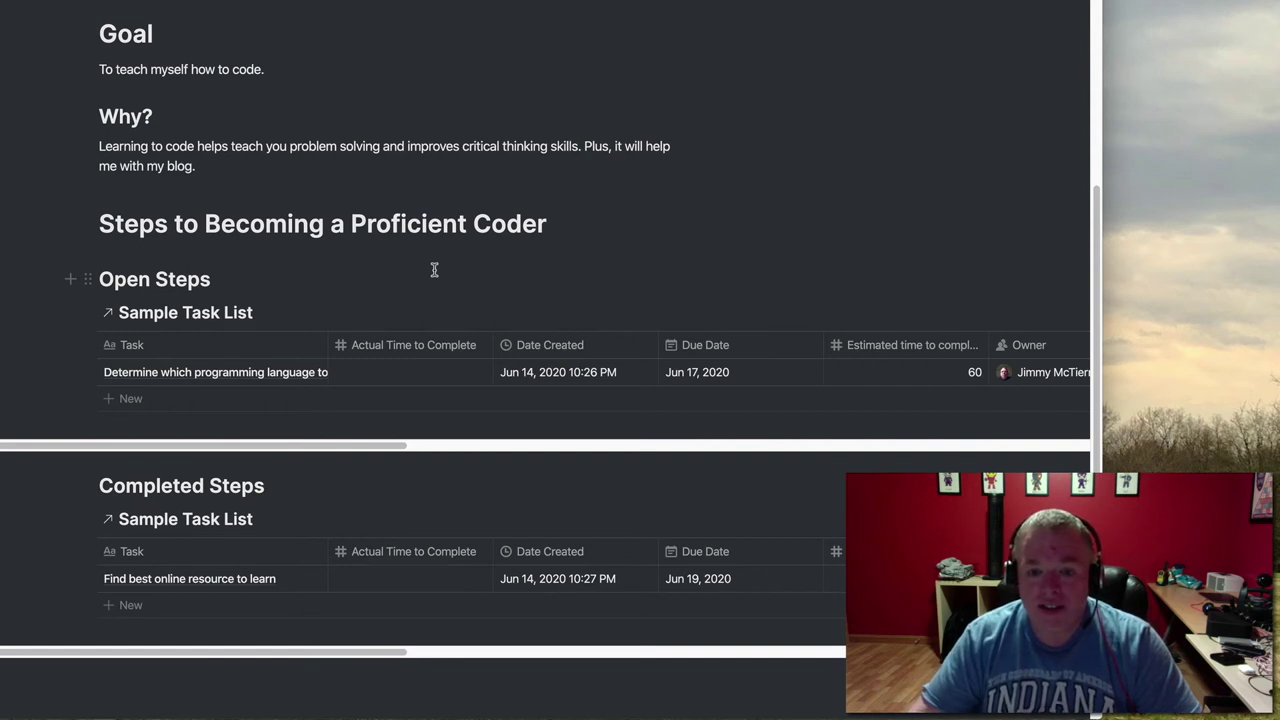
Insert another linked database of Sample Task List below the Completed Steps table
scroll(357, 517, down, 2)
click(357, 517)
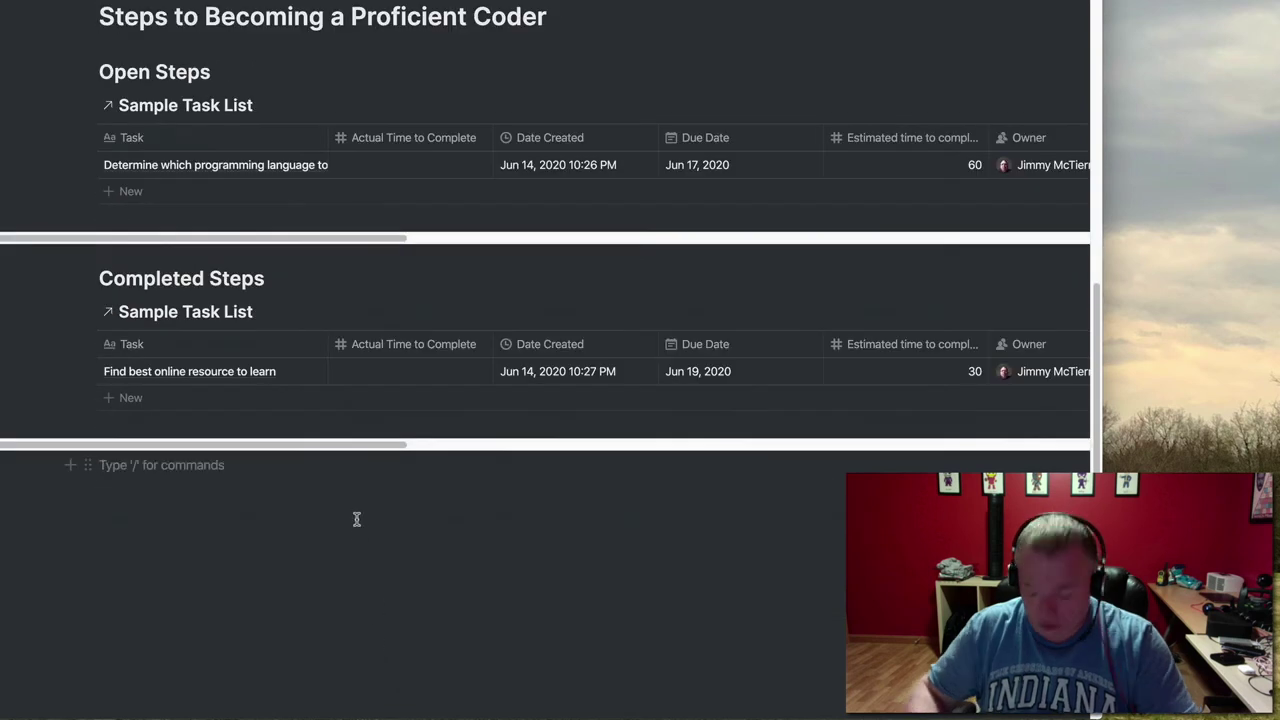
text(/link)
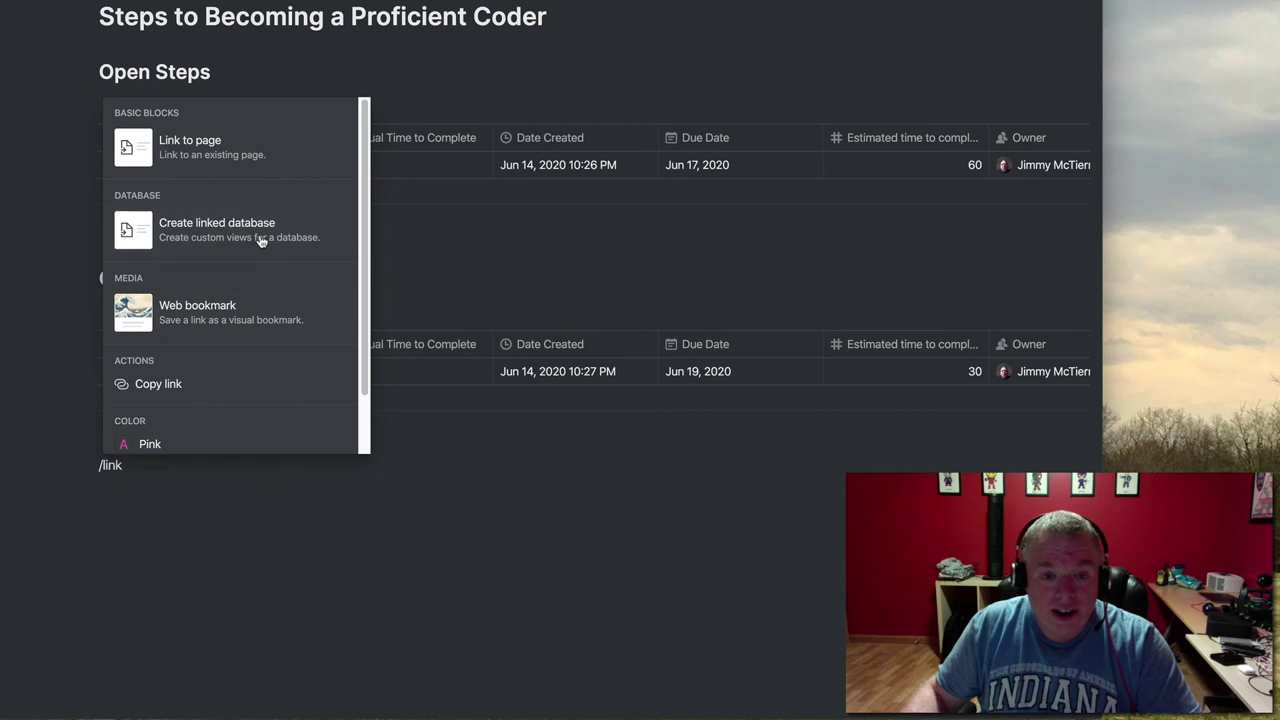
click(259, 240)
scroll(266, 408, down, 2)
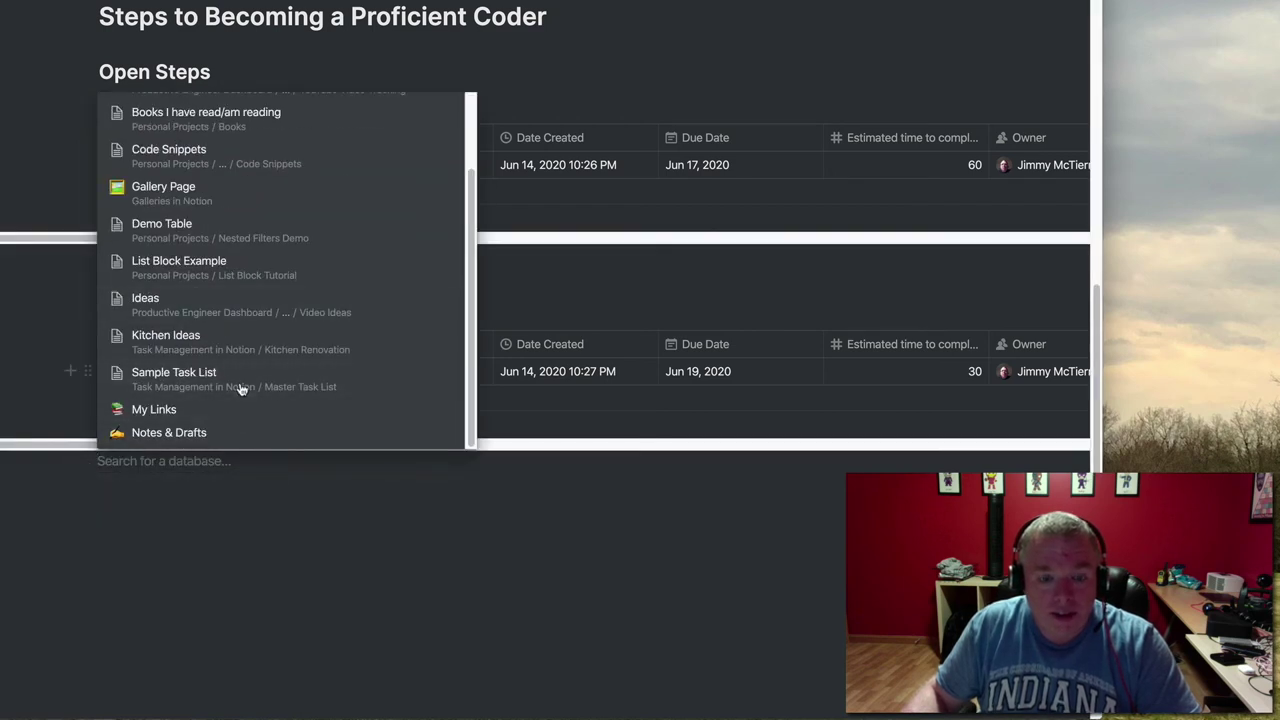
click(240, 388)
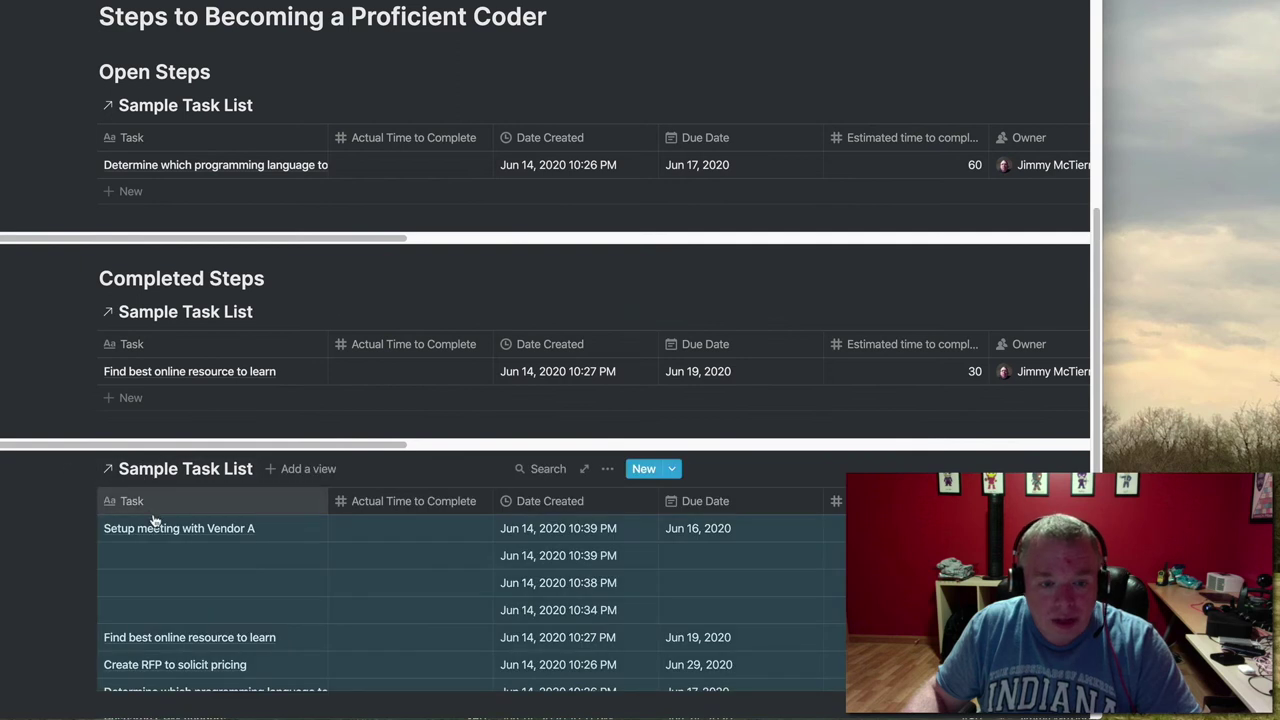
Add a Heading 1 reading "Urgent Steps" below the unfiltered Sample Task List table
scroll(150, 516, down, 3)
click(187, 589)
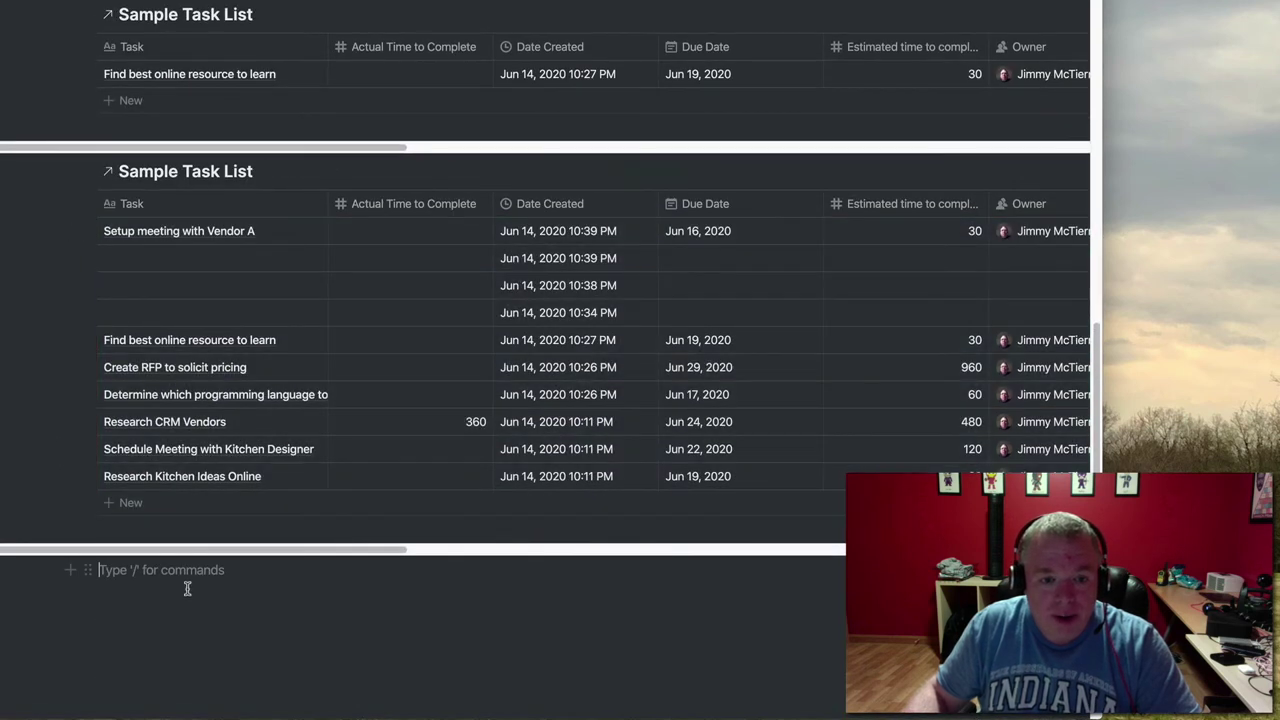
text(/heading)
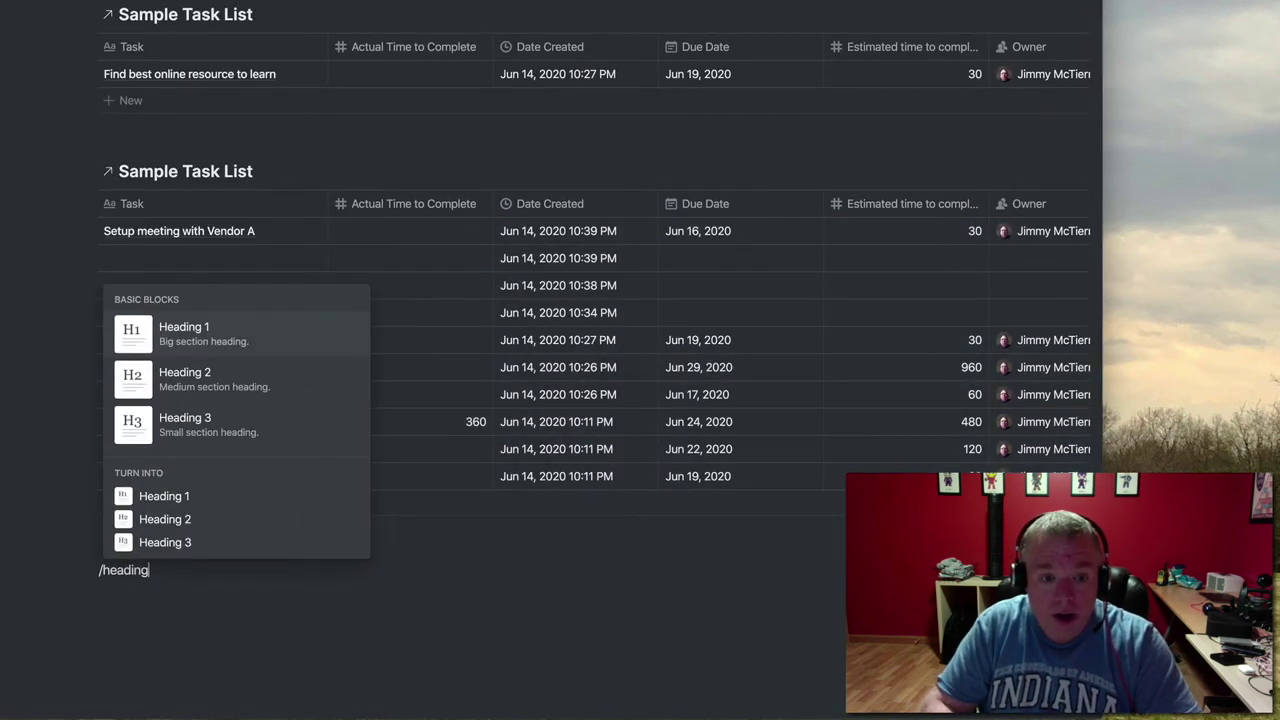
key(Return)
text(U)
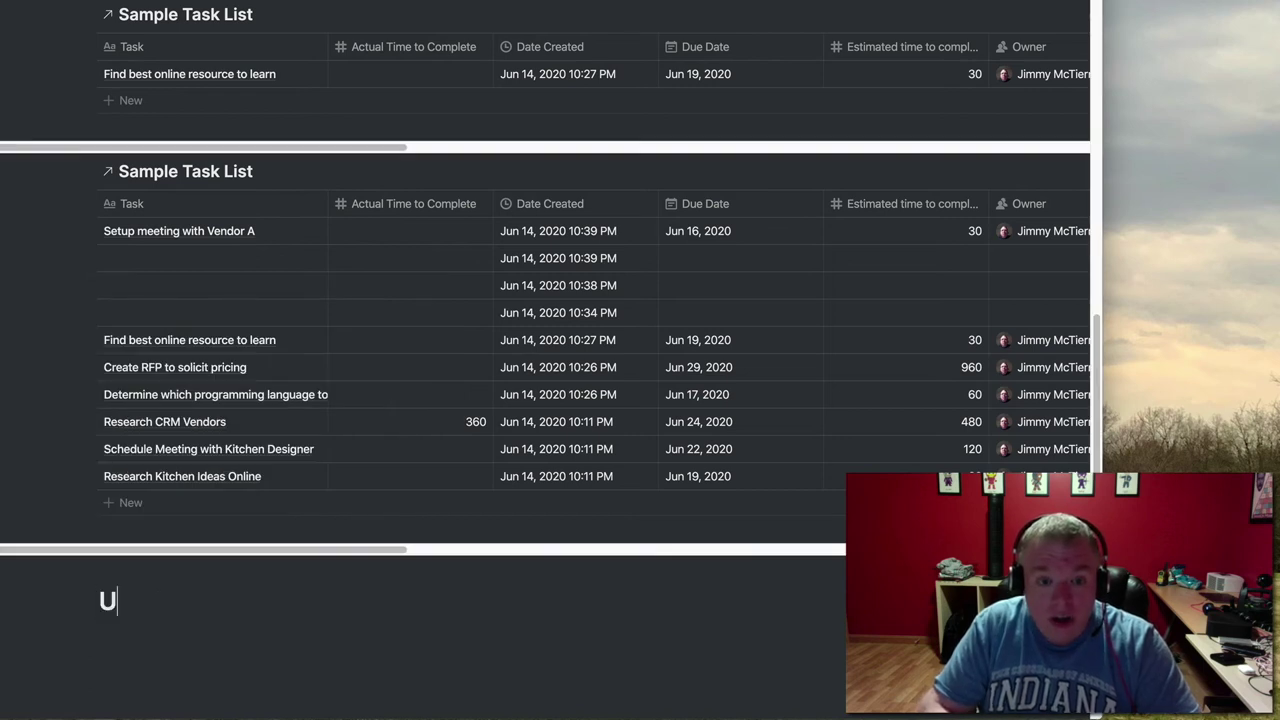
text(ggents )
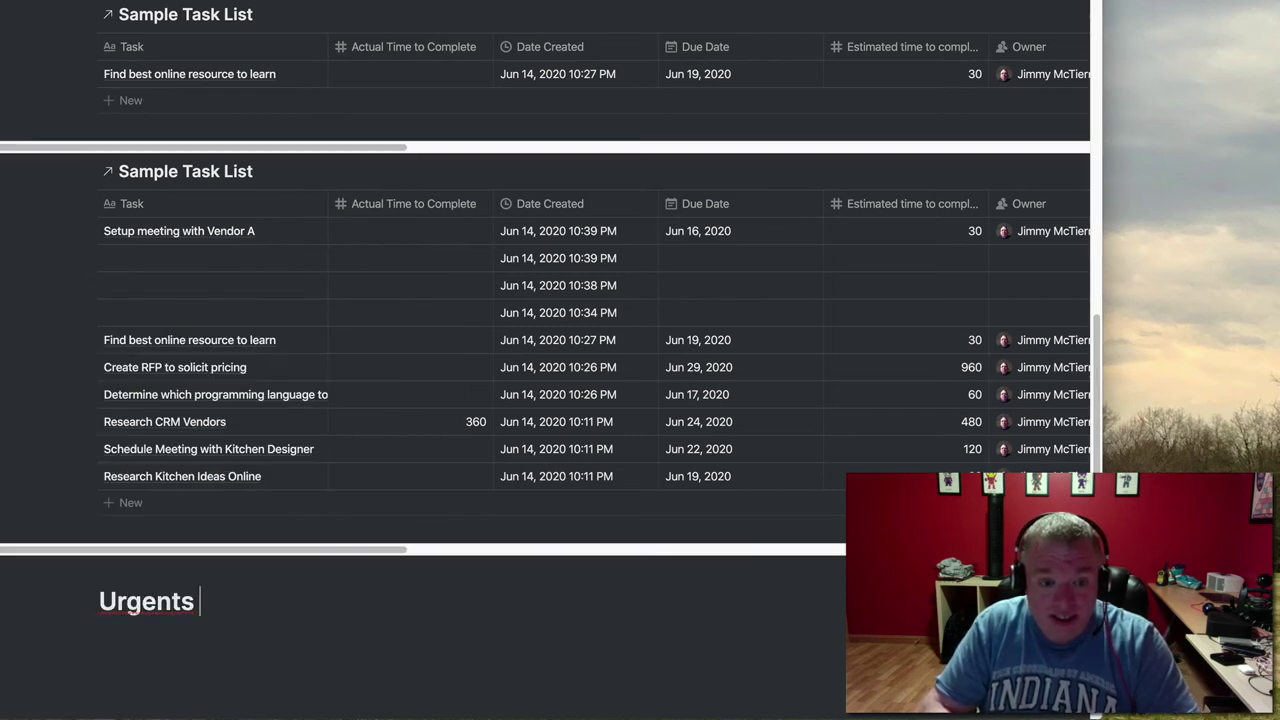
text(Steps)
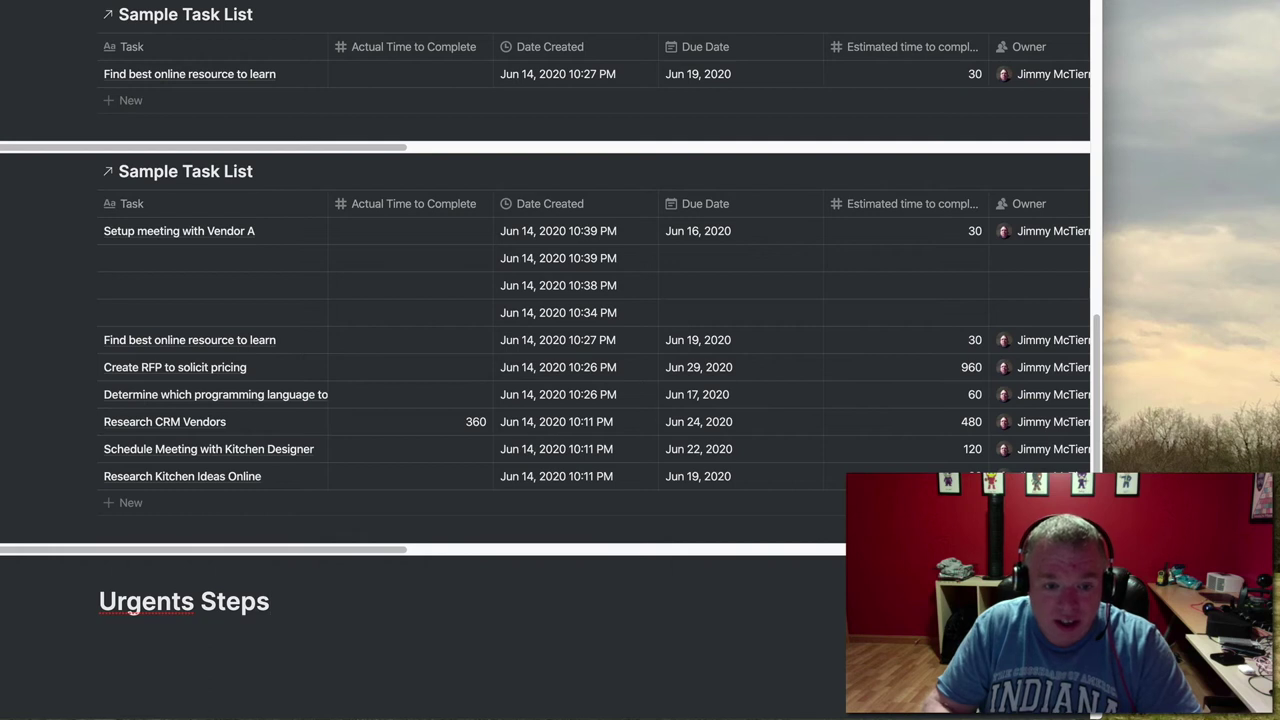
key(BackSpace)
key(BackSpace)
key(BackSpace)
key(BackSpace)
key(BackSpace)
key(BackSpace)
text(Steps)
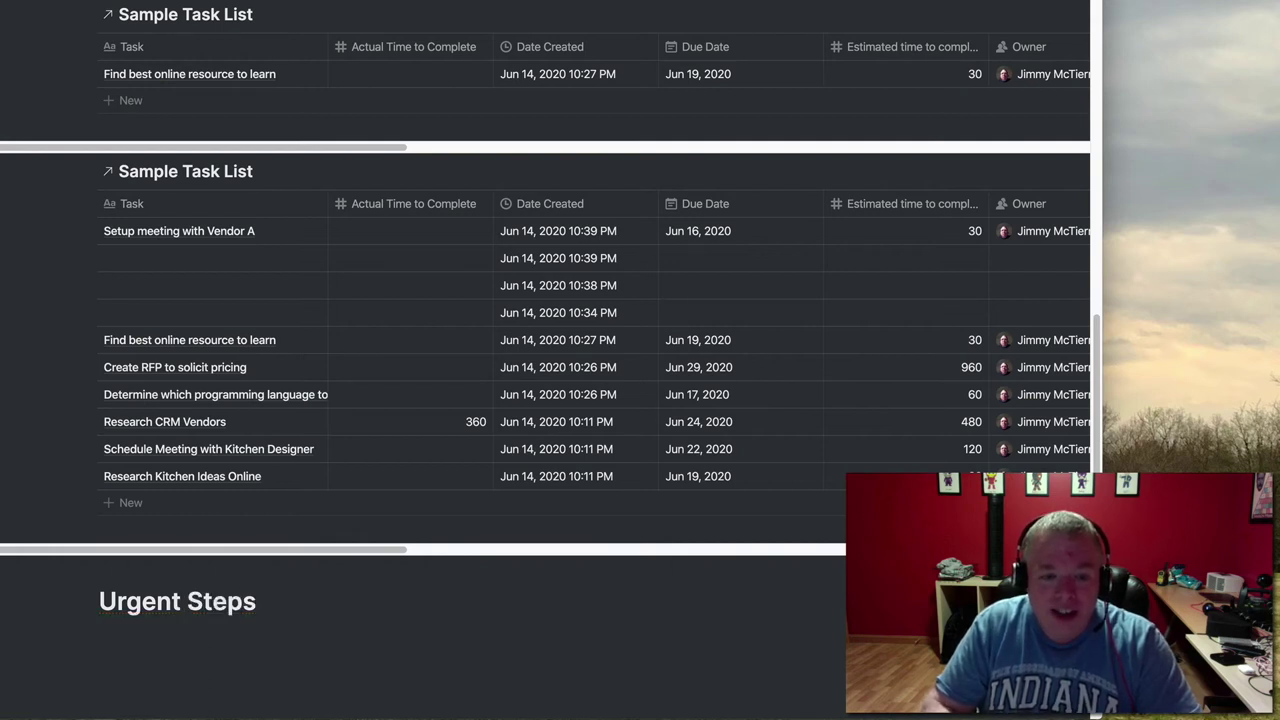
key(Return)
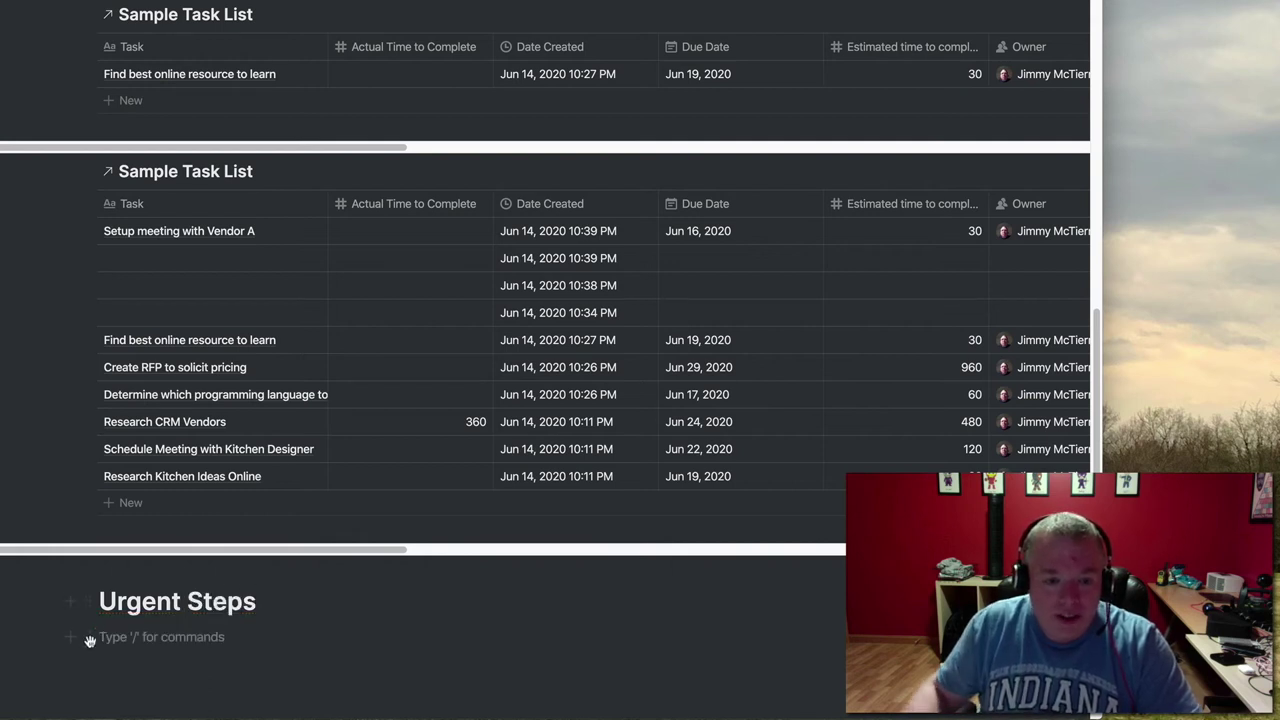
Move the Urgent Steps heading directly above the unfiltered Sample Task List table
click(88, 601)
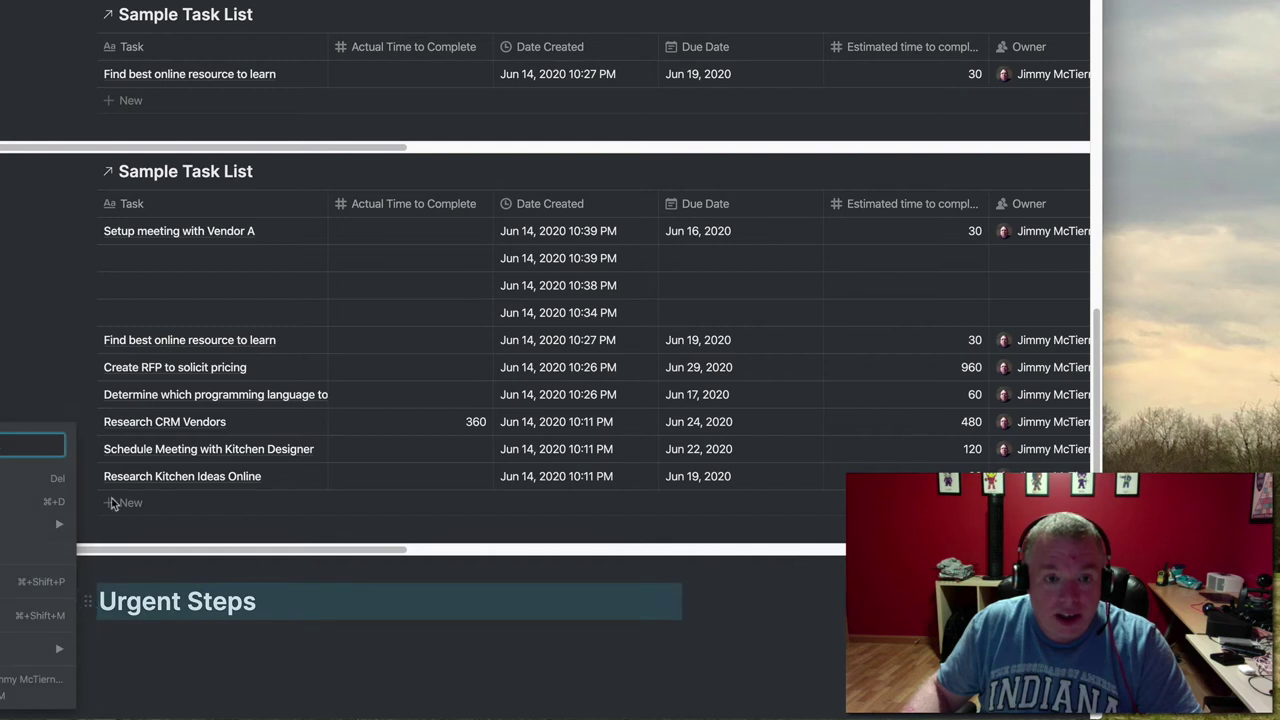
key(Escape)
drag(88, 601, 125, 155)
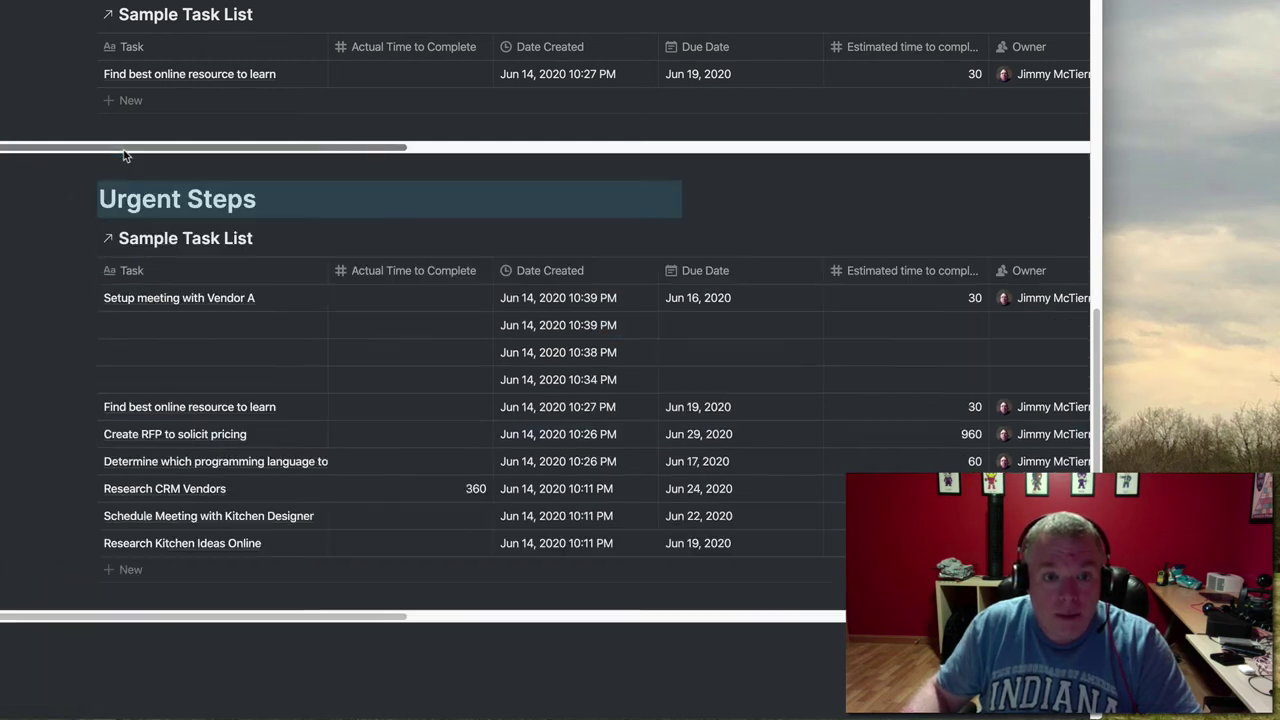
key(Return)
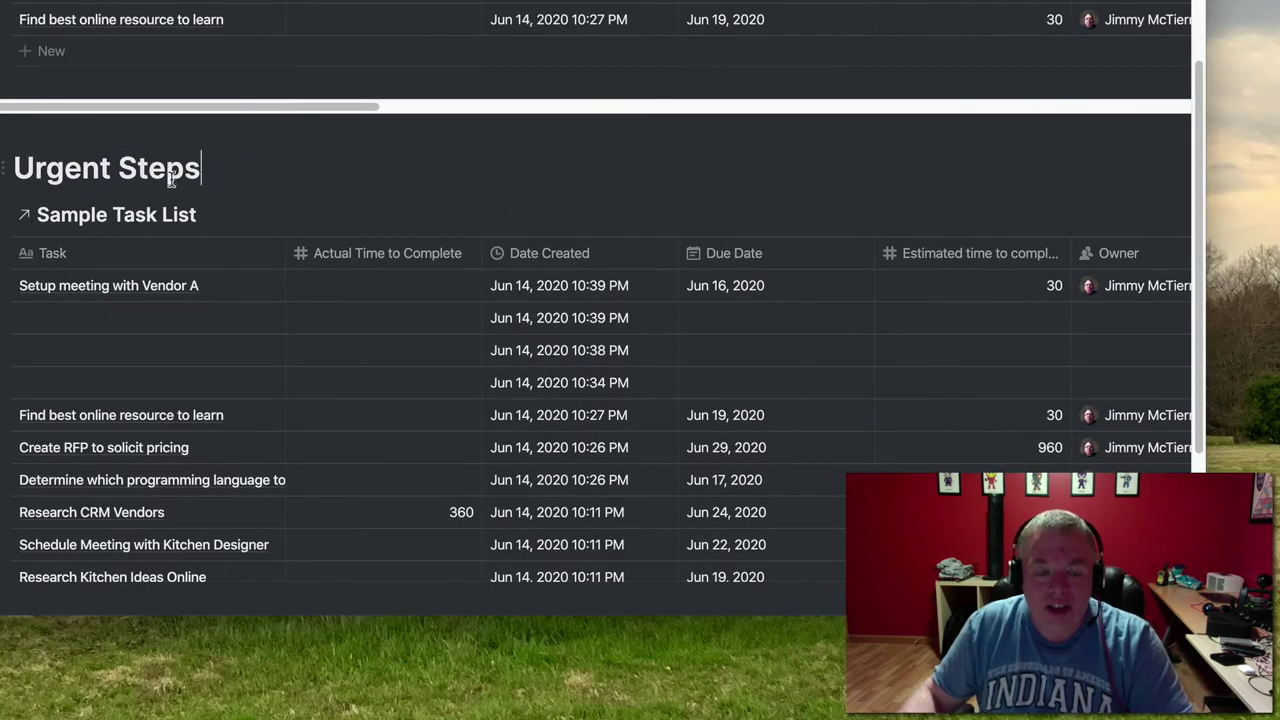
Filter the Sample Task List table under Urgent Steps to tasks whose Project is Learning to Code
scroll(371, 314, down, 3)
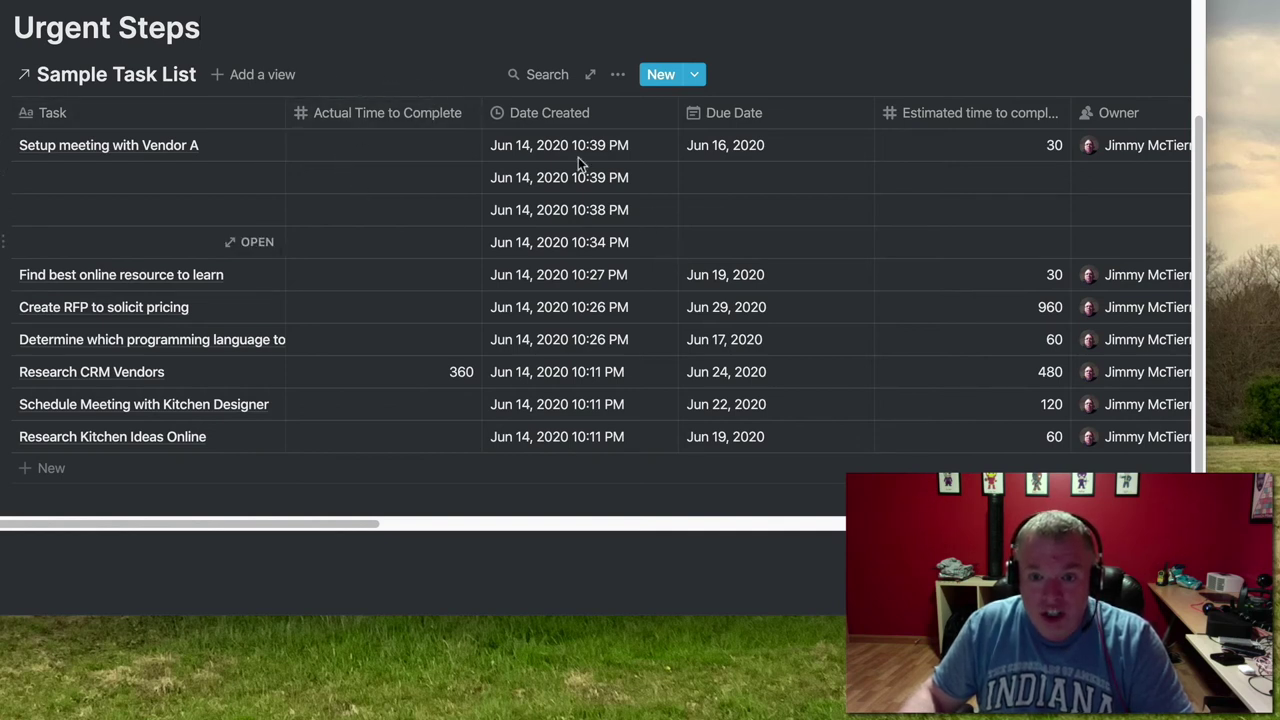
click(618, 78)
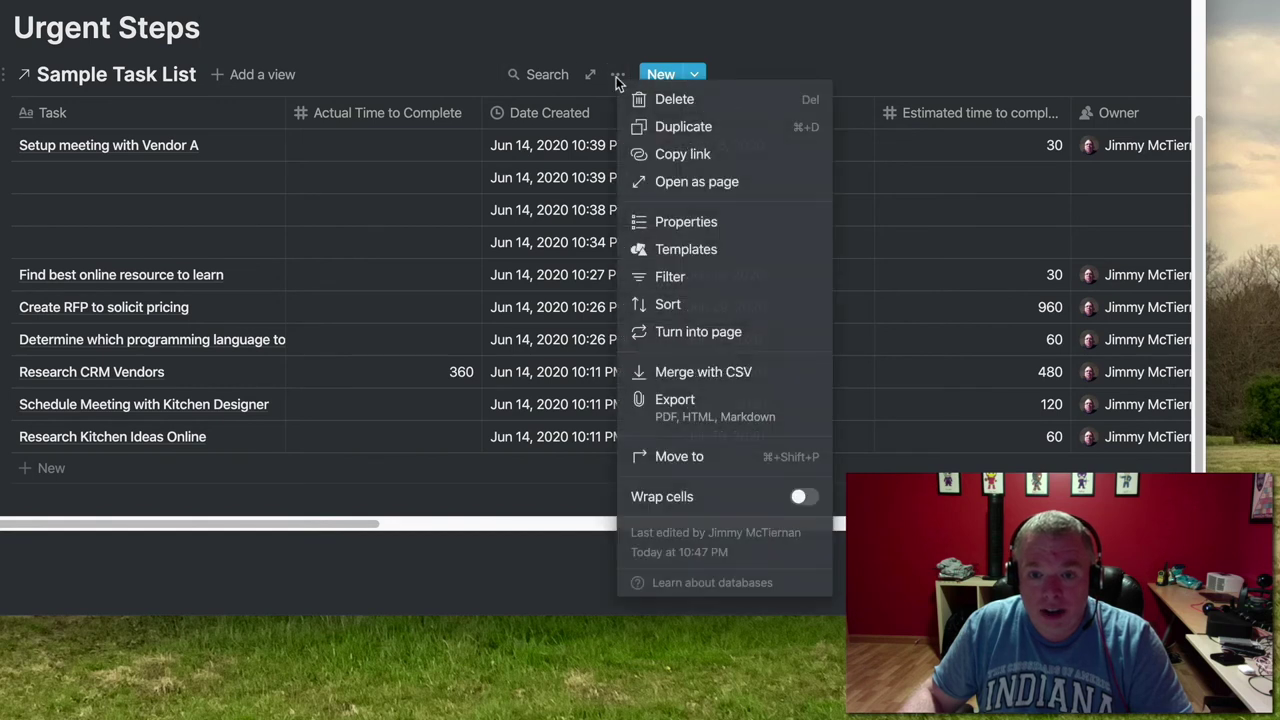
click(670, 280)
click(273, 258)
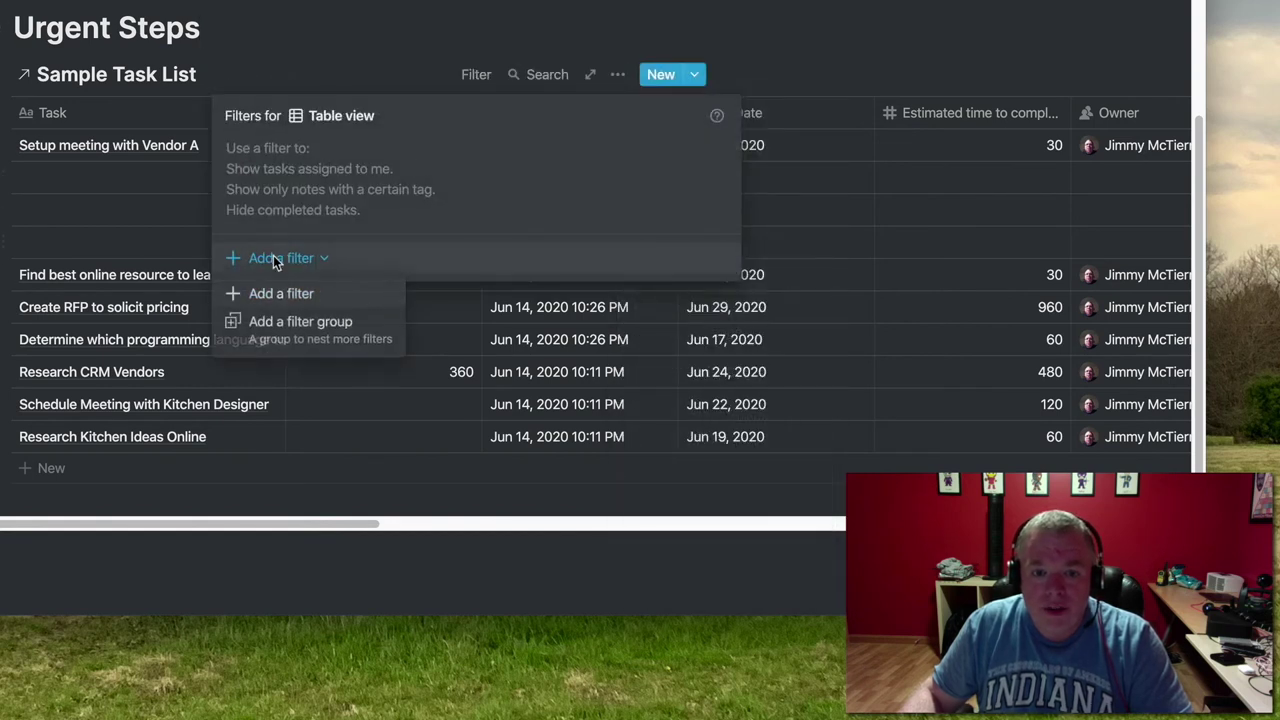
click(294, 292)
click(345, 157)
click(331, 431)
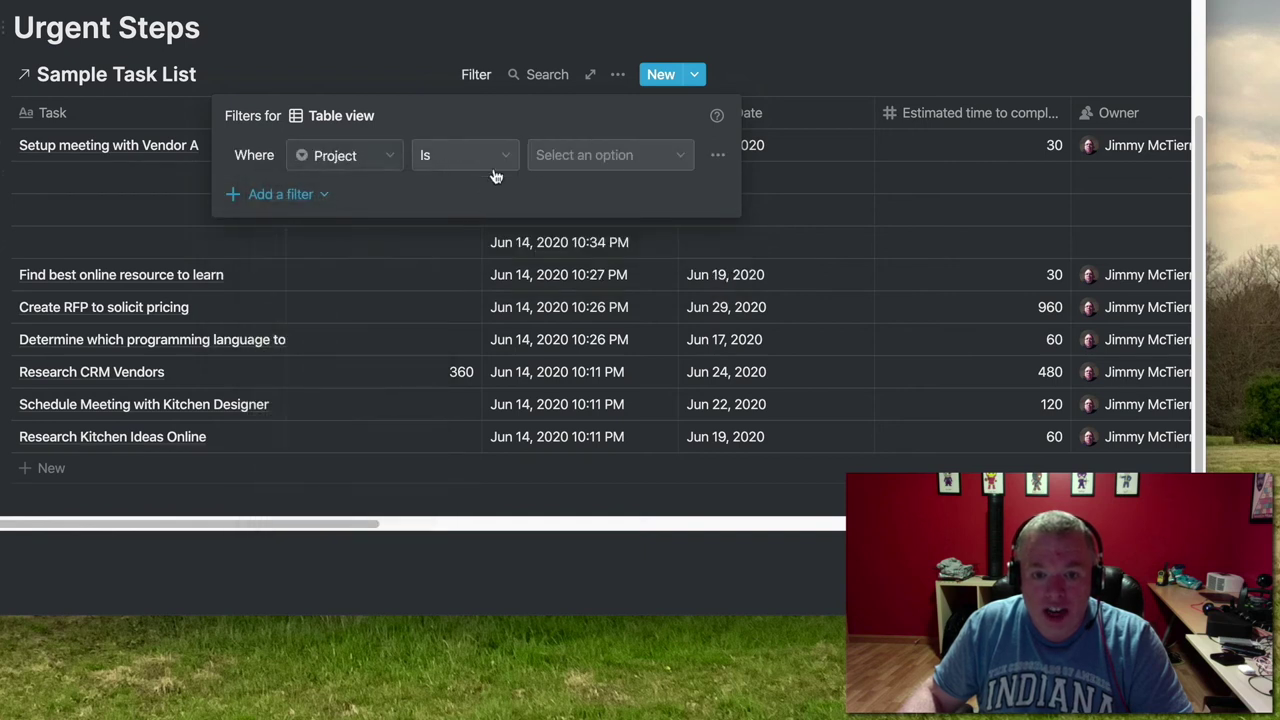
click(606, 157)
click(626, 318)
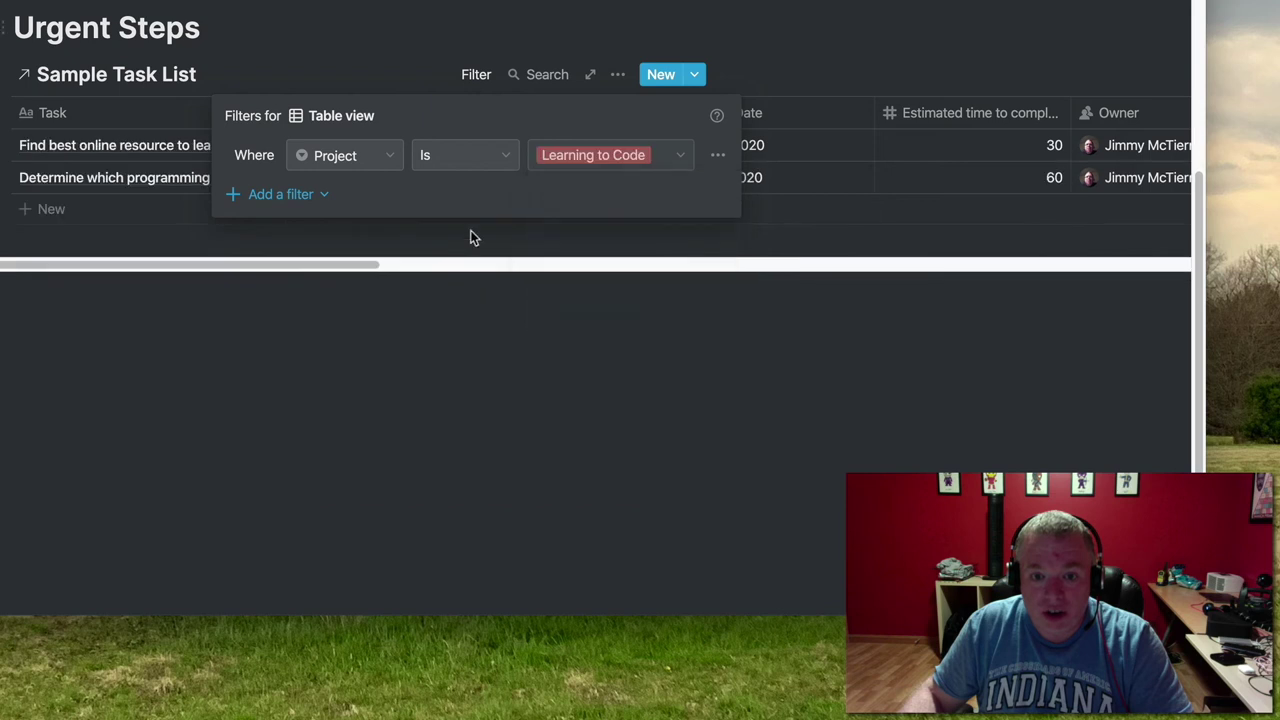
Add a filter group to the Urgent Steps table requiring that Status is not Completed
click(296, 198)
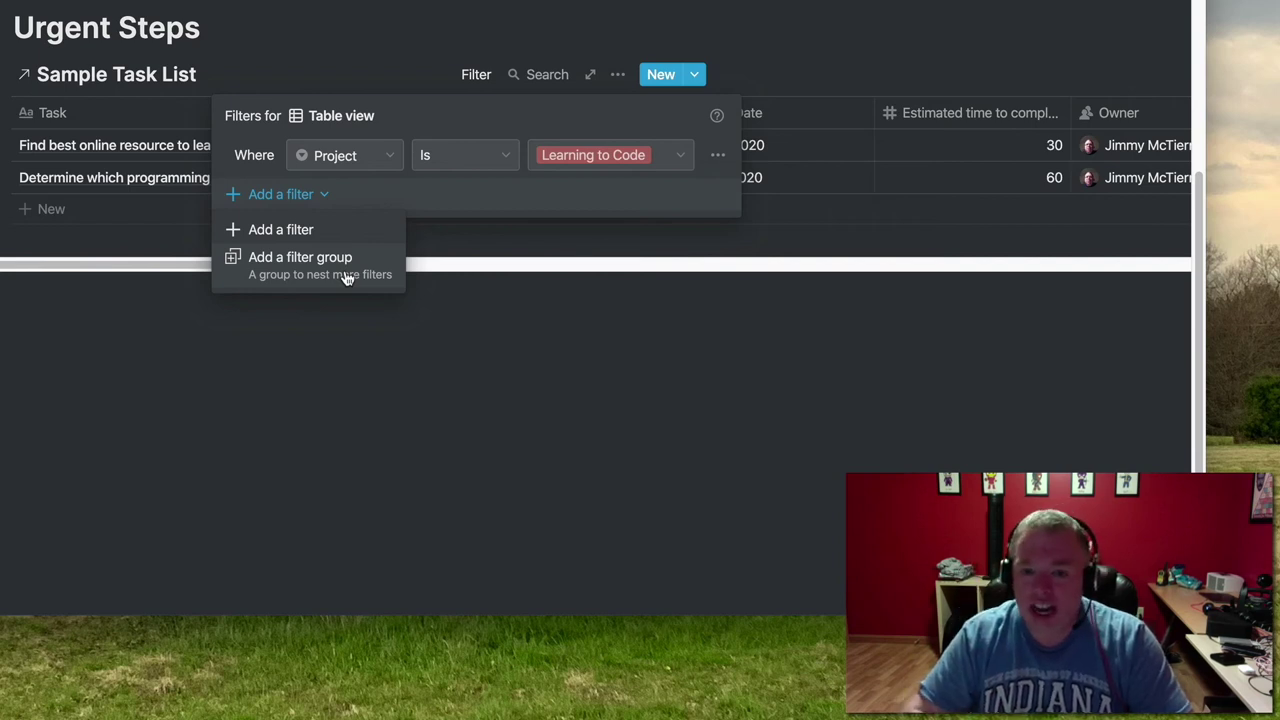
click(300, 260)
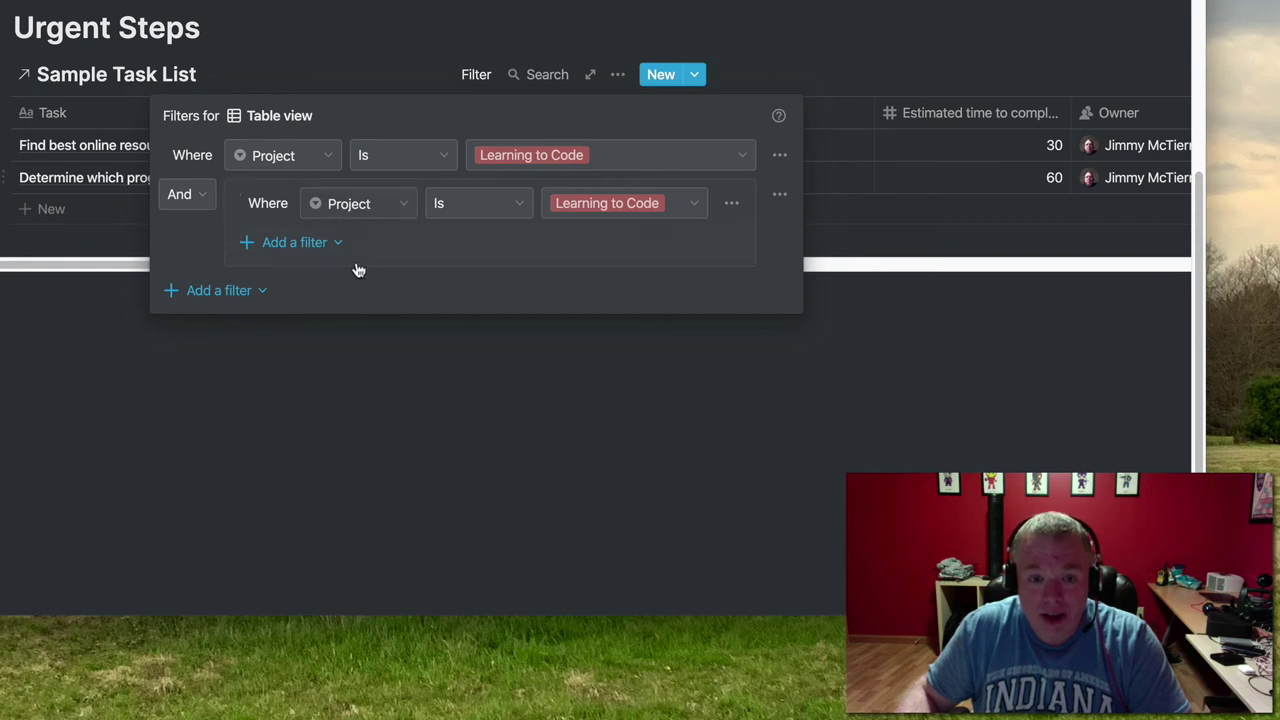
click(390, 204)
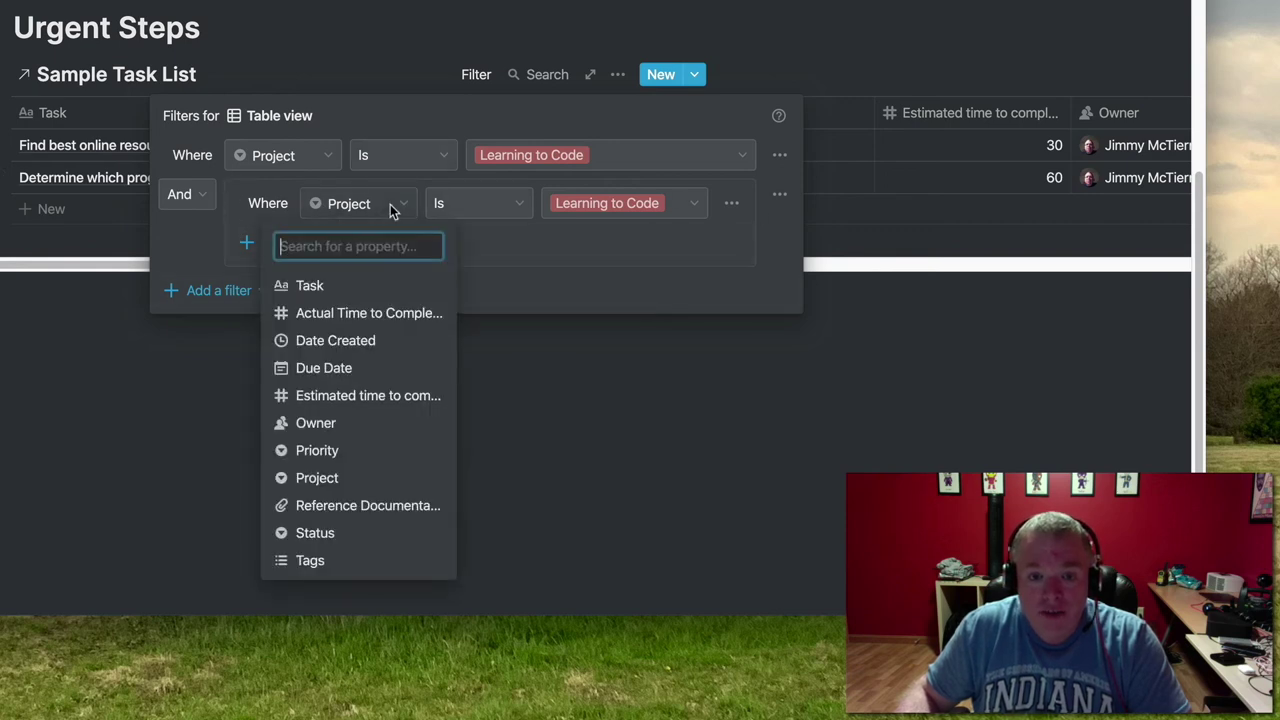
click(360, 533)
click(487, 215)
click(469, 266)
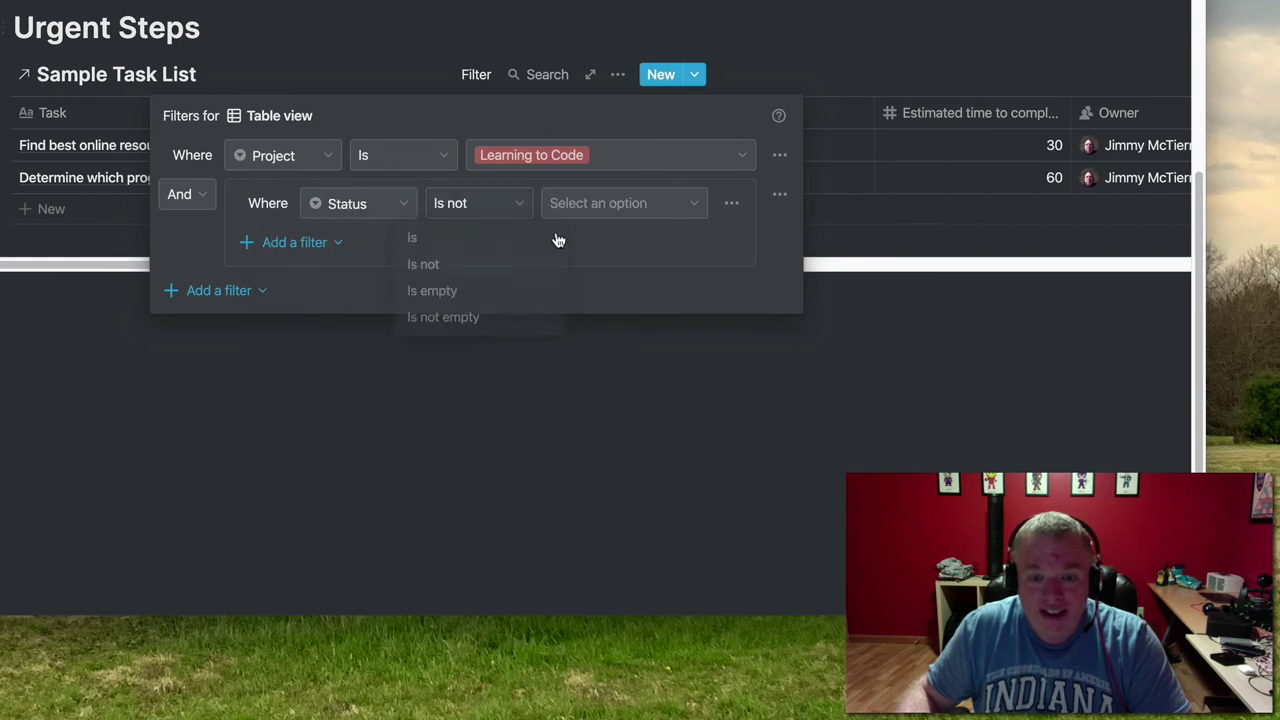
click(649, 203)
click(584, 368)
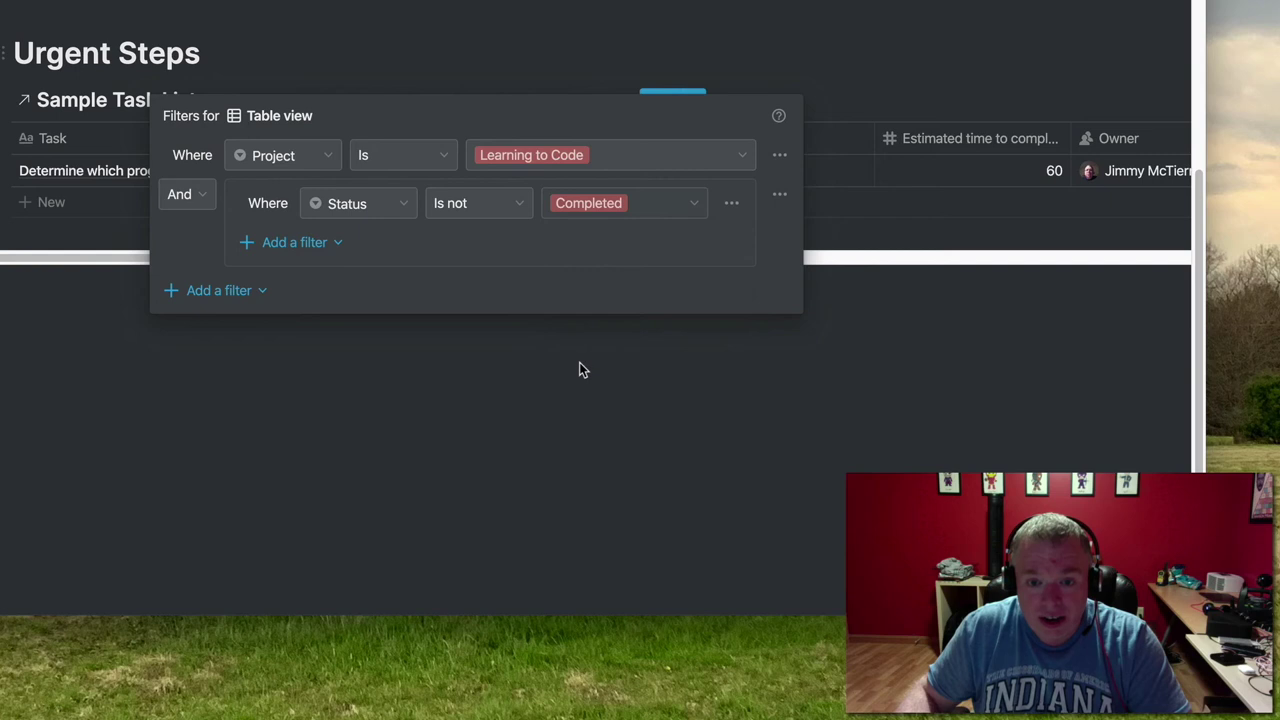
Add an And condition to the filter group requiring that Priority is urgent, and close the filter settings
click(313, 242)
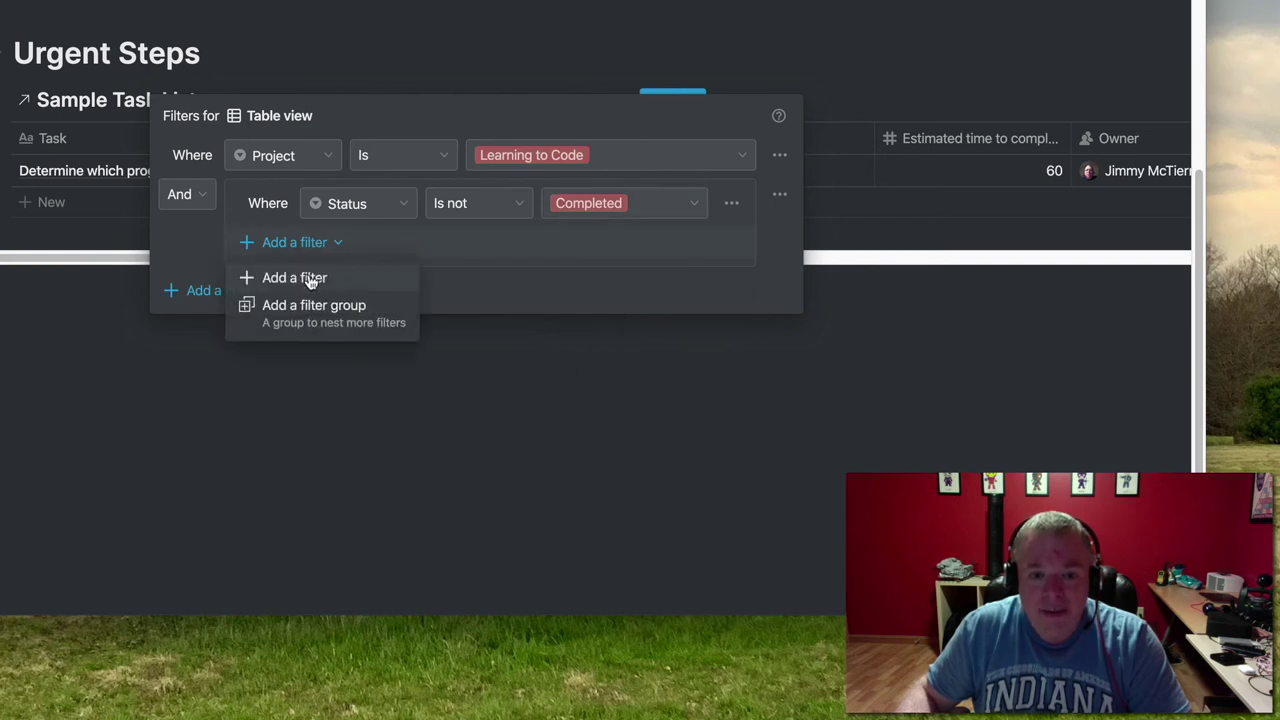
click(311, 280)
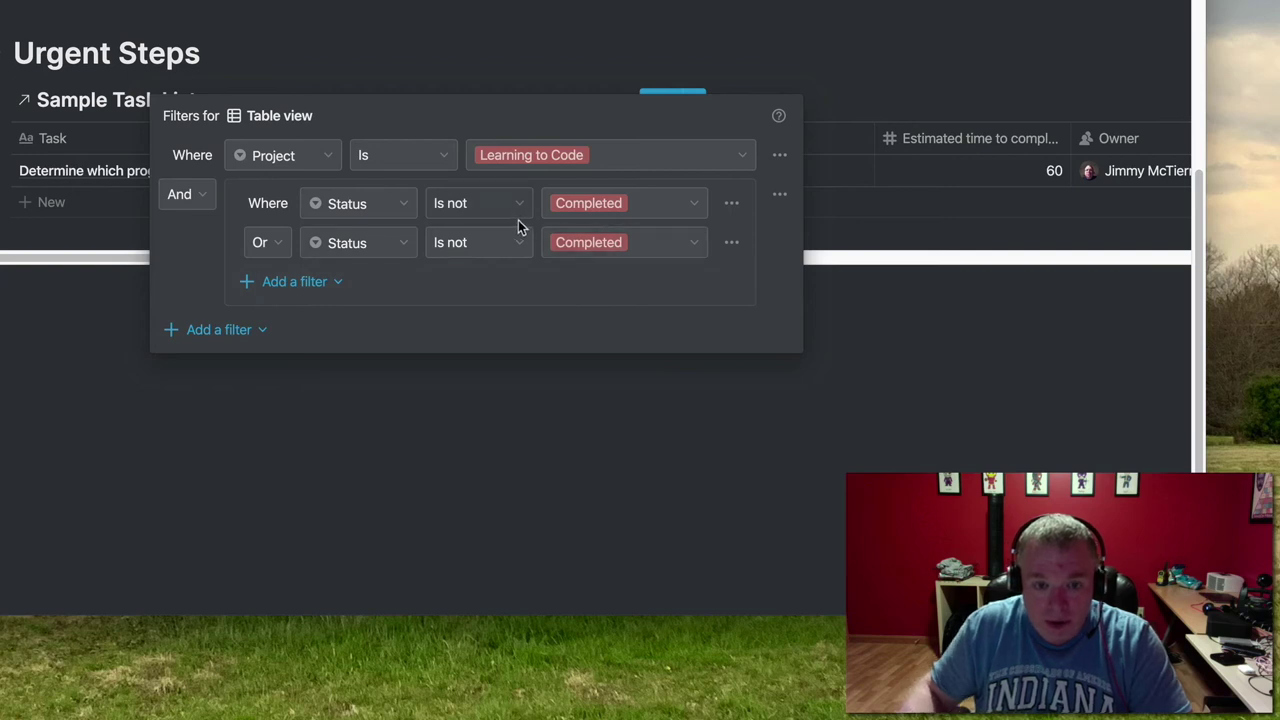
click(278, 248)
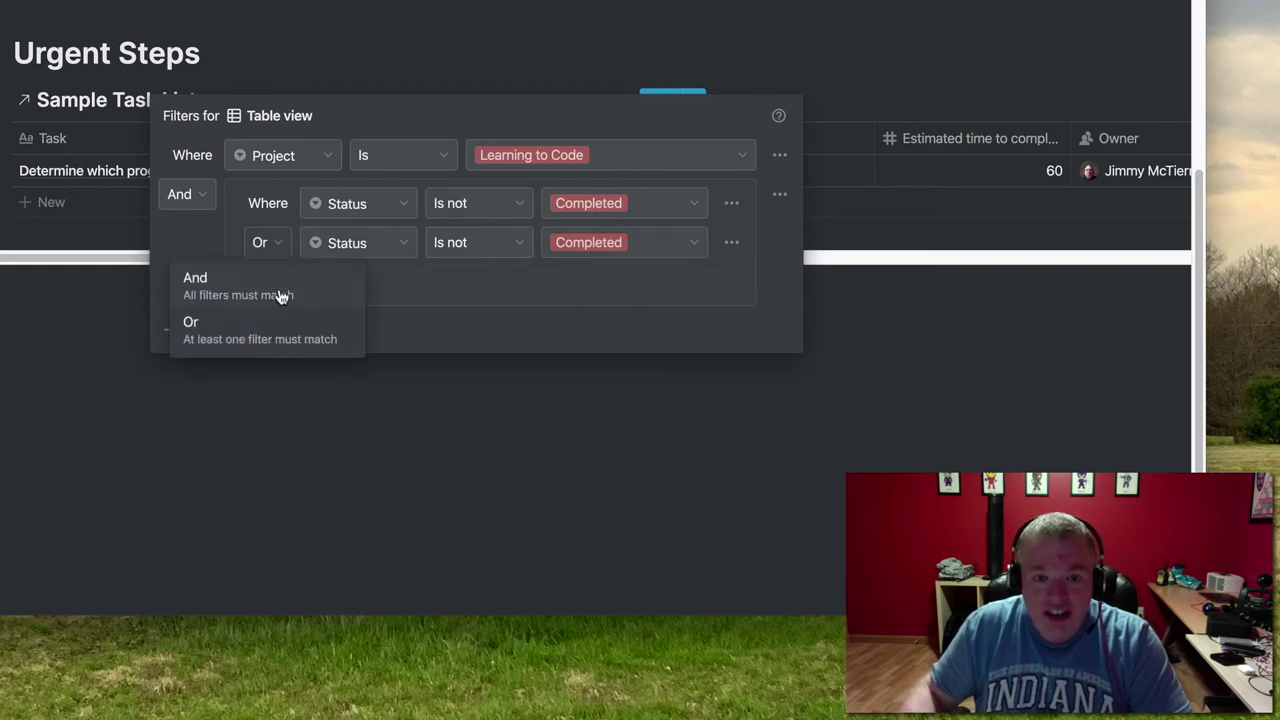
click(280, 296)
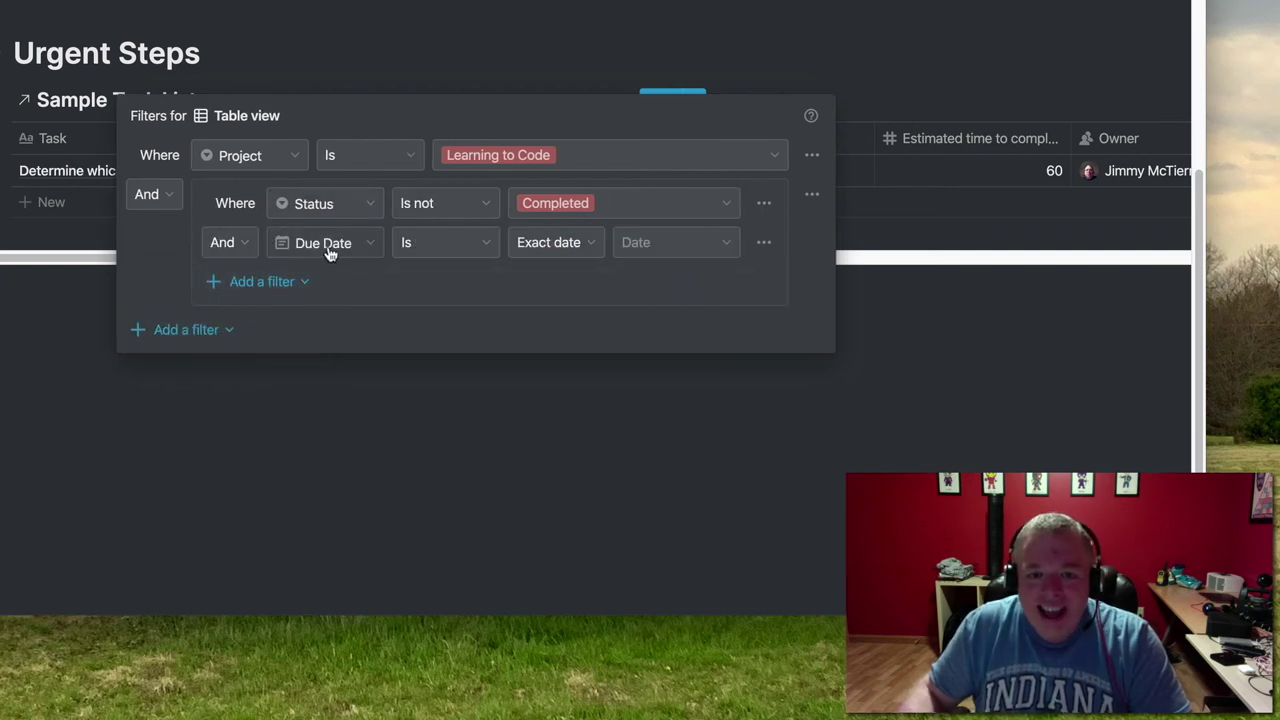
click(350, 247)
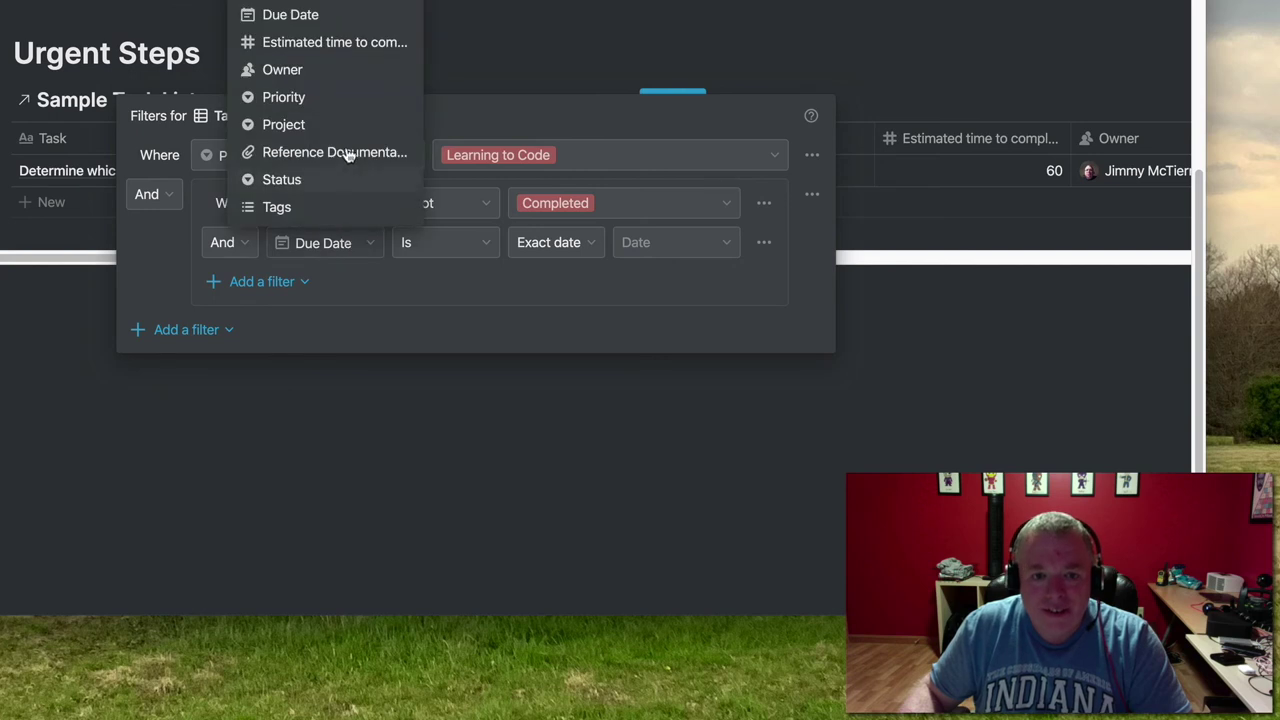
click(329, 97)
click(592, 251)
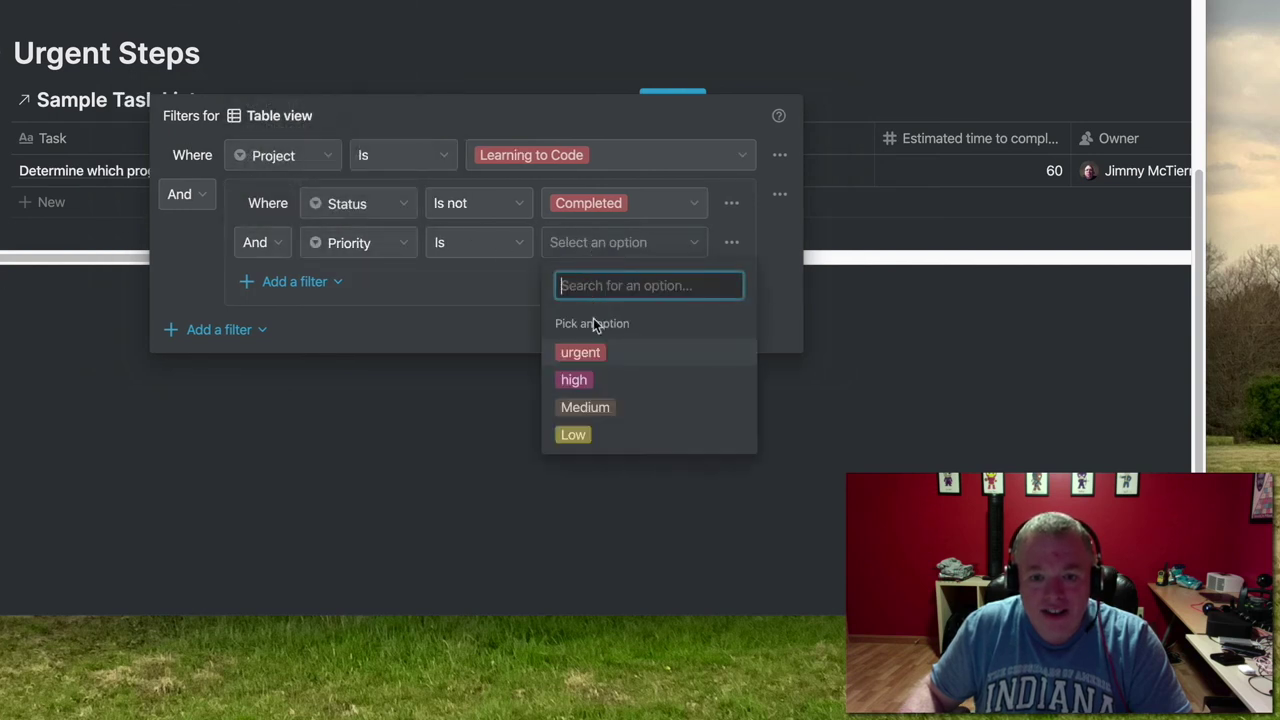
click(586, 353)
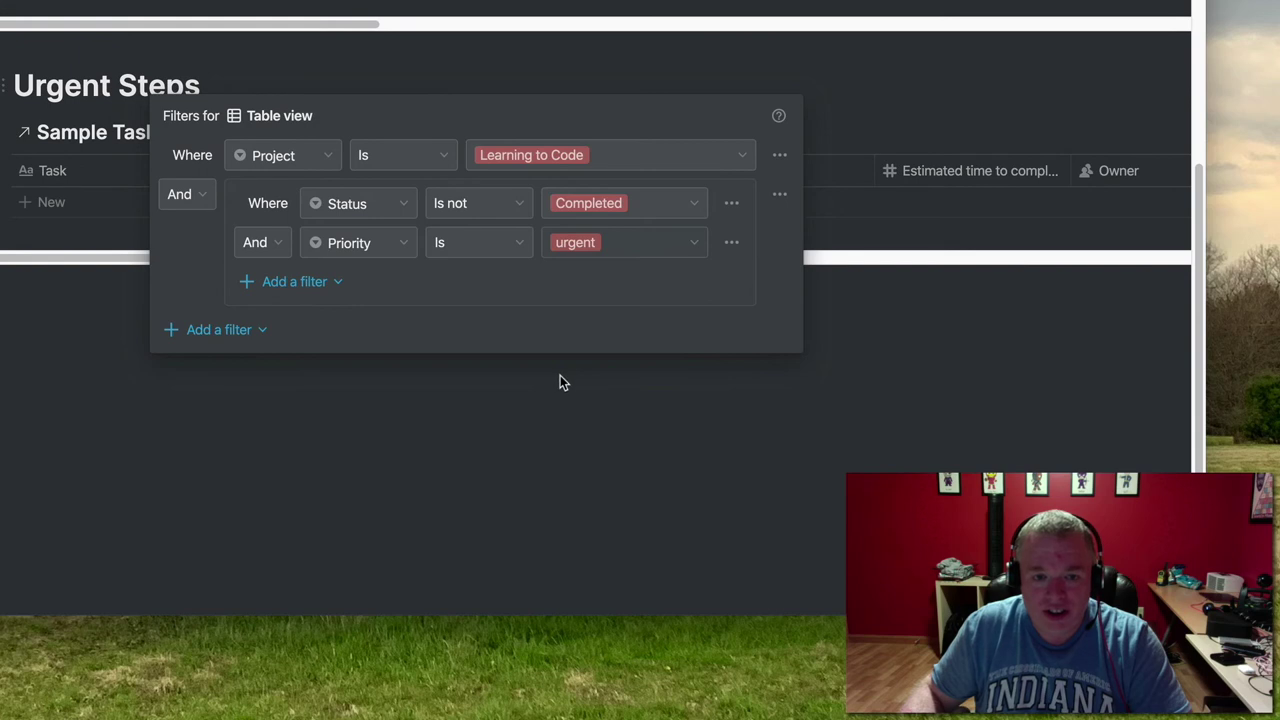
click(560, 378)
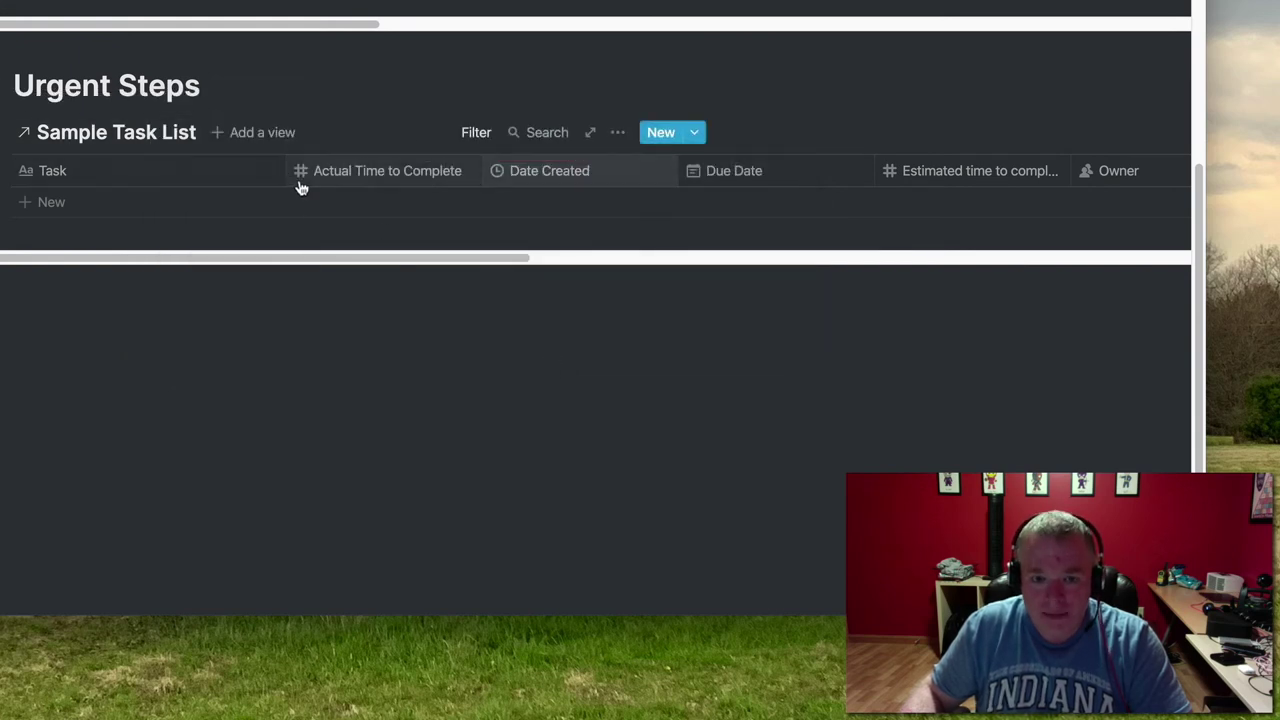
Set the Priority of the "Determine which programming language to" task to urgent in the Open Steps table and check it under Urgent Steps
scroll(488, 151, up, 1)
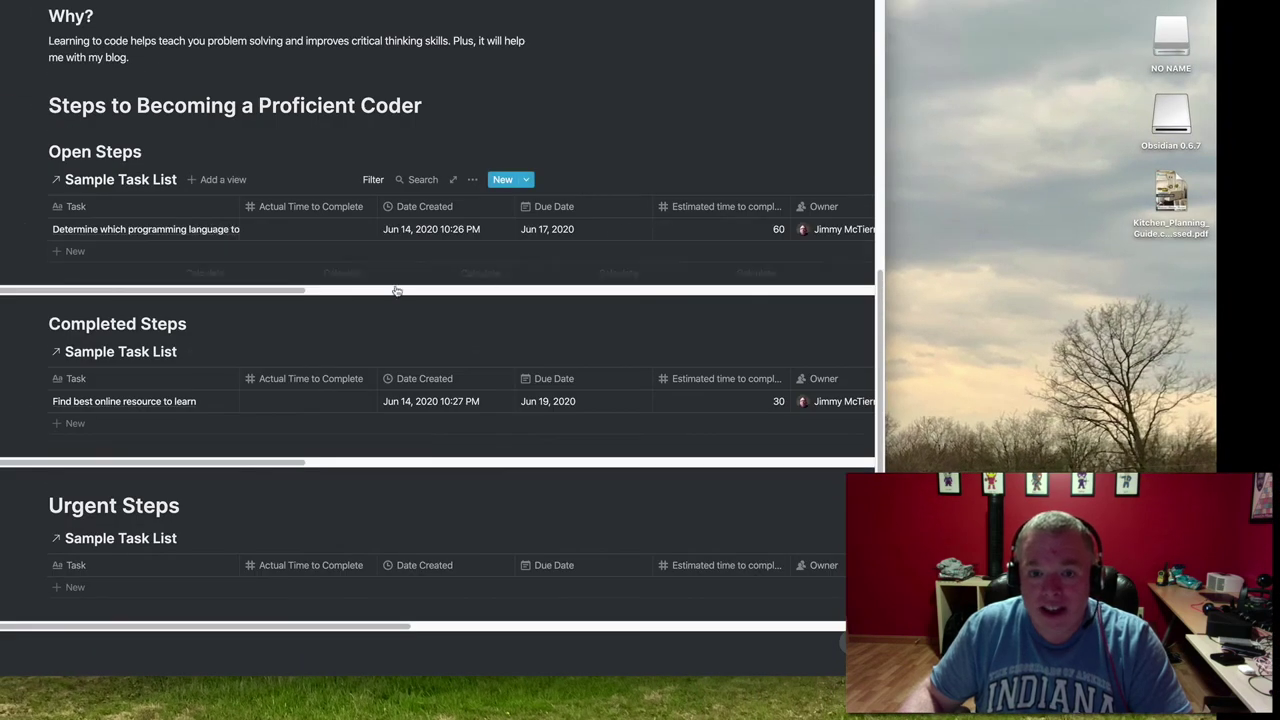
drag(286, 295, 547, 295)
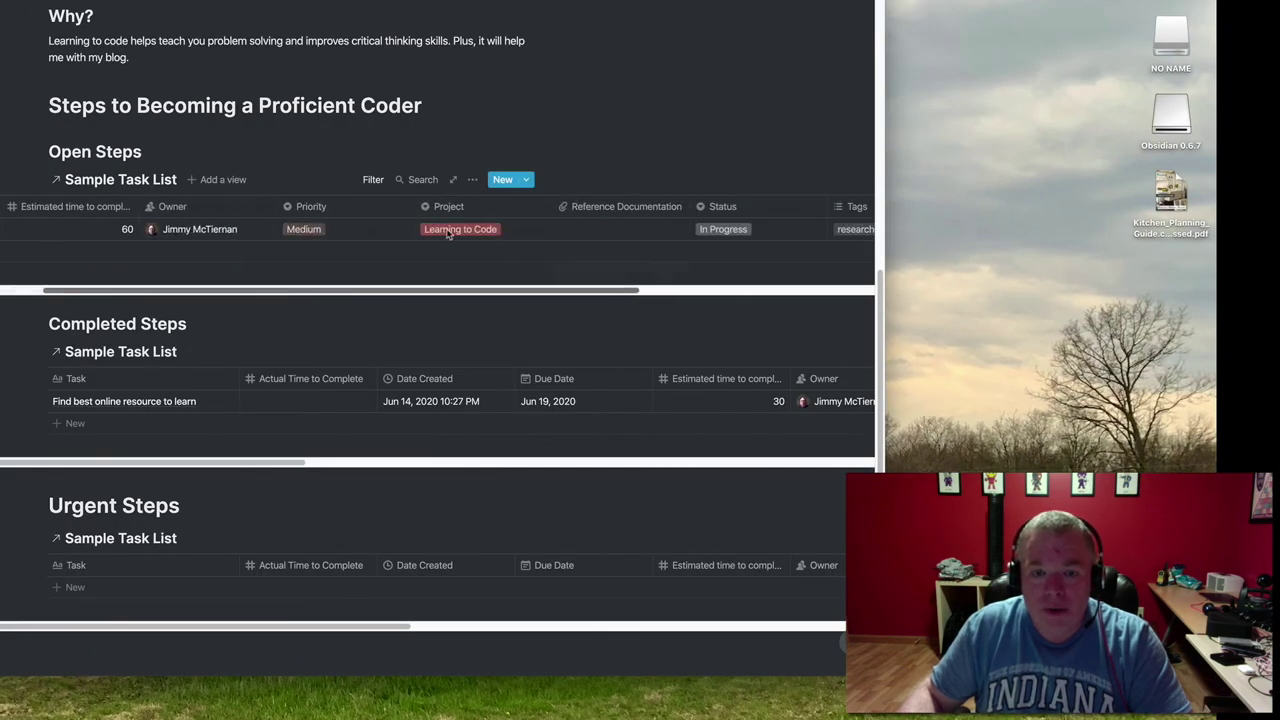
click(325, 232)
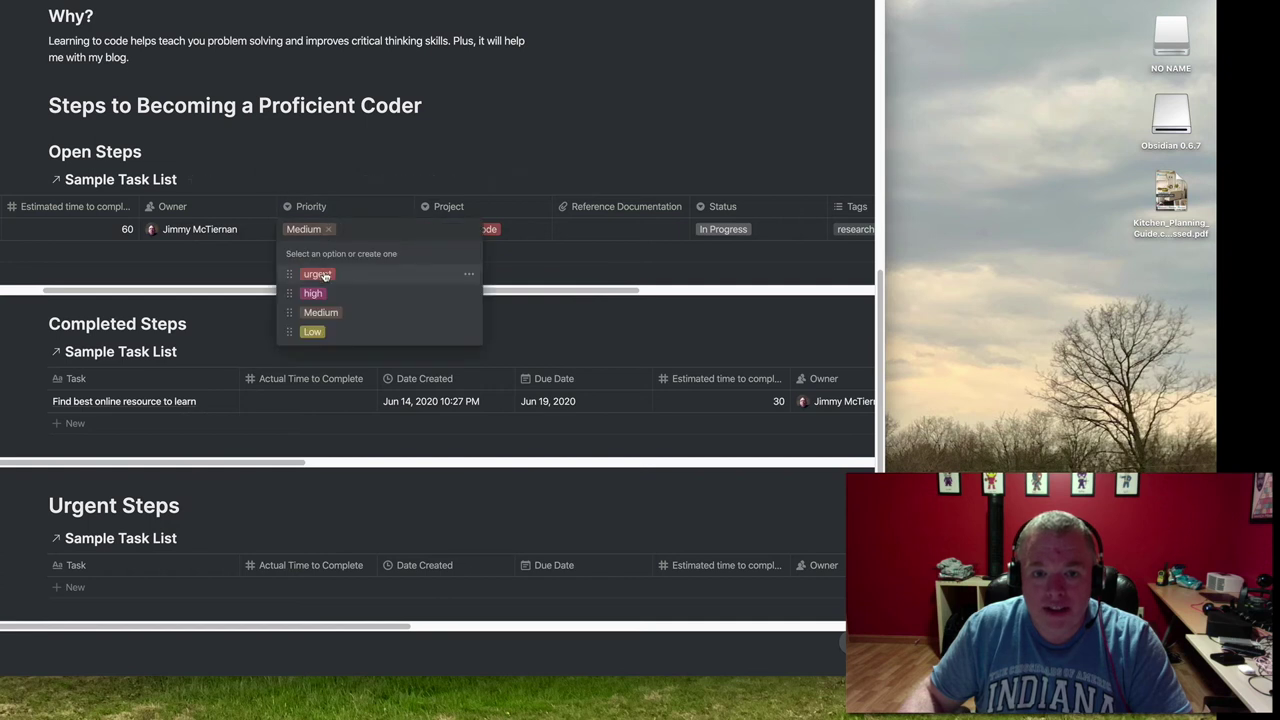
click(325, 276)
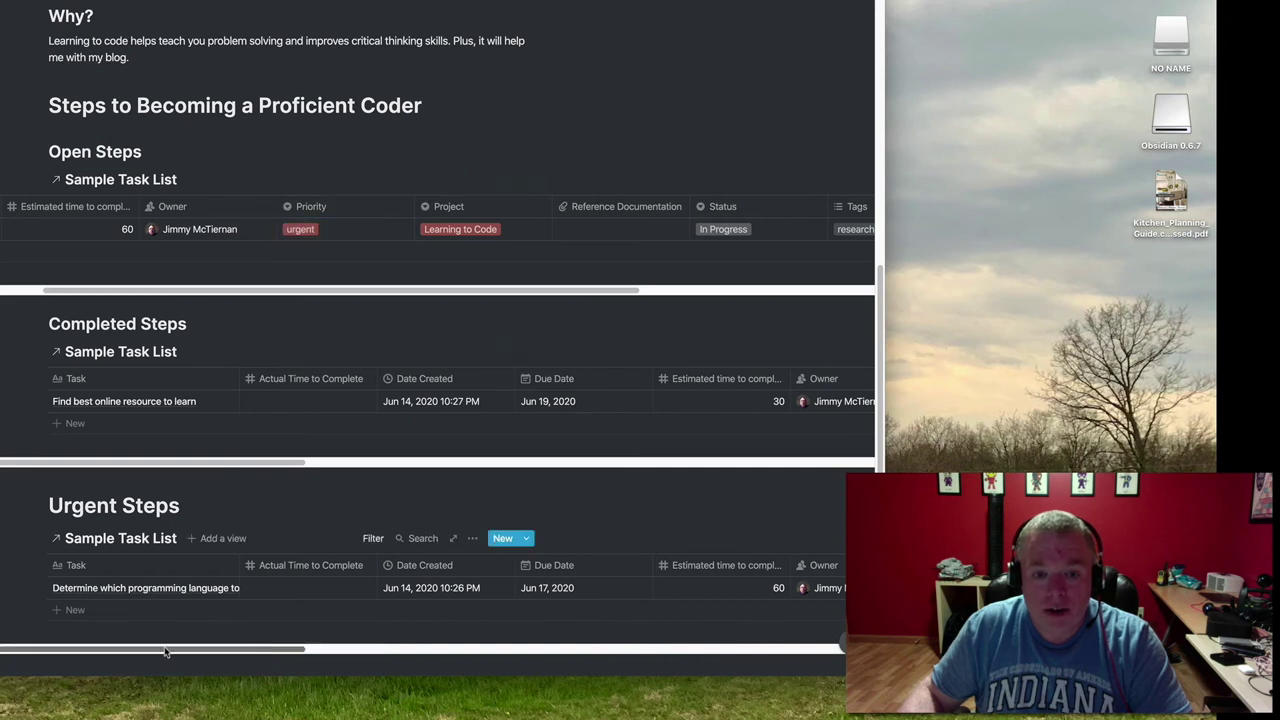
drag(243, 291, 83, 271)
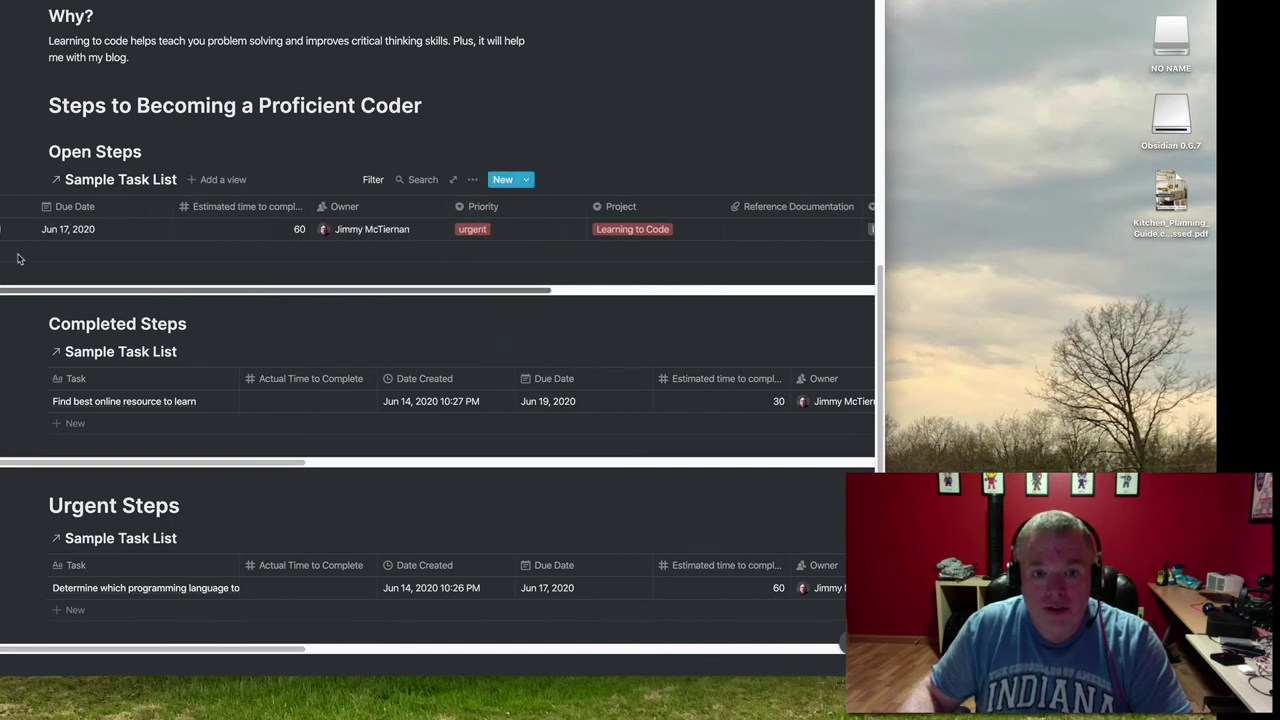
scroll(400, 480, down, 2)
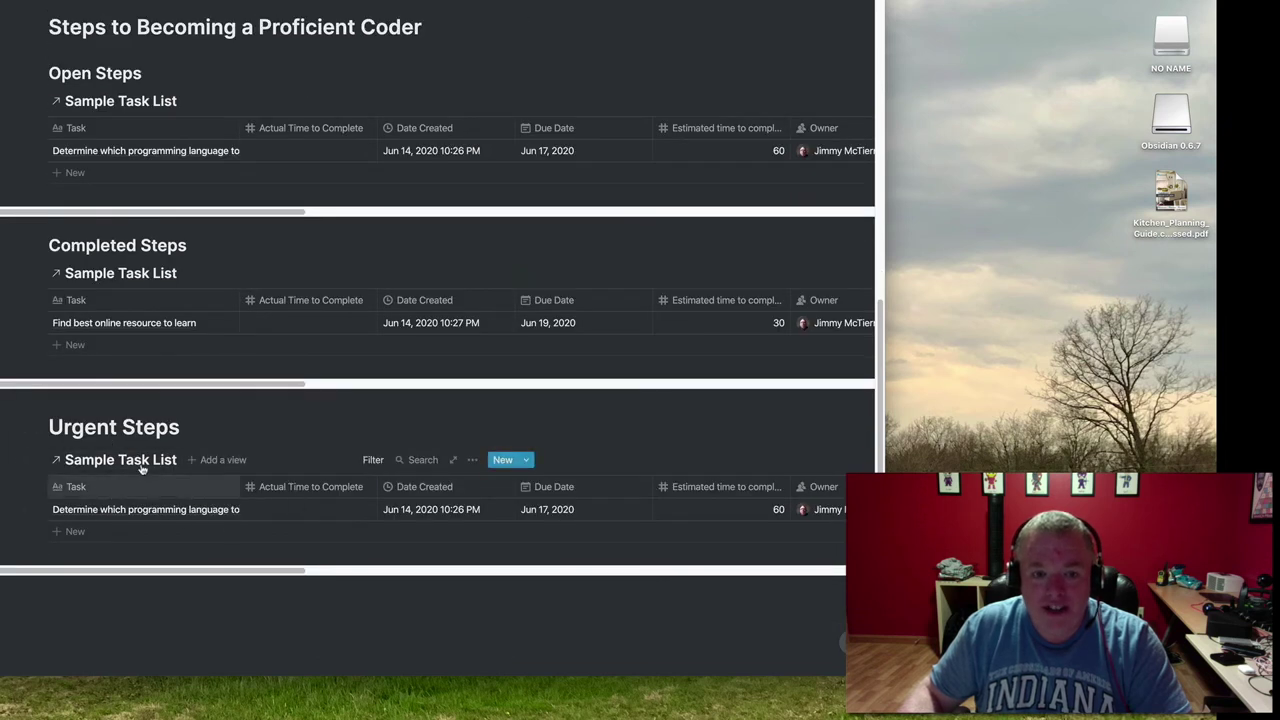
scroll(158, 505, up, 3)
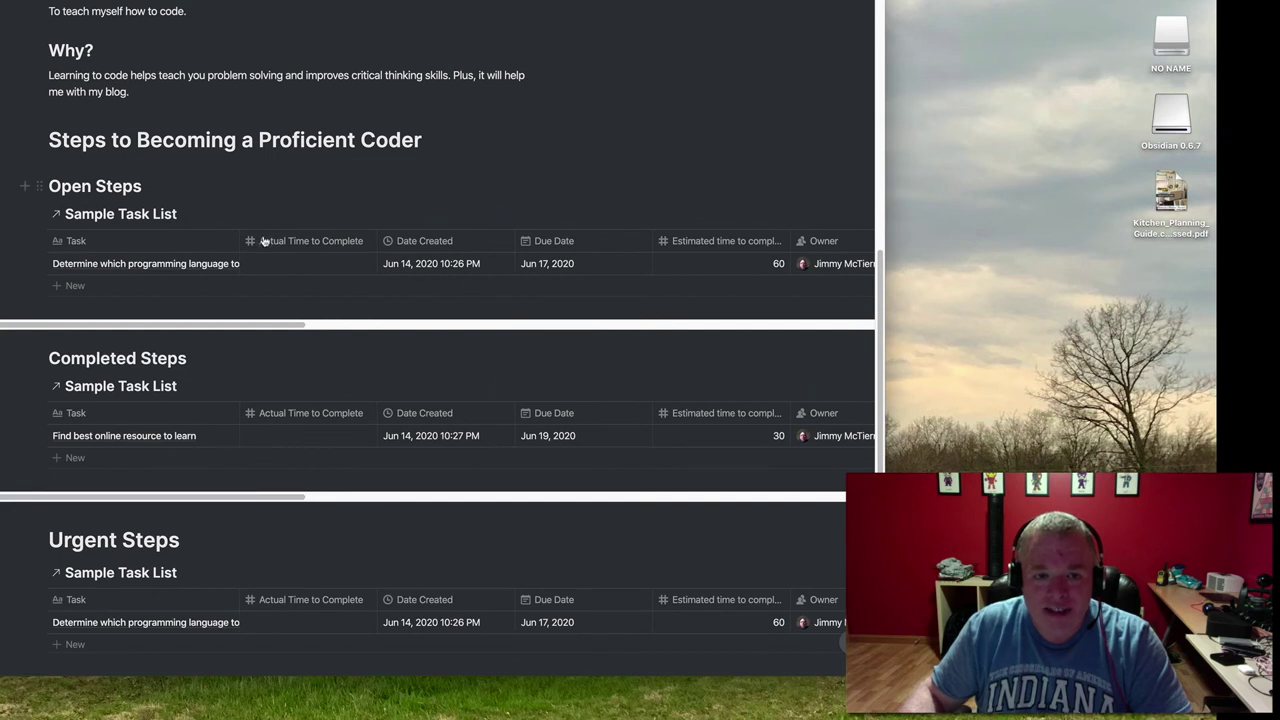
scroll(263, 241, up, 1)
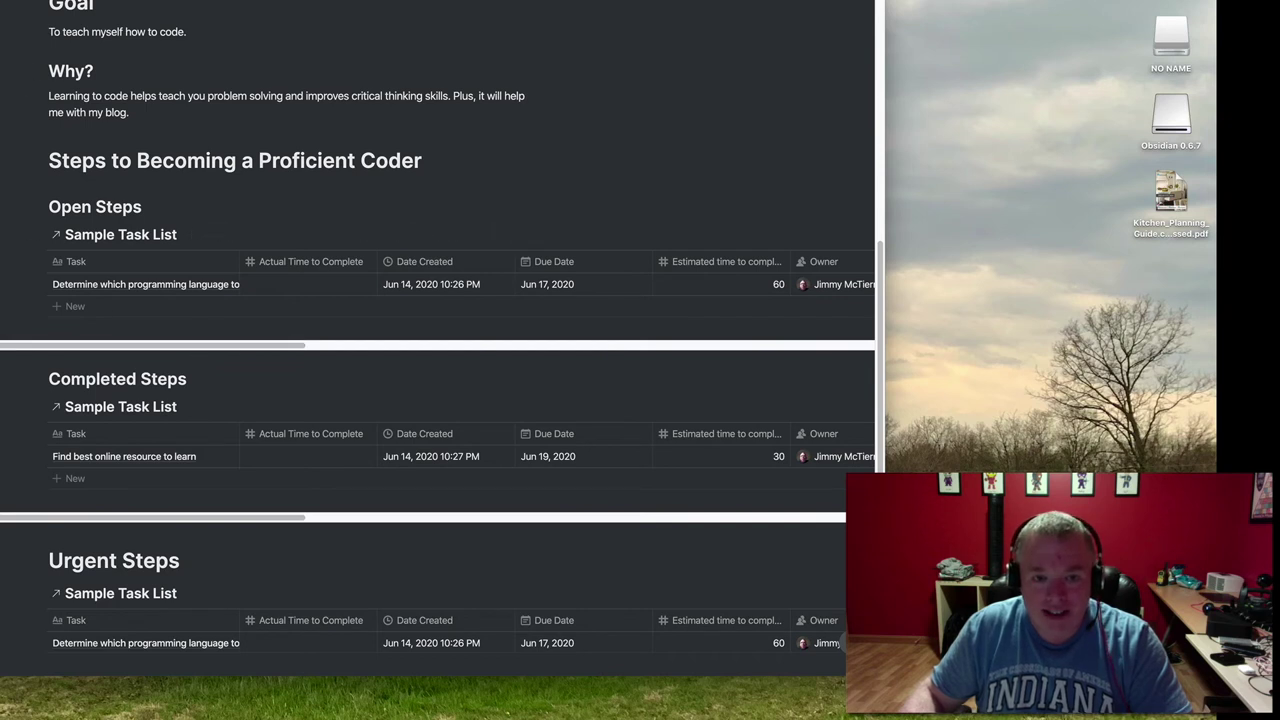
scroll(374, 354, down, 3)
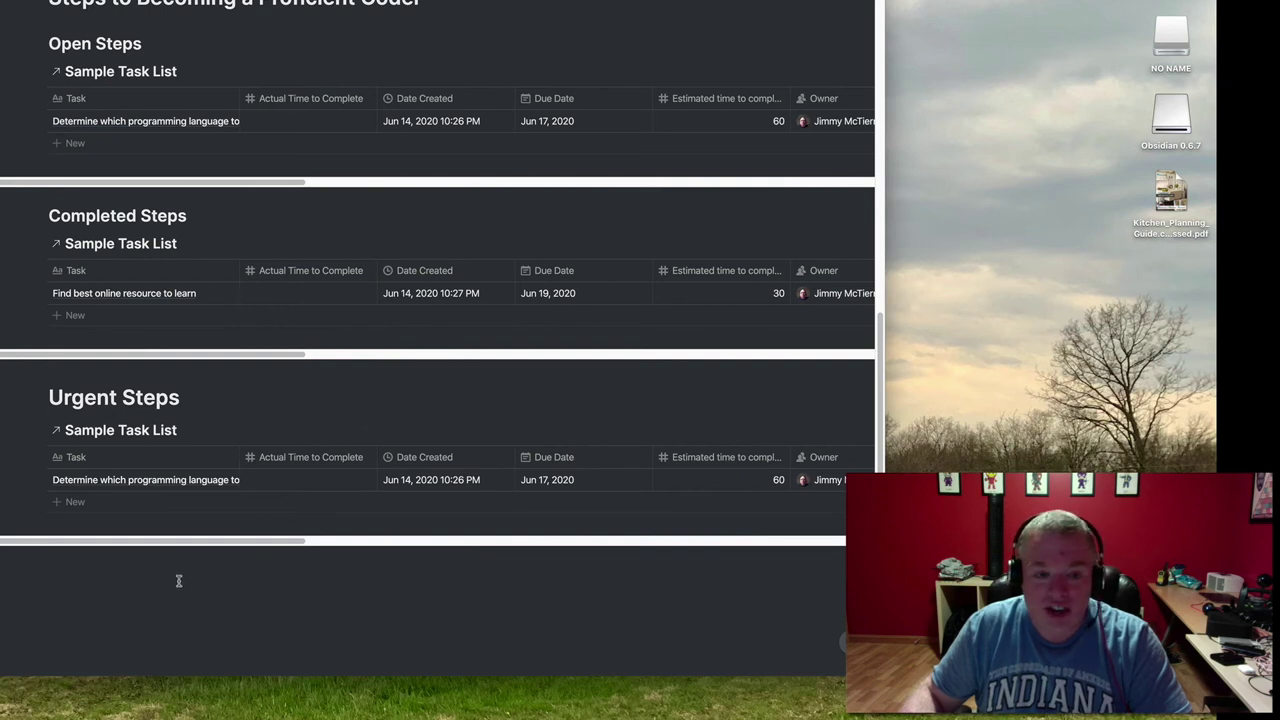
Return to the Task Management in Notion page and open the Kitchen Renovation project
scroll(213, 325, up, 5)
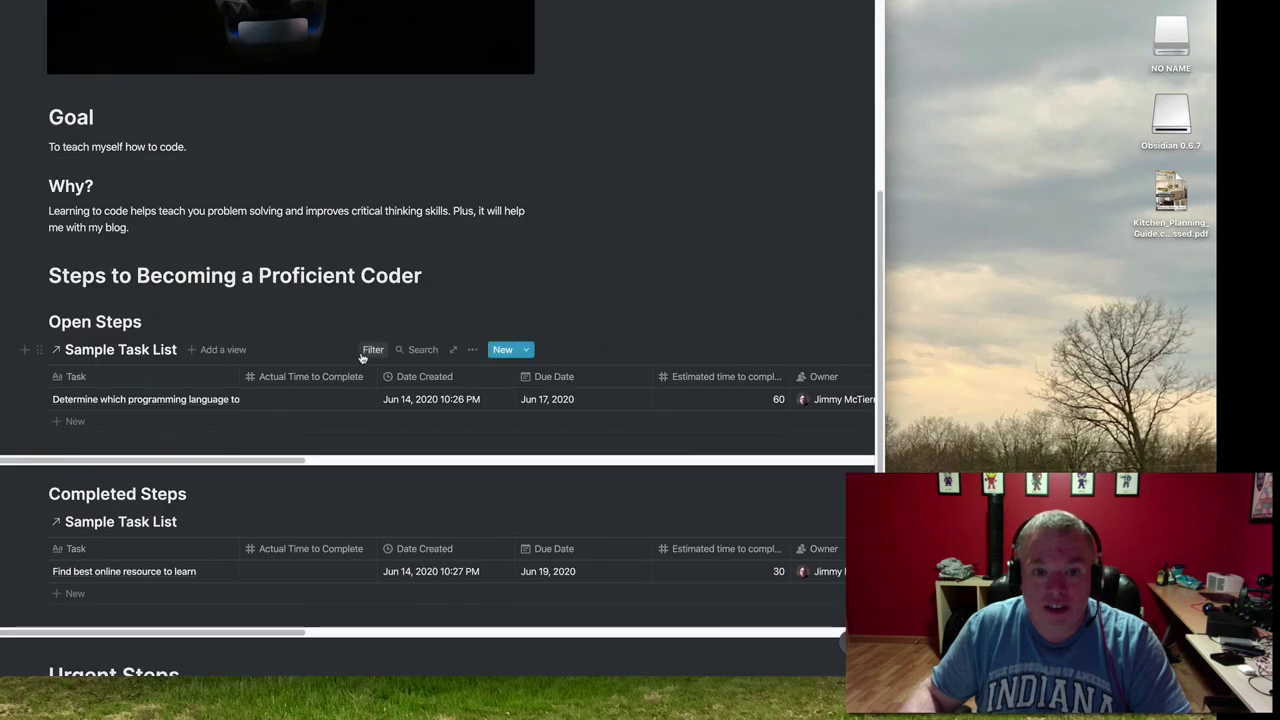
scroll(363, 343, up, 10)
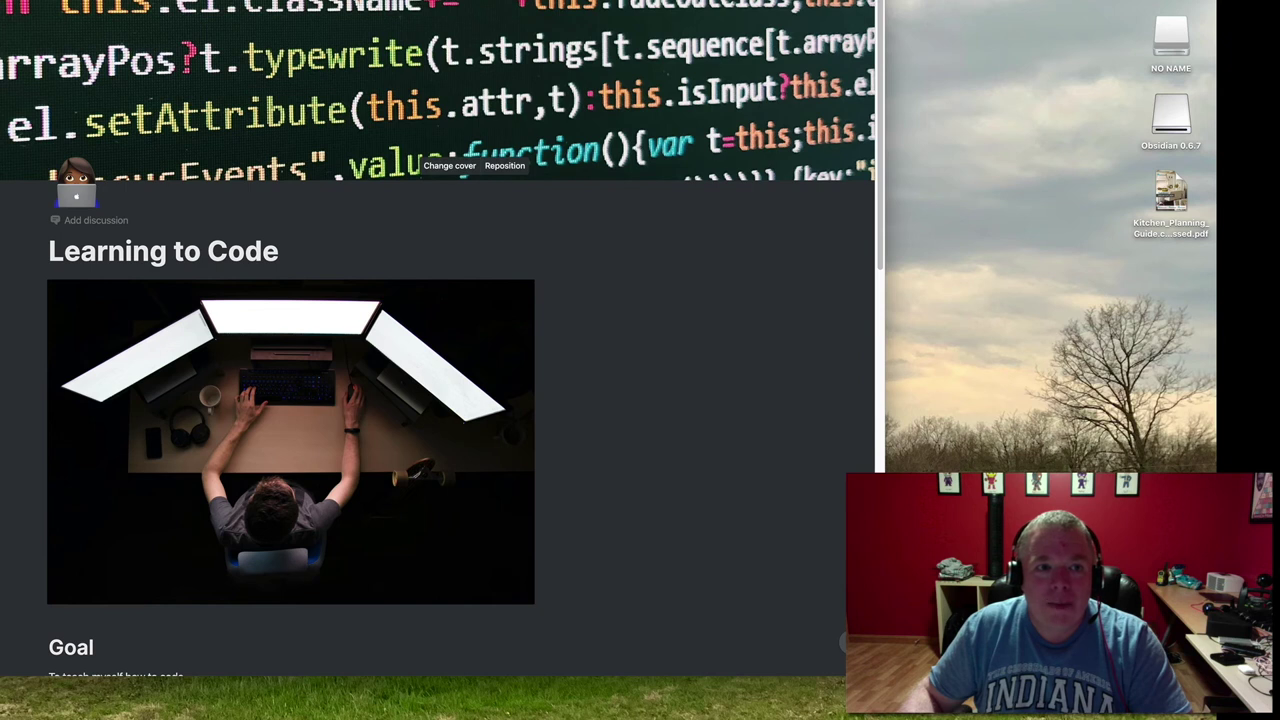
key(super+bracketleft)
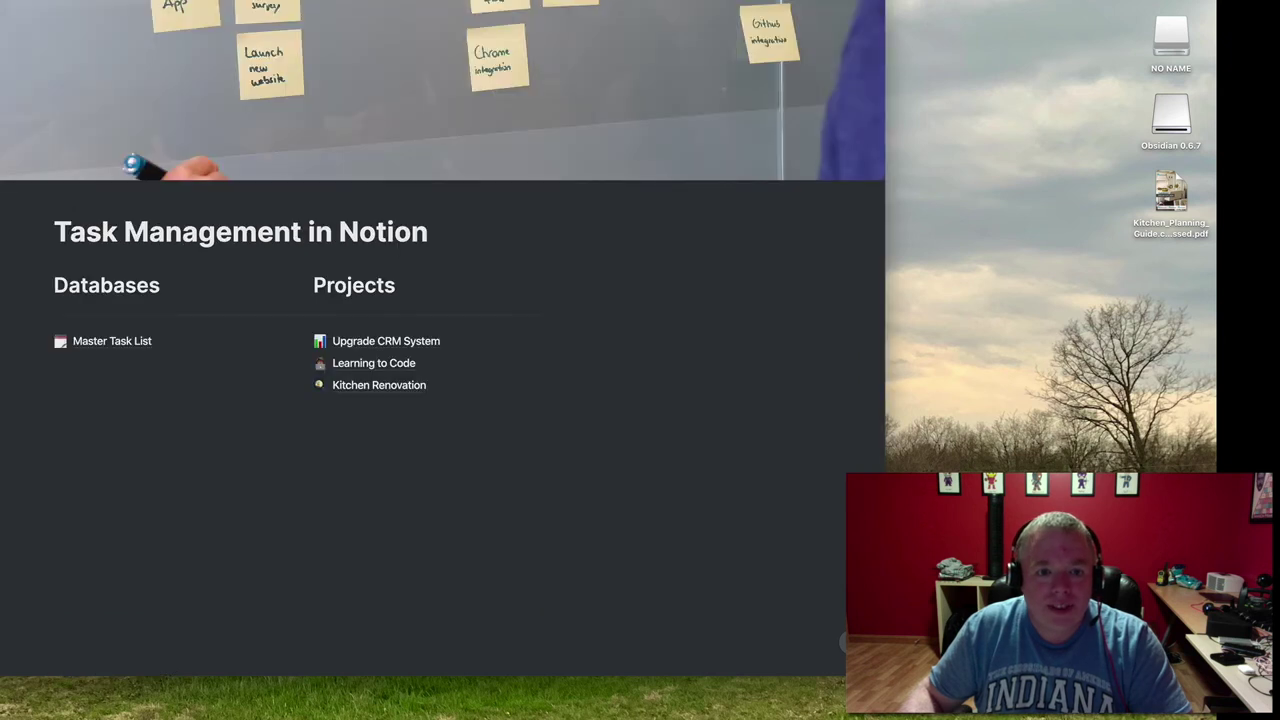
click(400, 386)
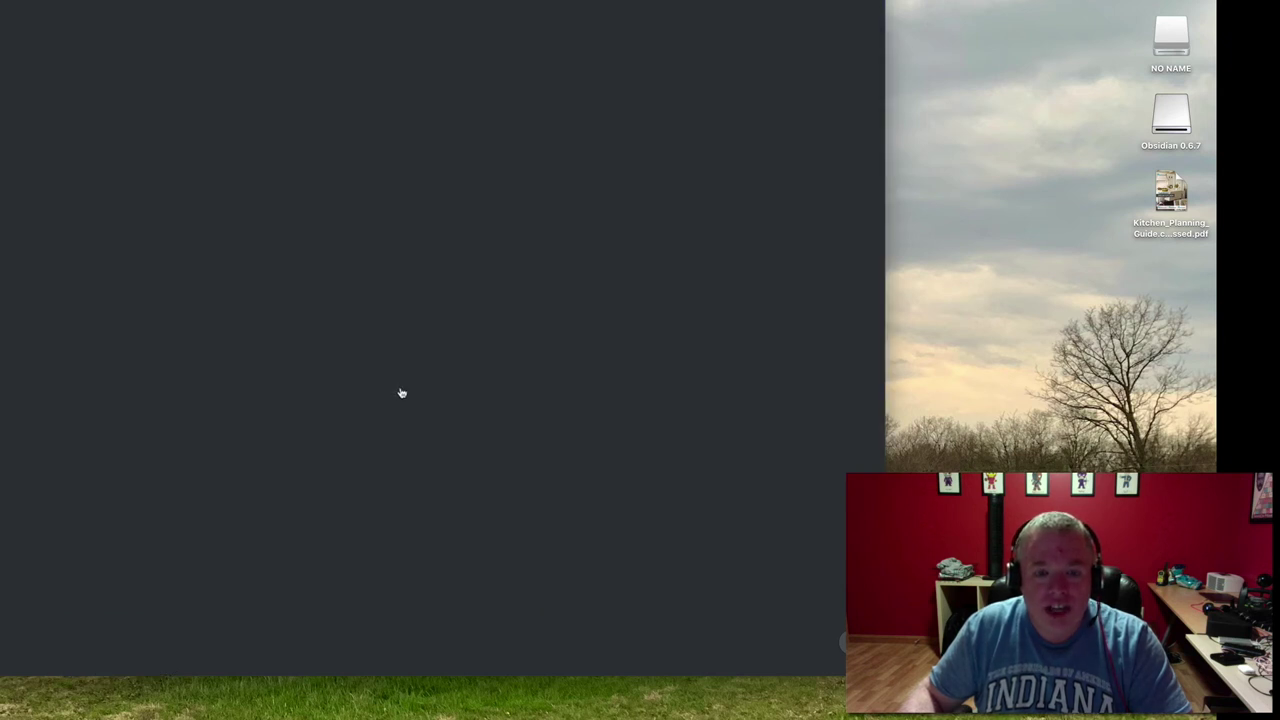
Insert a linked database of Sample Task List under the Open Tasks heading on the Kitchen Renovation page
scroll(498, 304, down, 2)
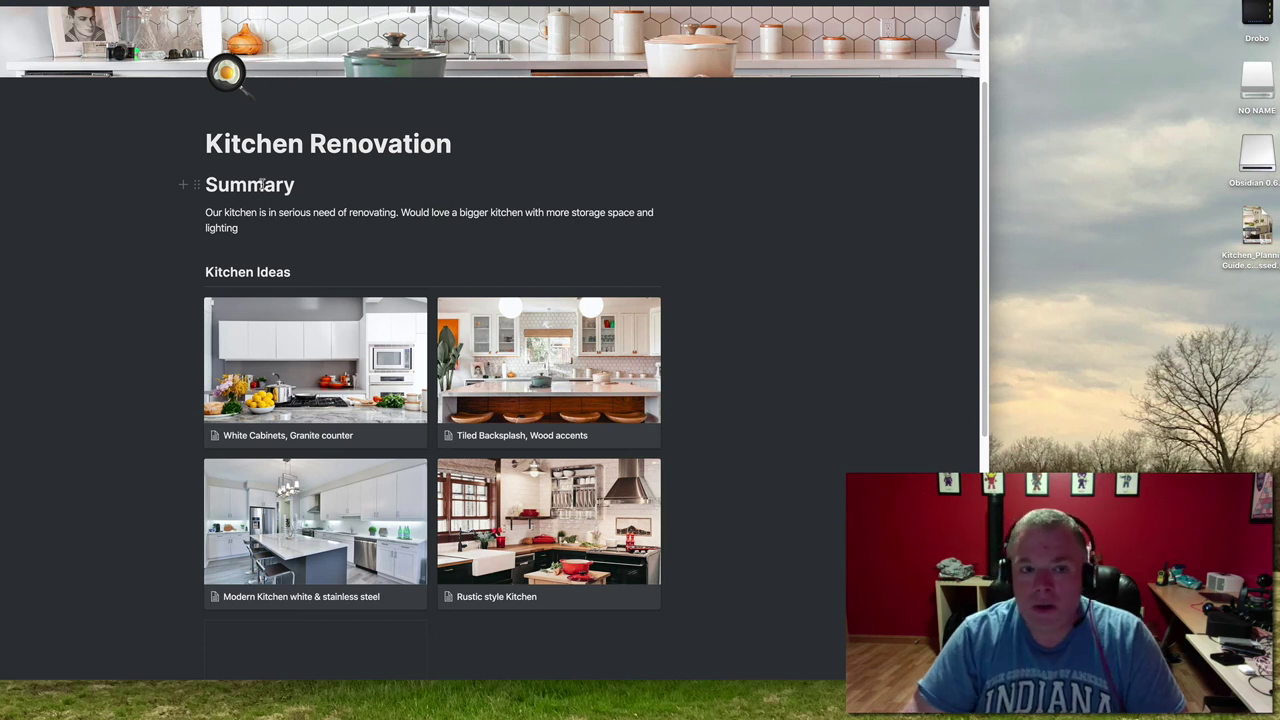
scroll(445, 272, down, 5)
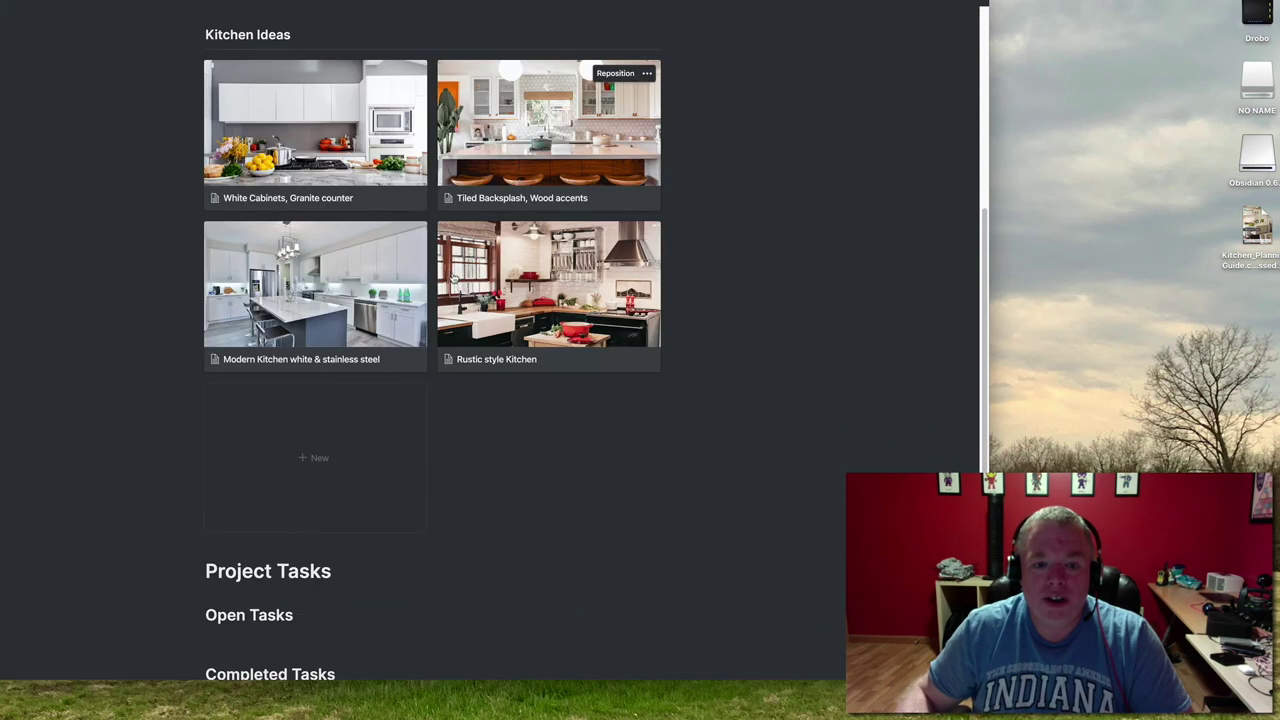
scroll(487, 297, down, 4)
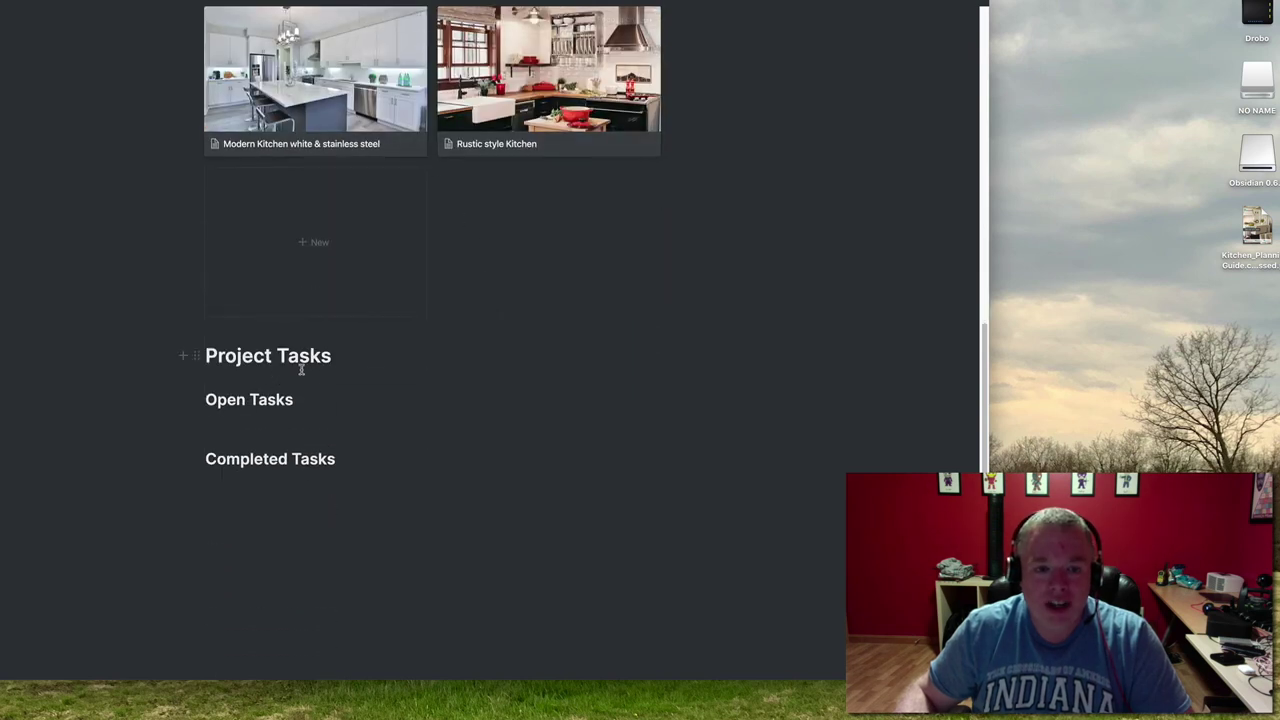
click(262, 425)
text(/t)
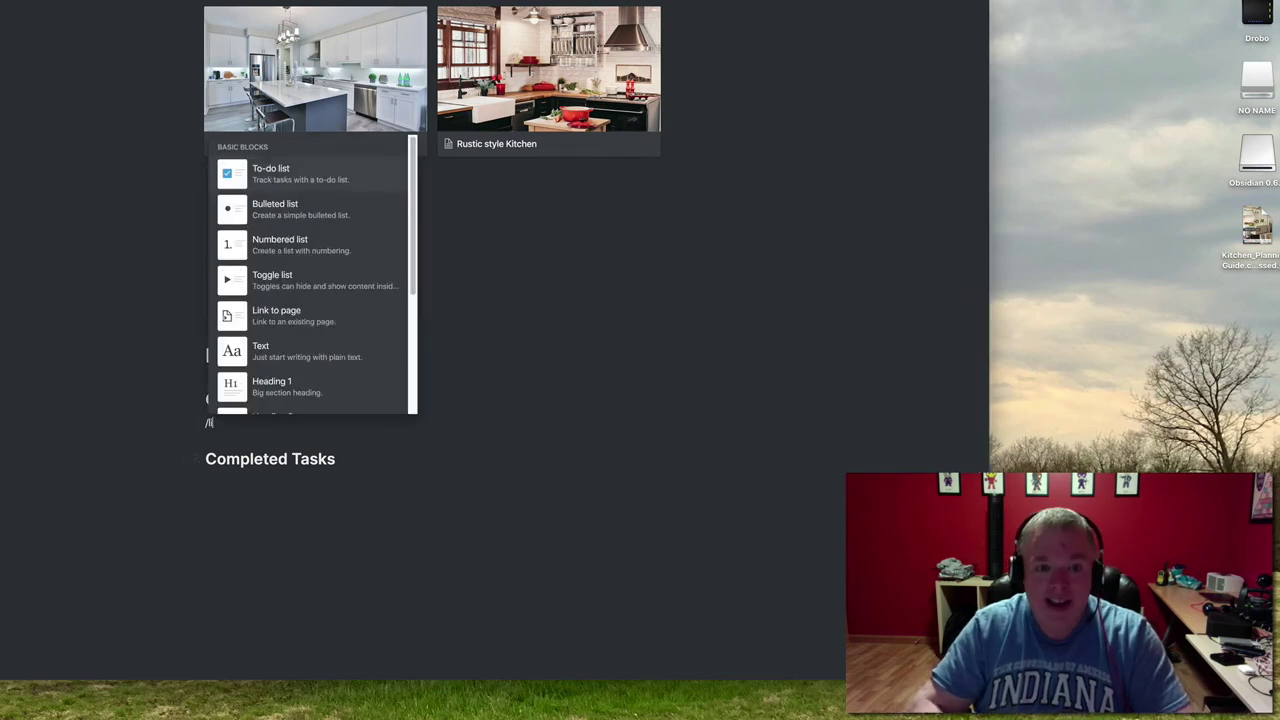
text(ink)
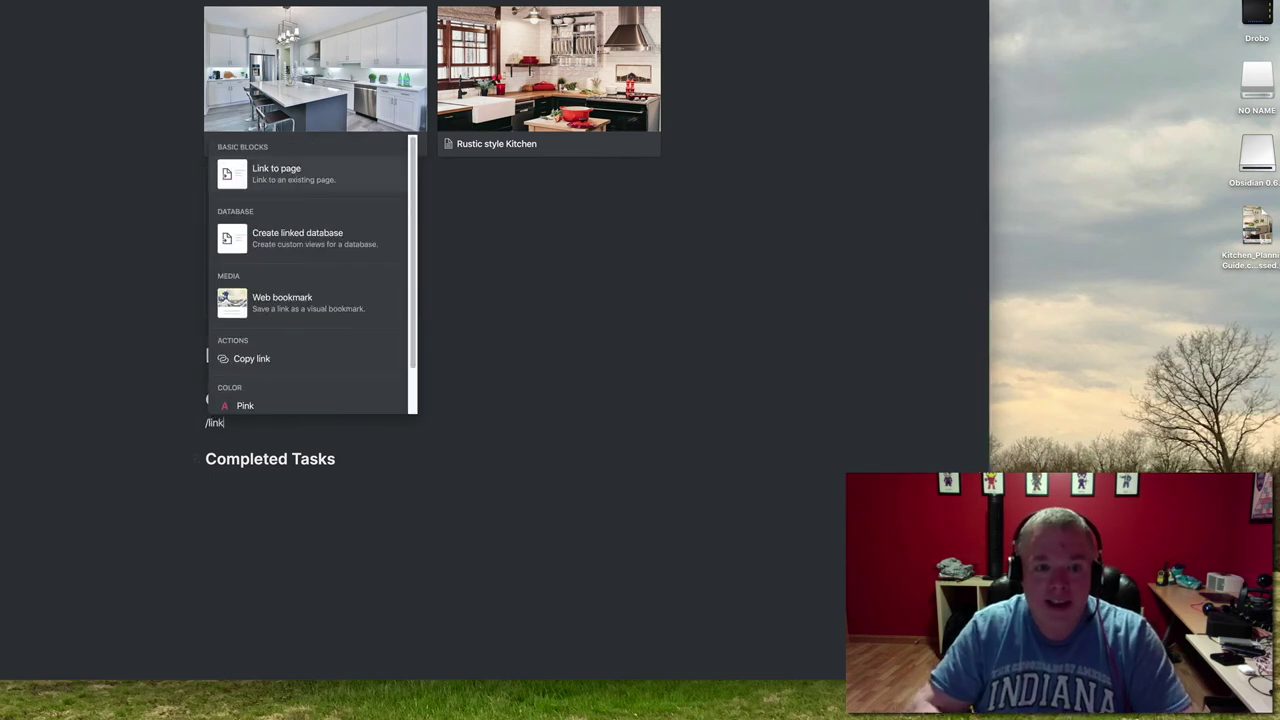
click(338, 238)
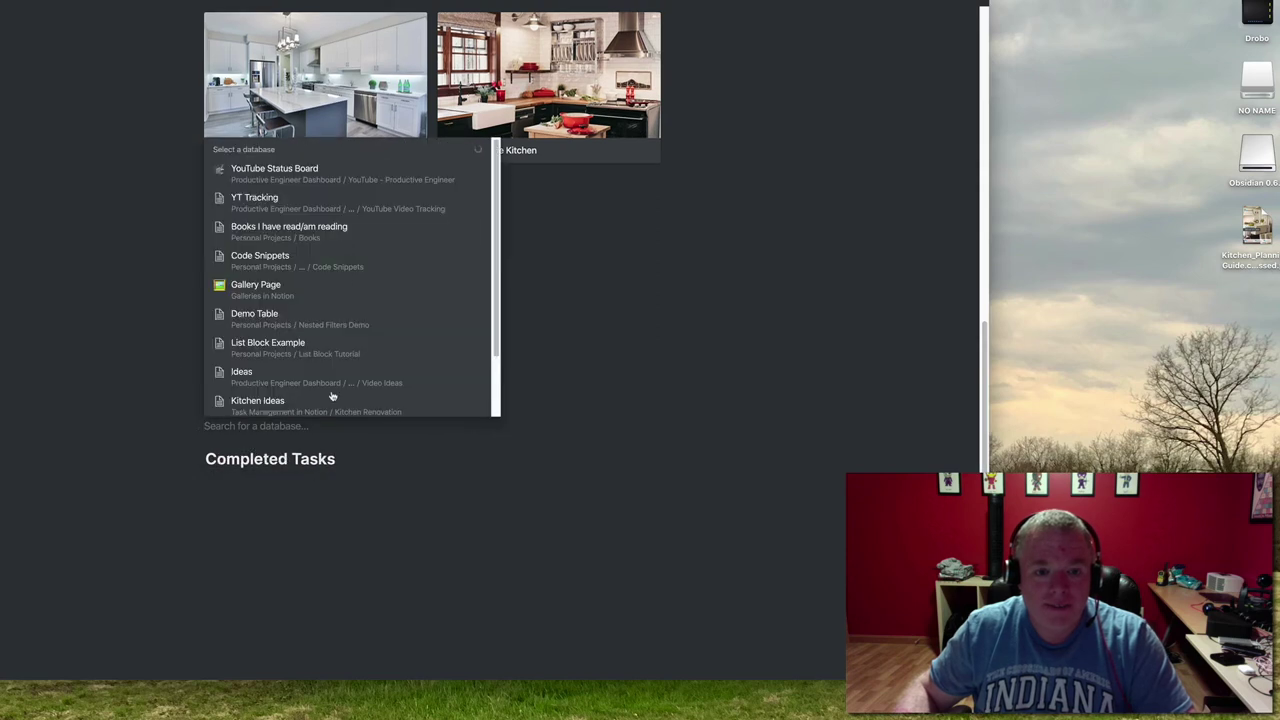
scroll(336, 385, down, 2)
click(325, 362)
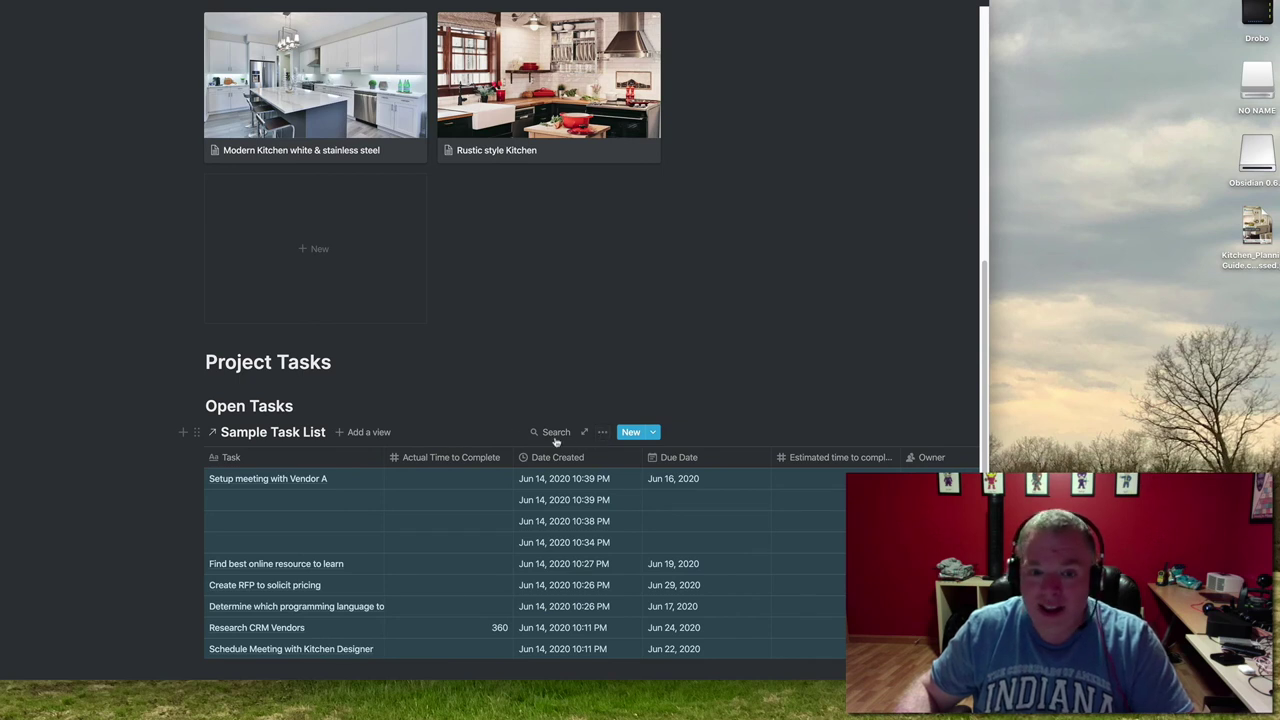
Add a filter to the Open Tasks table requiring that Project is kitchen renovation
click(602, 432)
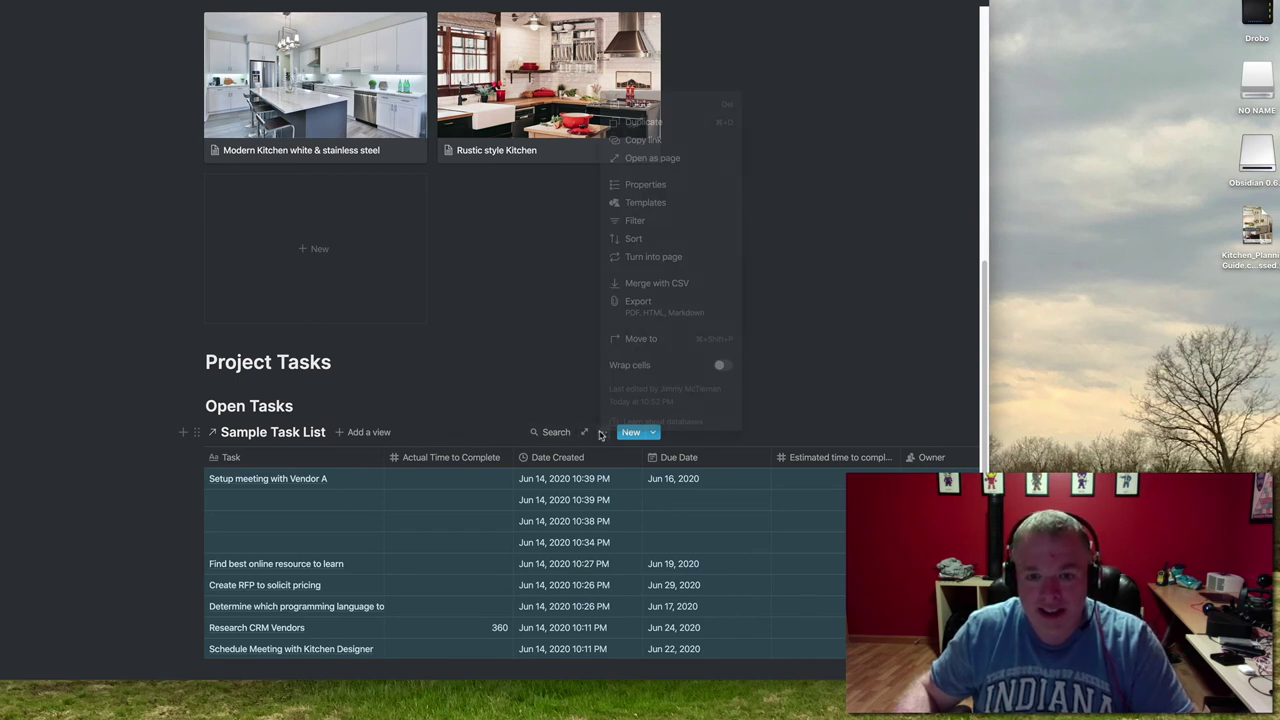
click(650, 222)
click(409, 553)
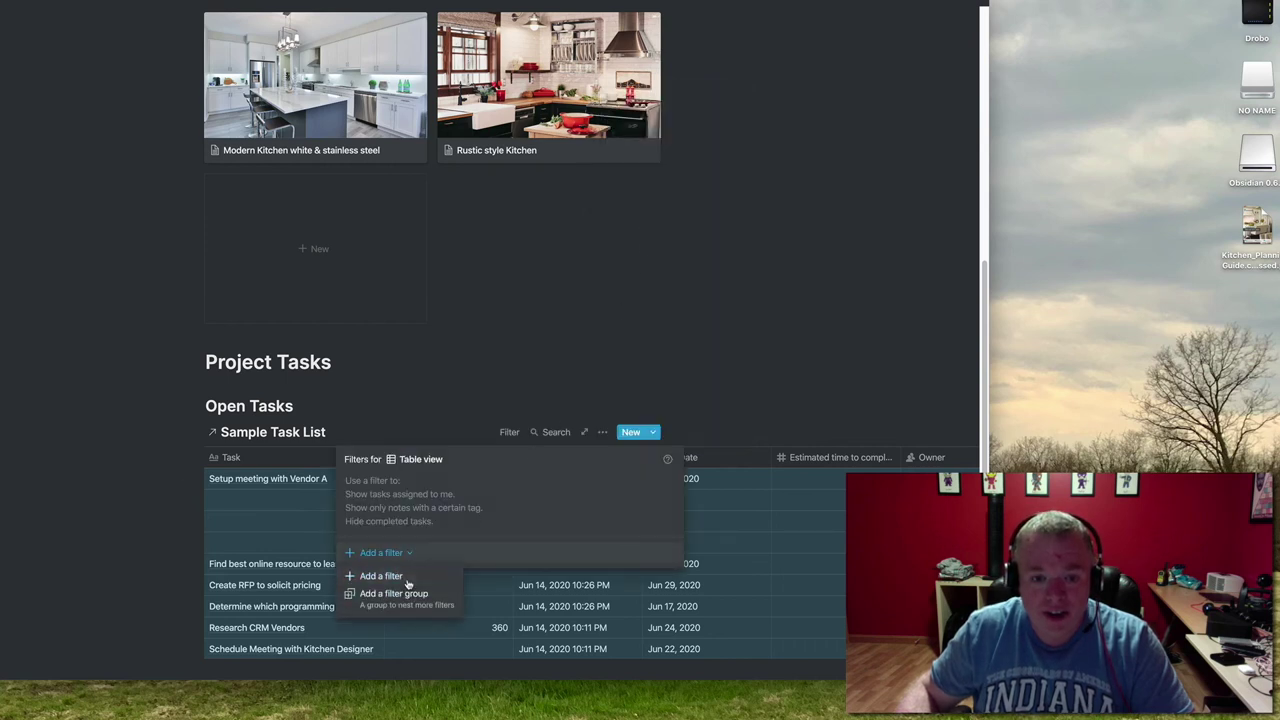
click(407, 584)
click(420, 485)
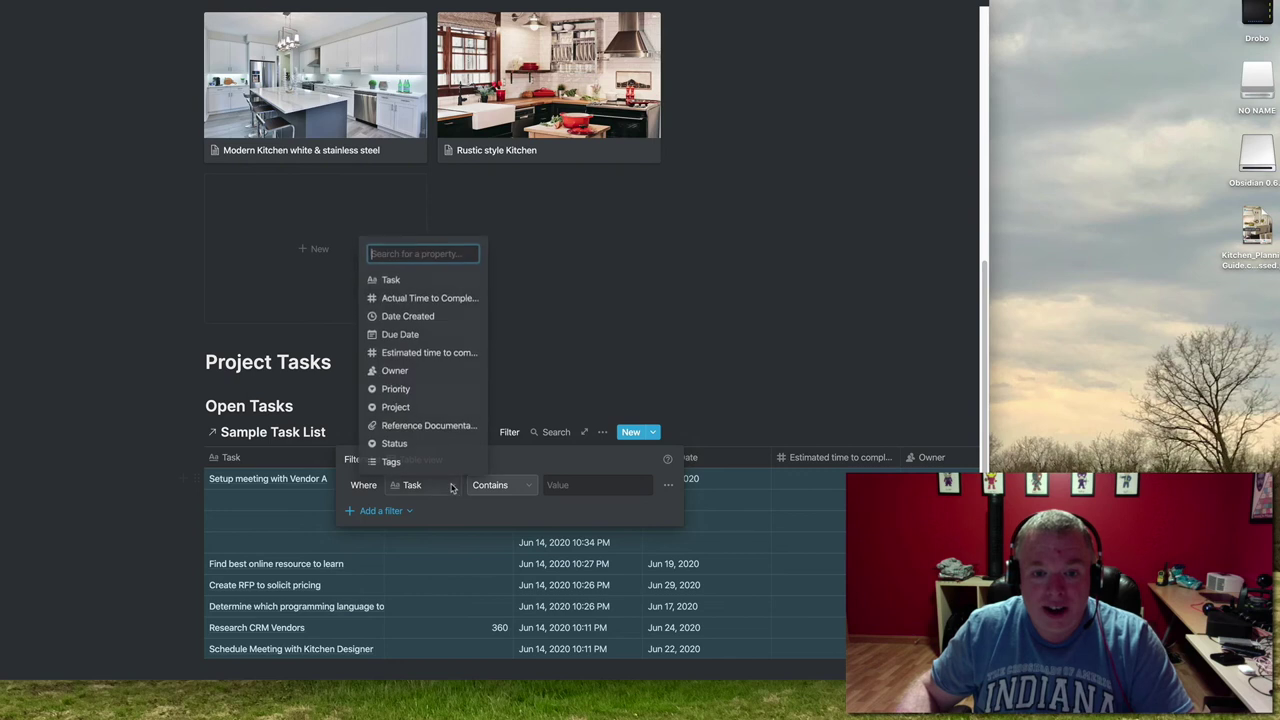
click(396, 408)
click(564, 488)
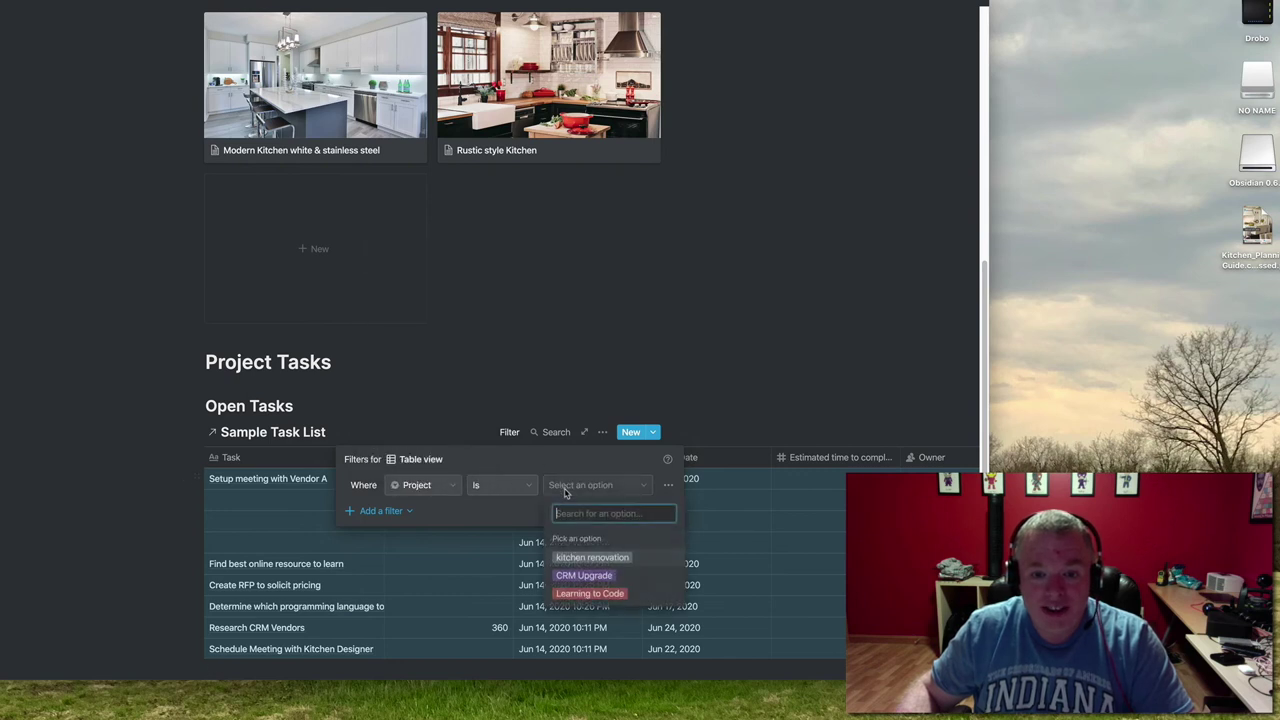
click(590, 557)
Add an And condition to the Open Tasks filter requiring that Status is not Completed, and close the filter settings
click(402, 510)
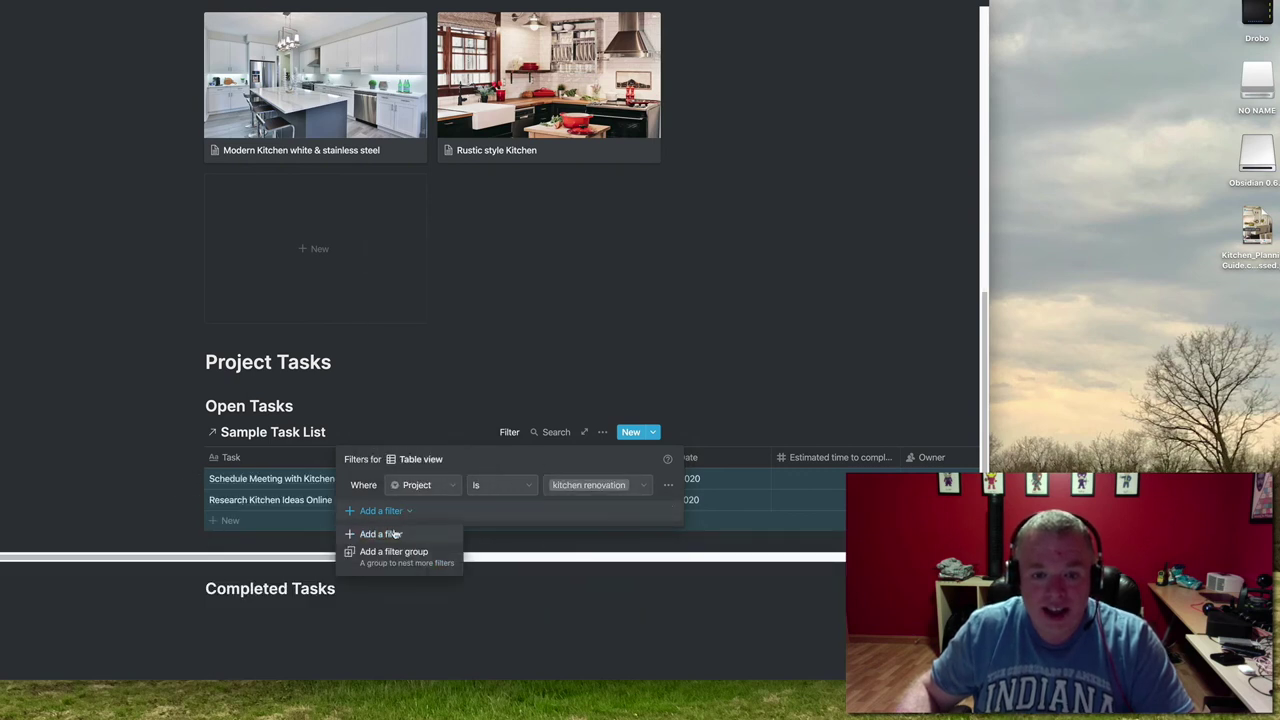
click(380, 534)
click(420, 511)
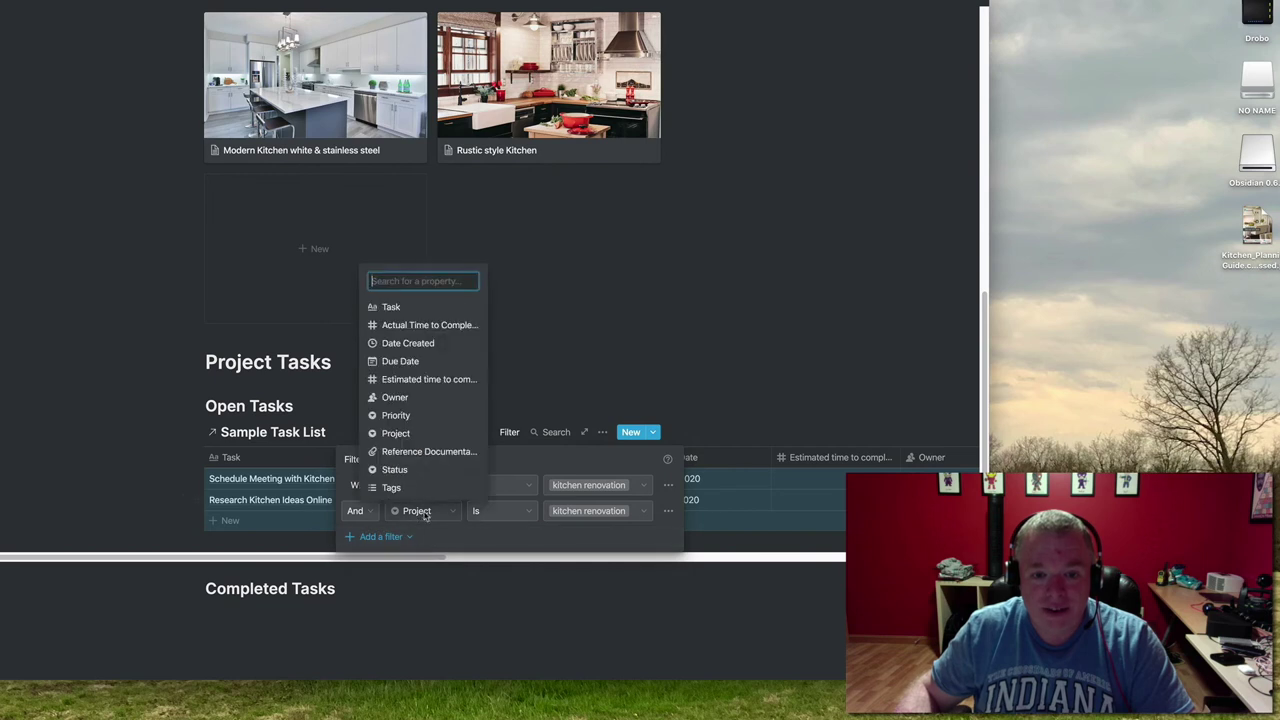
click(405, 469)
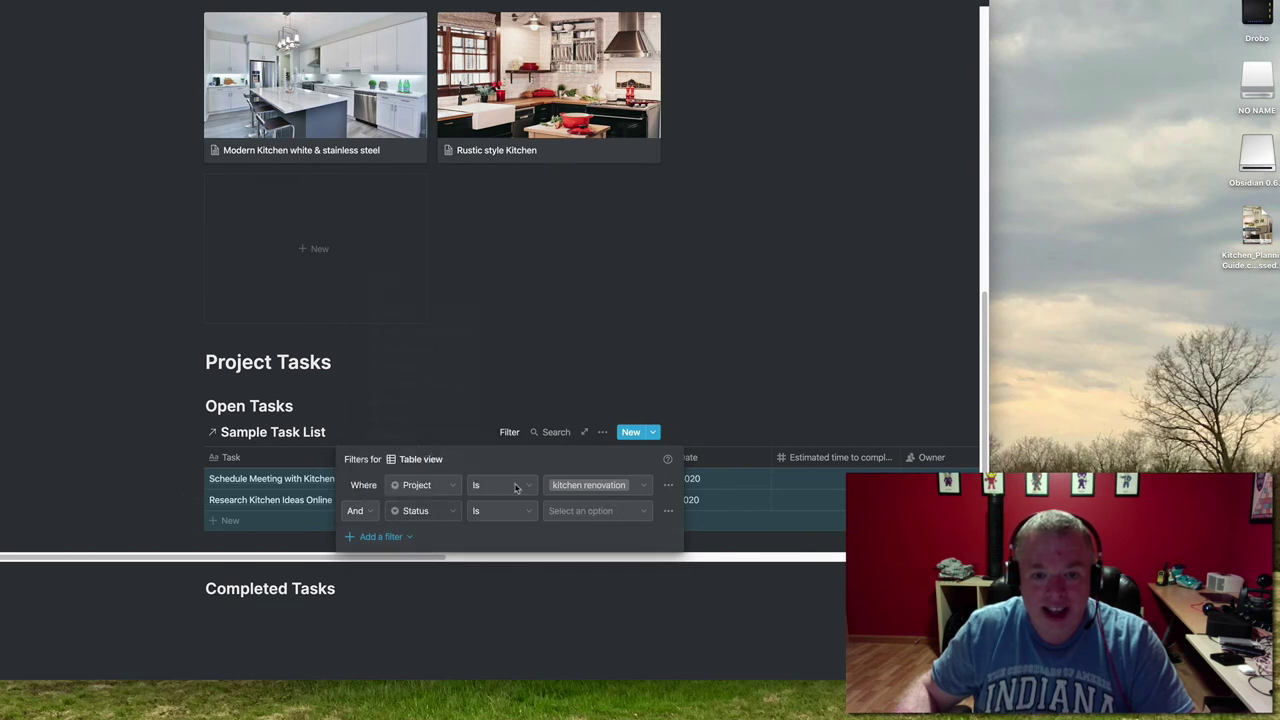
click(518, 514)
click(500, 555)
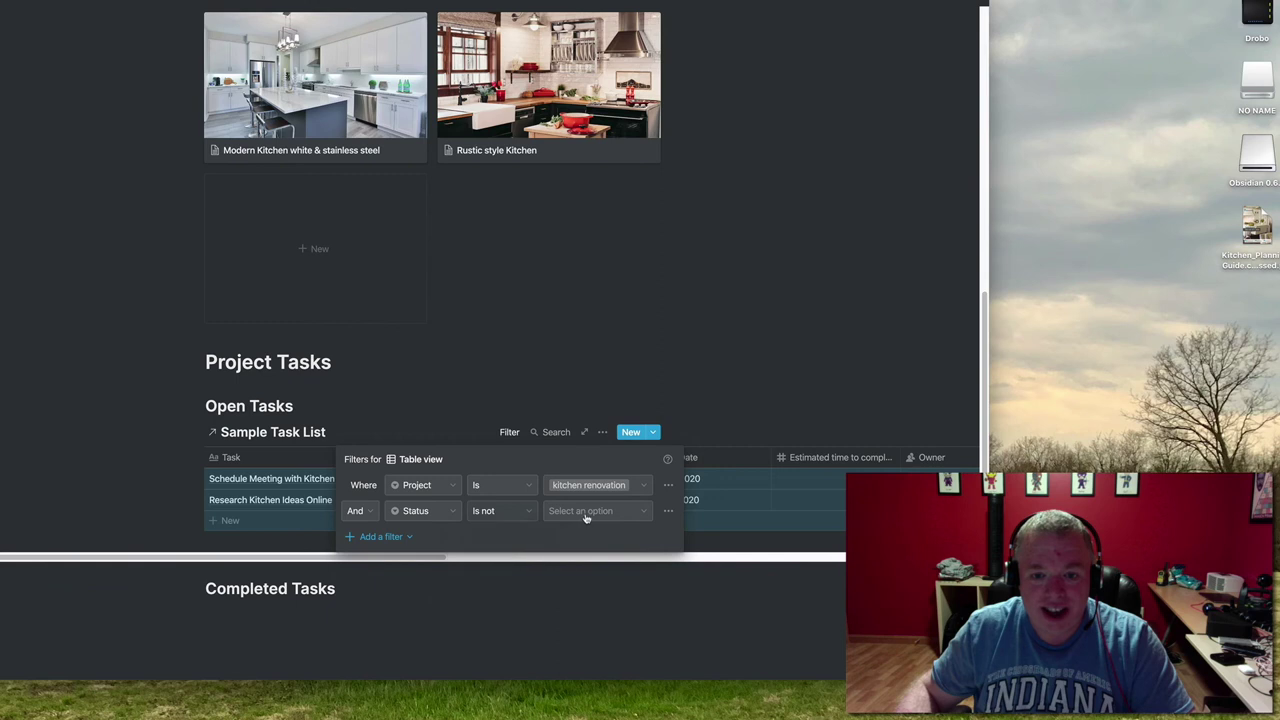
click(587, 516)
click(586, 620)
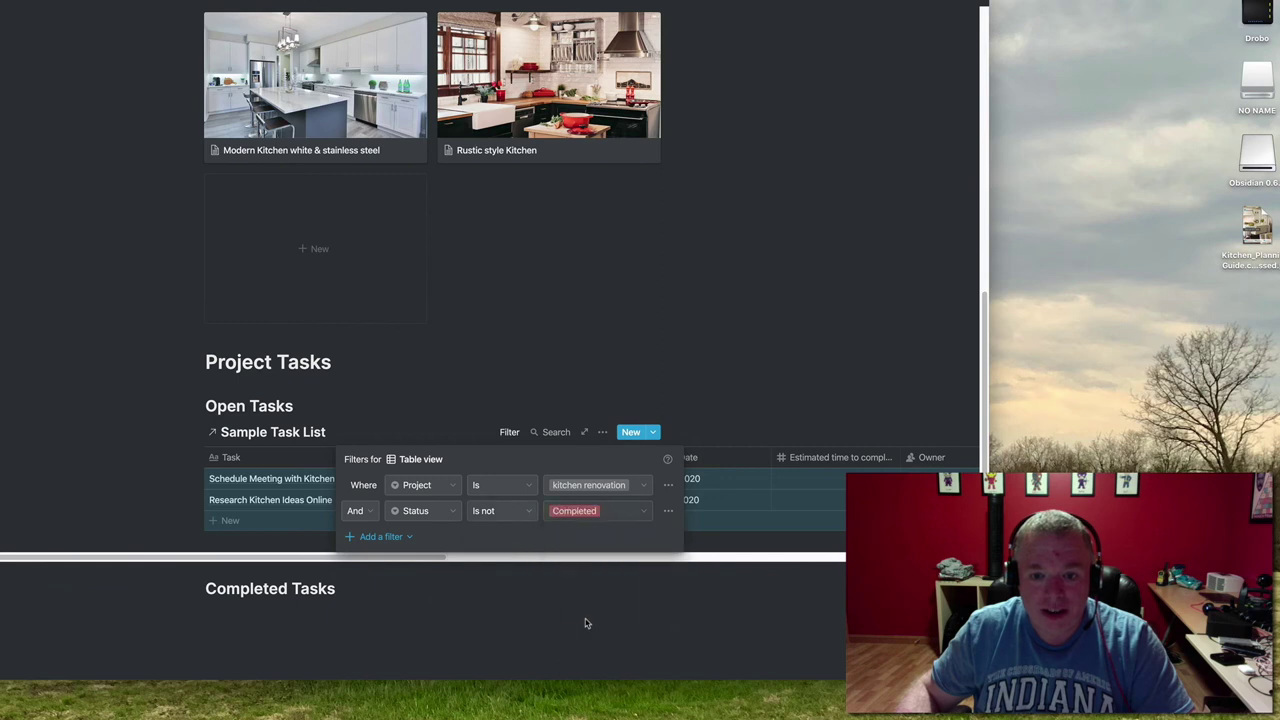
click(582, 618)
Insert a linked database of Sample Task List under the Completed Tasks heading
click(420, 614)
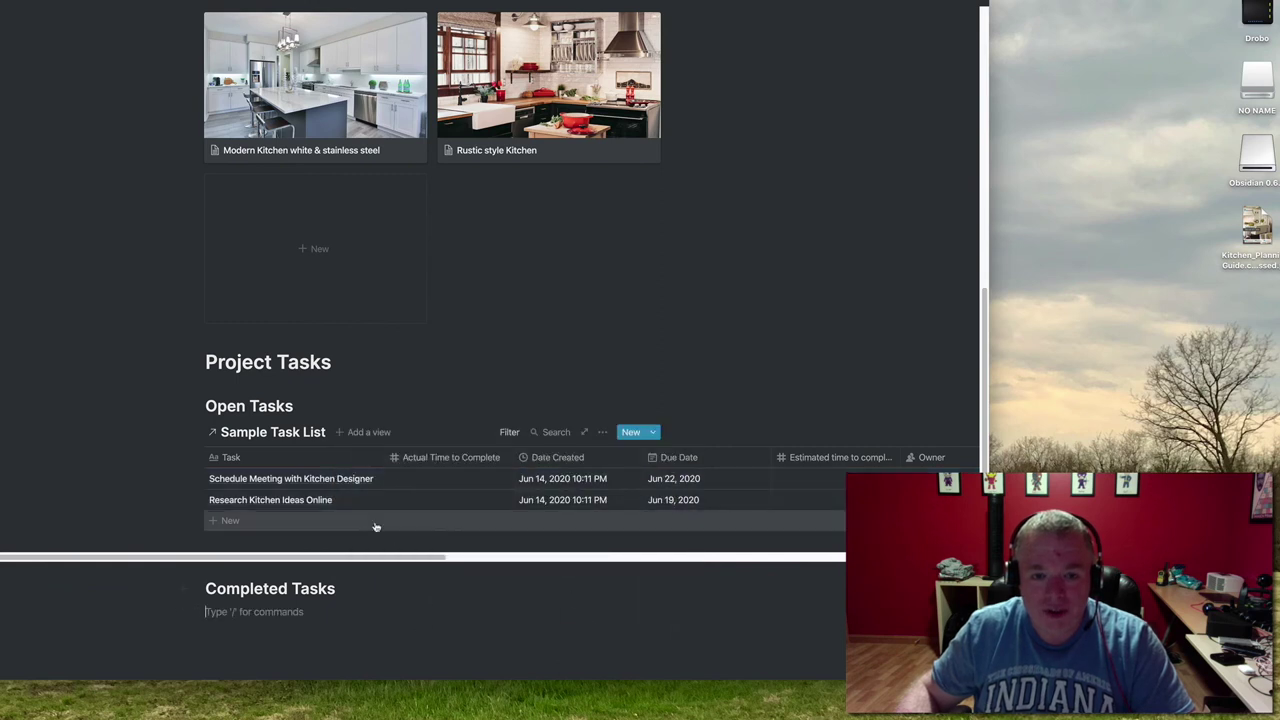
text(/)
key(BackSpace)
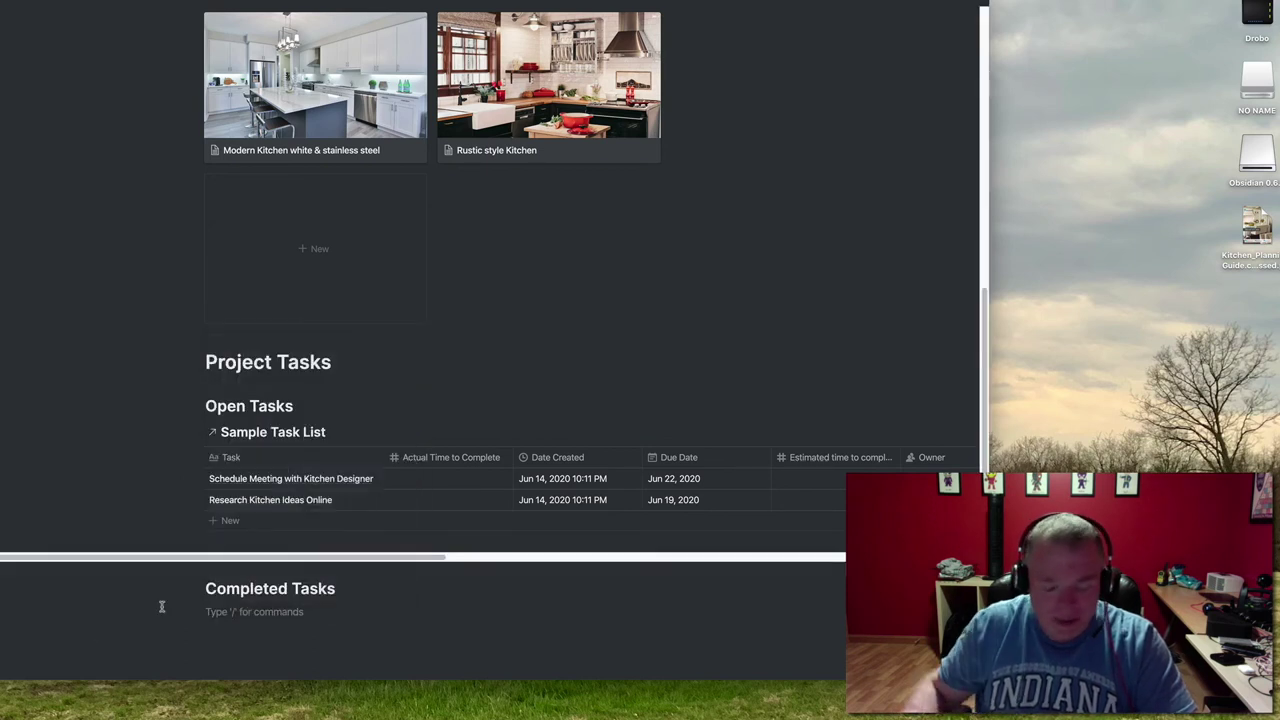
text(/)
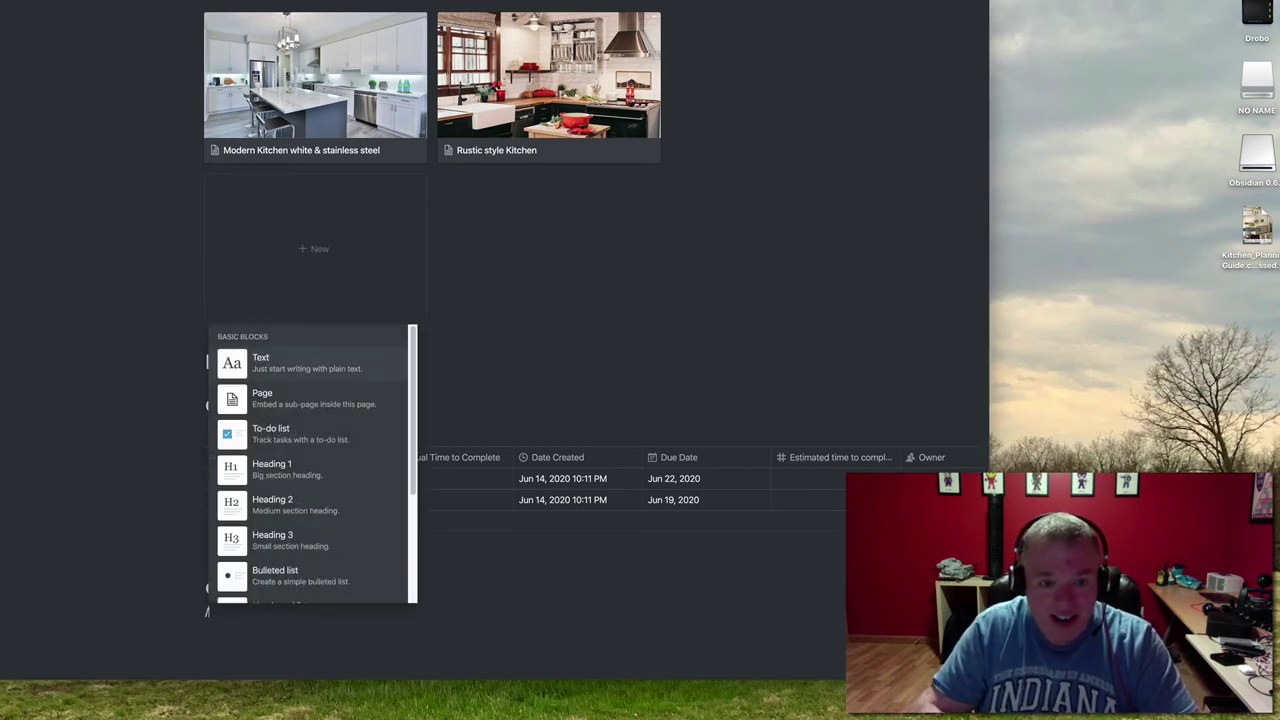
text(link)
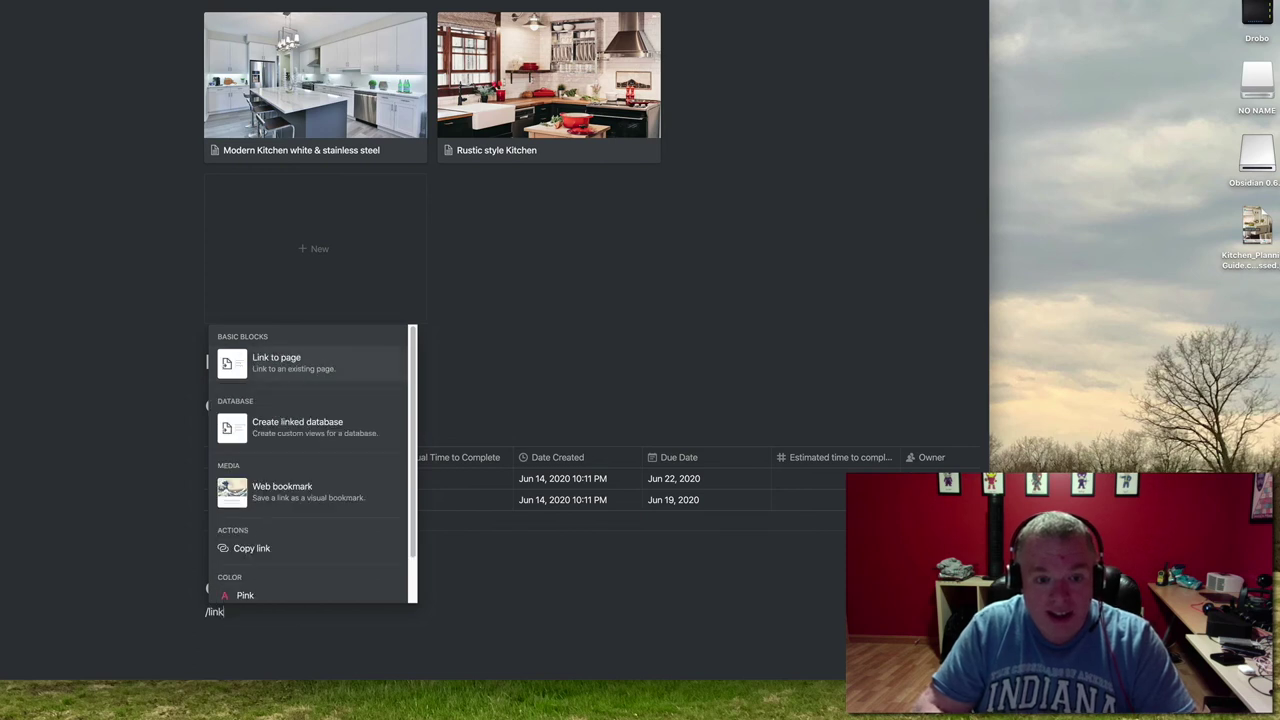
click(287, 440)
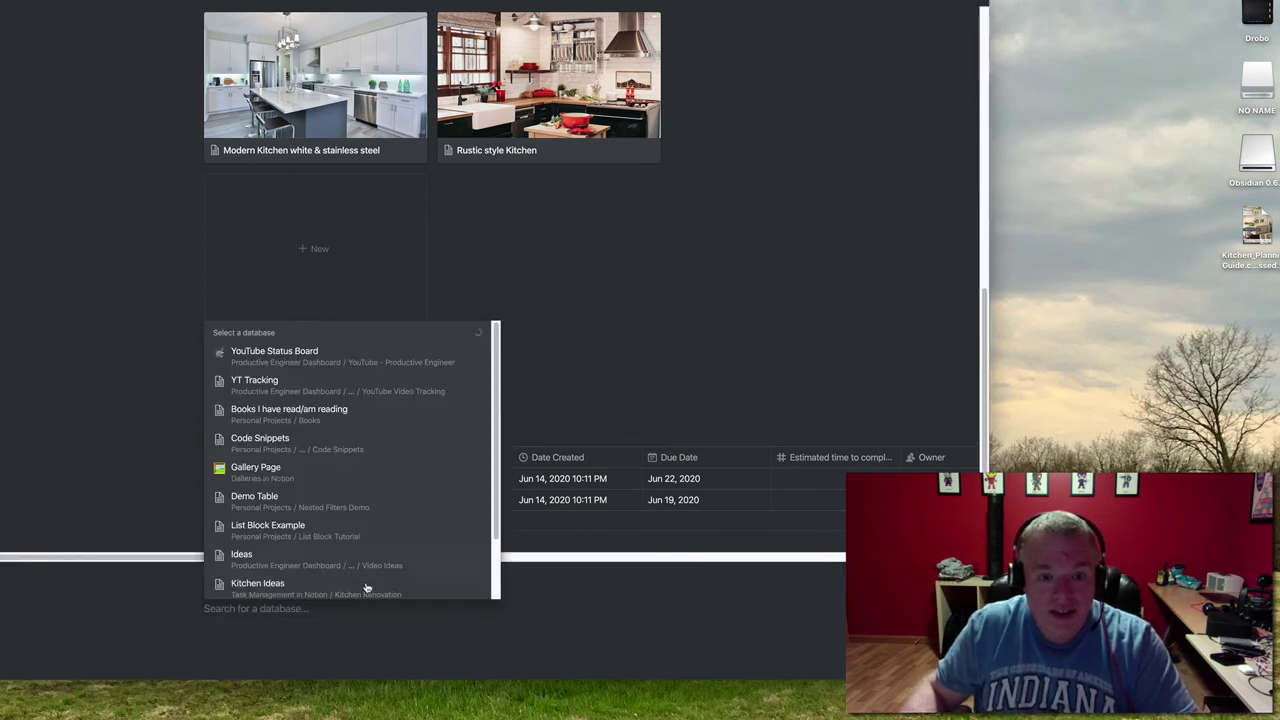
scroll(346, 569, down, 2)
click(330, 545)
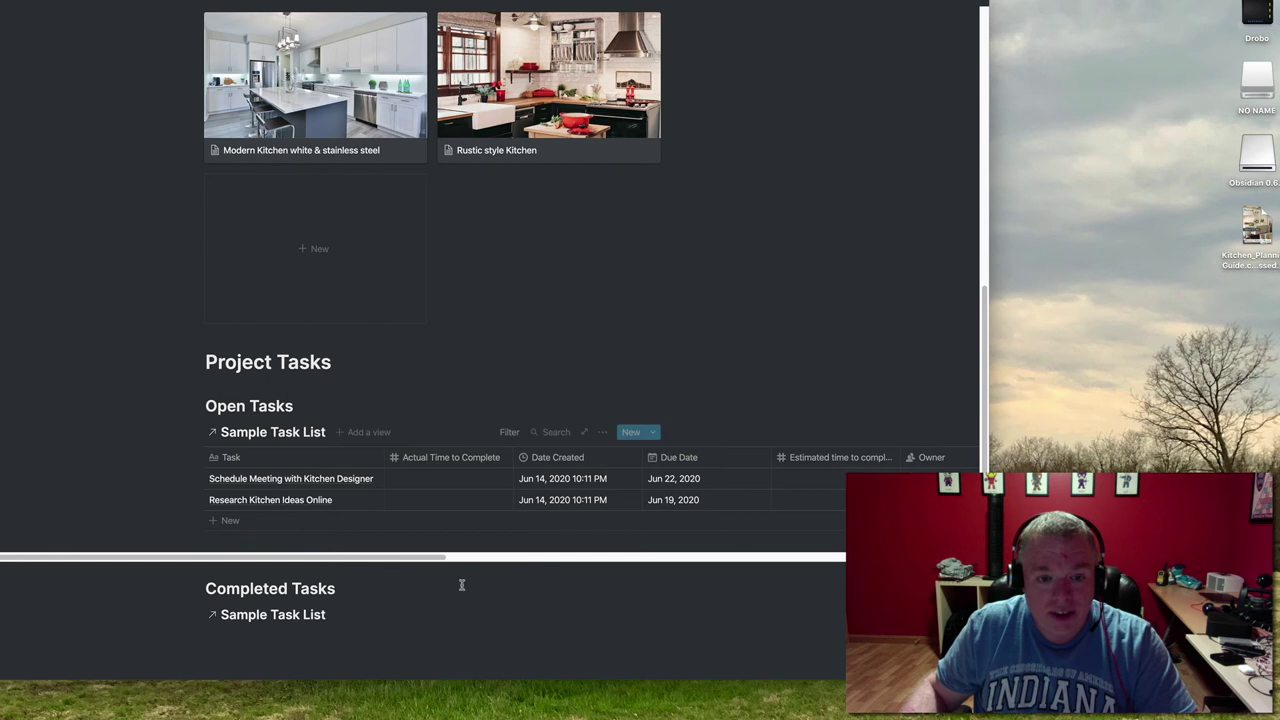
Add a filter to the Completed Tasks table requiring that Project is kitchen renovation
scroll(491, 601, down, 3)
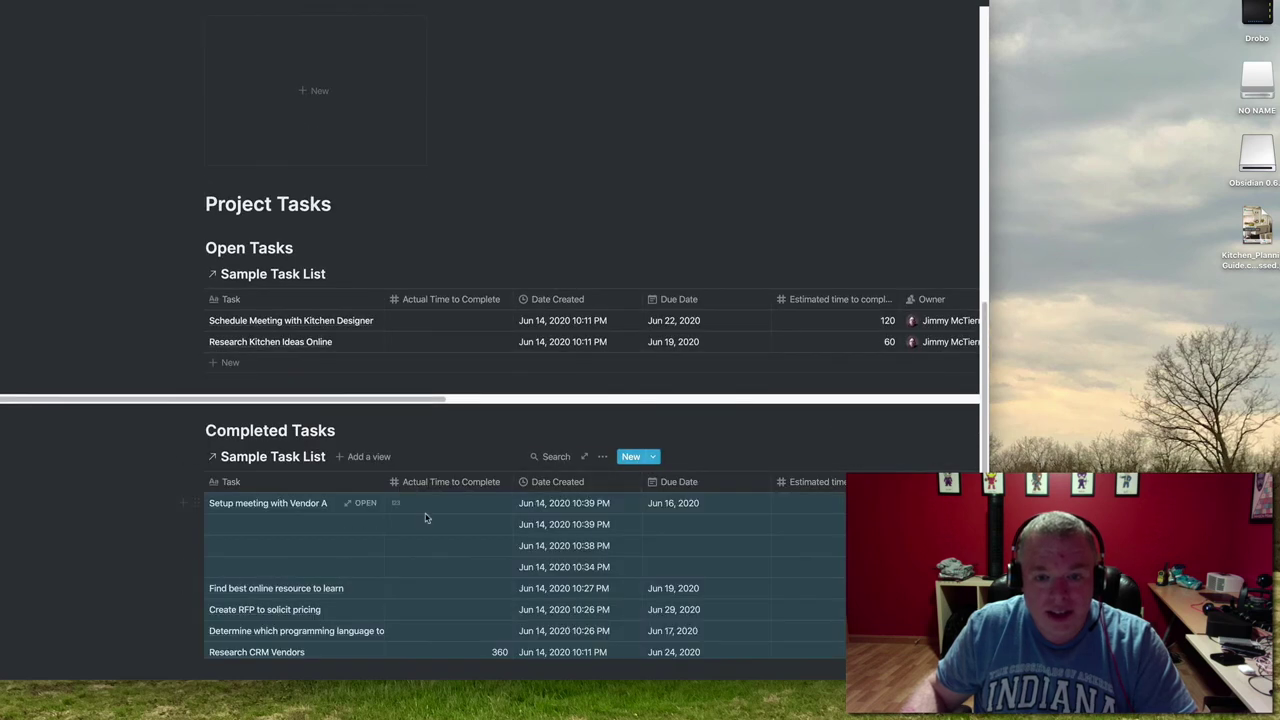
click(603, 457)
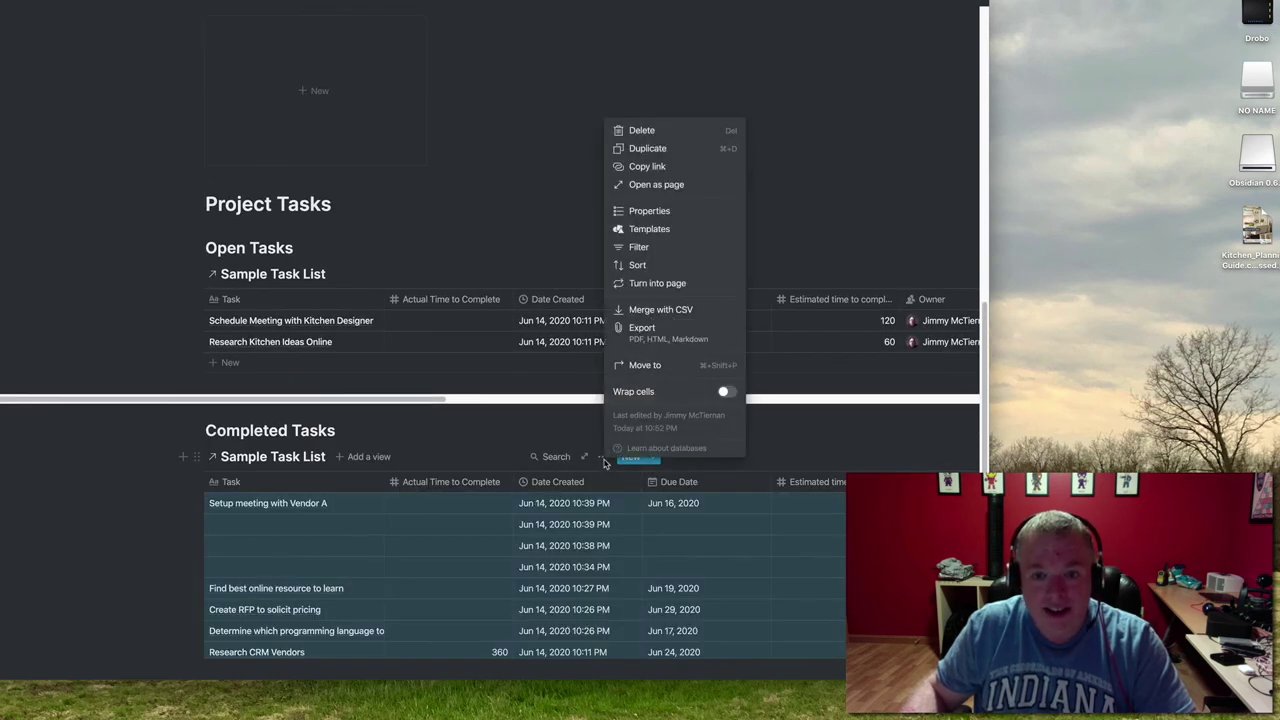
click(640, 247)
click(399, 579)
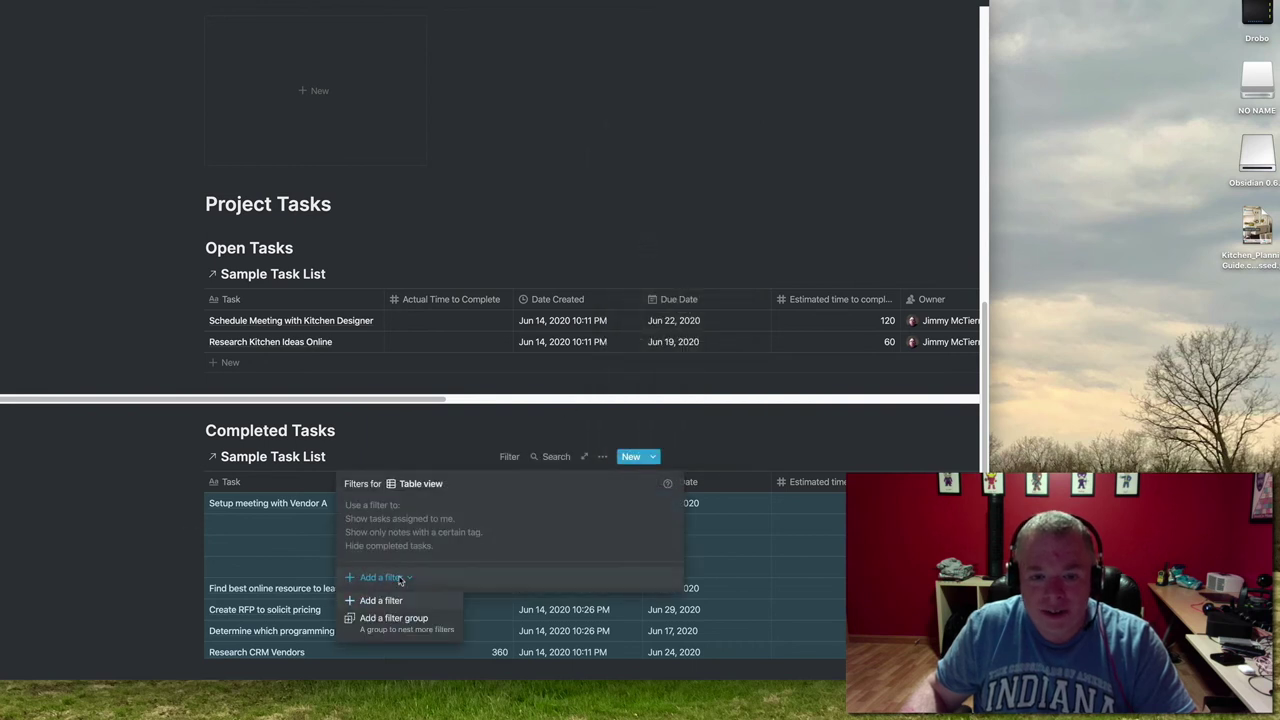
click(398, 601)
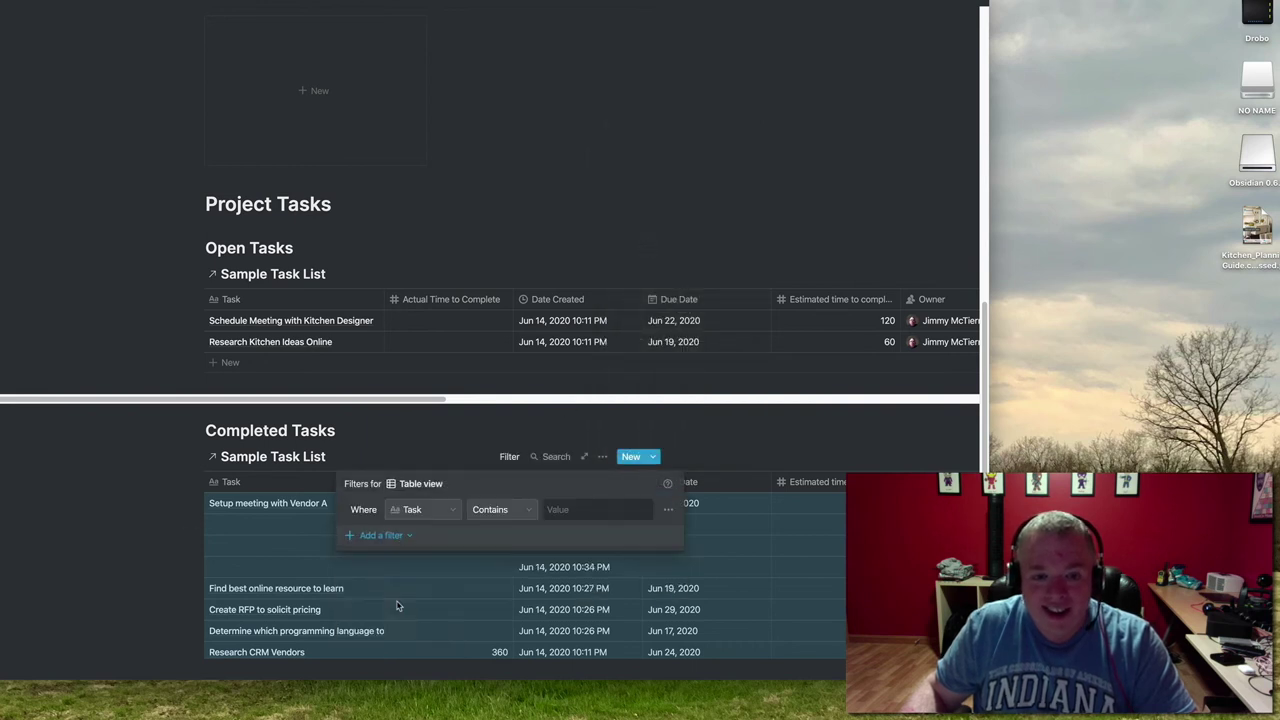
click(445, 509)
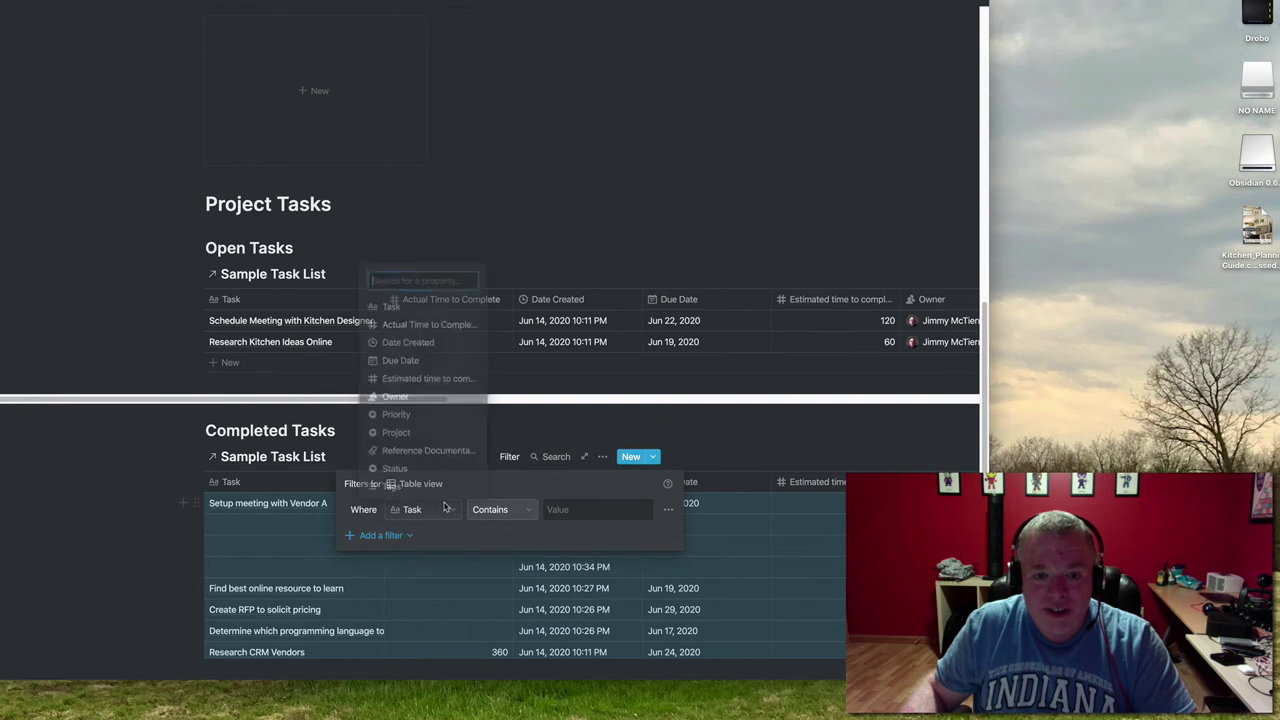
click(423, 432)
click(500, 509)
click(475, 537)
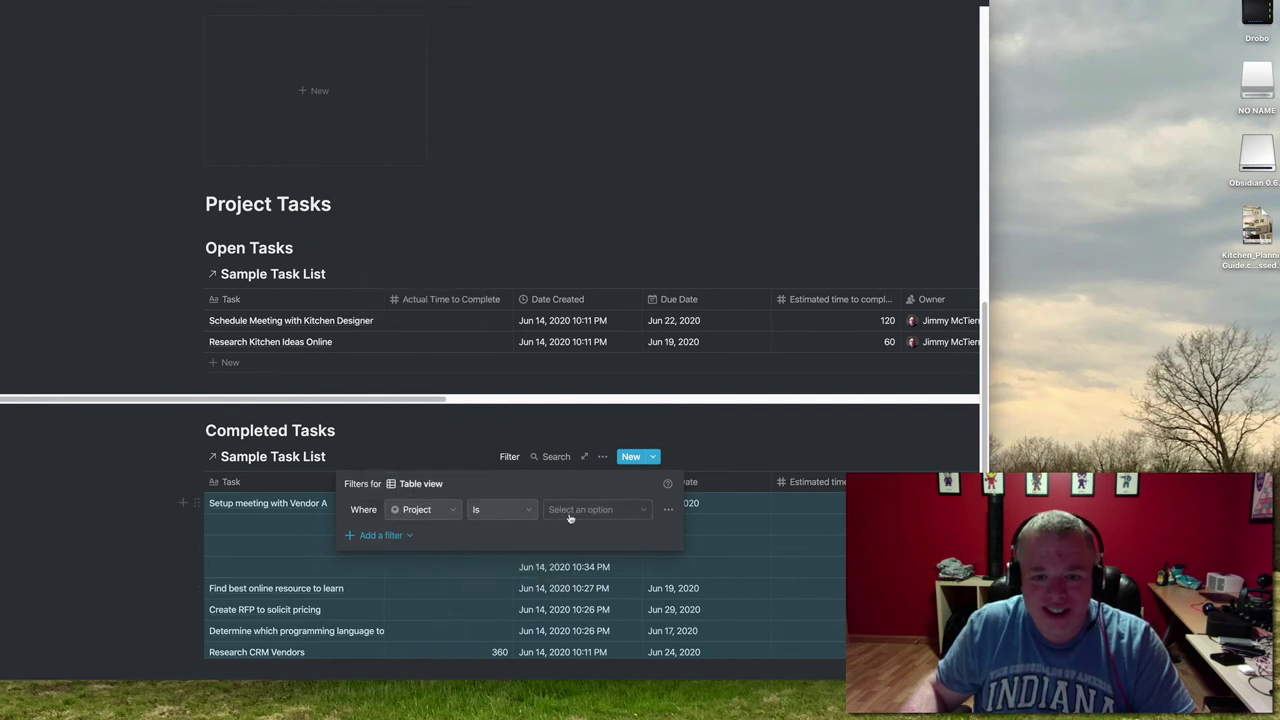
click(570, 512)
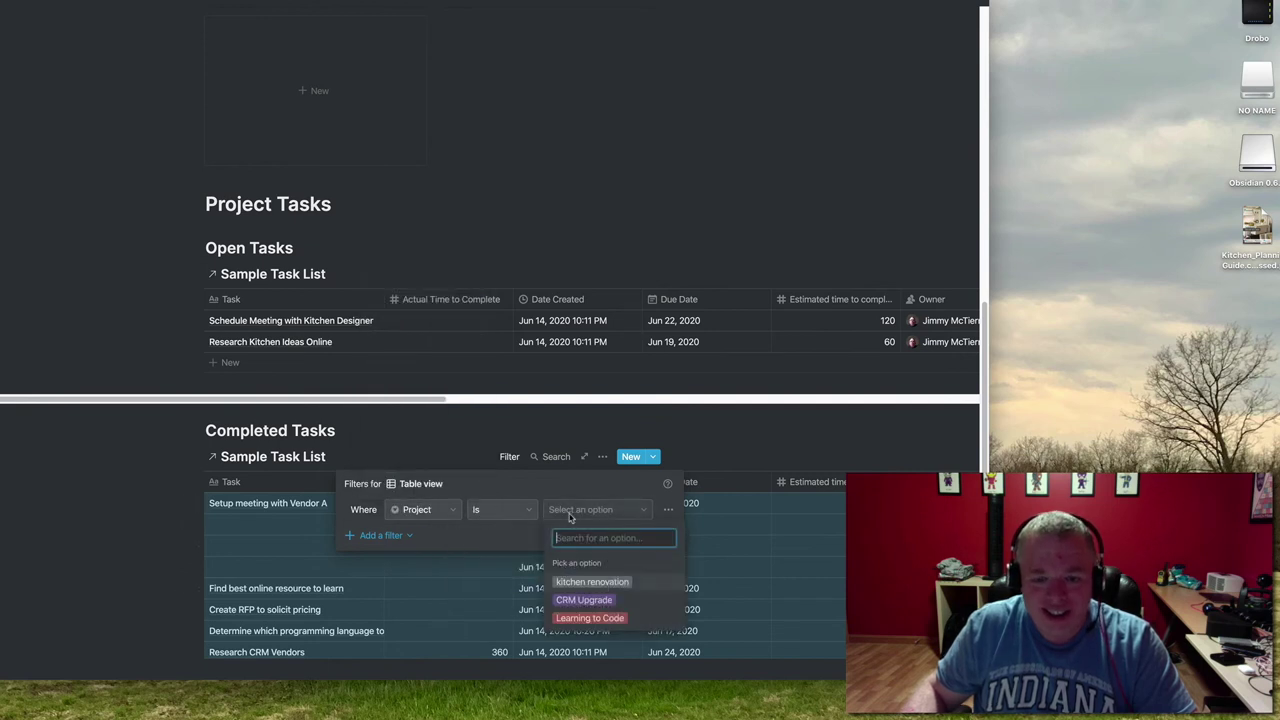
click(576, 588)
Add an And condition to the Completed Tasks filter requiring that Status is Completed, and close the filter settings
click(408, 537)
click(382, 560)
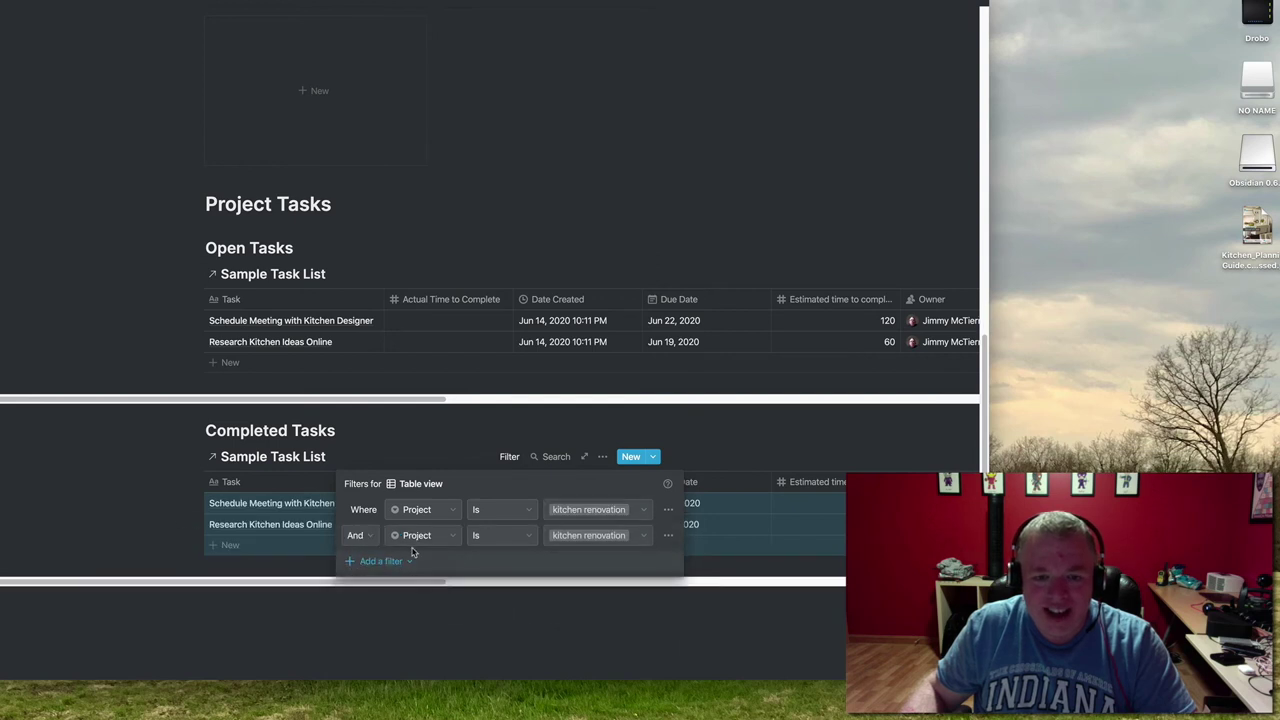
click(425, 537)
click(418, 492)
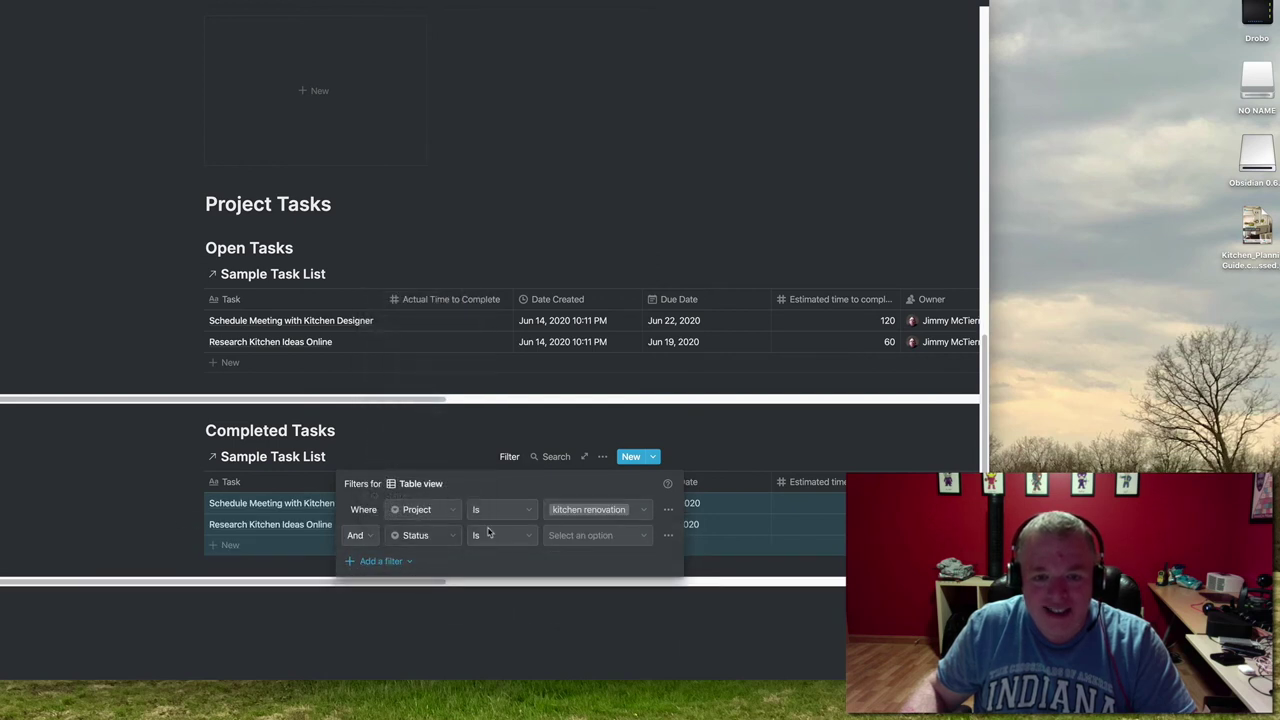
click(491, 535)
click(584, 543)
click(584, 539)
click(581, 645)
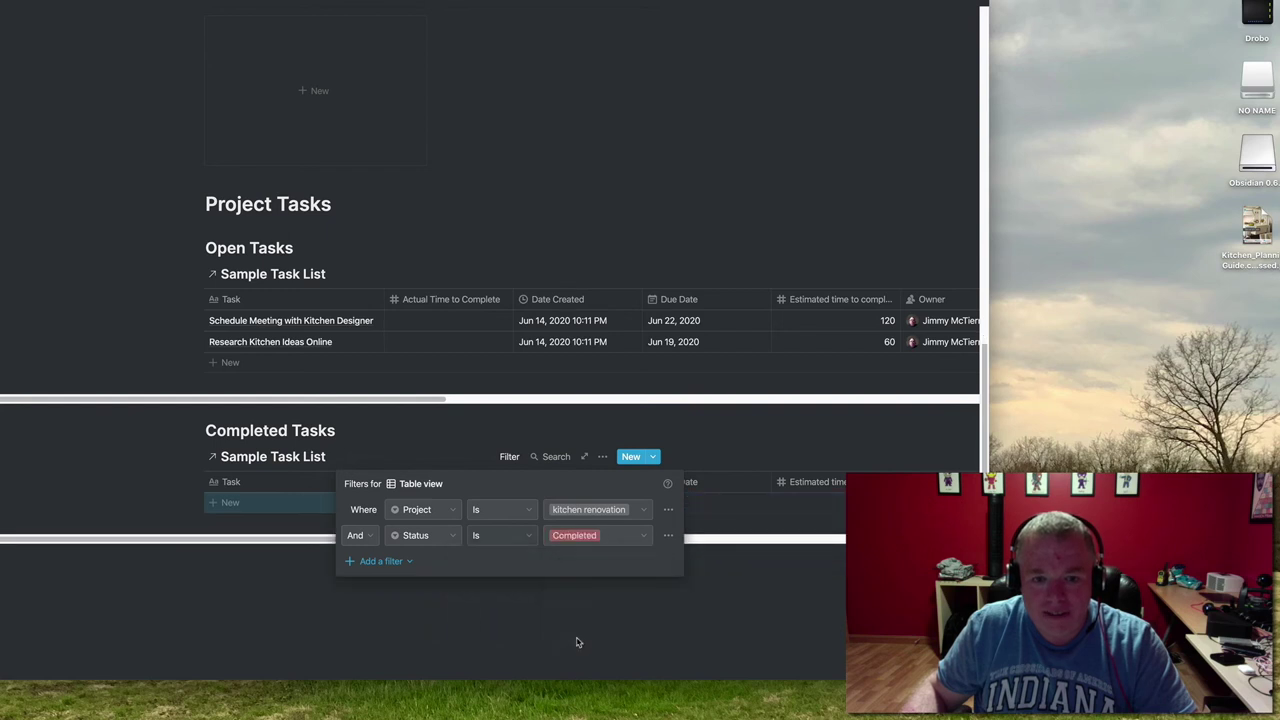
click(503, 609)
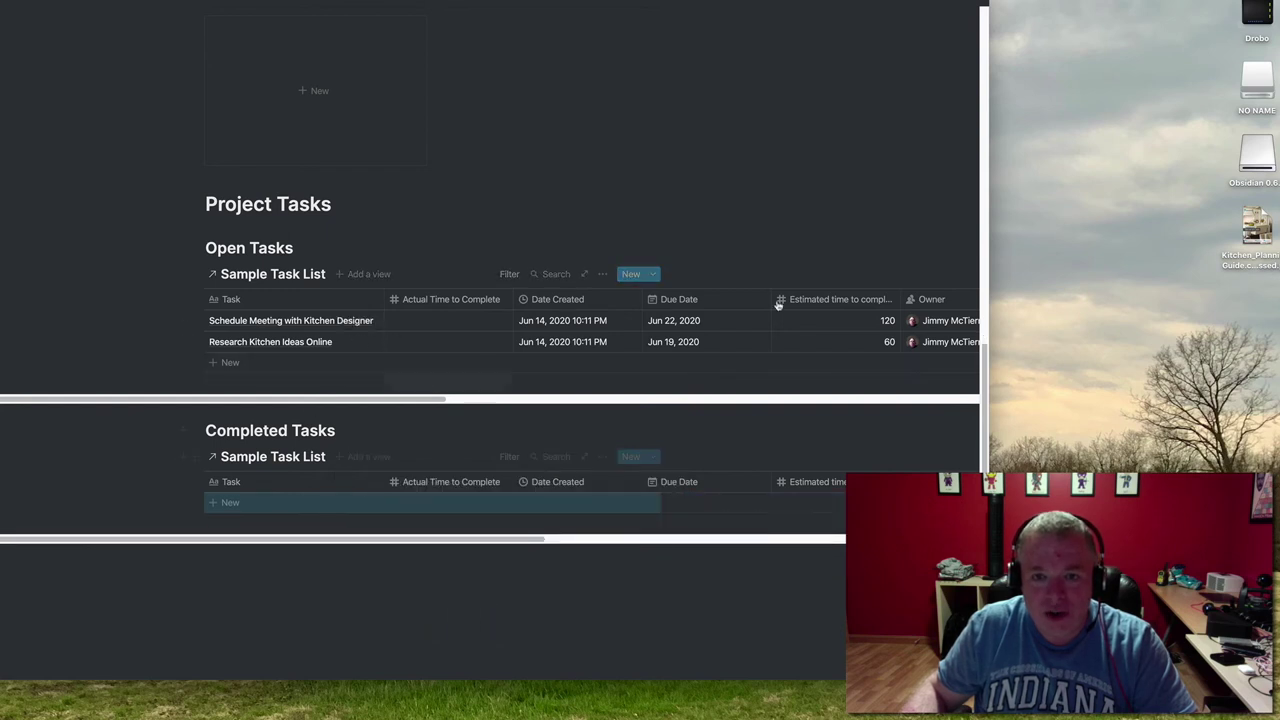
Set the Status of the "Schedule Meeting with Kitchen Designer" task to Completed in the Open Tasks table
drag(445, 399, 769, 400)
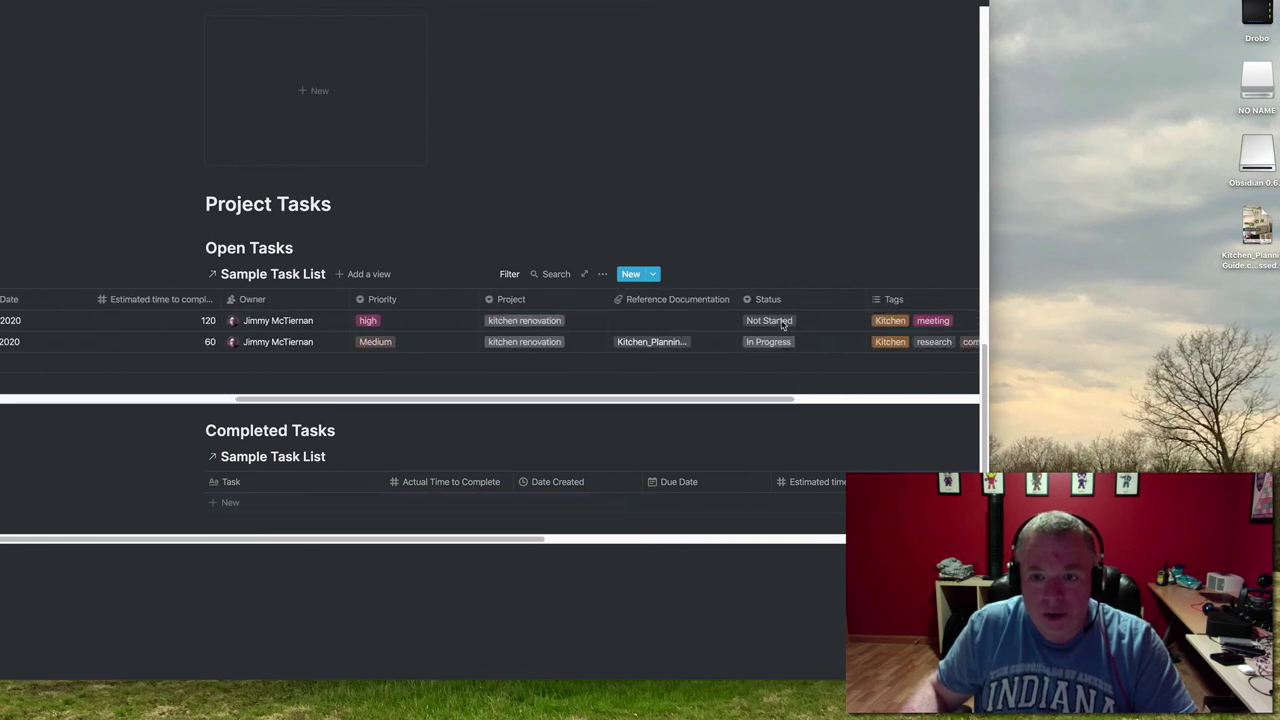
click(782, 322)
click(782, 398)
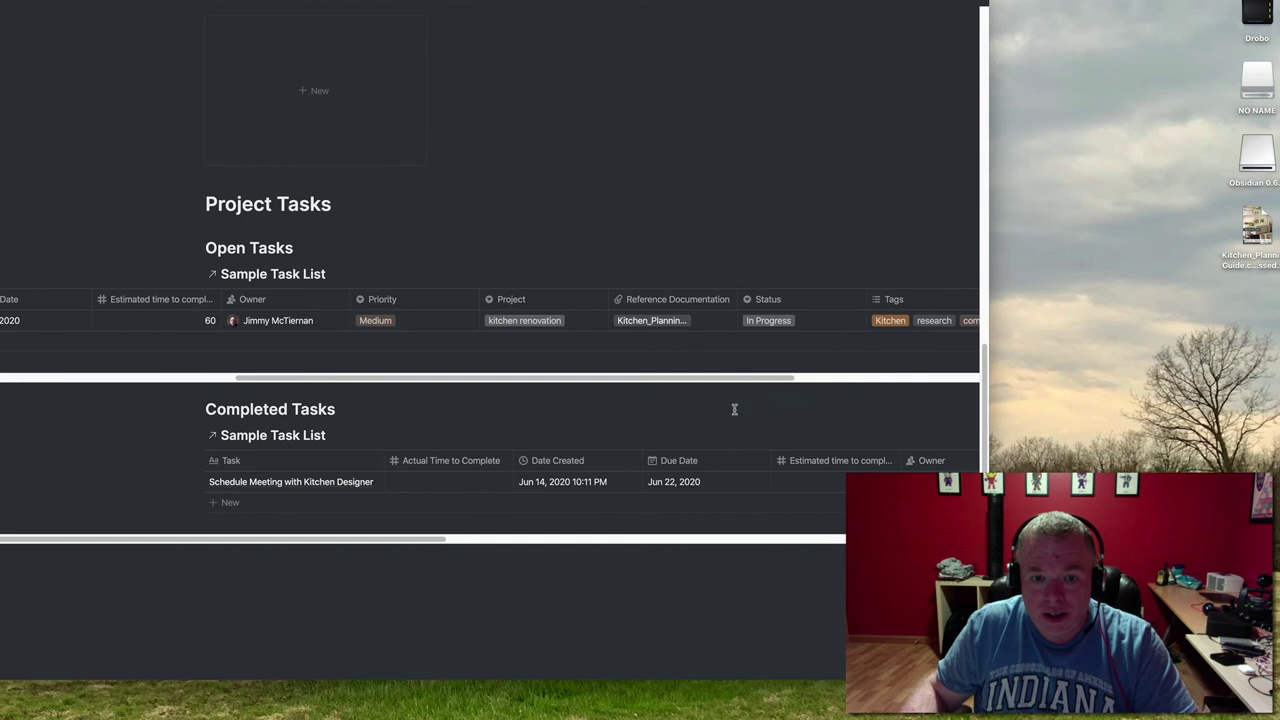
Set Actual Time to Complete to 140 for the "Schedule Meeting with Kitchen Designer" task in the Completed Tasks table
scroll(366, 387, left, 10)
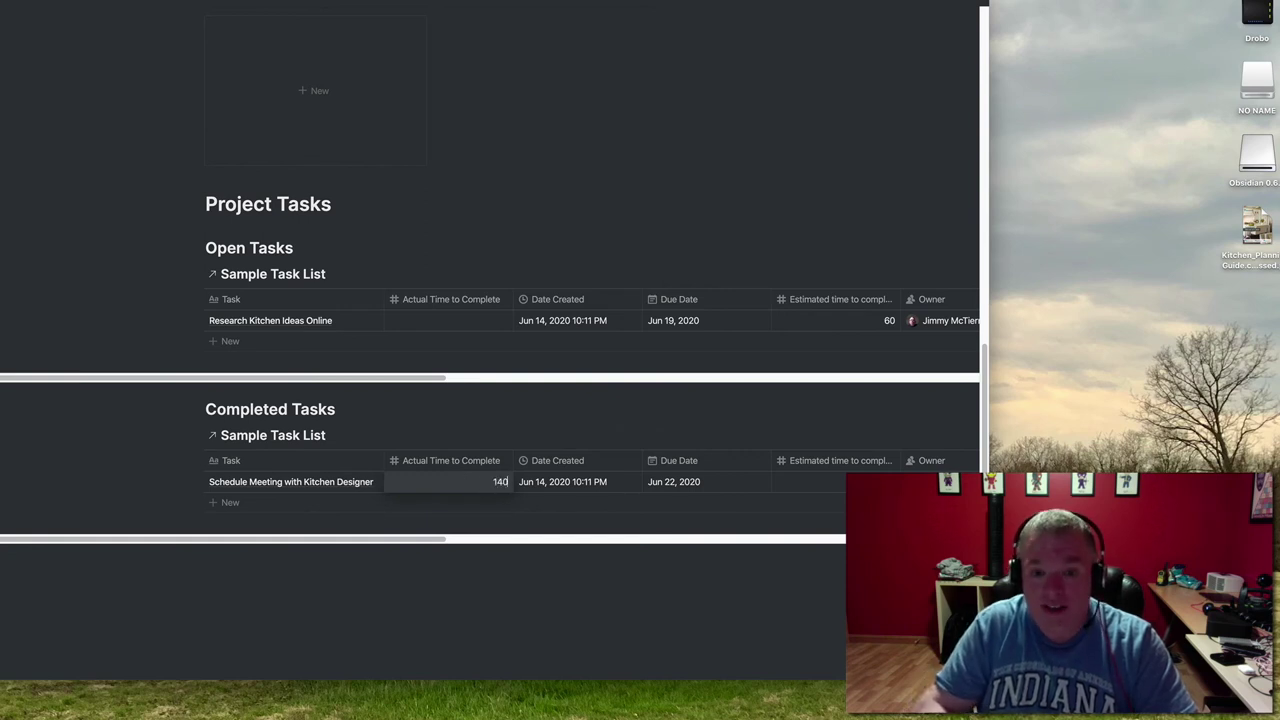
key(Escape)
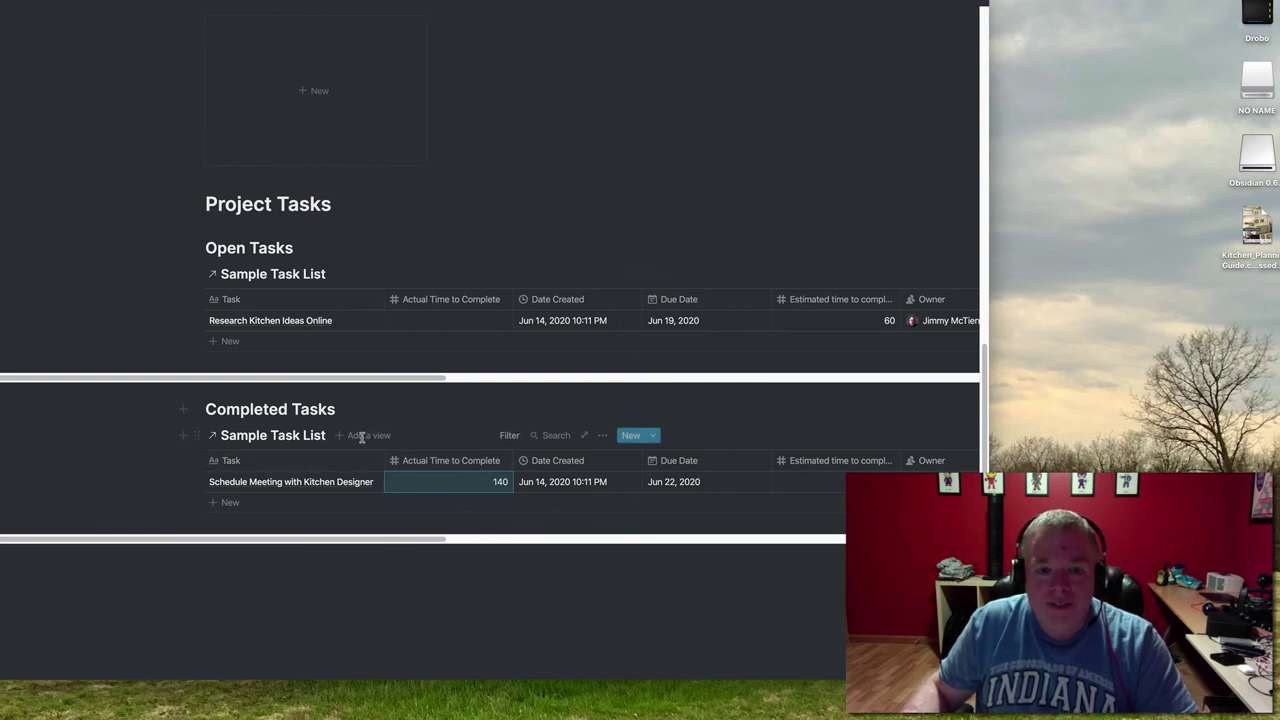
scroll(480, 443, up, 1)
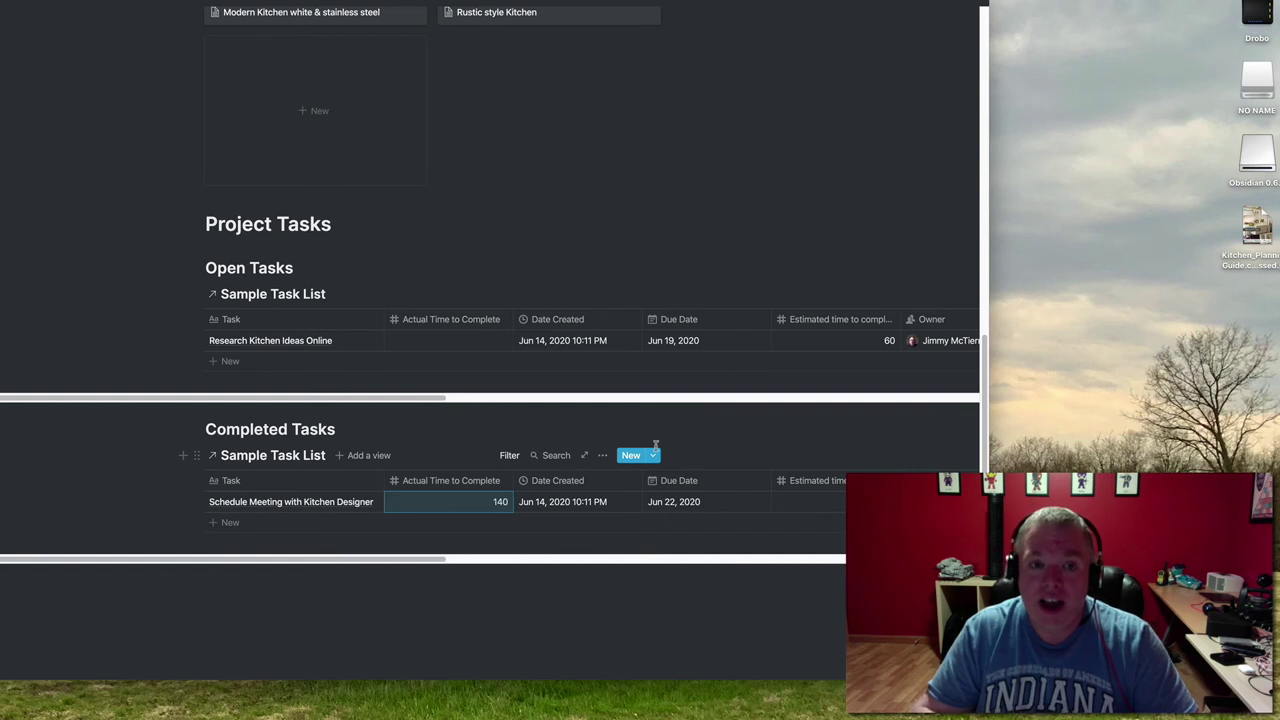
Return to the Task Management in Notion page and open Master Task List to check the updated task entries
scroll(667, 455, up, 15)
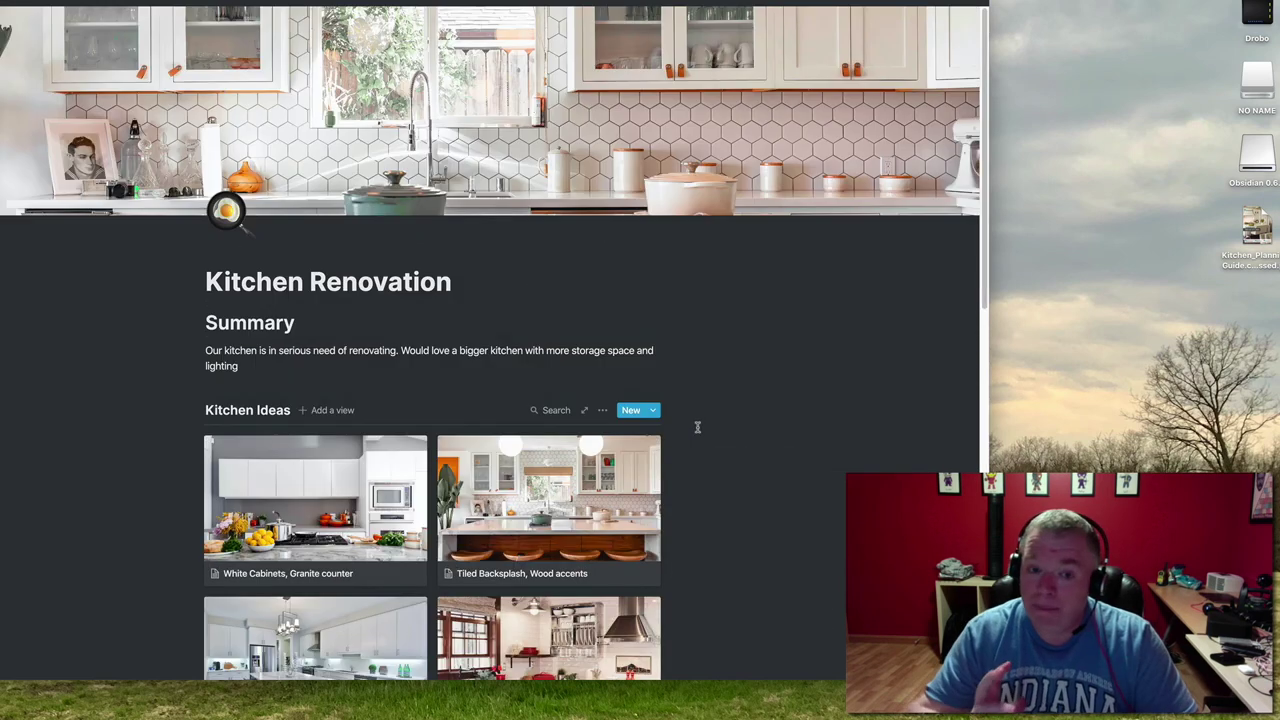
key(super+bracketleft)
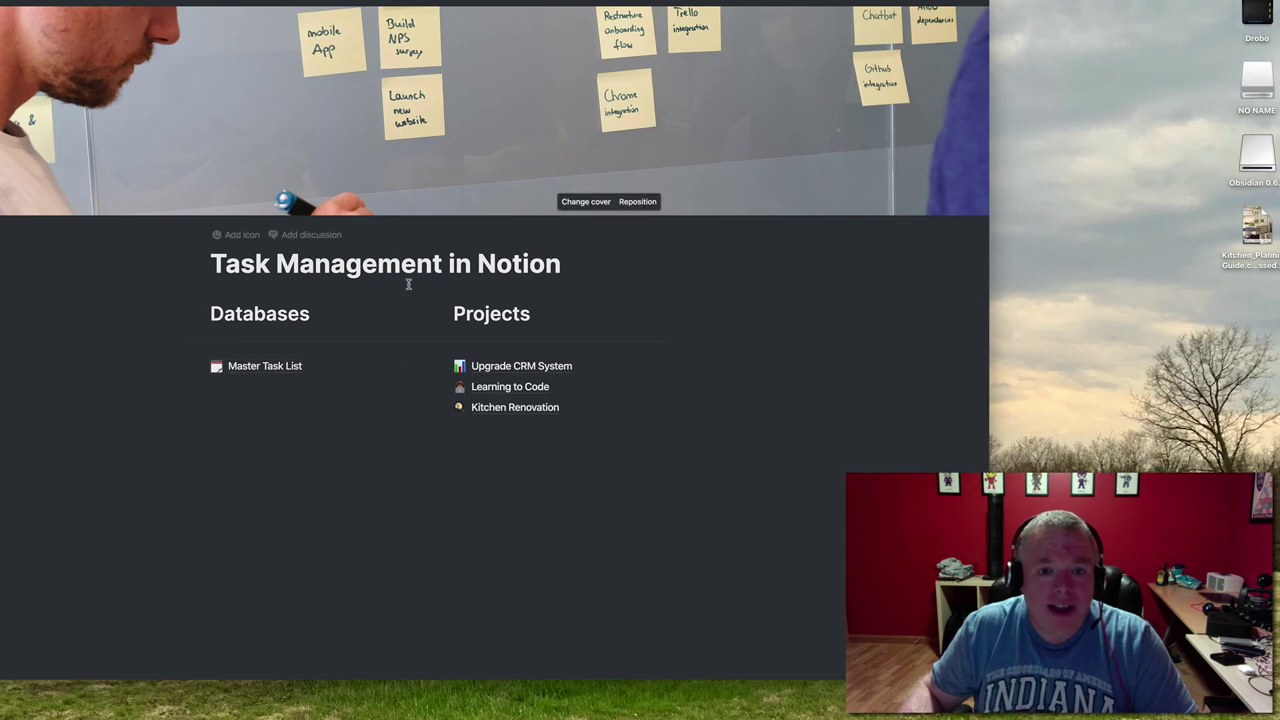
click(300, 366)
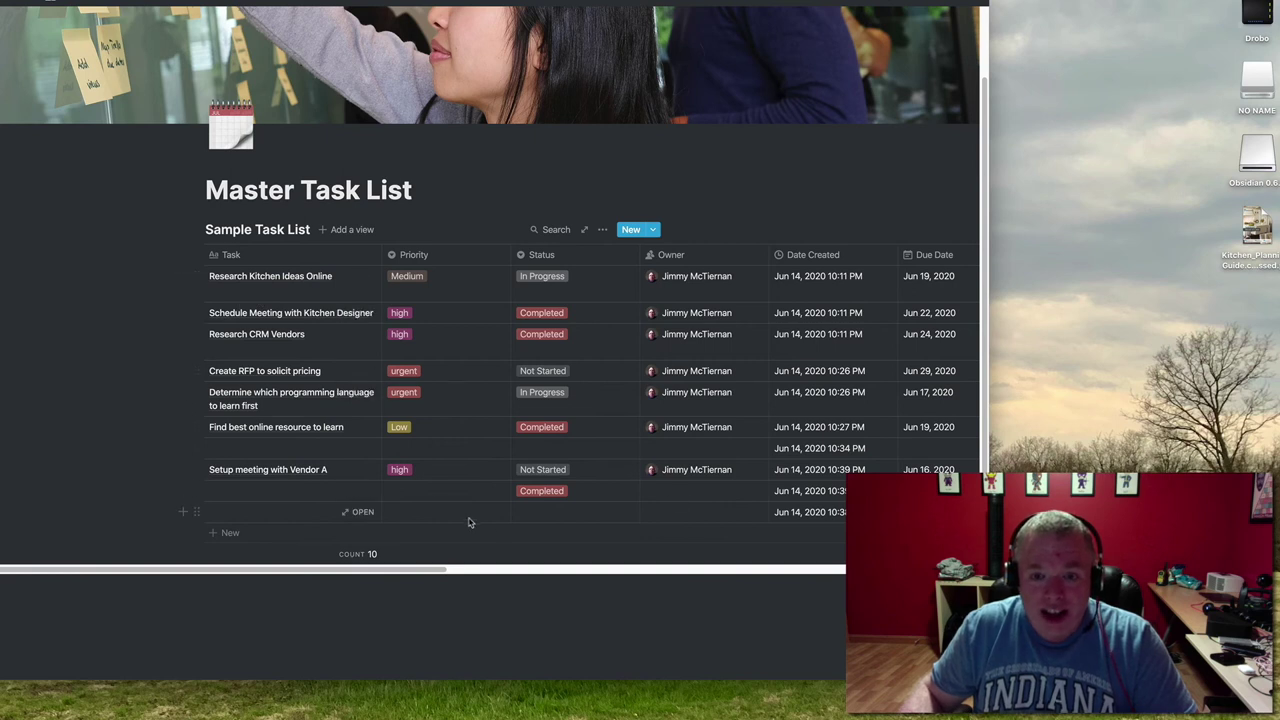
scroll(590, 482, up, 2)
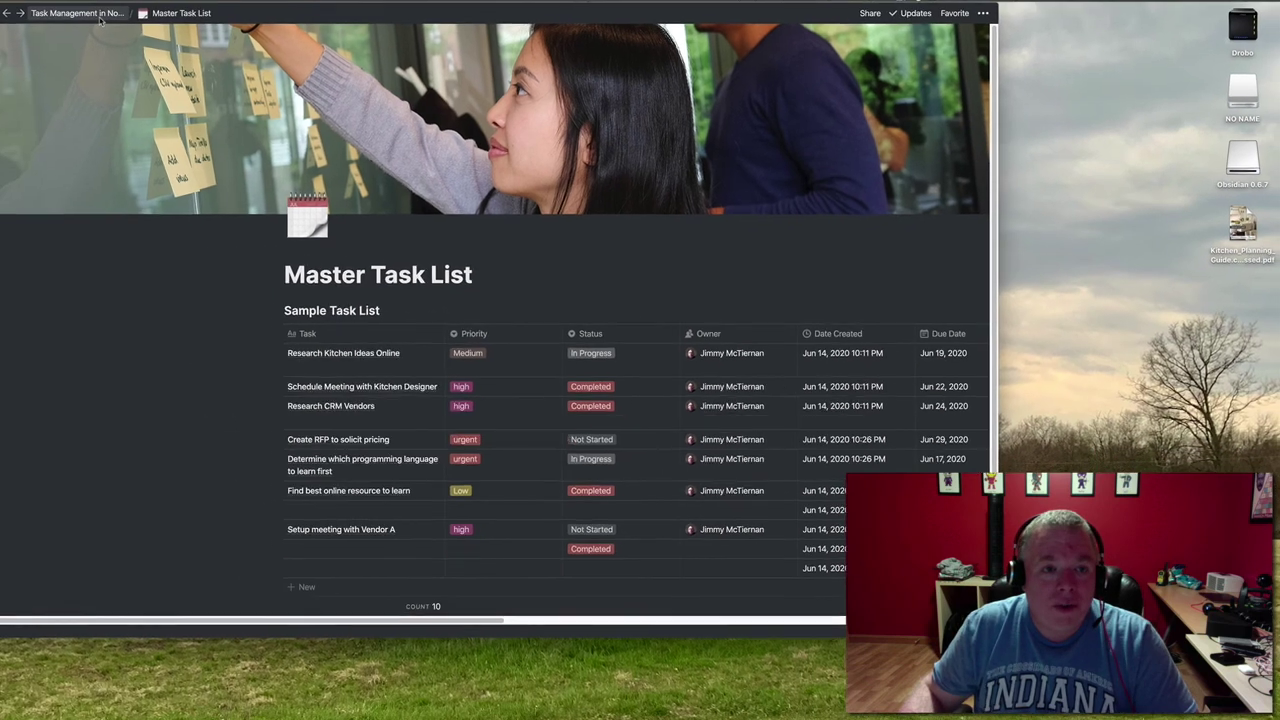
scroll(330, 439, down, 4)
click(406, 474)
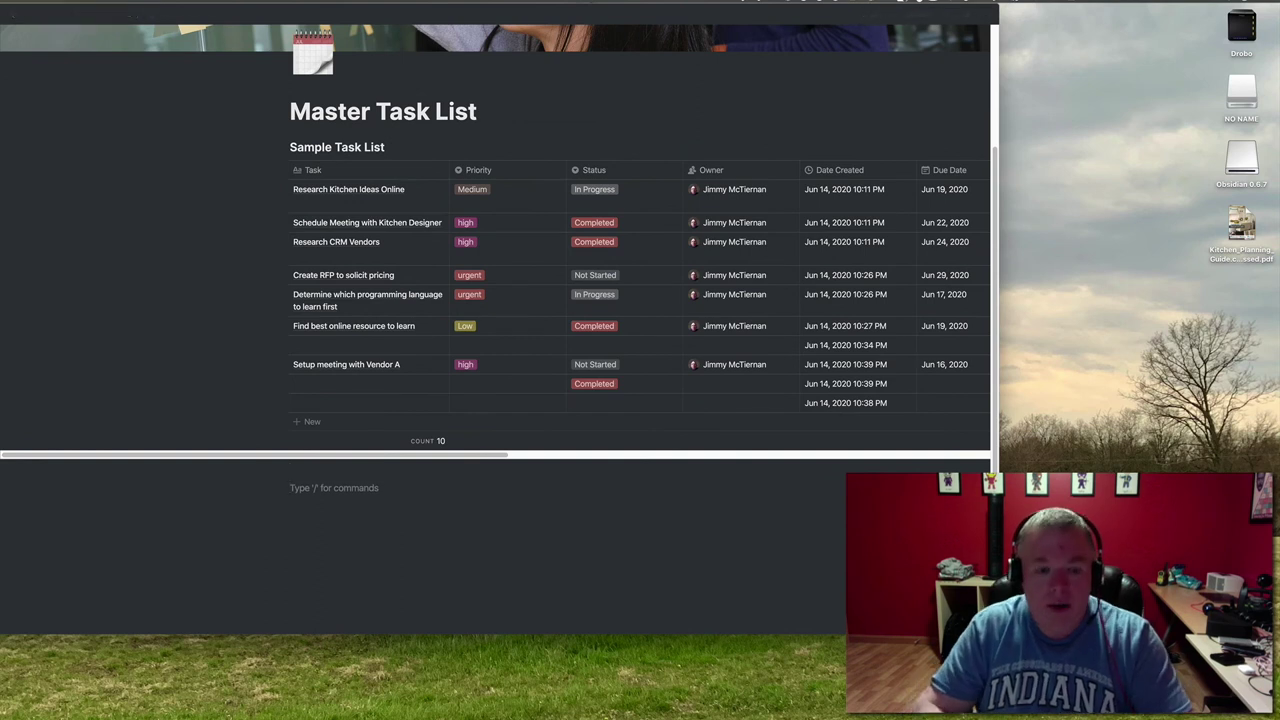
text(/heading)
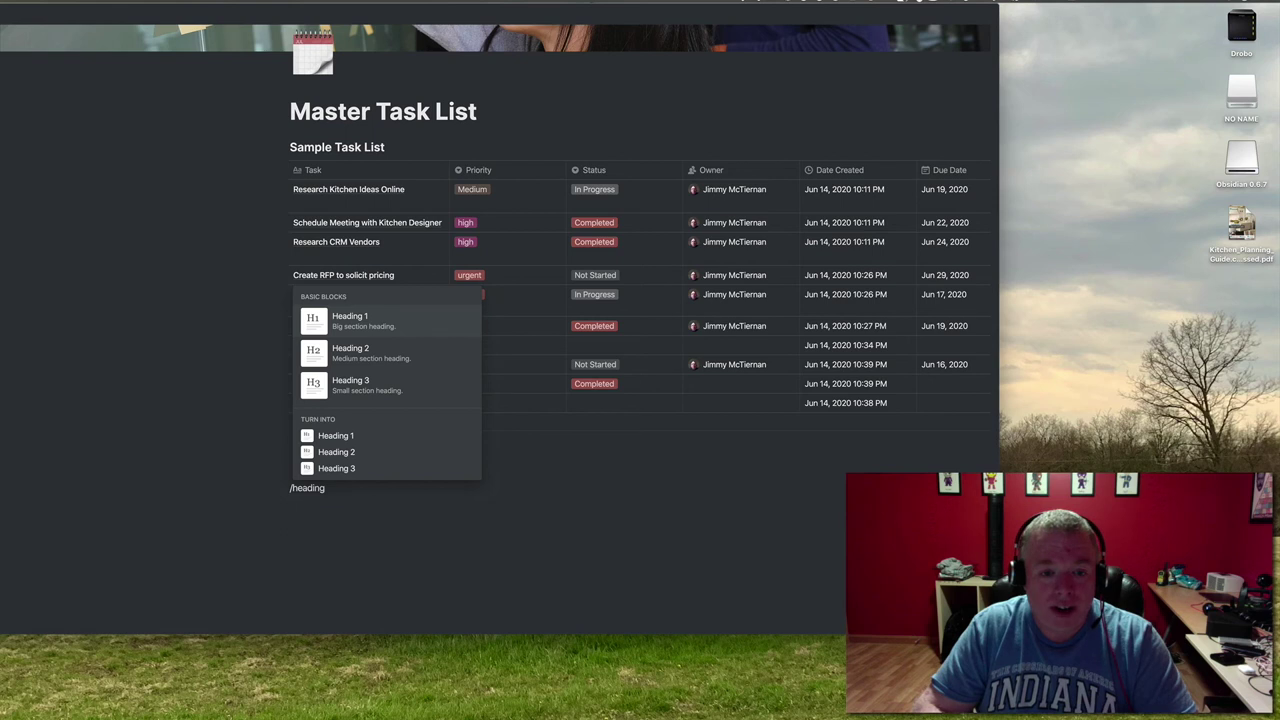
key(BackSpace)
key(BackSpace)
key(BackSpace)
key(BackSpace)
key(BackSpace)
key(BackSpace)
key(BackSpace)
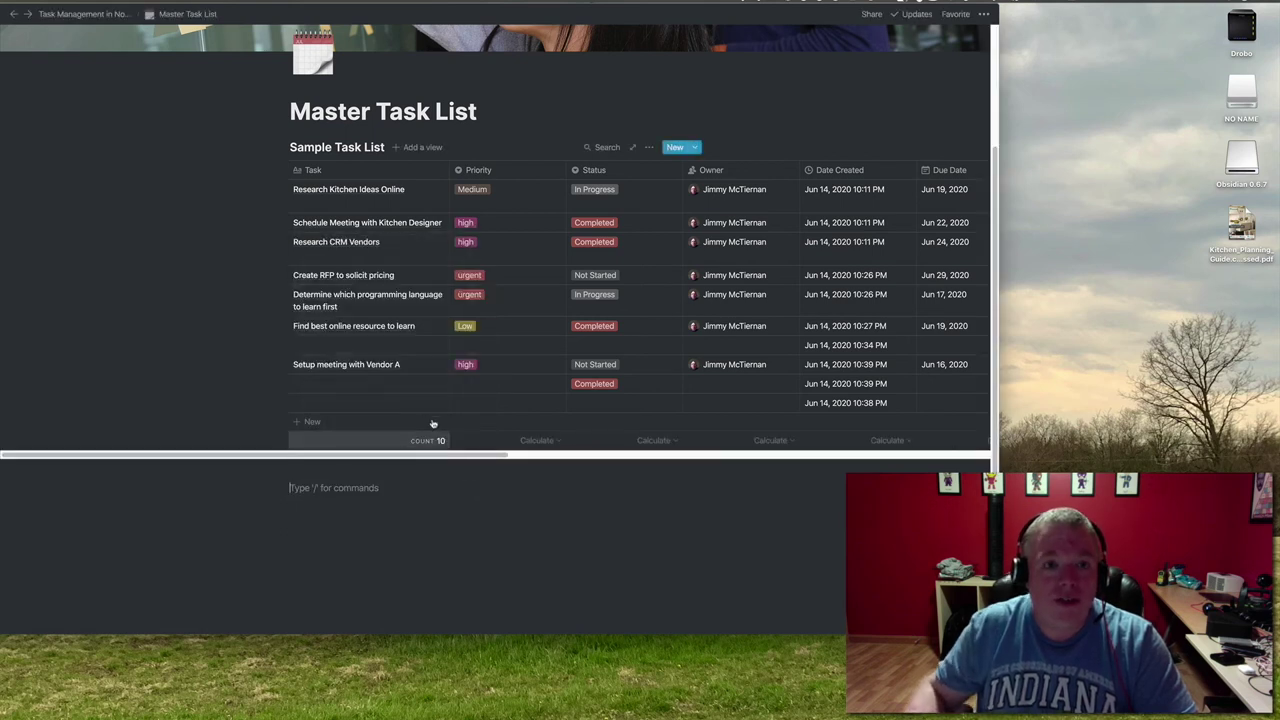
Go back to the Task Management in Notion page and add a new sub-page below Master Task List
scroll(500, 300, up, 3)
click(88, 14)
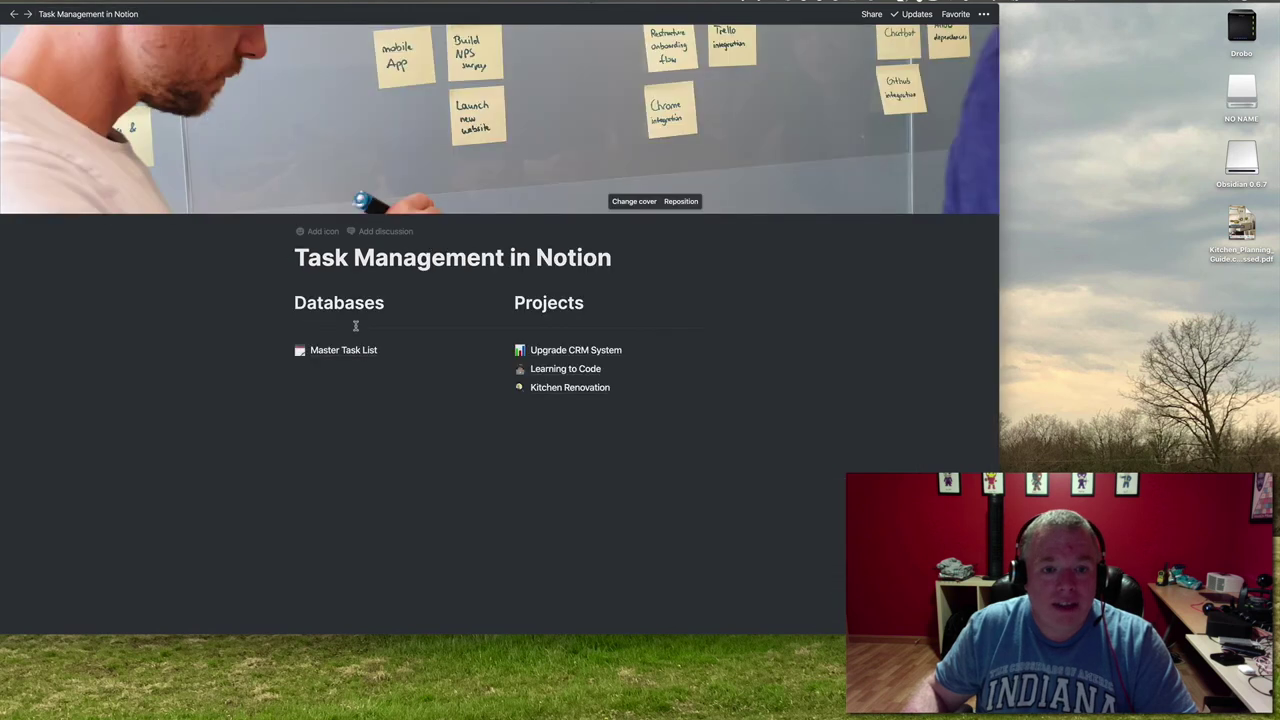
text(/)
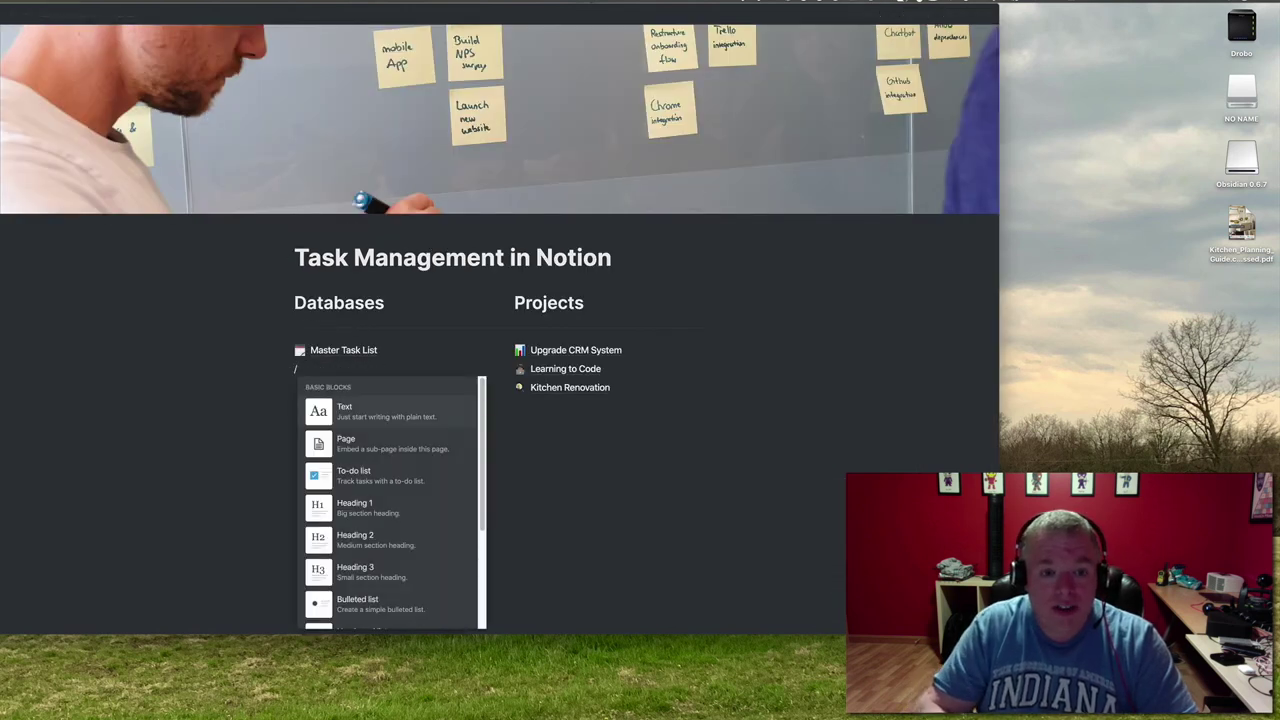
text(page)
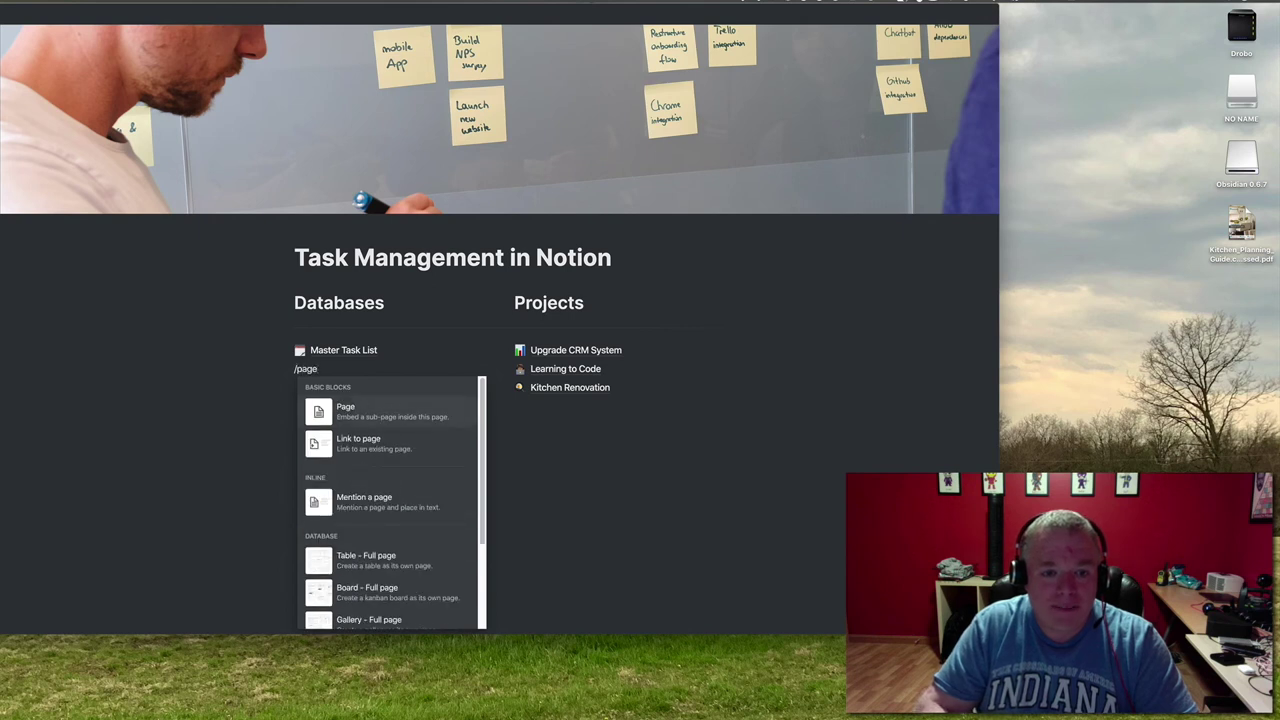
key(Return)
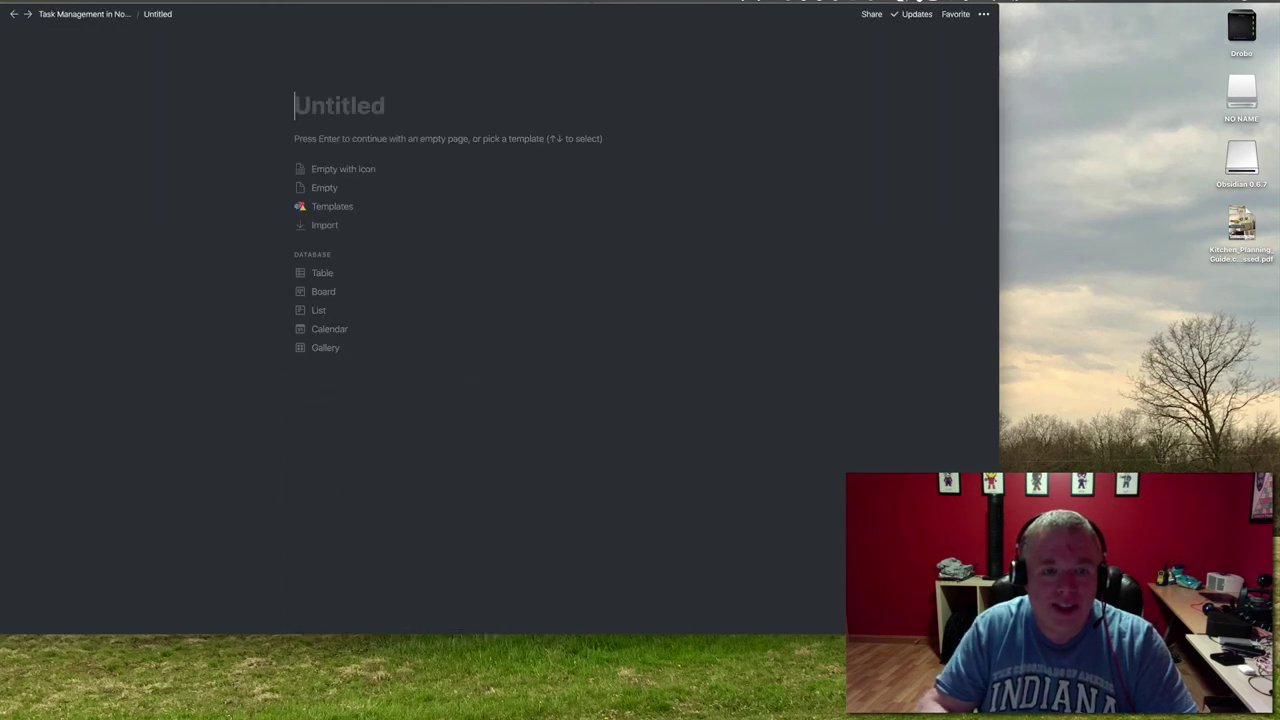
Title the new page "Urgent Task" and continue with an empty page
text(Ur)
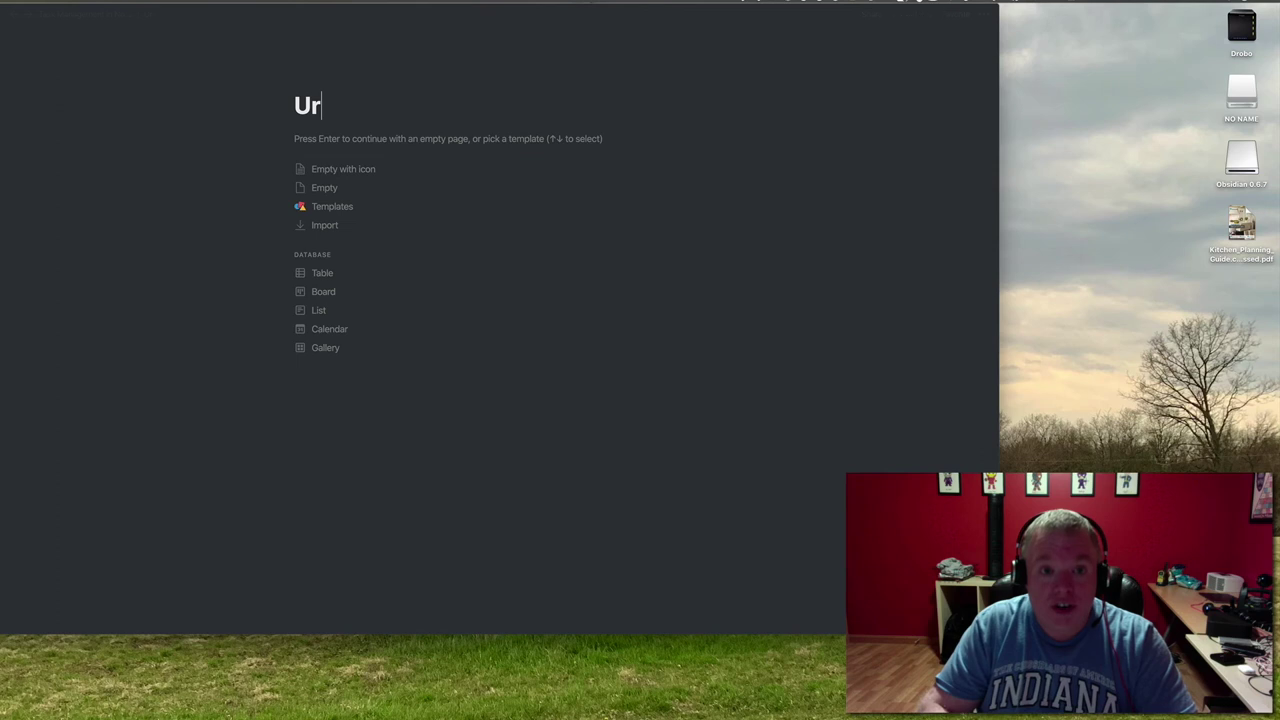
text(gent Task)
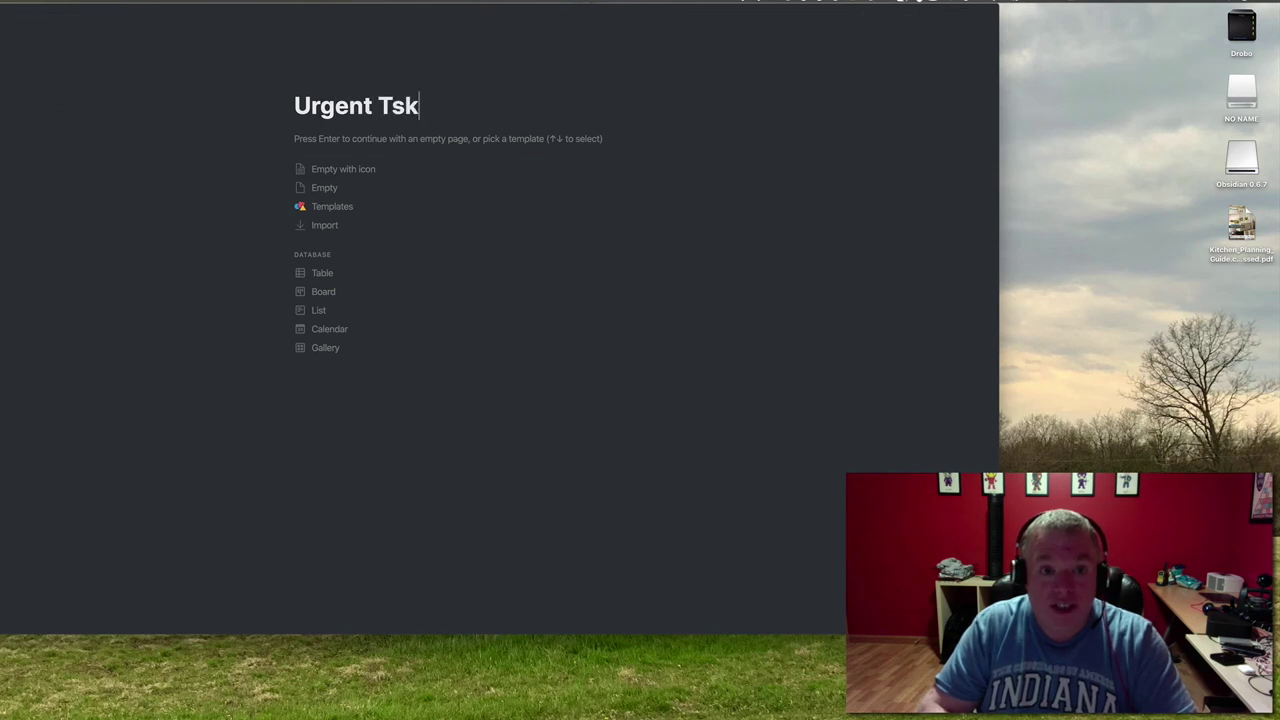
key(BackSpace)
key(BackSpace)
text(ask)
key(Return)
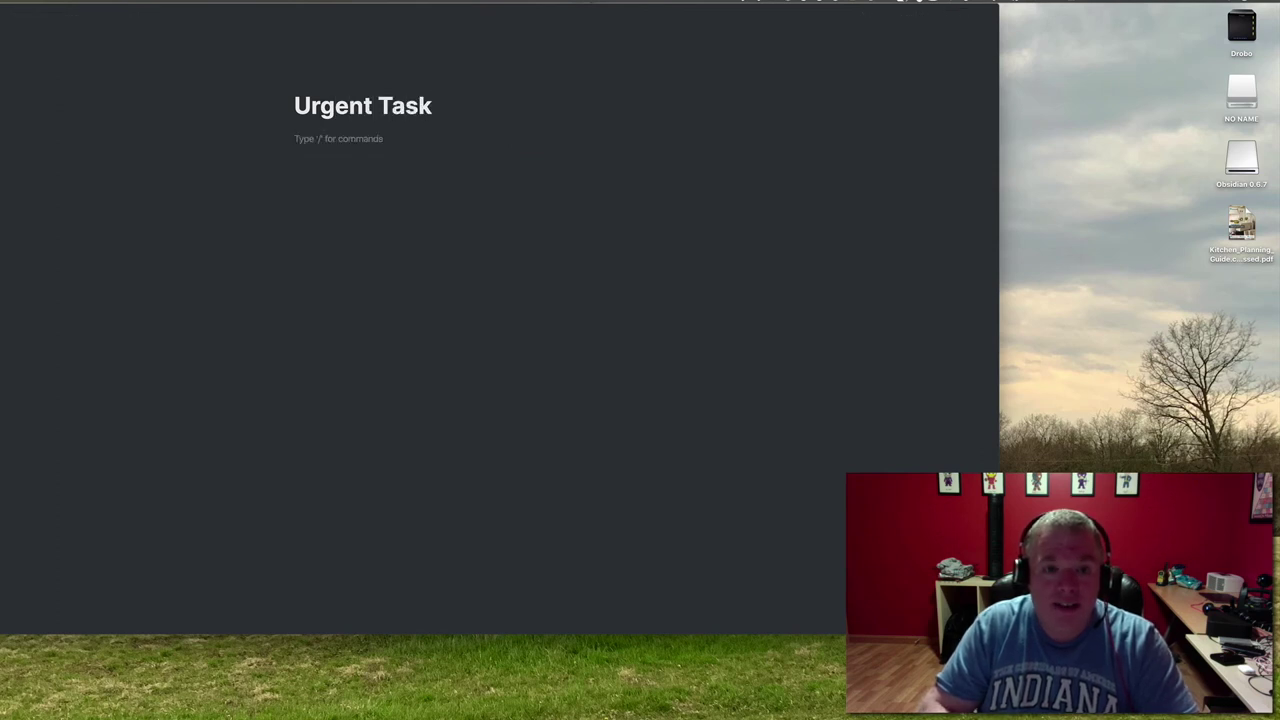
Extend the page title to "Urgent or High Priority Tasks"
text(/)
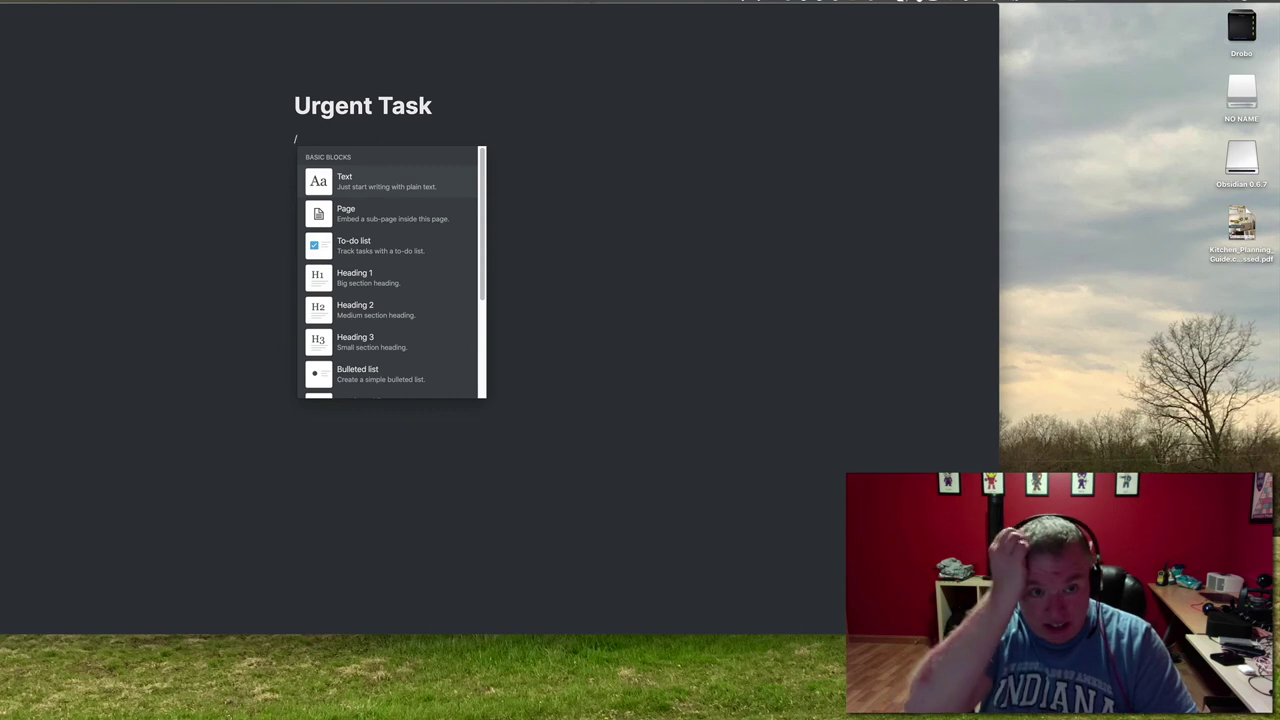
key(Escape)
click(379, 106)
text(or High Priority)
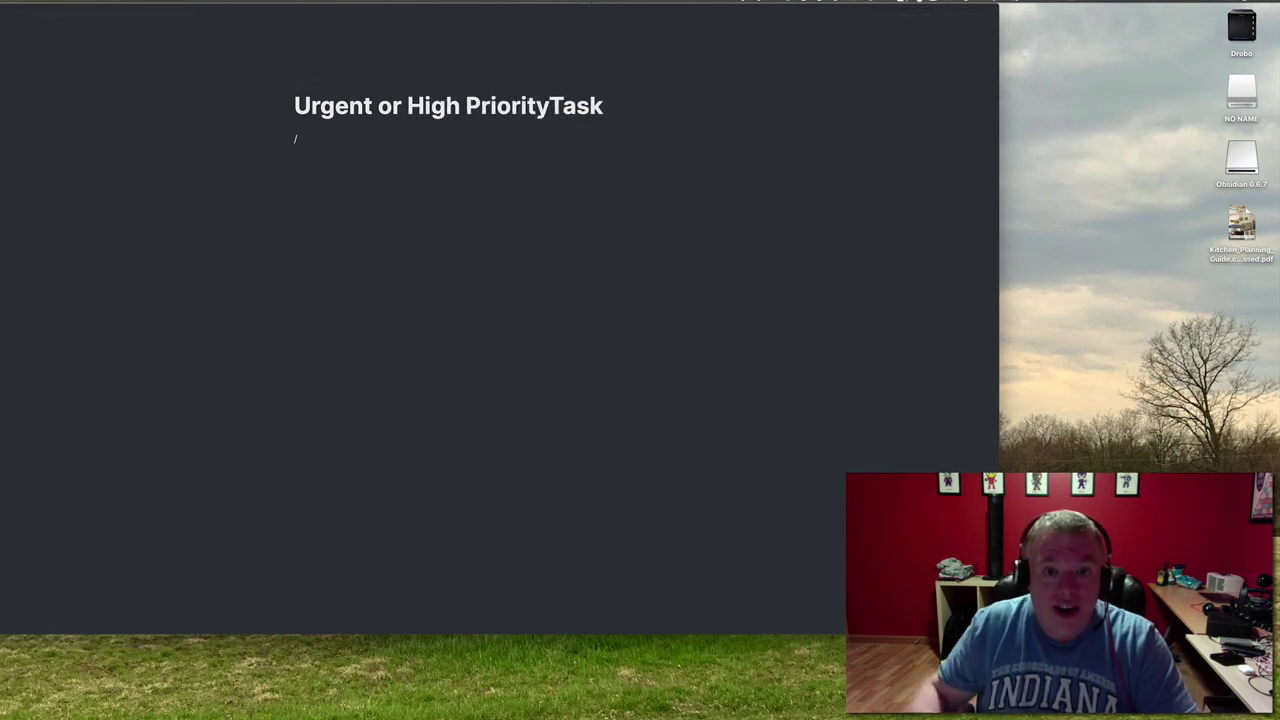
click(604, 107)
text(s)
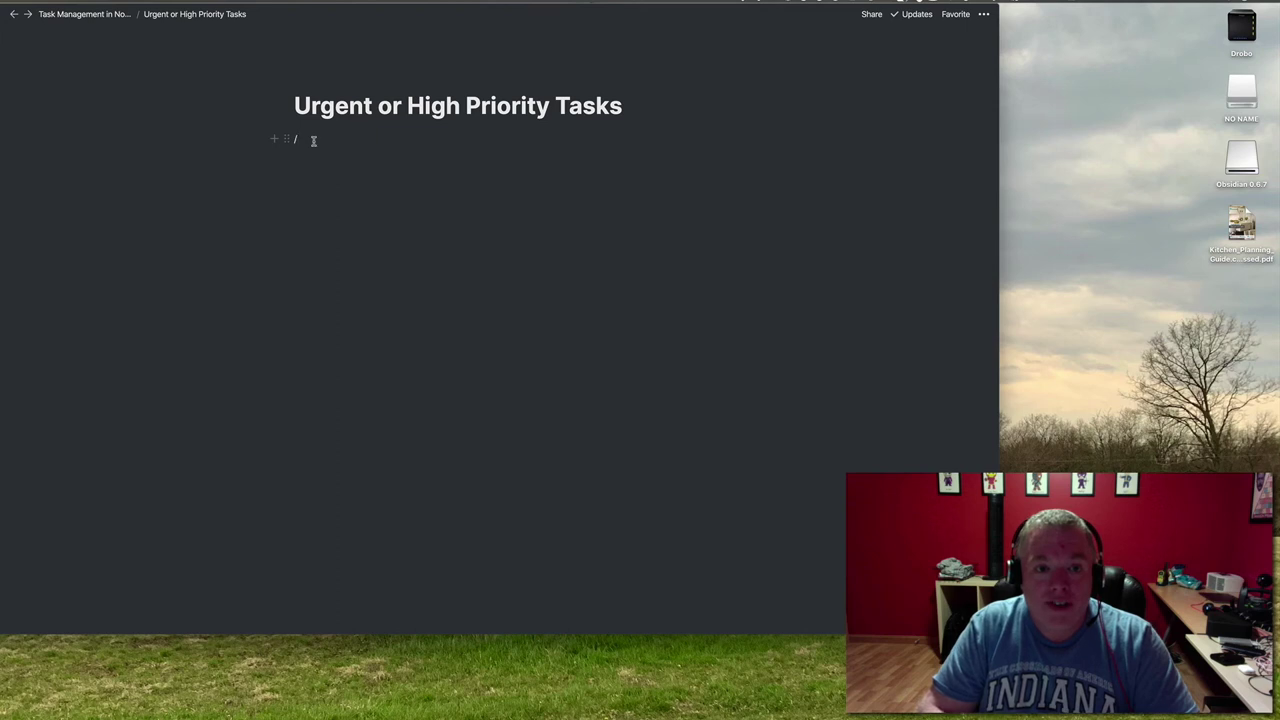
Insert a linked database of Sample Task List under the page title
text(link)
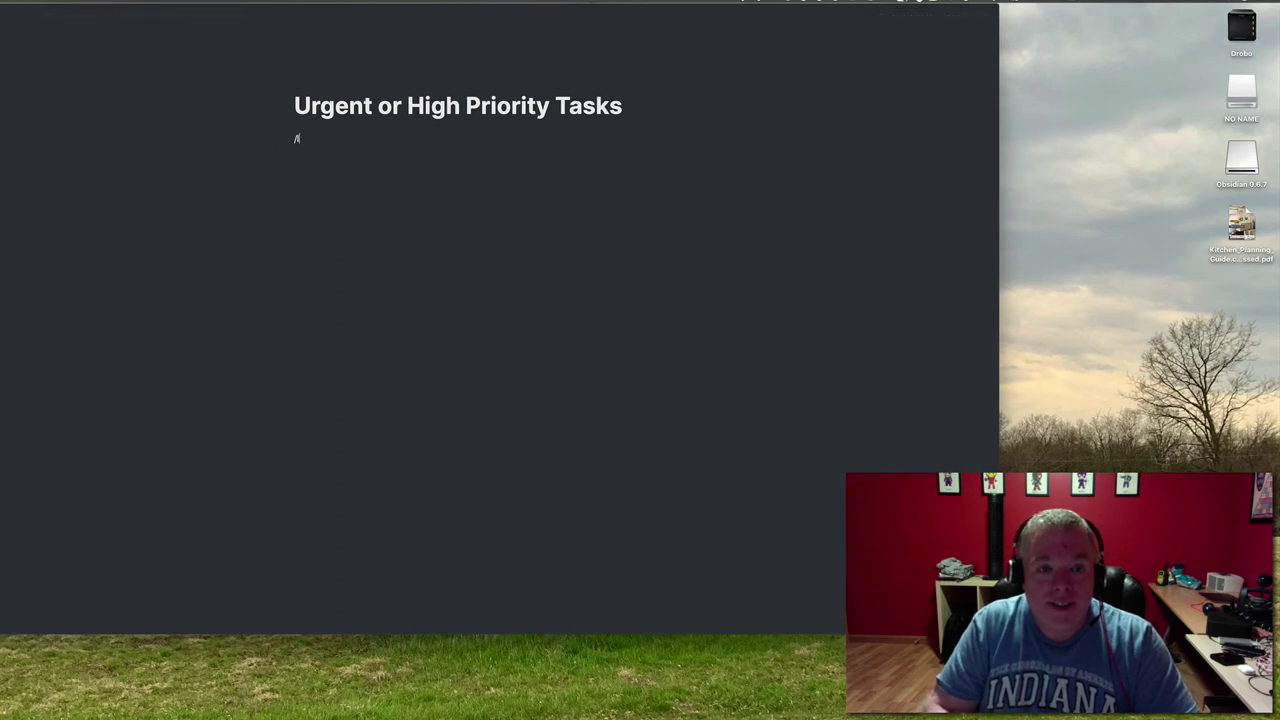
text(lin)
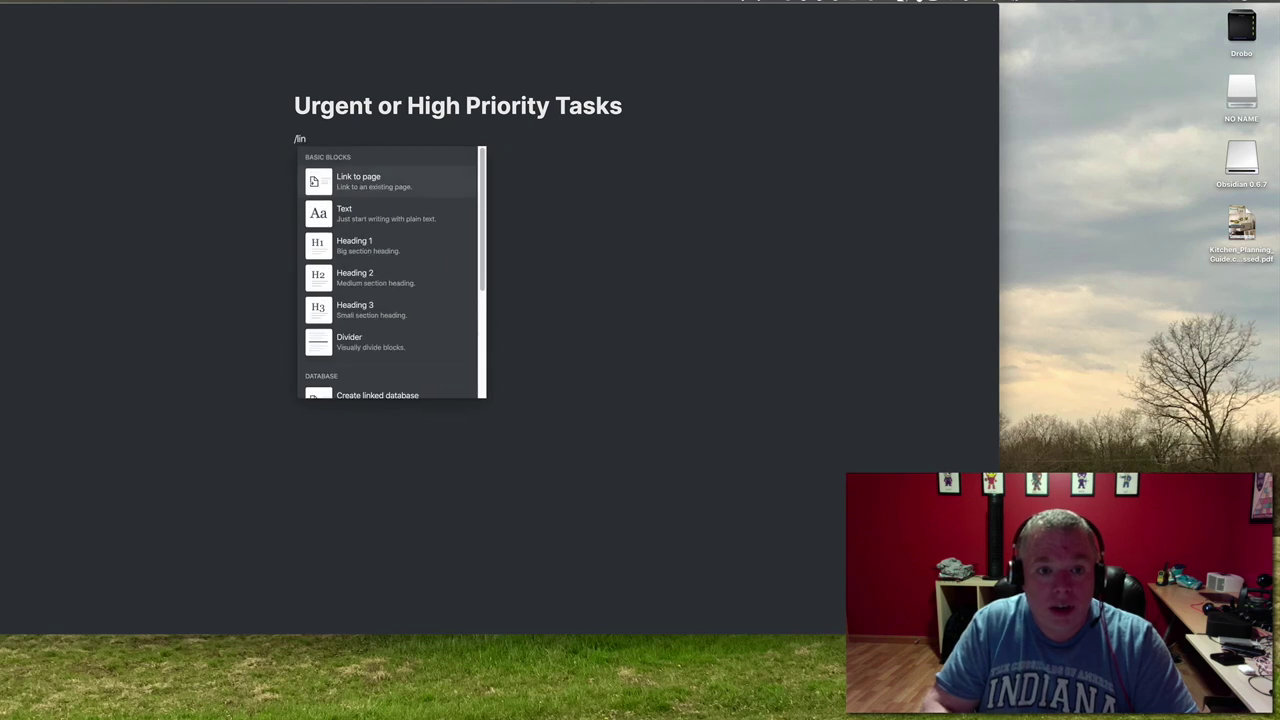
scroll(381, 240, down, 2)
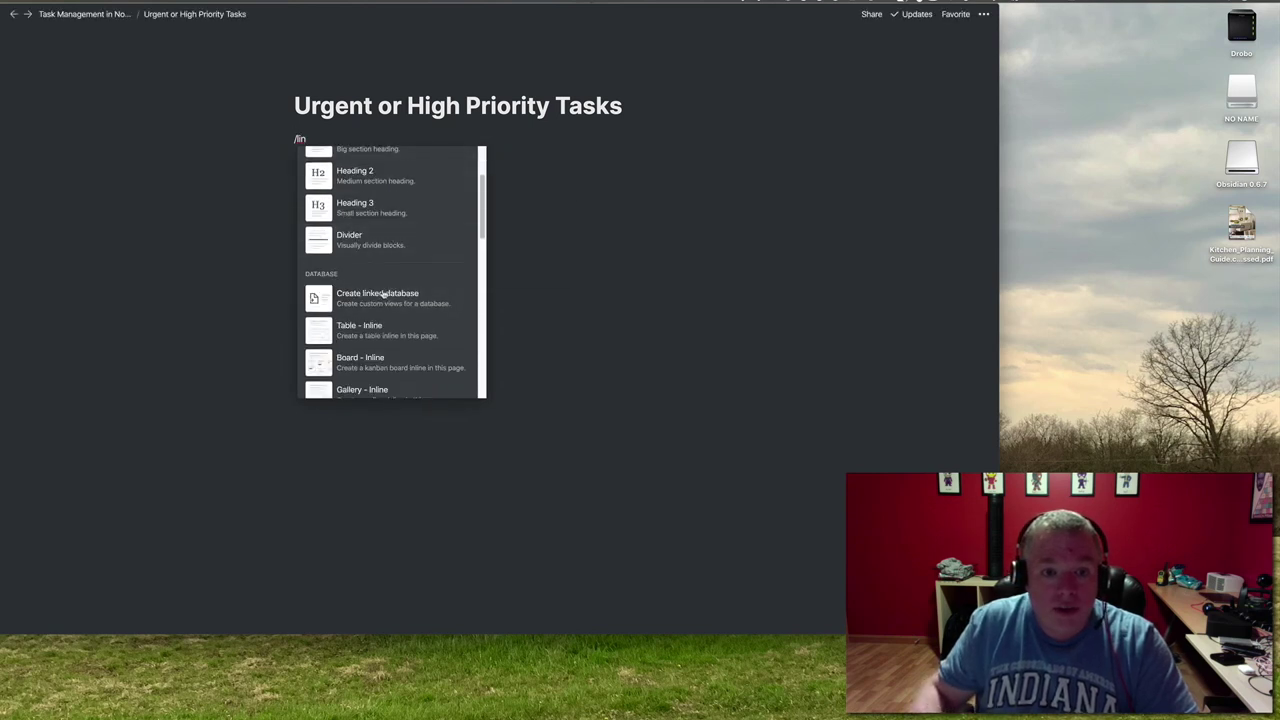
click(432, 292)
scroll(416, 260, down, 2)
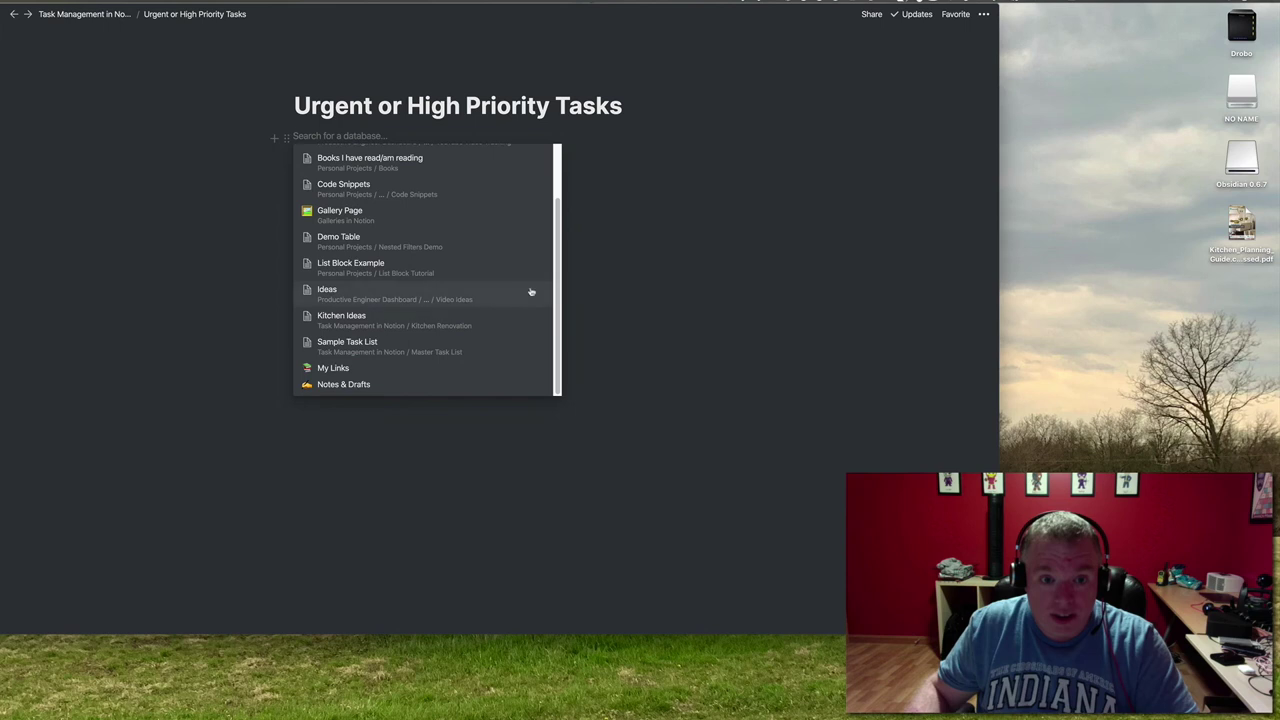
click(407, 344)
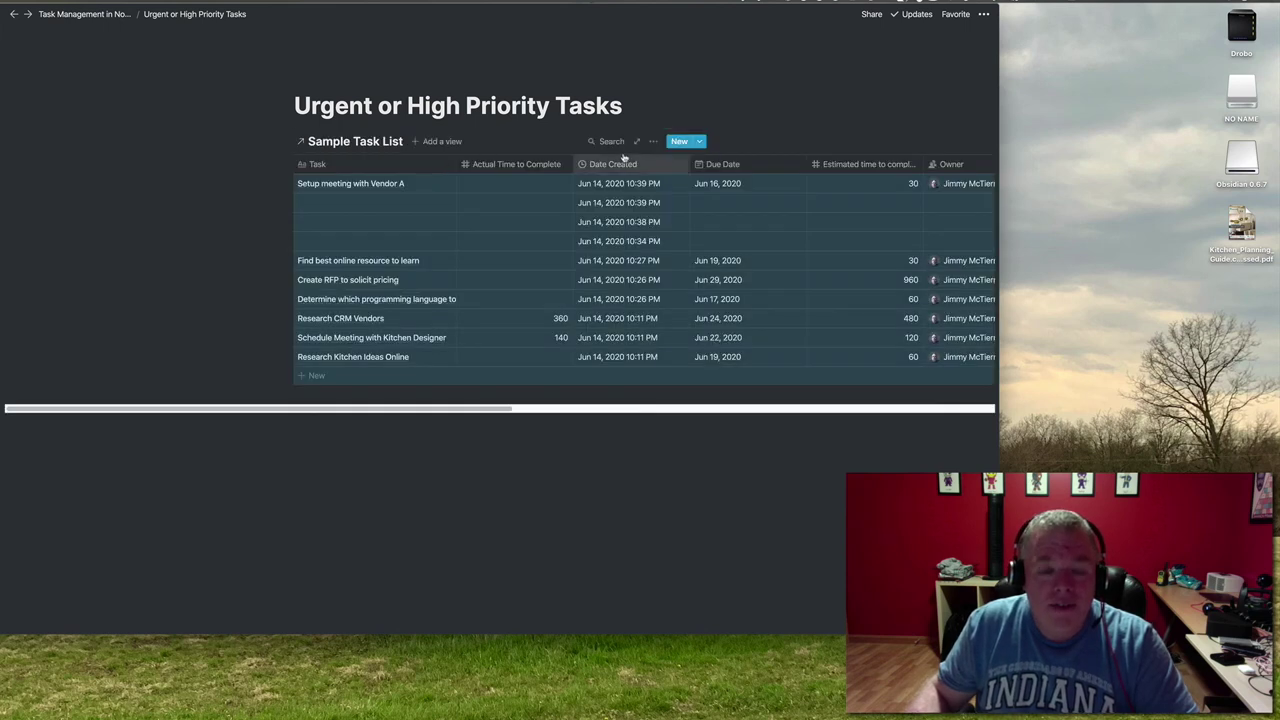
click(514, 130)
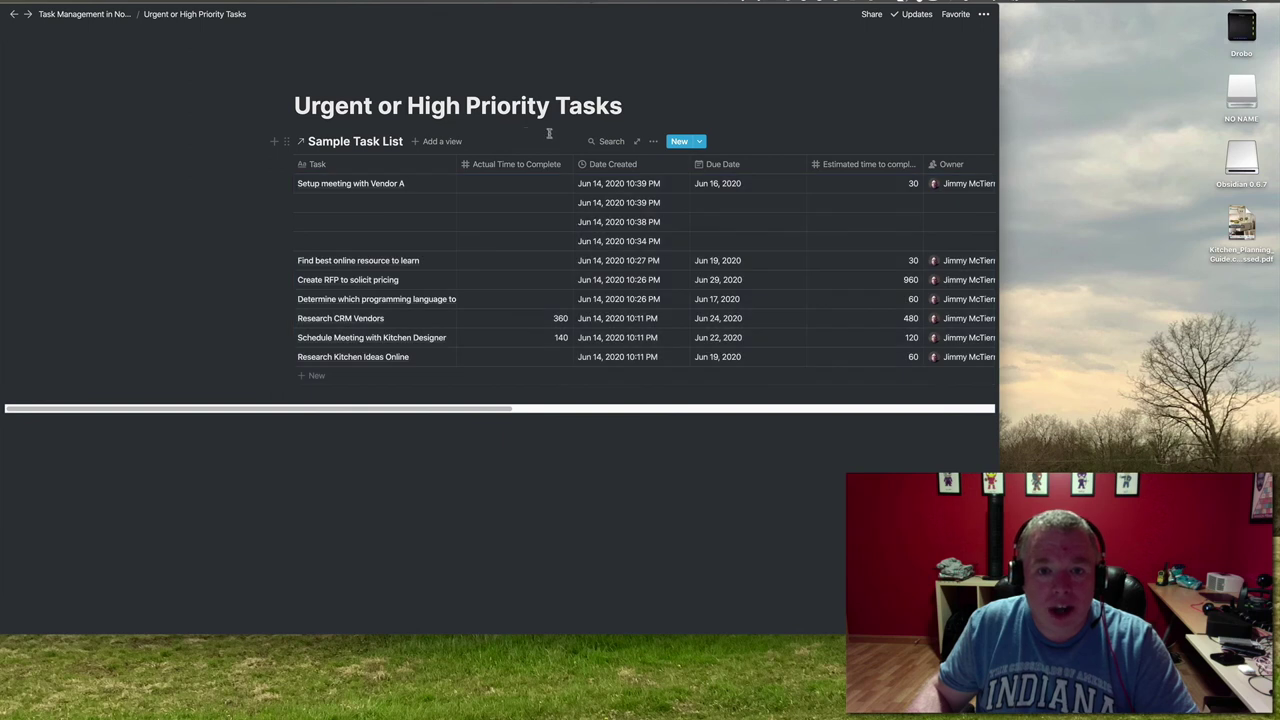
Add a filter group to the linked Sample Task List with the condition that Priority is urgent
click(651, 142)
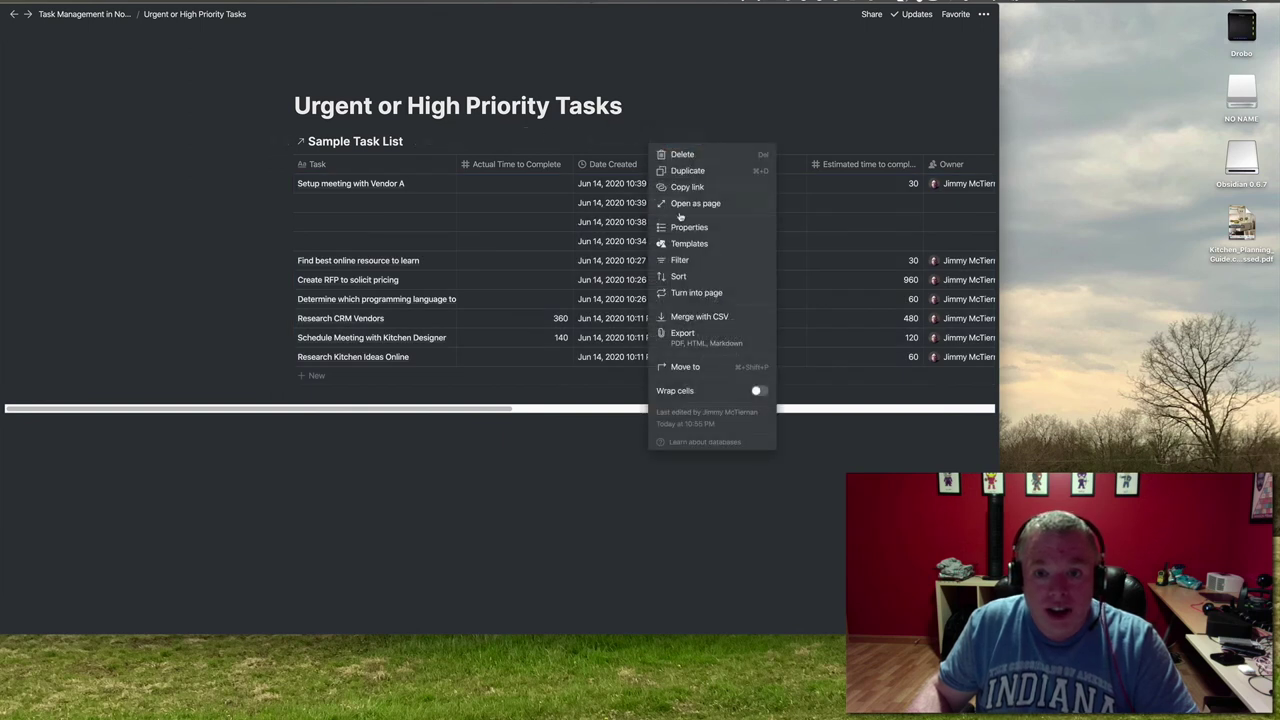
click(683, 259)
click(462, 246)
click(466, 292)
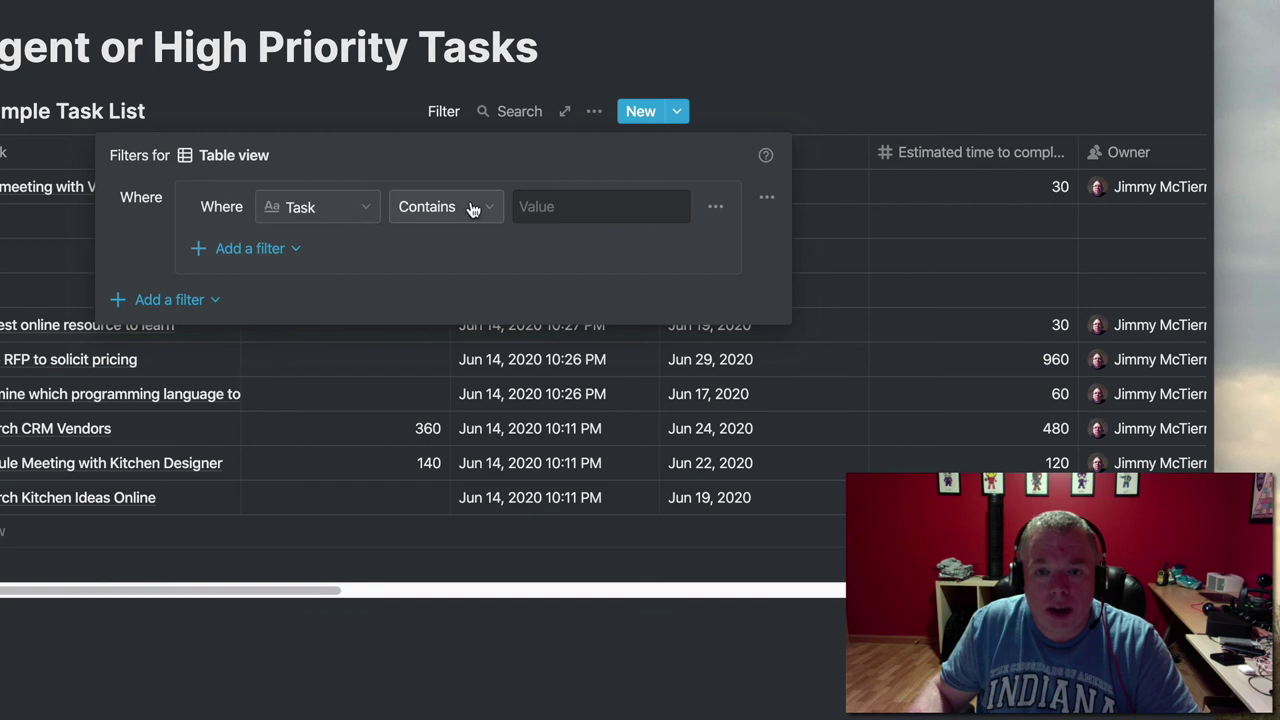
click(360, 213)
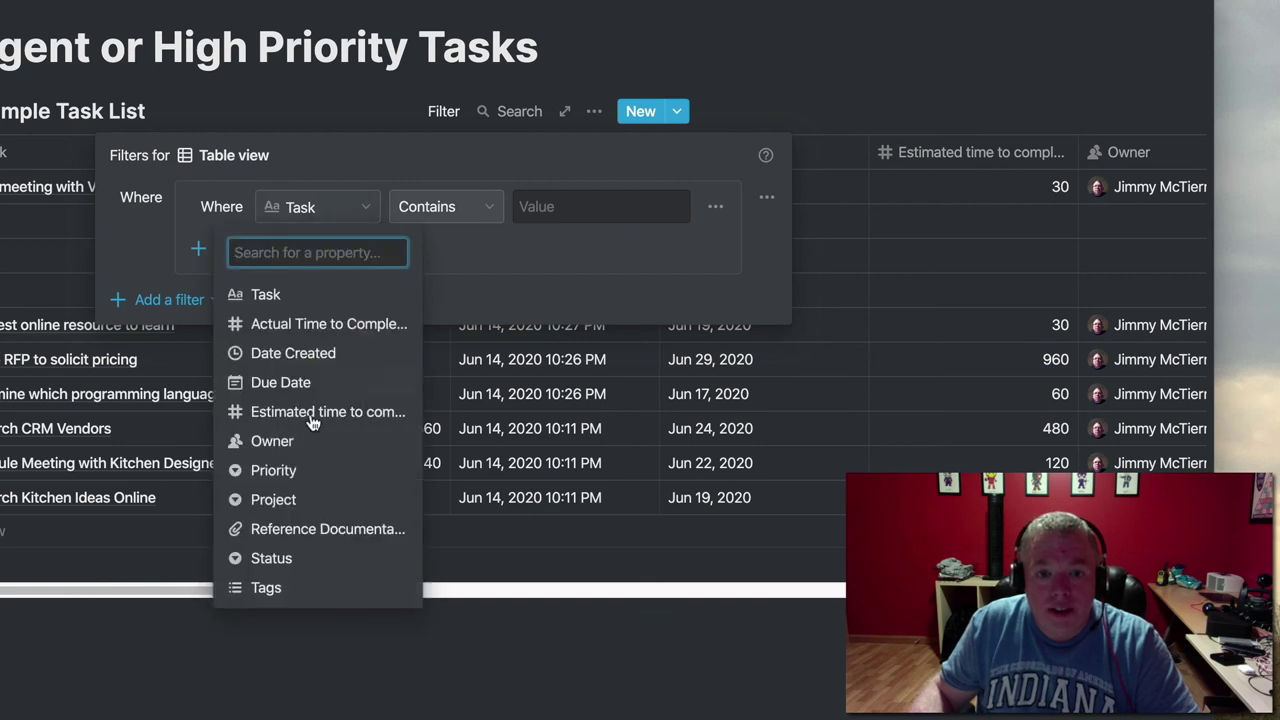
click(289, 478)
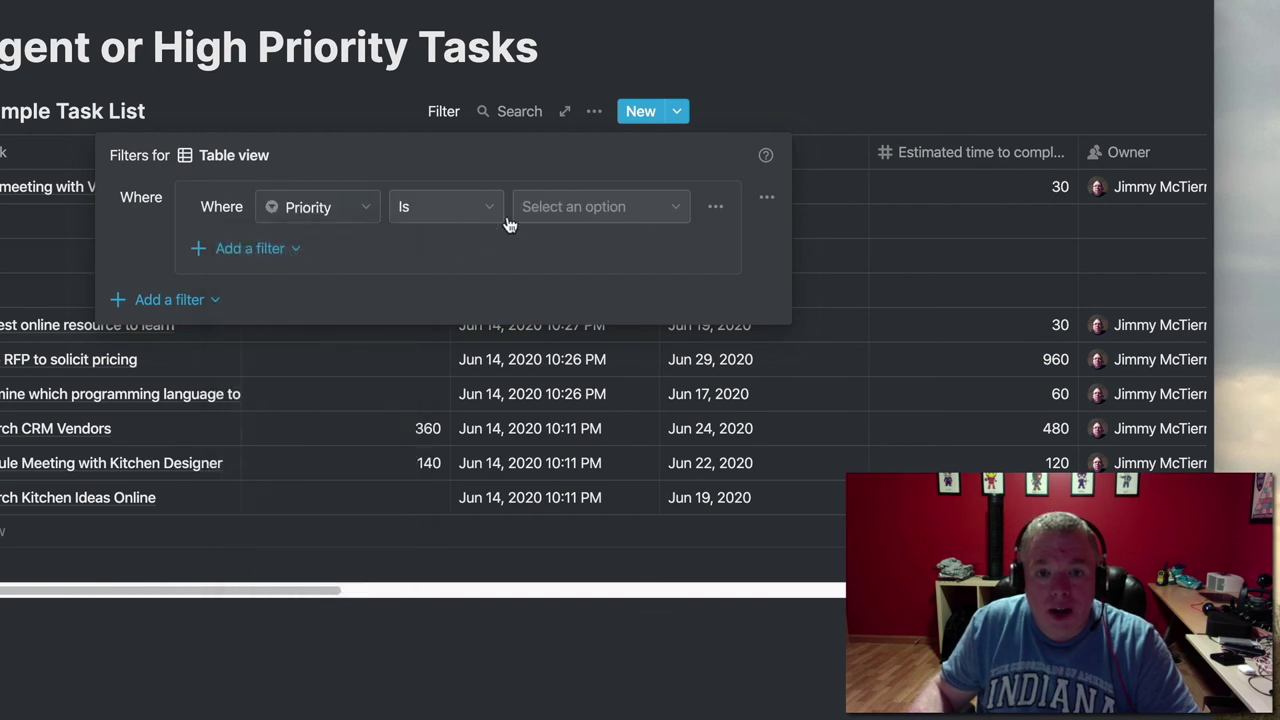
click(563, 206)
click(554, 323)
Add an Or condition inside the filter group requiring that Priority is high
click(262, 250)
click(265, 287)
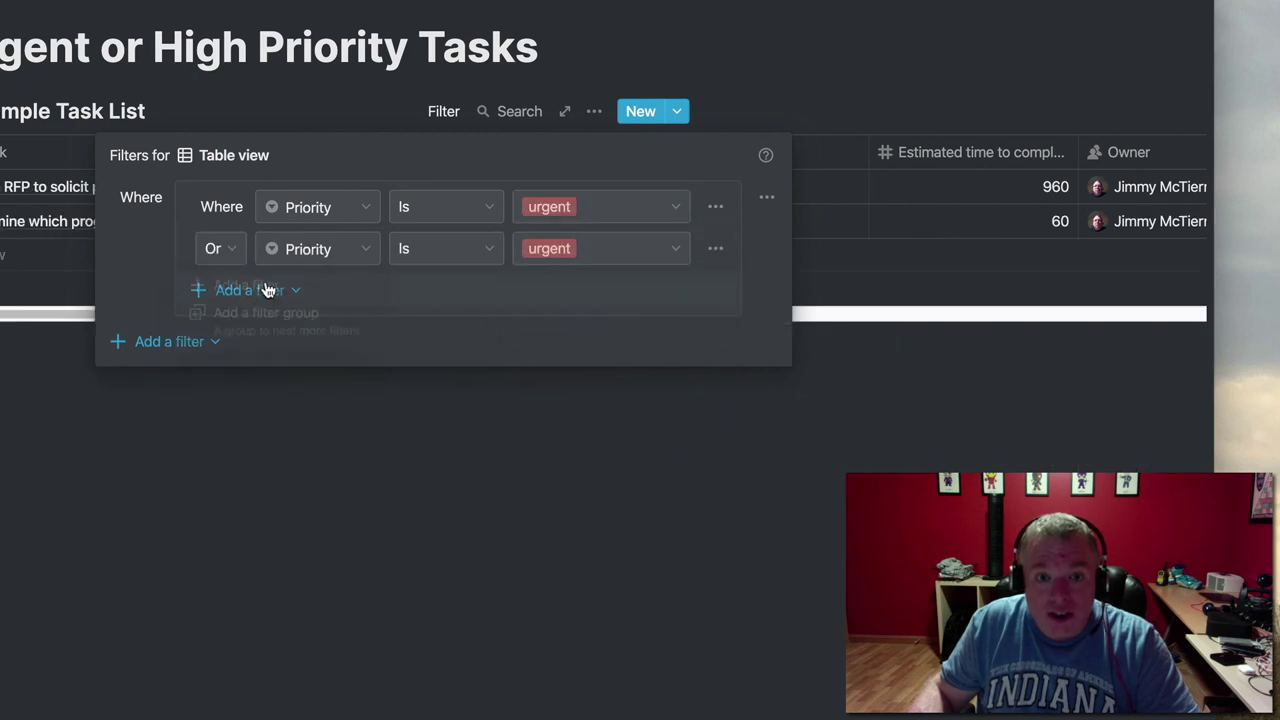
click(336, 250)
click(566, 250)
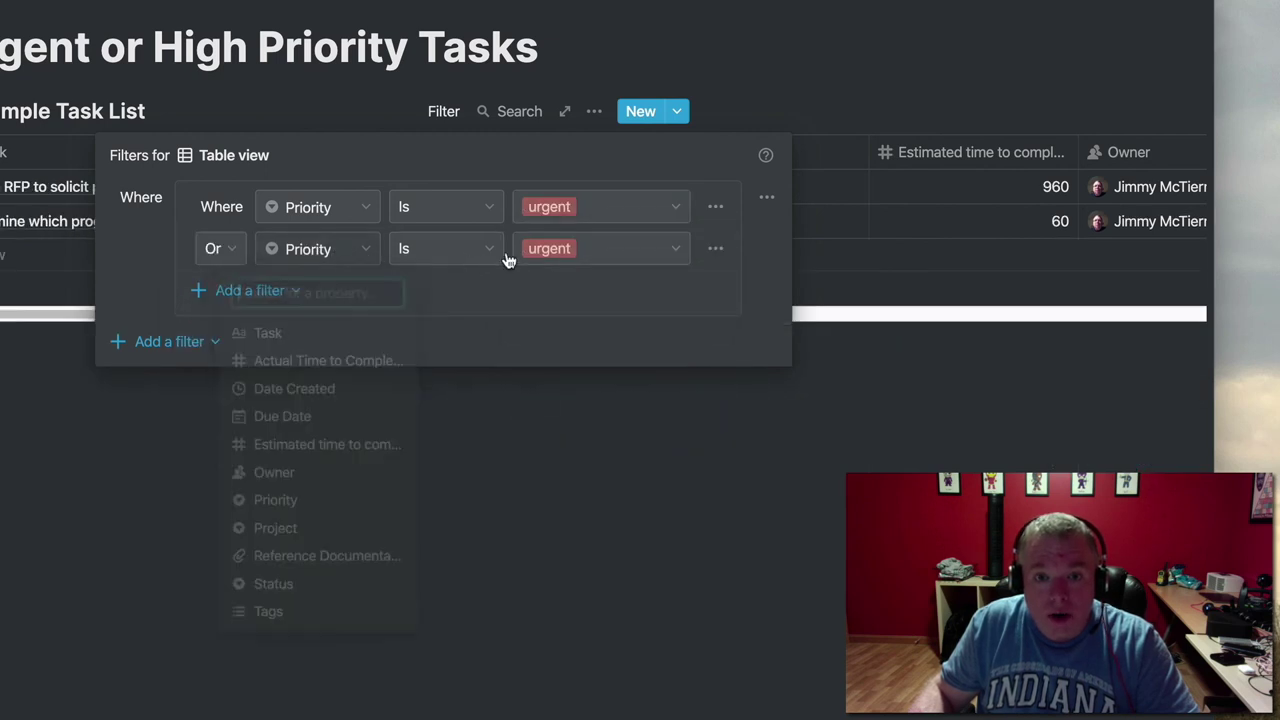
click(566, 250)
click(550, 395)
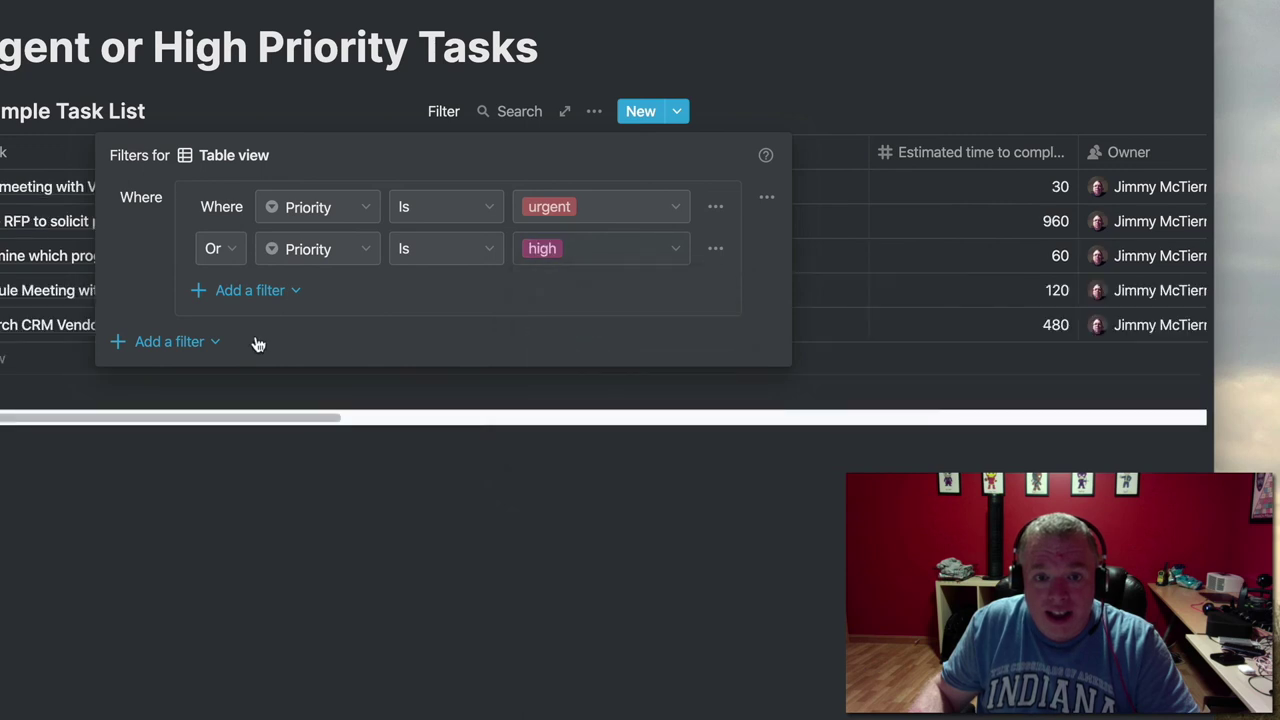
Add an And condition outside the filter group requiring that Status is not Completed, and close the filter settings
click(190, 341)
click(183, 377)
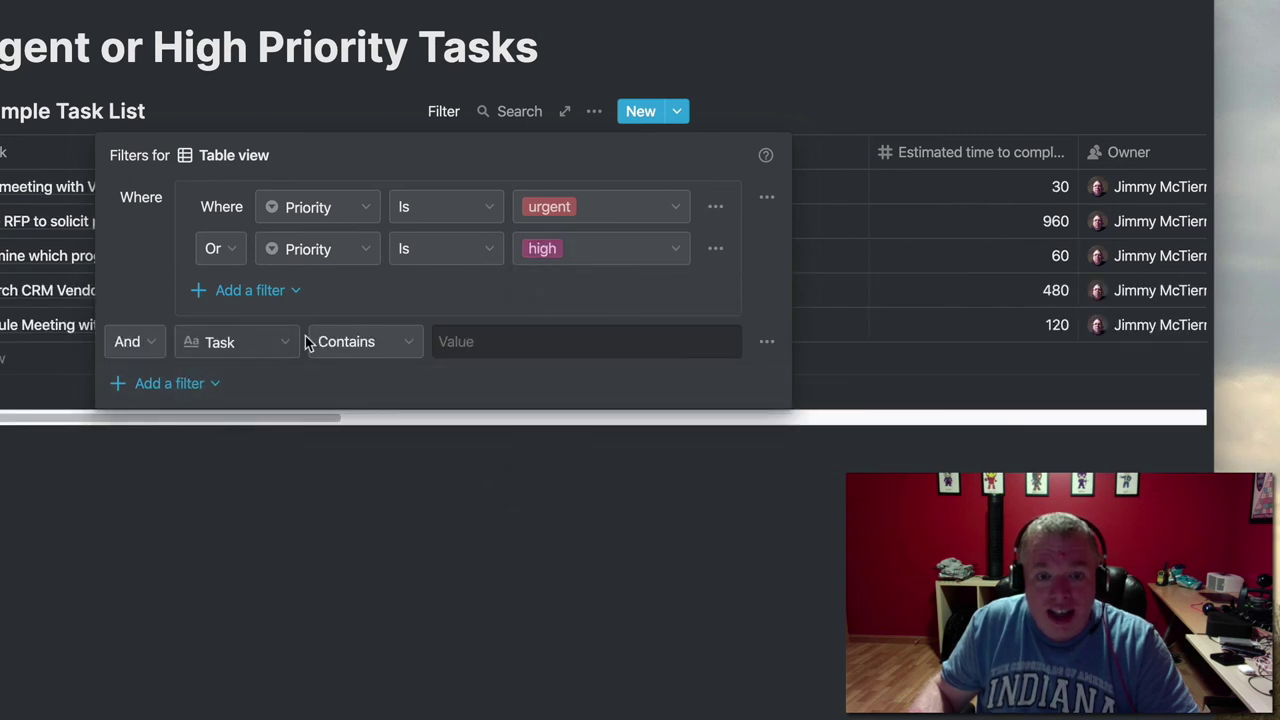
click(279, 352)
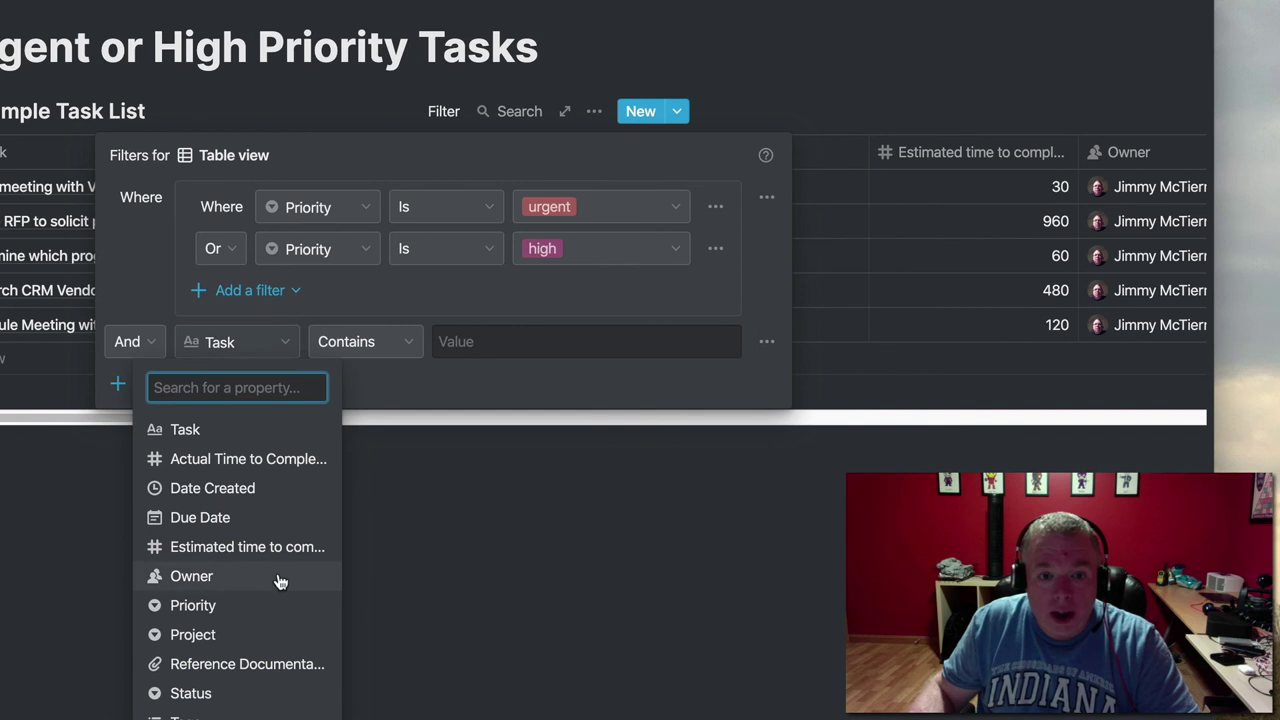
click(180, 694)
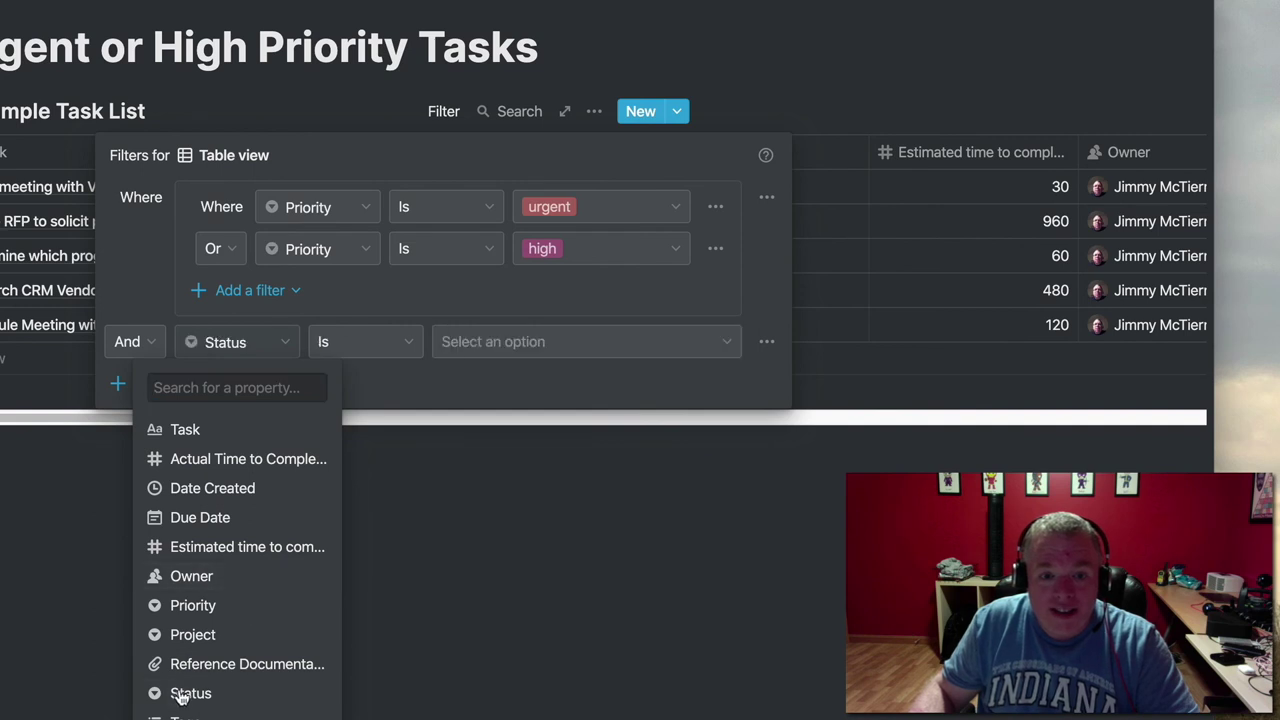
click(376, 346)
click(368, 404)
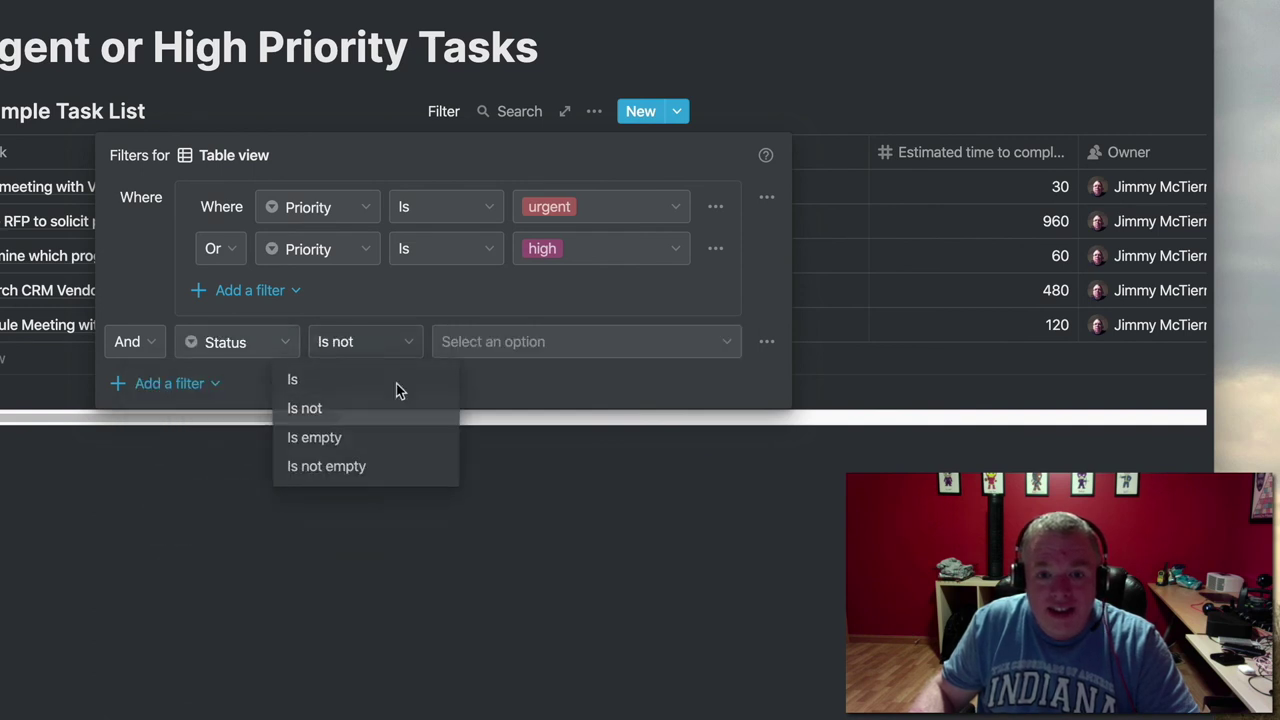
click(573, 350)
click(539, 521)
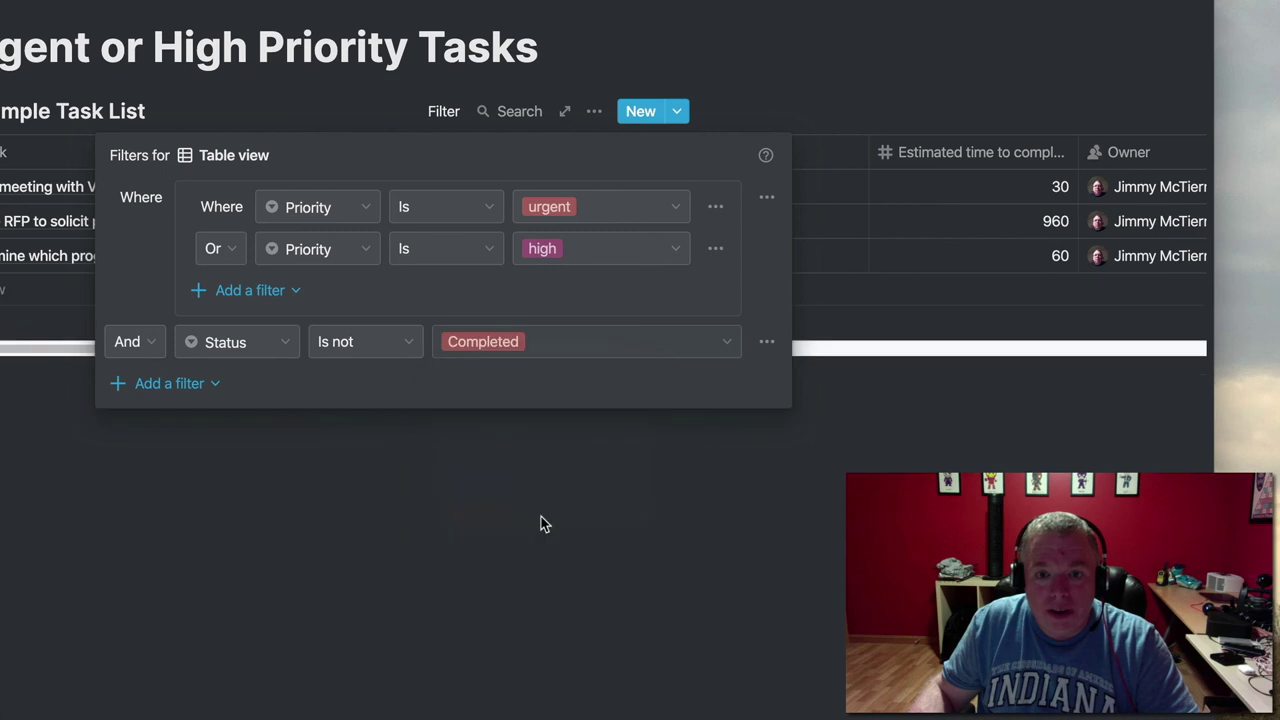
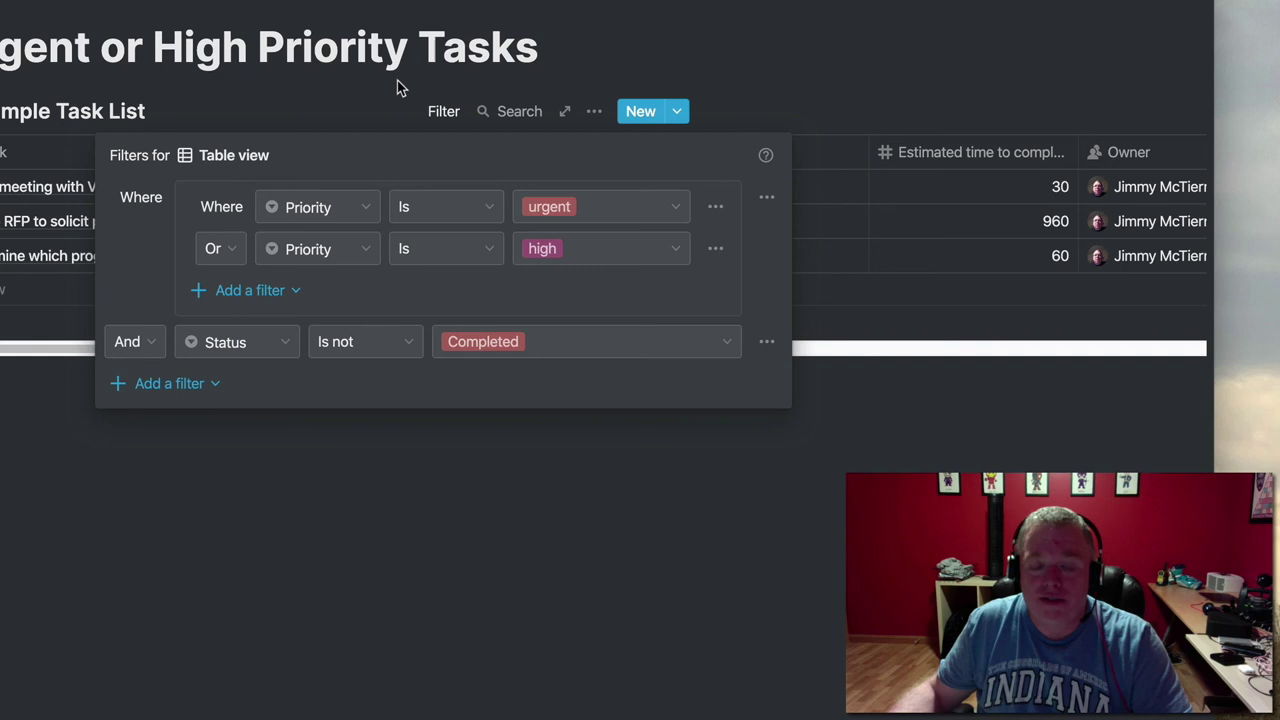
click(422, 520)
Check the Priority, Status and Tags columns of the filtered tasks and return to the Task Management in Notion page
drag(270, 352, 805, 378)
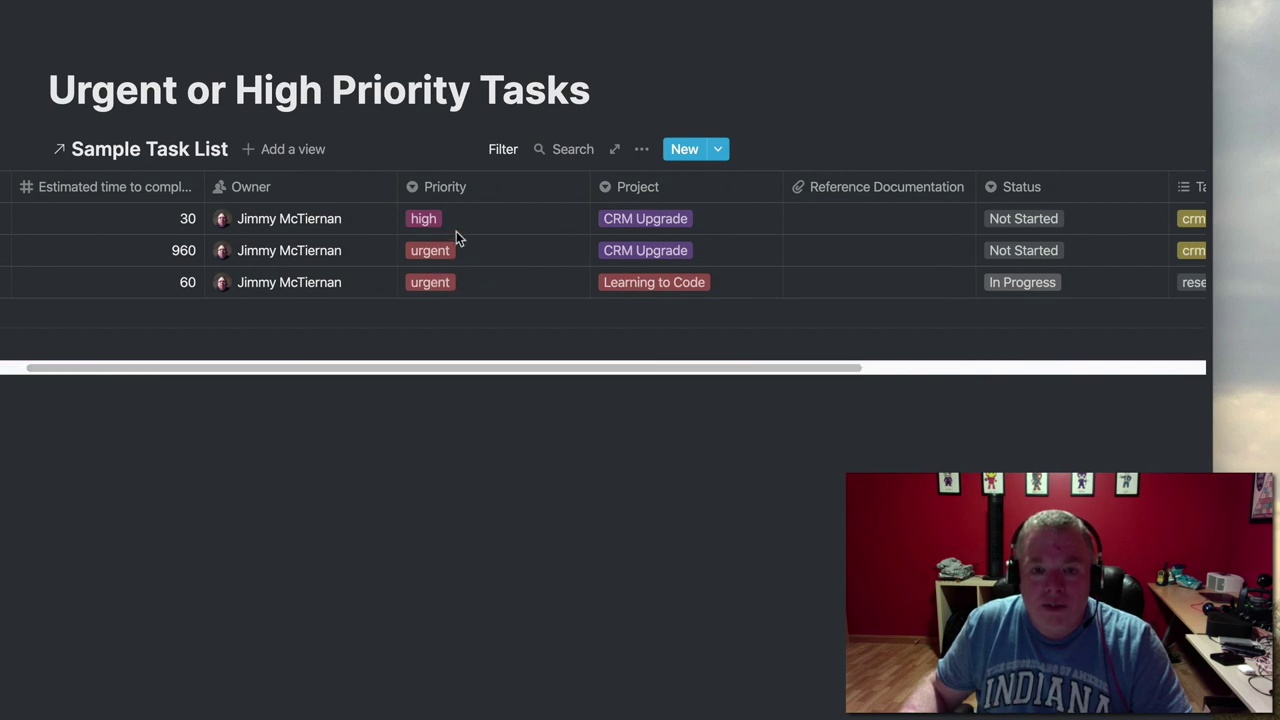
drag(492, 367, 706, 370)
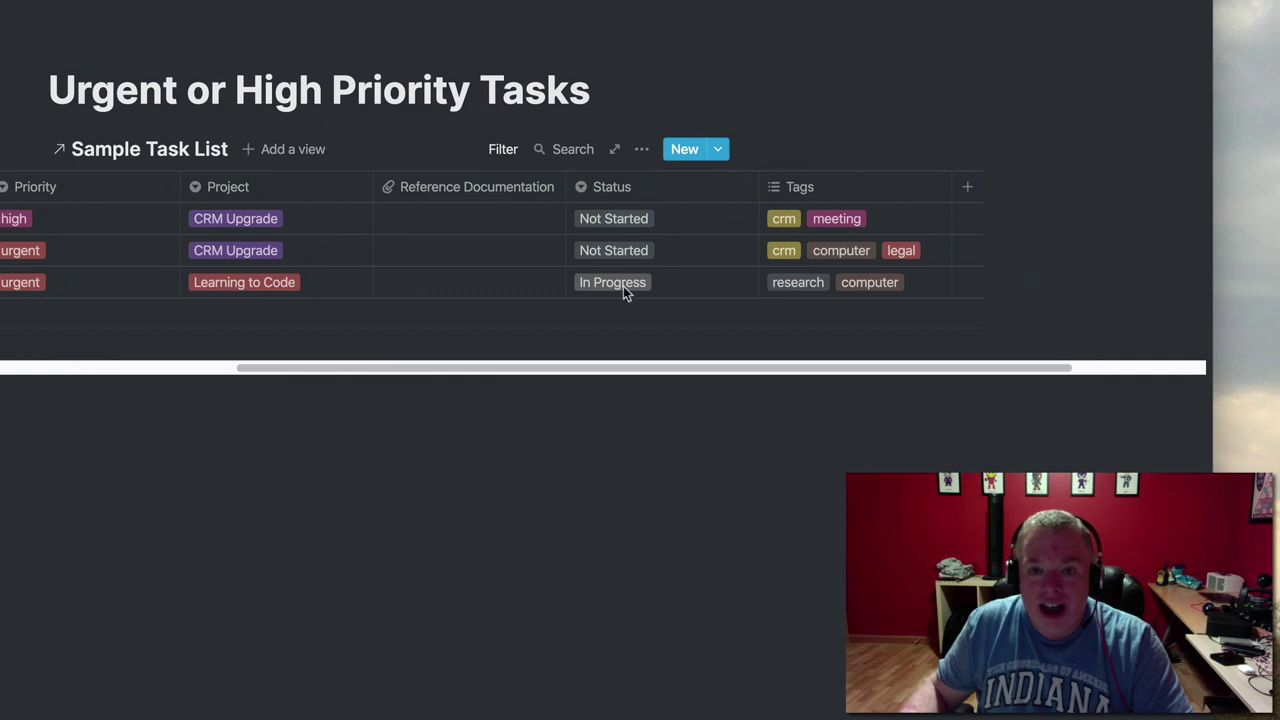
drag(634, 369, 400, 369)
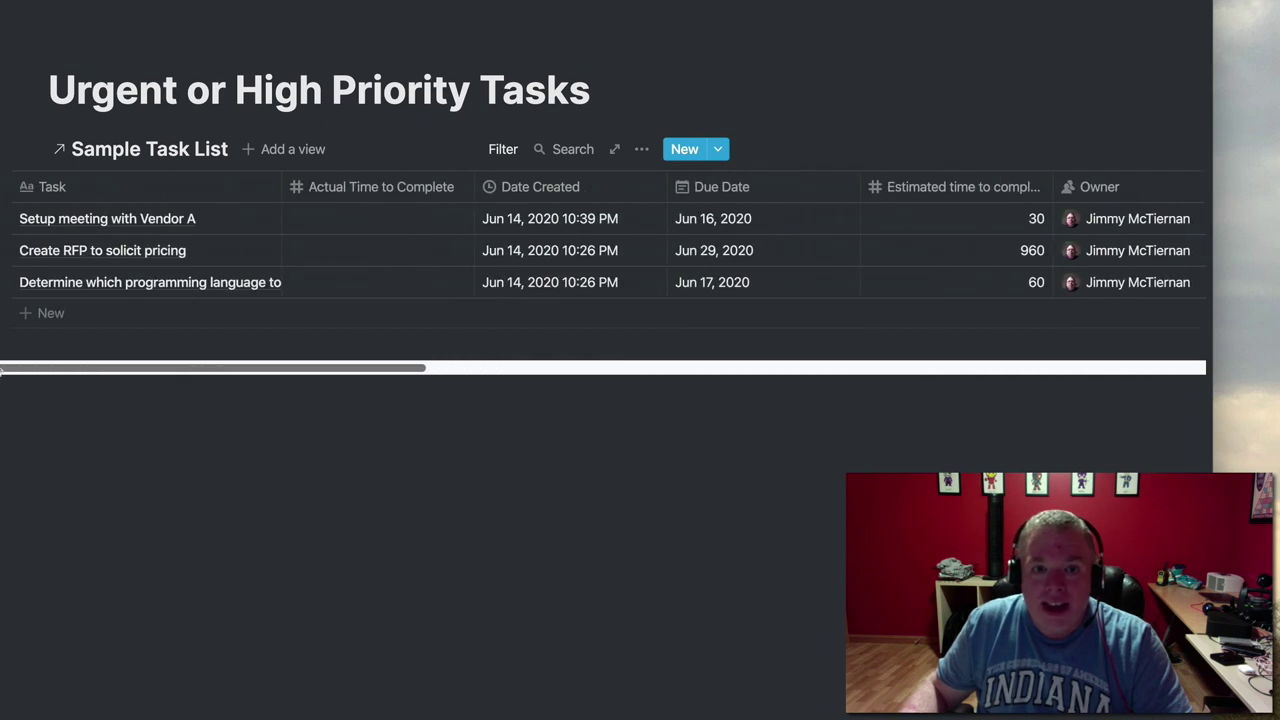
key(alt+Left)
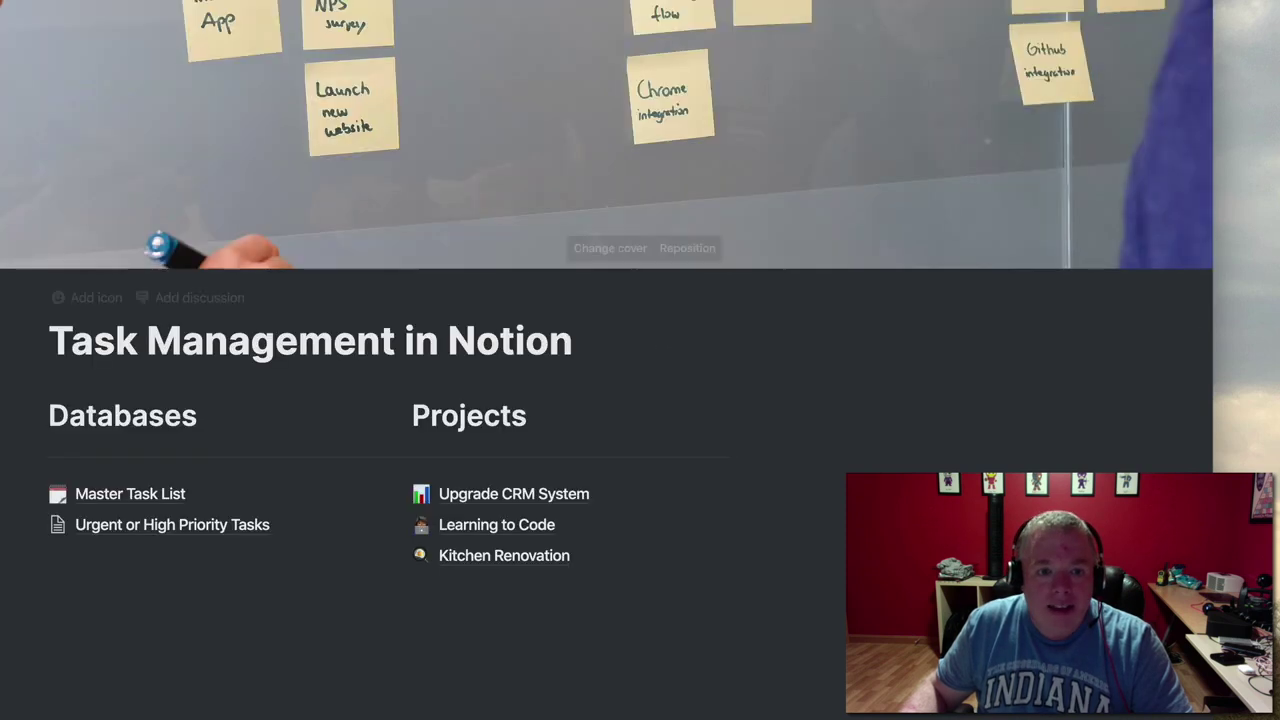
Open the Urgent or High Priority Tasks page and give it the red siren emoji as icon, searching for "alert"
click(231, 524)
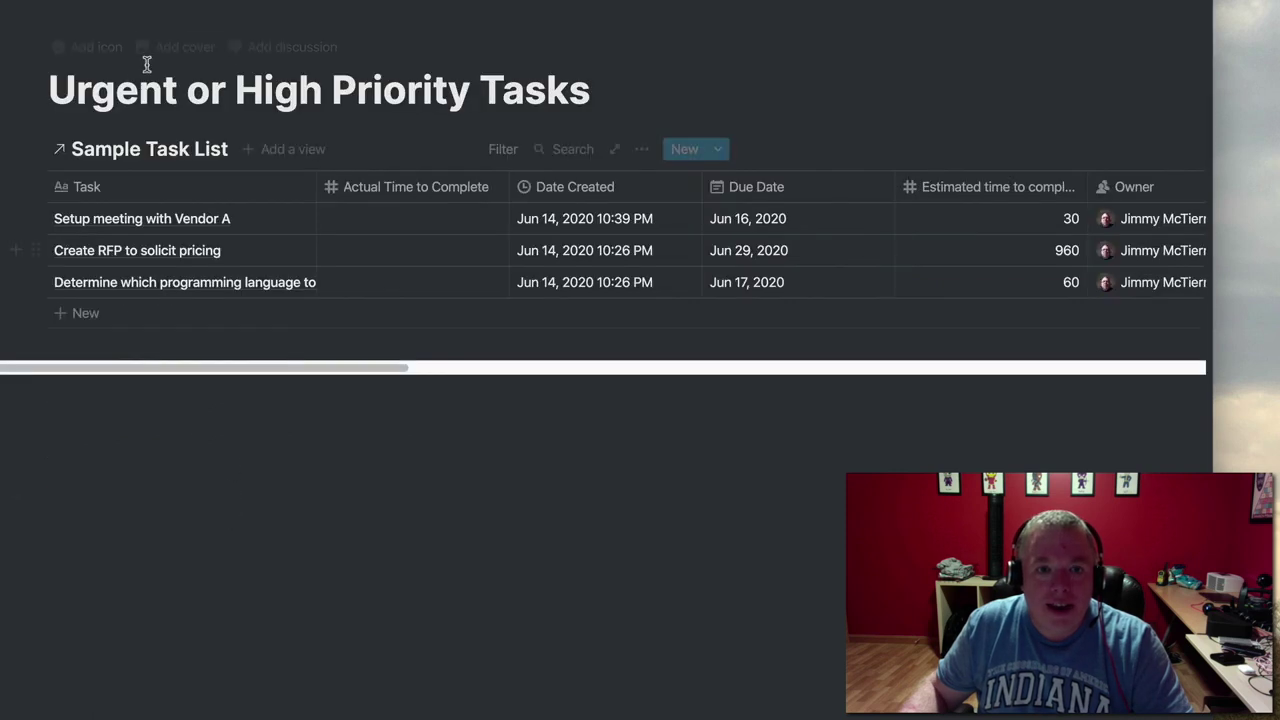
click(98, 48)
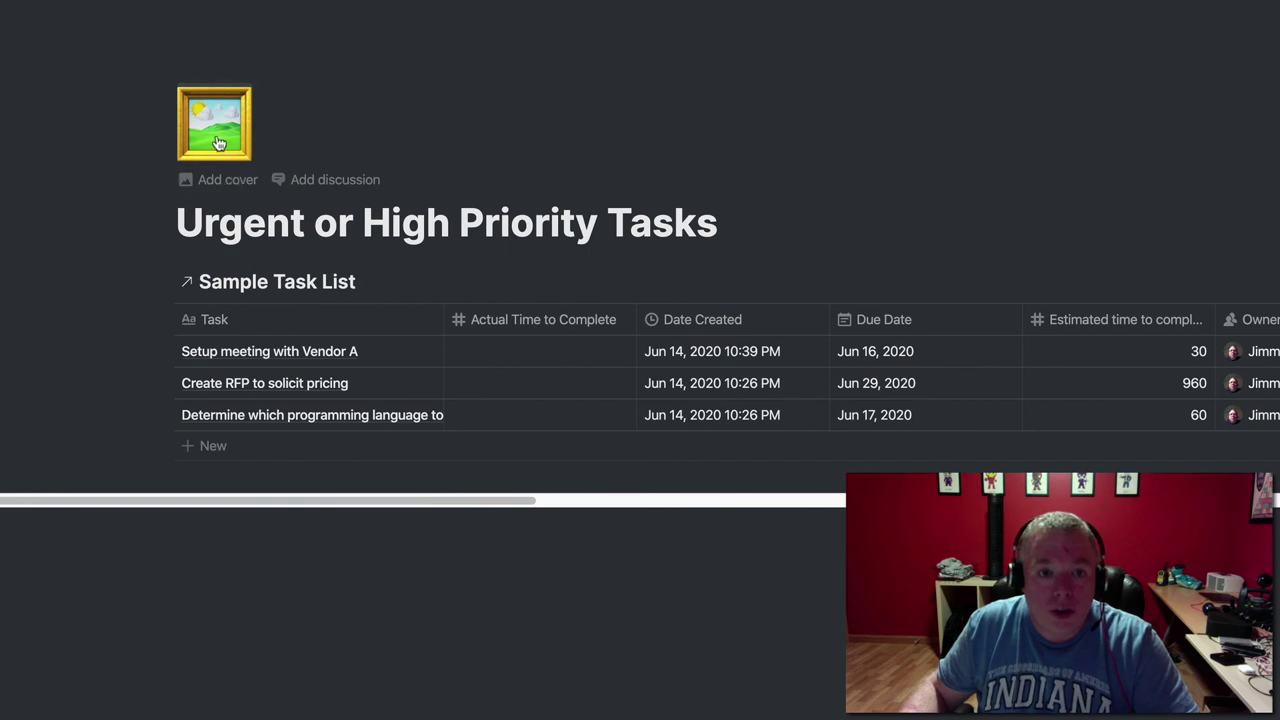
click(217, 140)
text(alar)
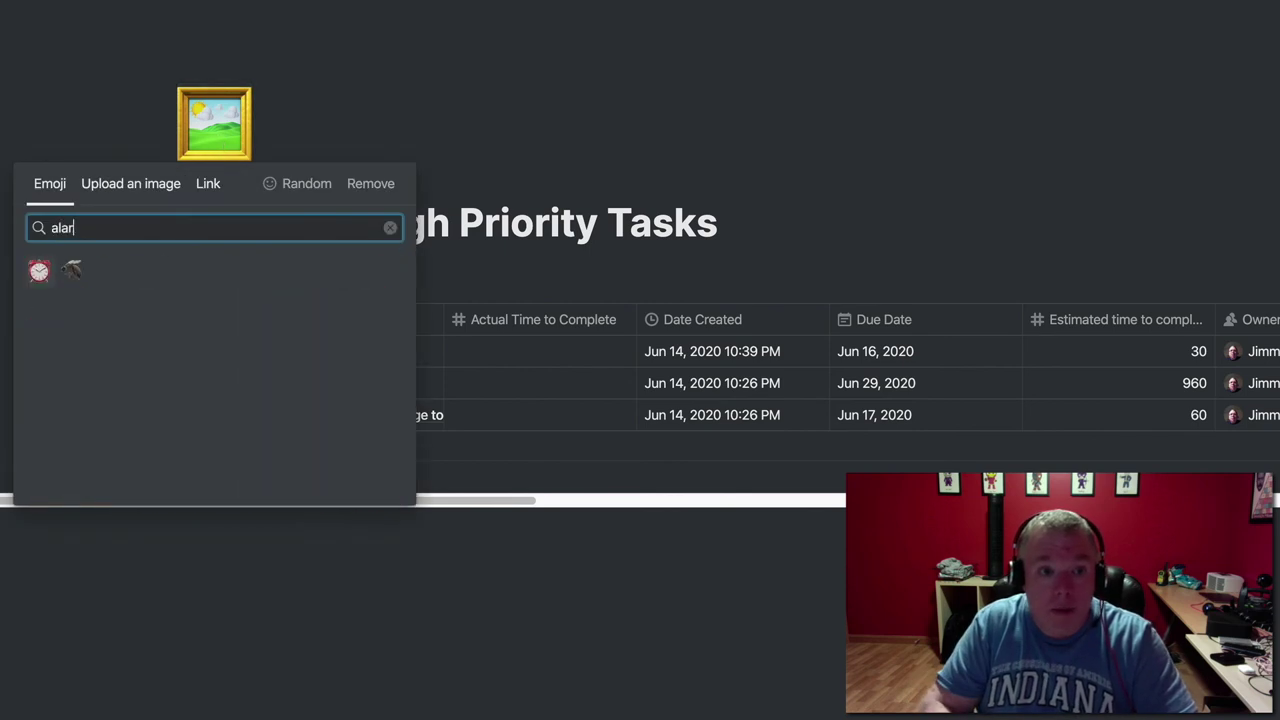
text(m)
key(BackSpace)
key(BackSpace)
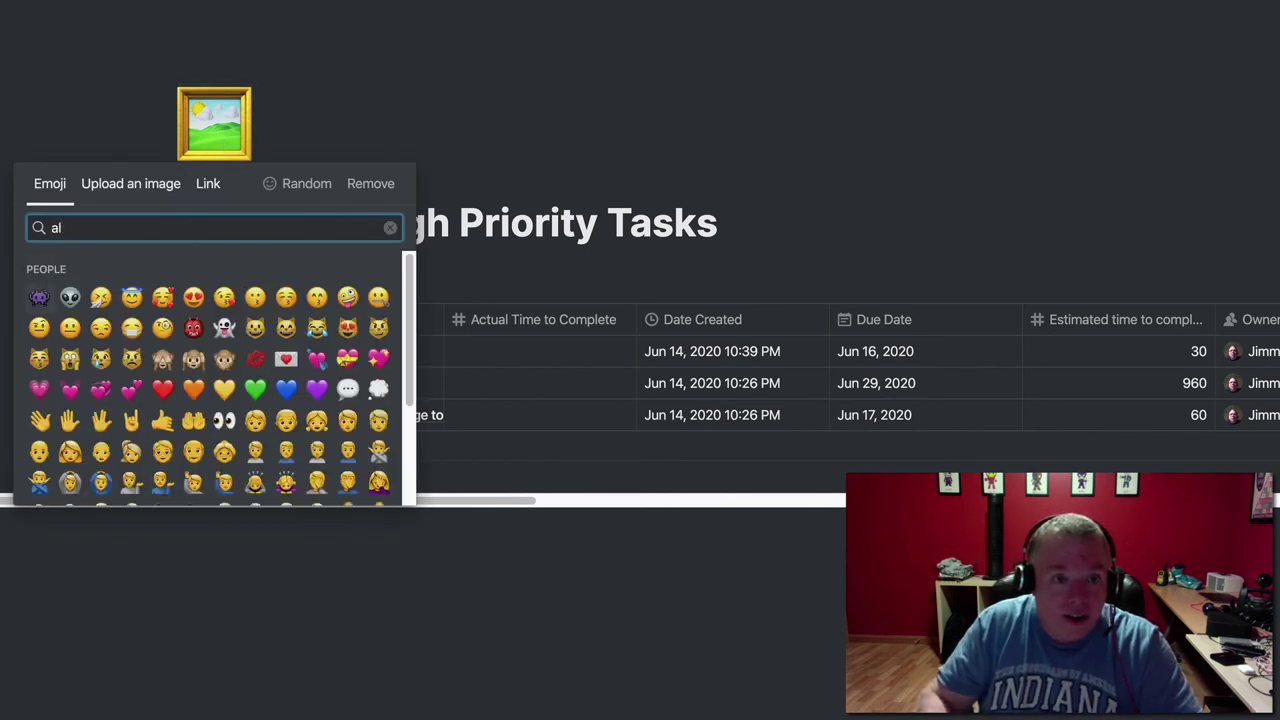
text(ert)
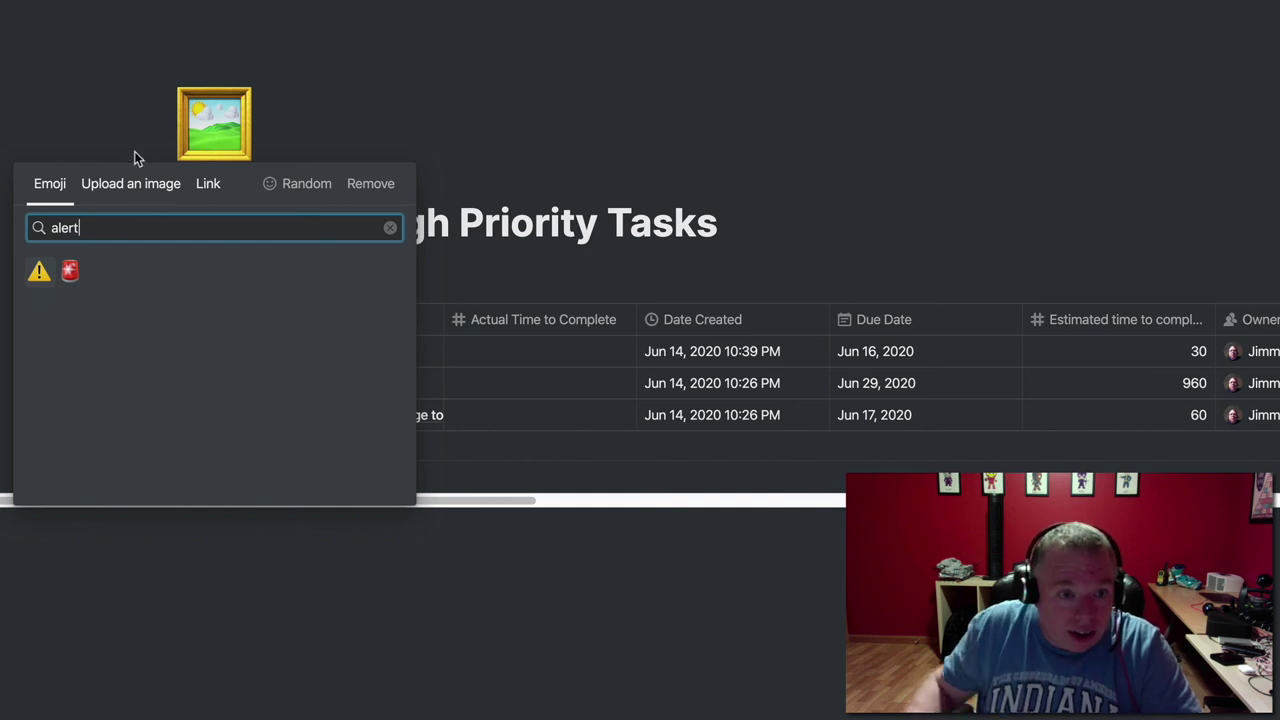
click(70, 271)
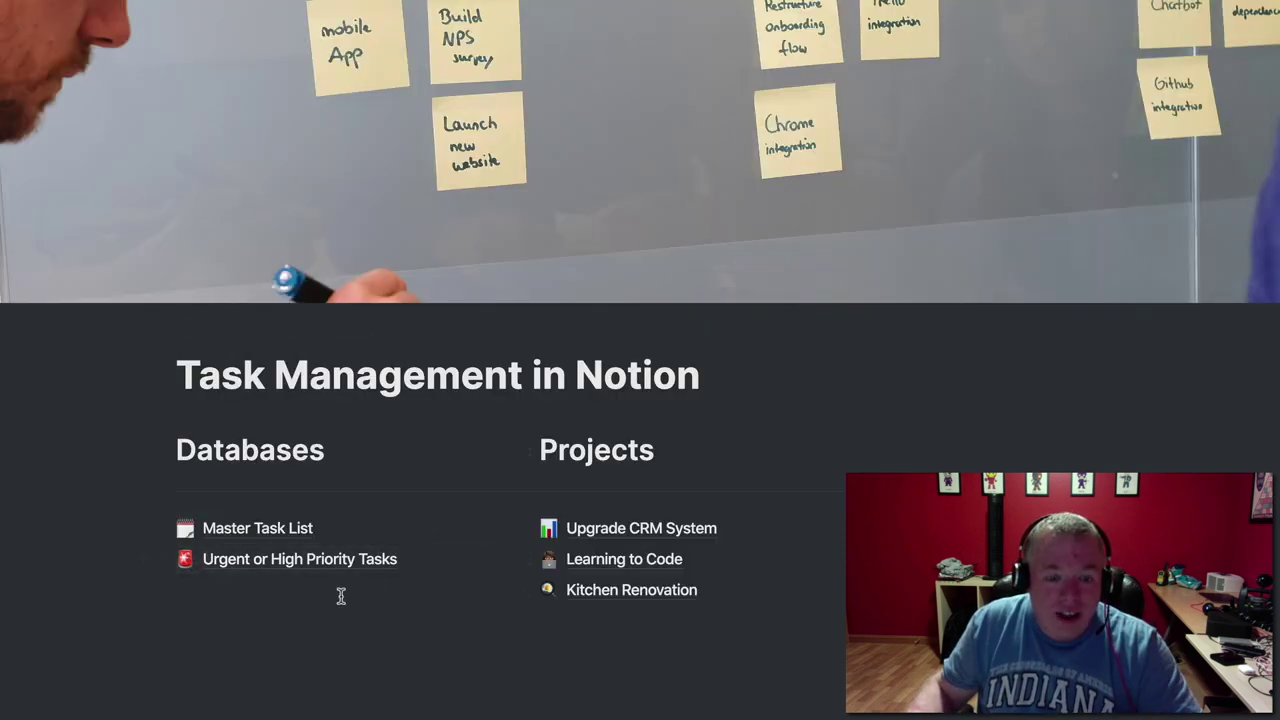
Create a sub-page titled "Today" below Urgent or High Priority Tasks in the Databases column
click(305, 591)
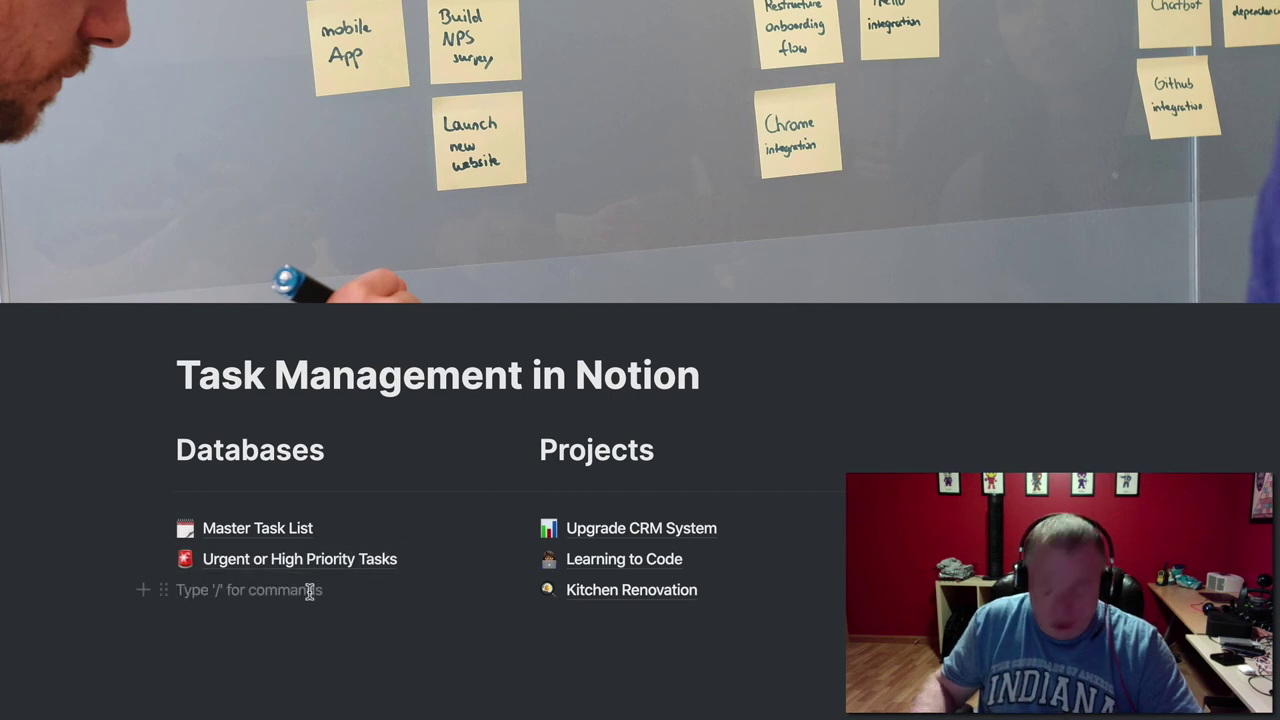
text(/page)
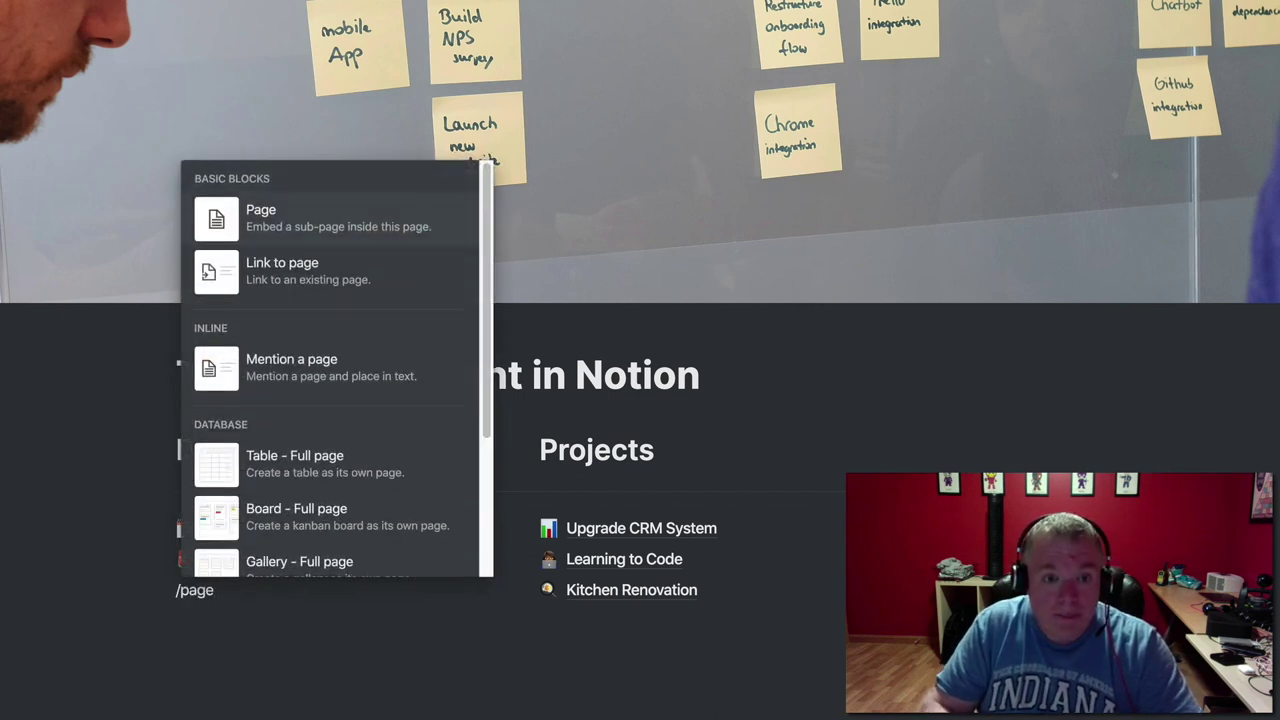
key(Return)
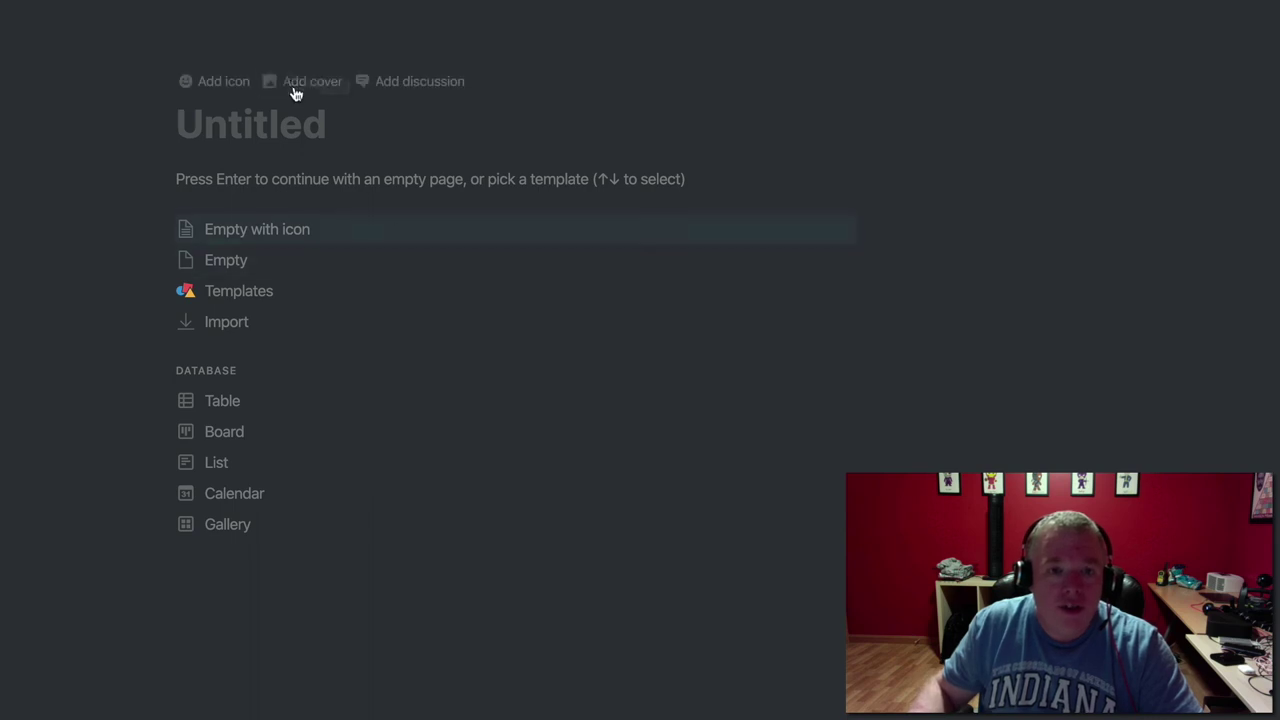
text(Today)
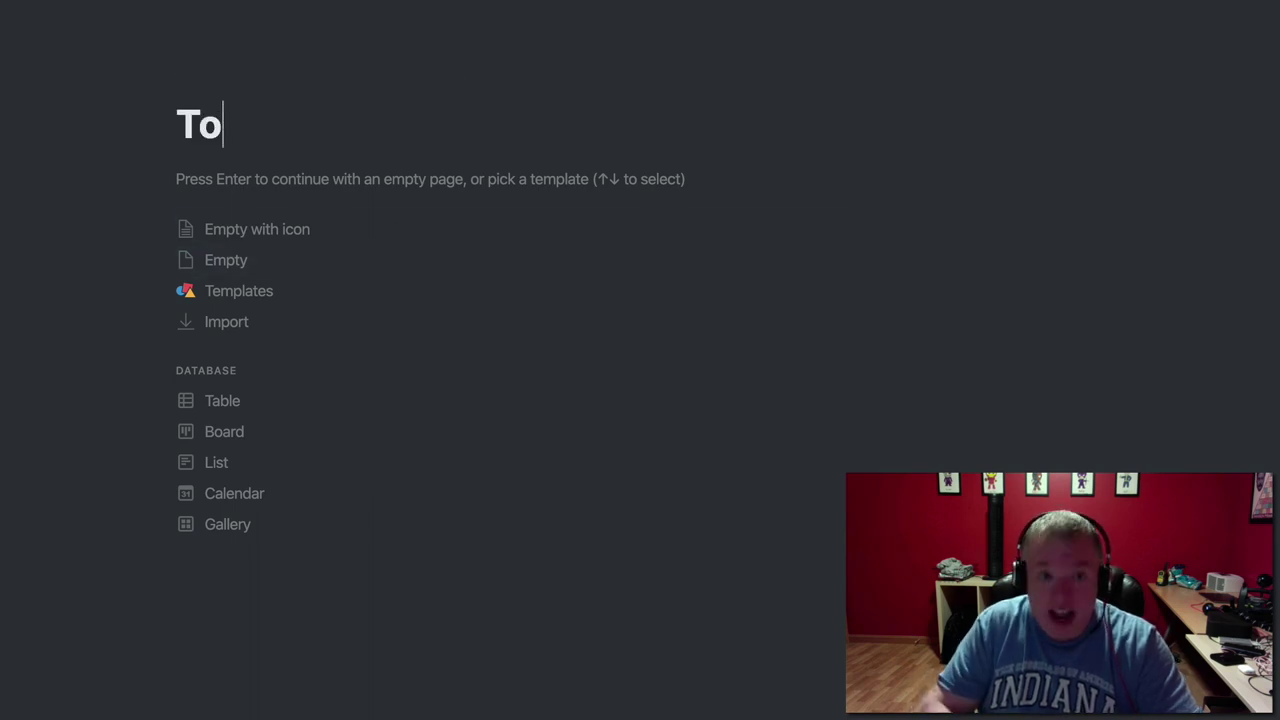
Insert a linked database of Sample Task List under the Today page title
click(373, 175)
text(/)
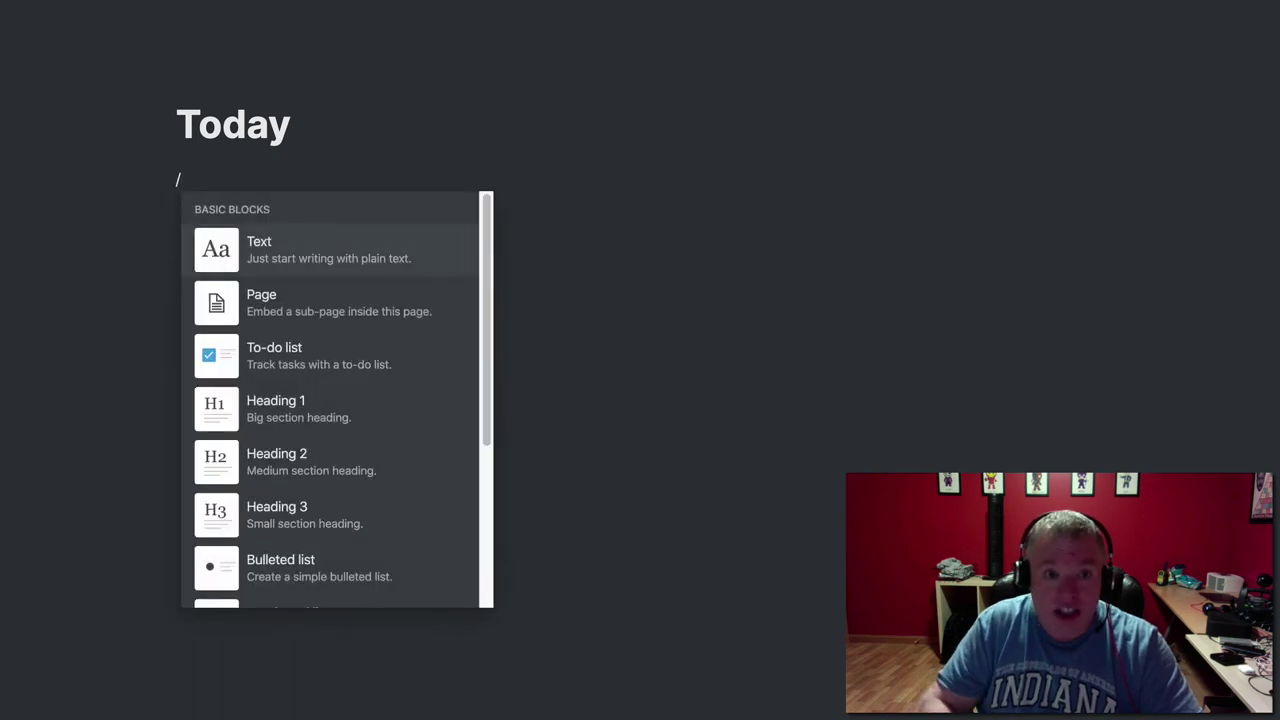
text(linked)
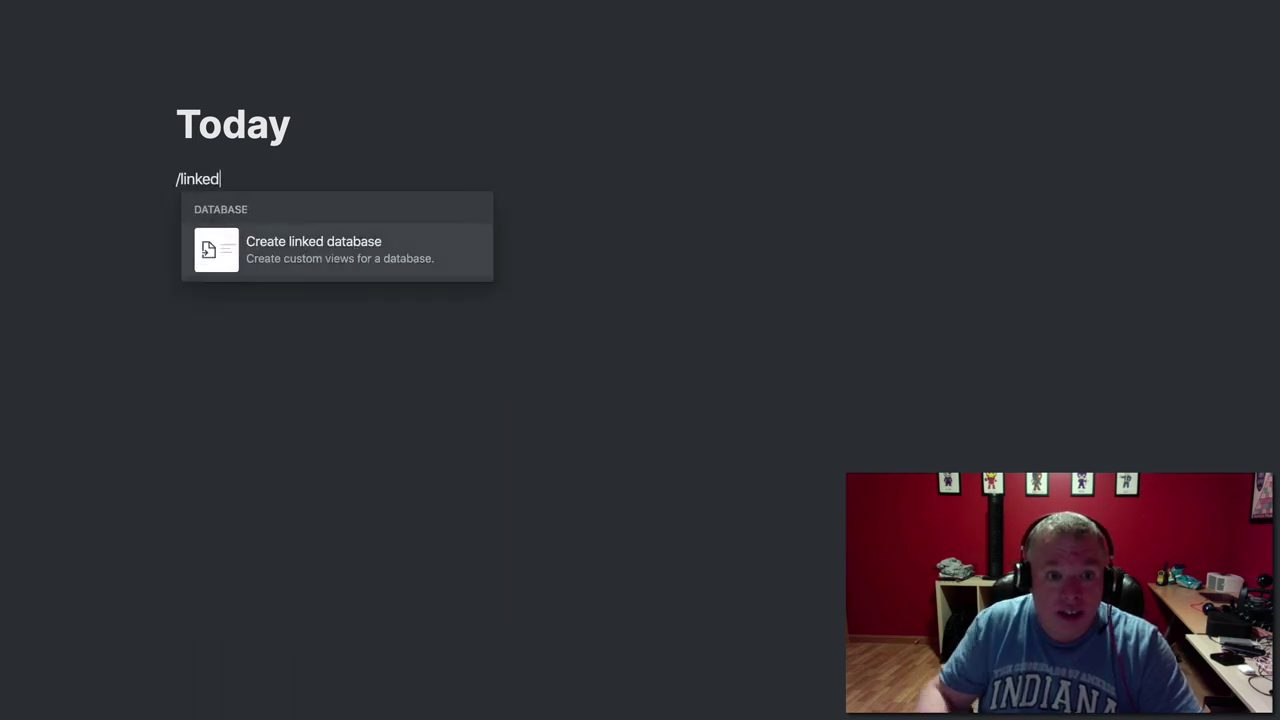
click(400, 238)
text(amp)
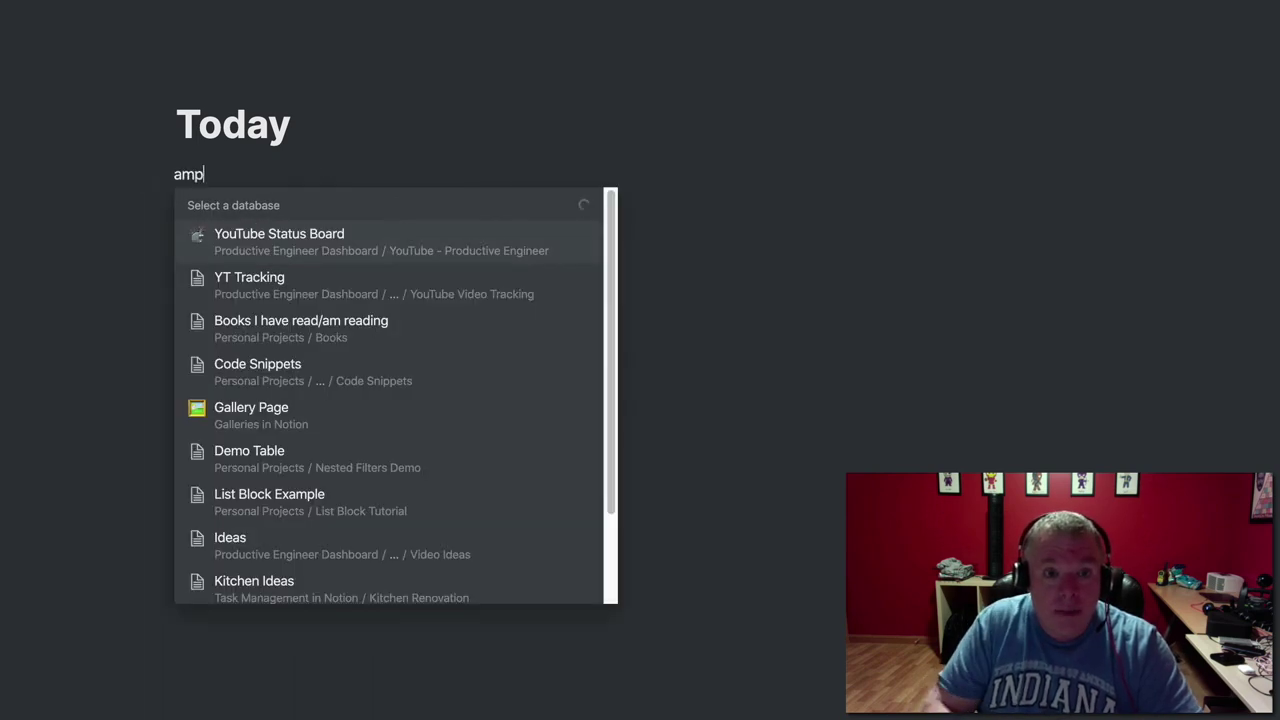
text(l)
key(BackSpace)
key(BackSpace)
key(BackSpace)
key(BackSpace)
text(/)
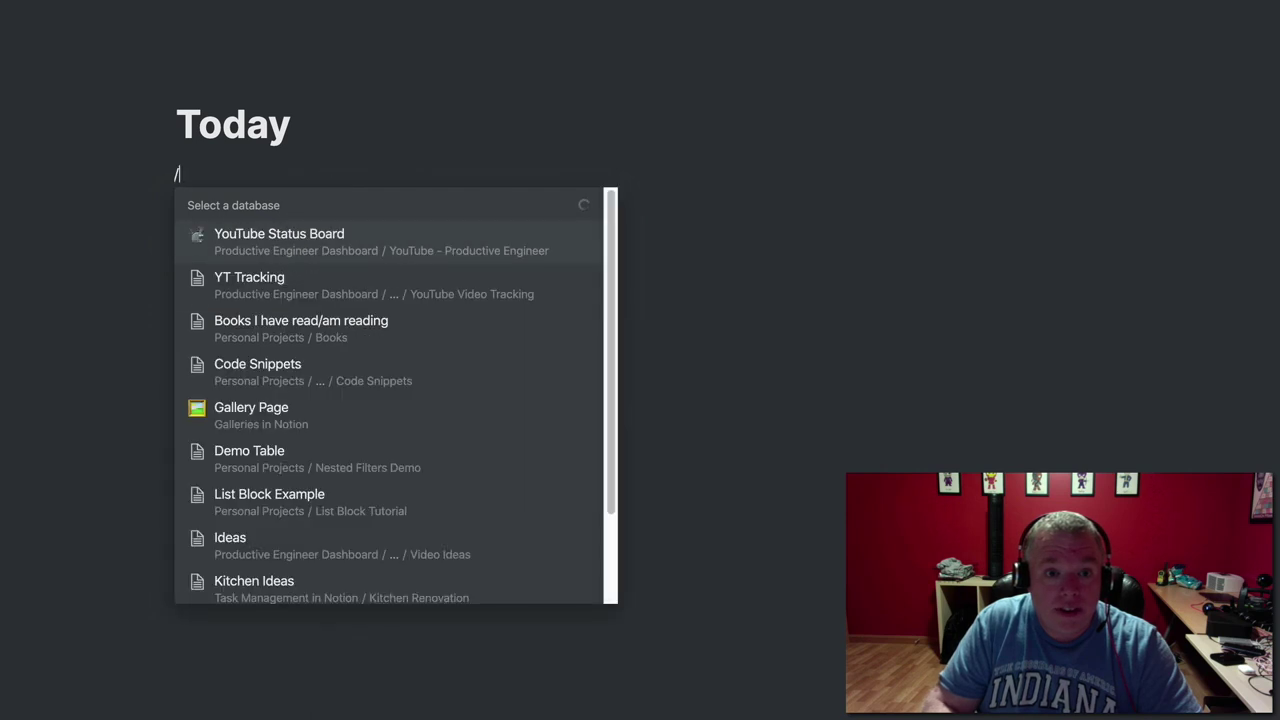
key(BackSpace)
text(sam)
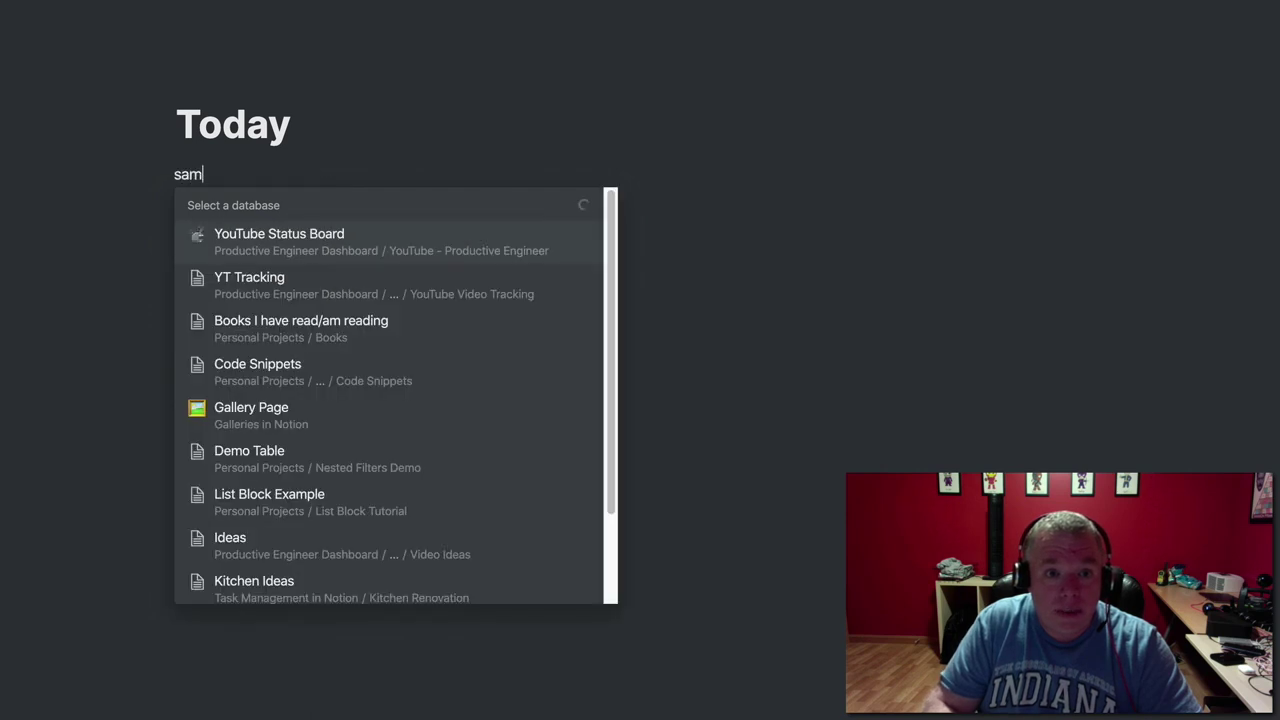
text(pl)
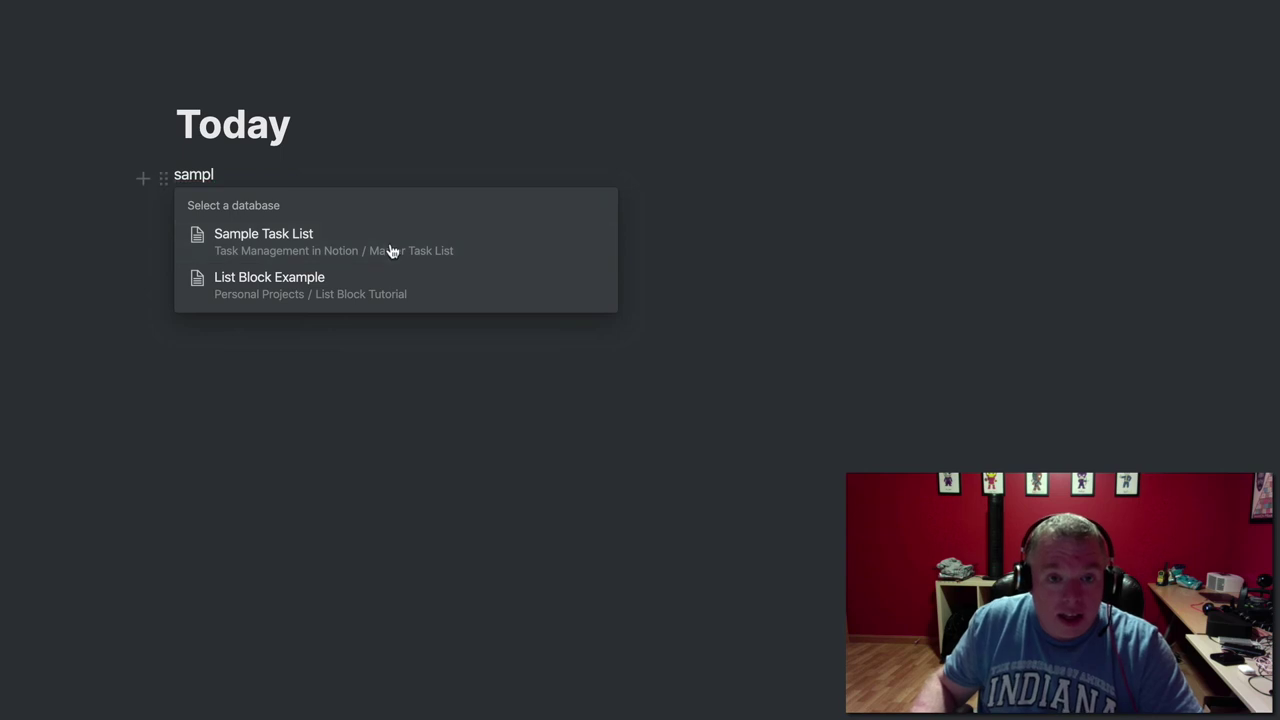
click(392, 245)
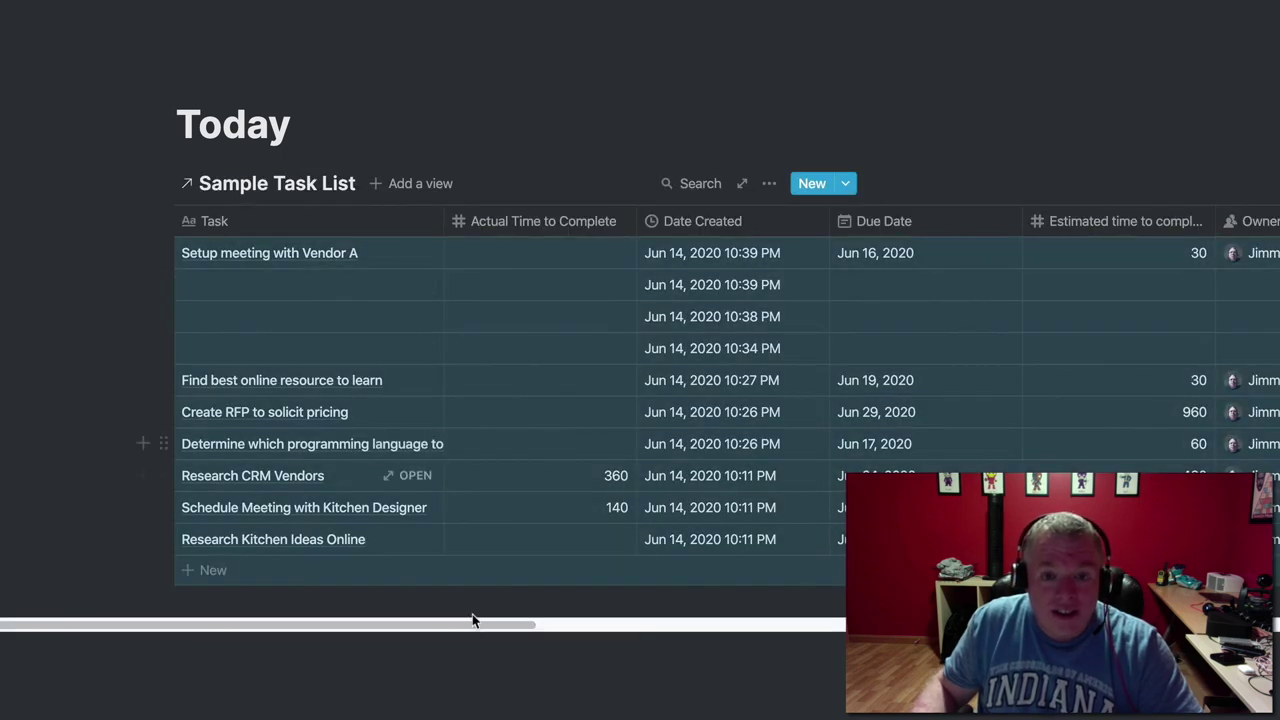
Filter the linked Sample Task List on the Today page so that Status is not Completed
click(770, 185)
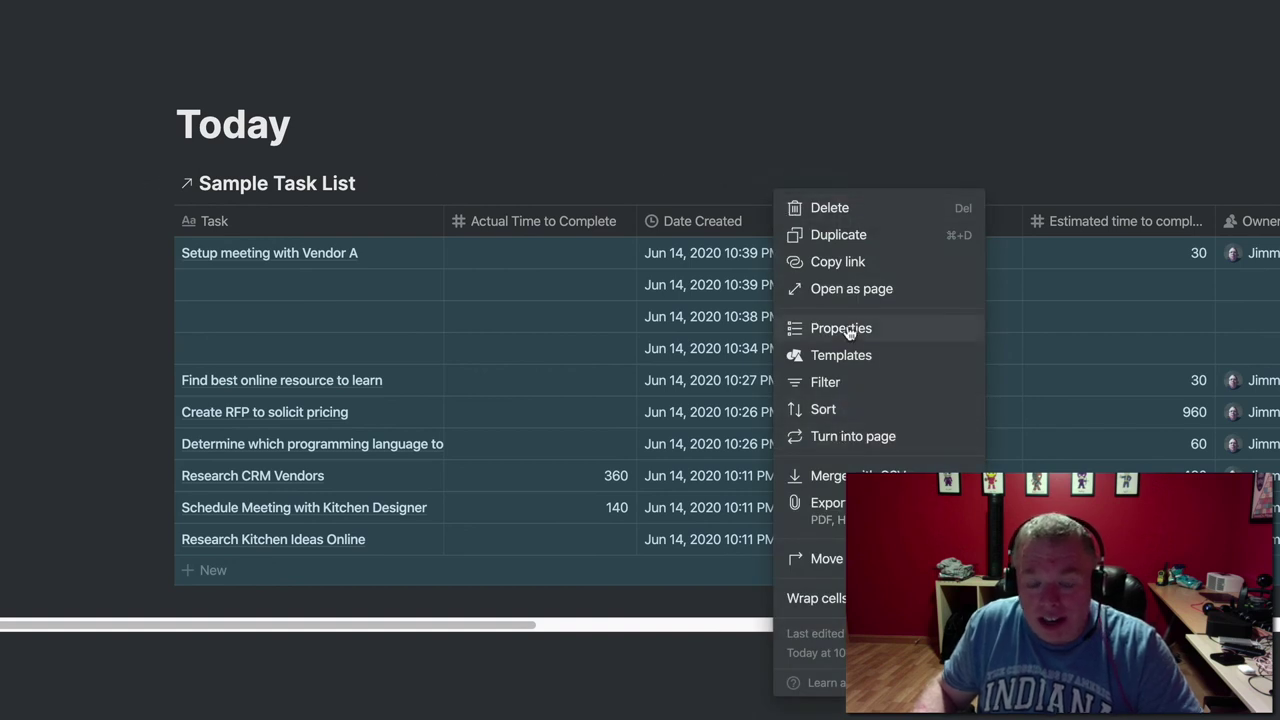
click(828, 382)
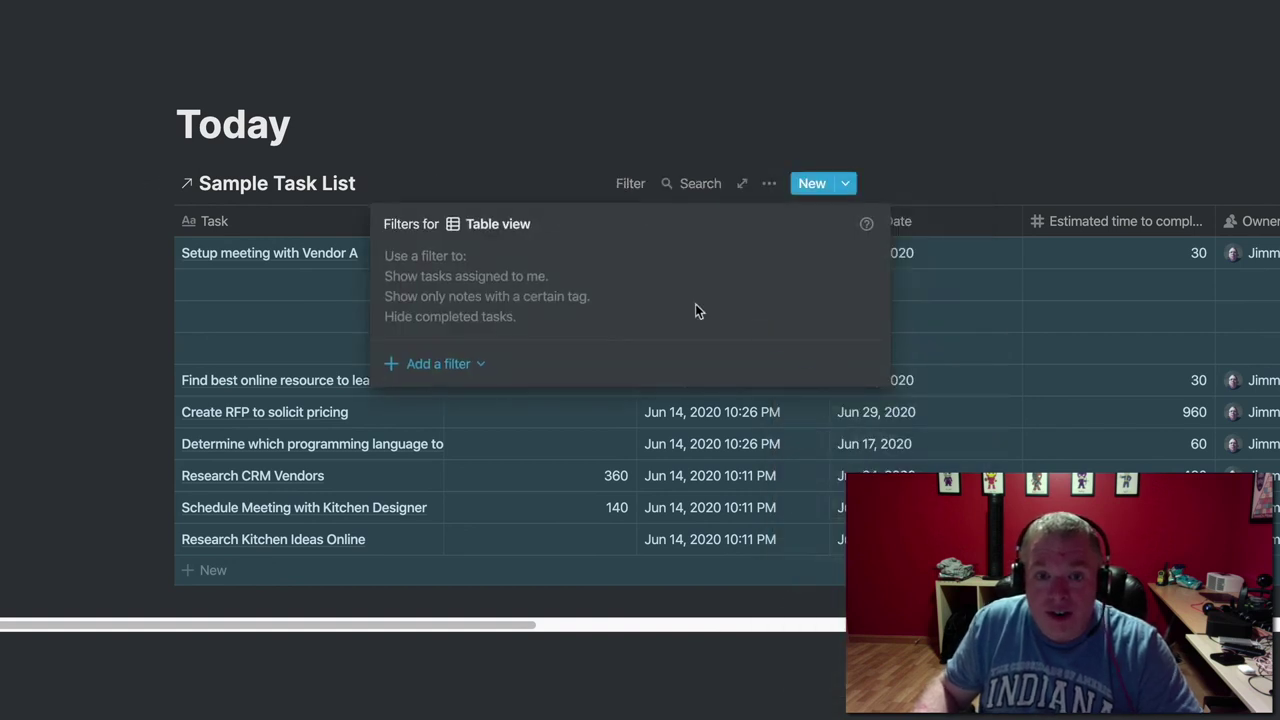
click(432, 364)
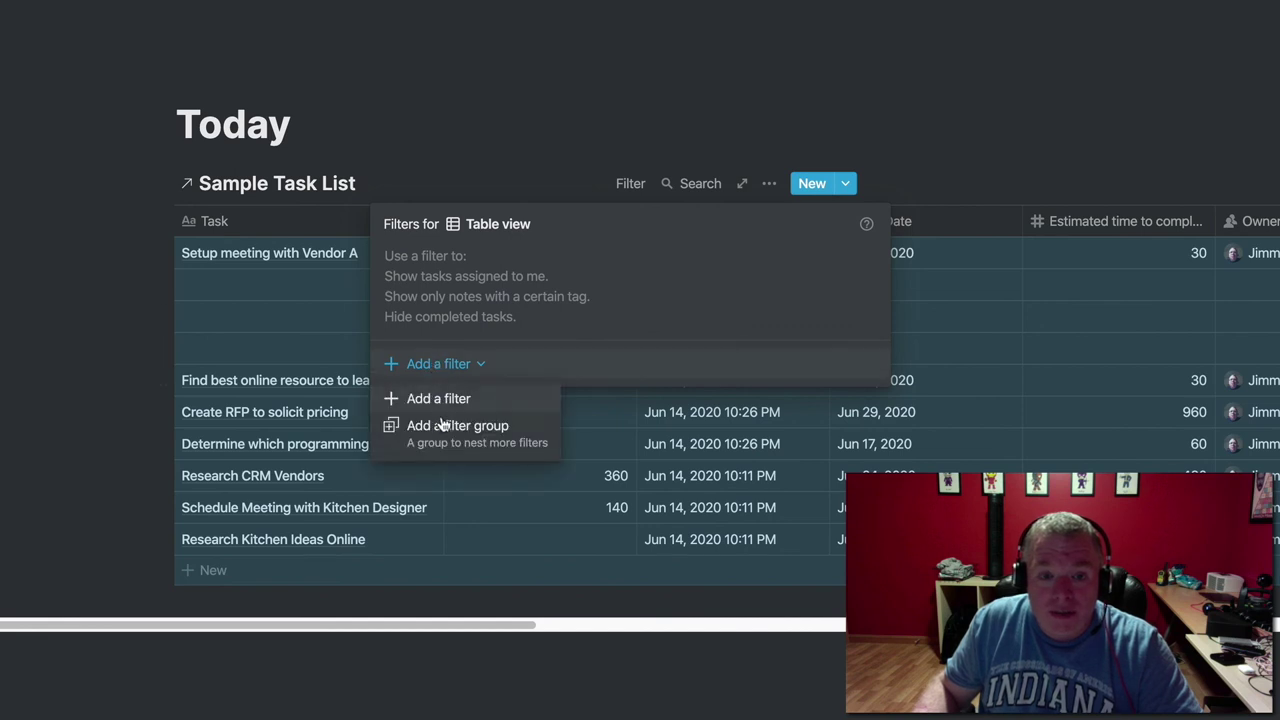
click(443, 398)
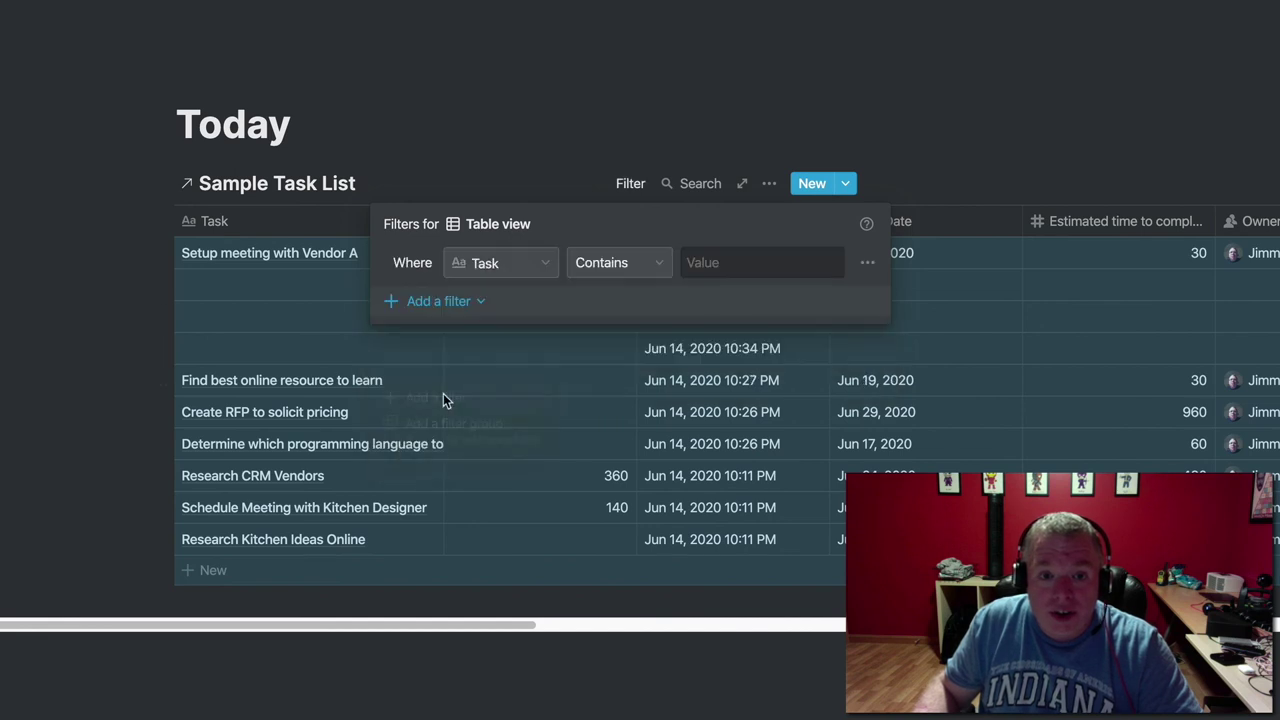
click(522, 268)
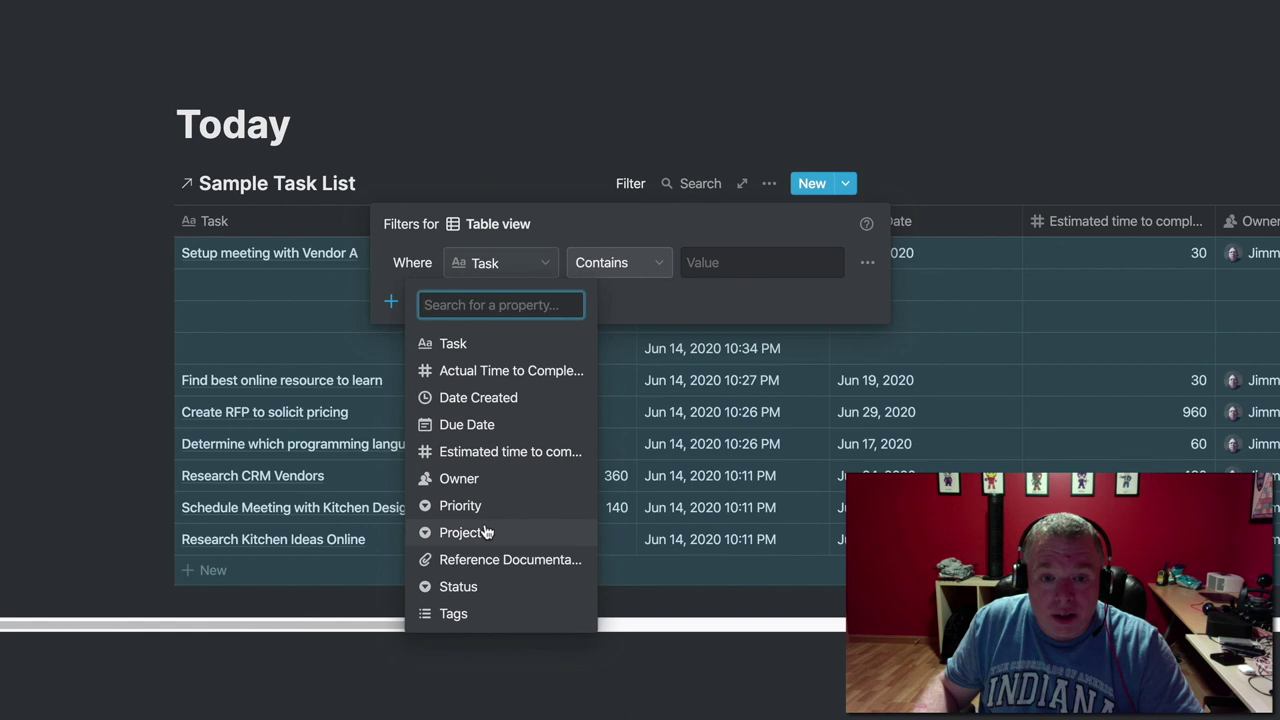
click(458, 586)
click(640, 268)
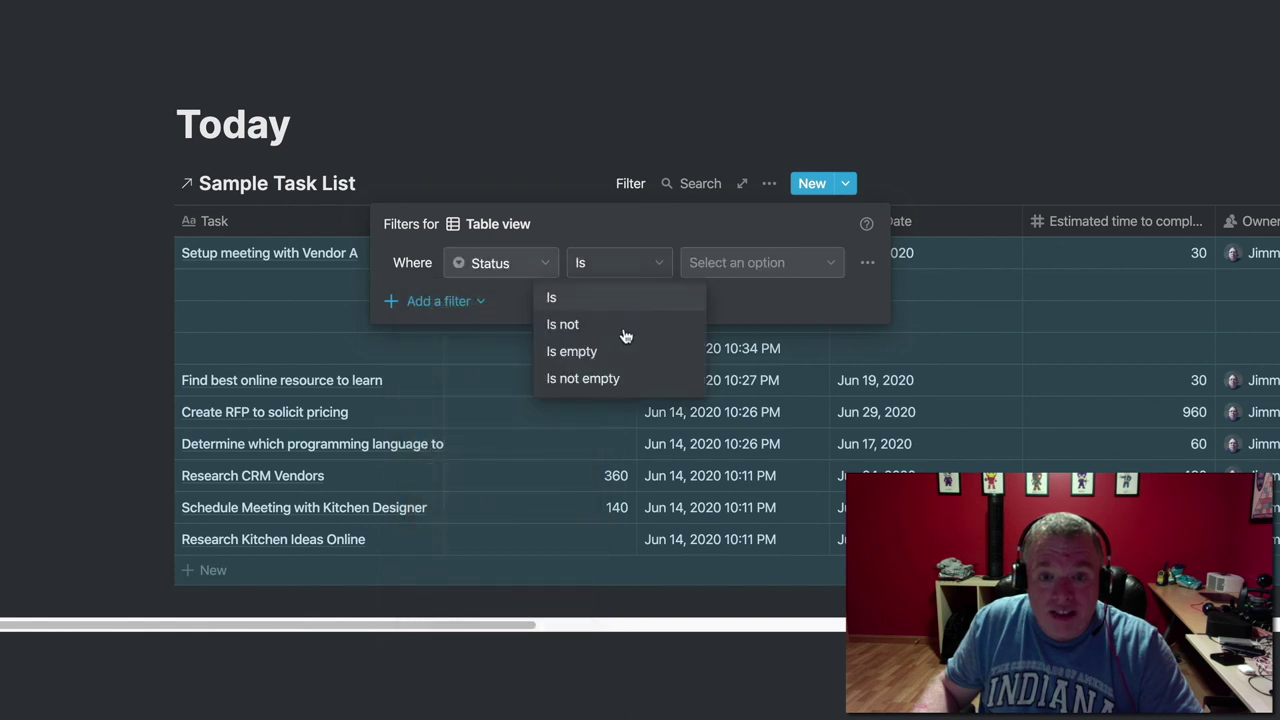
click(624, 330)
click(740, 266)
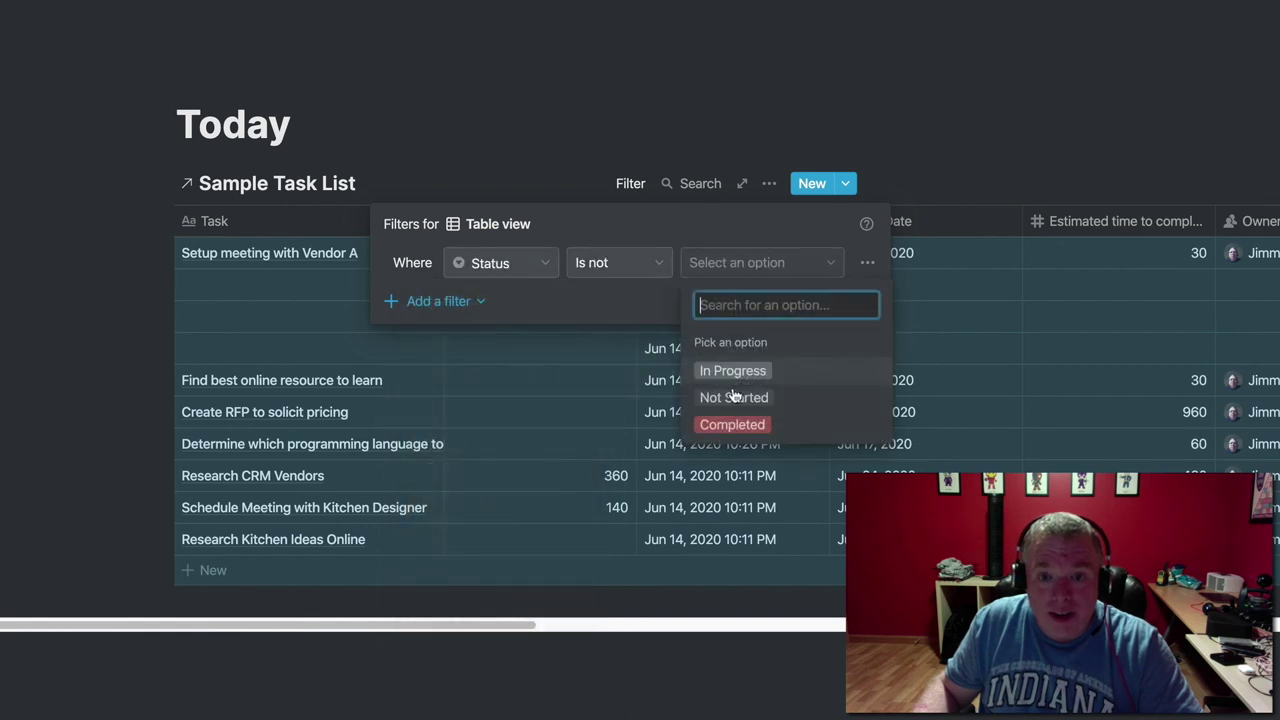
click(731, 423)
Add a second filter to the Today page's linked Sample Task List so that Due Date is Today
click(445, 303)
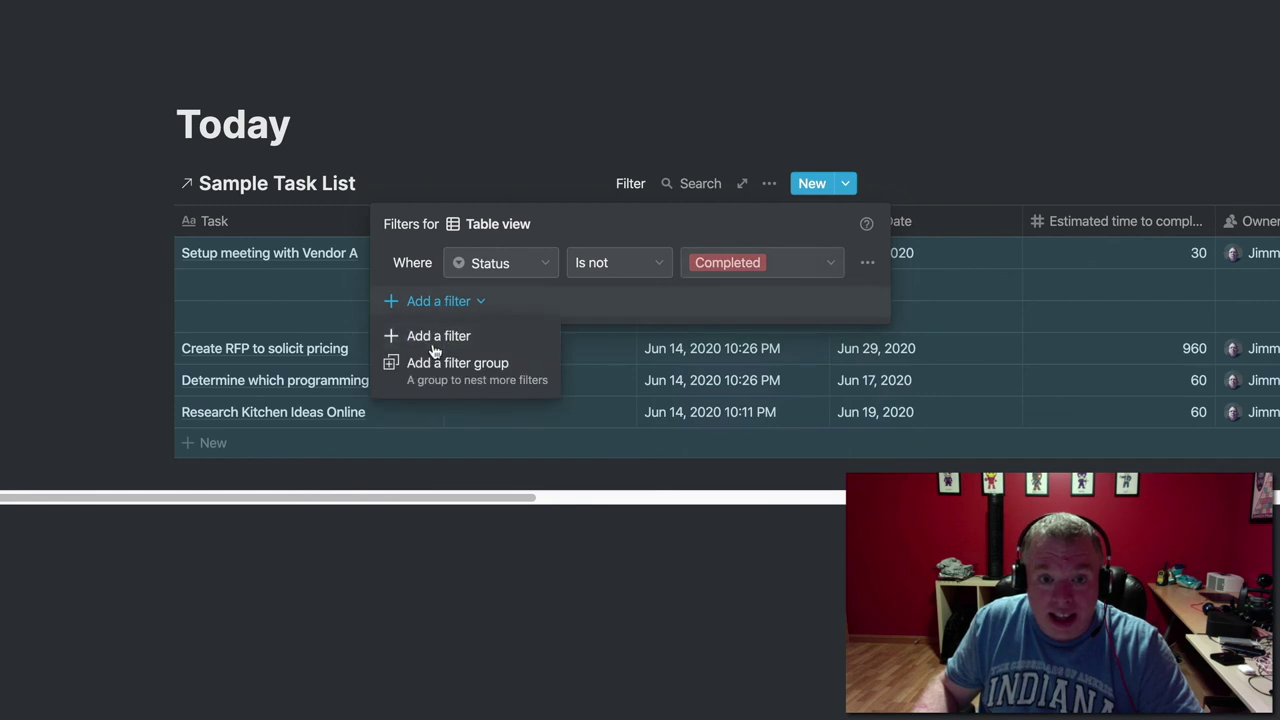
click(438, 337)
click(495, 304)
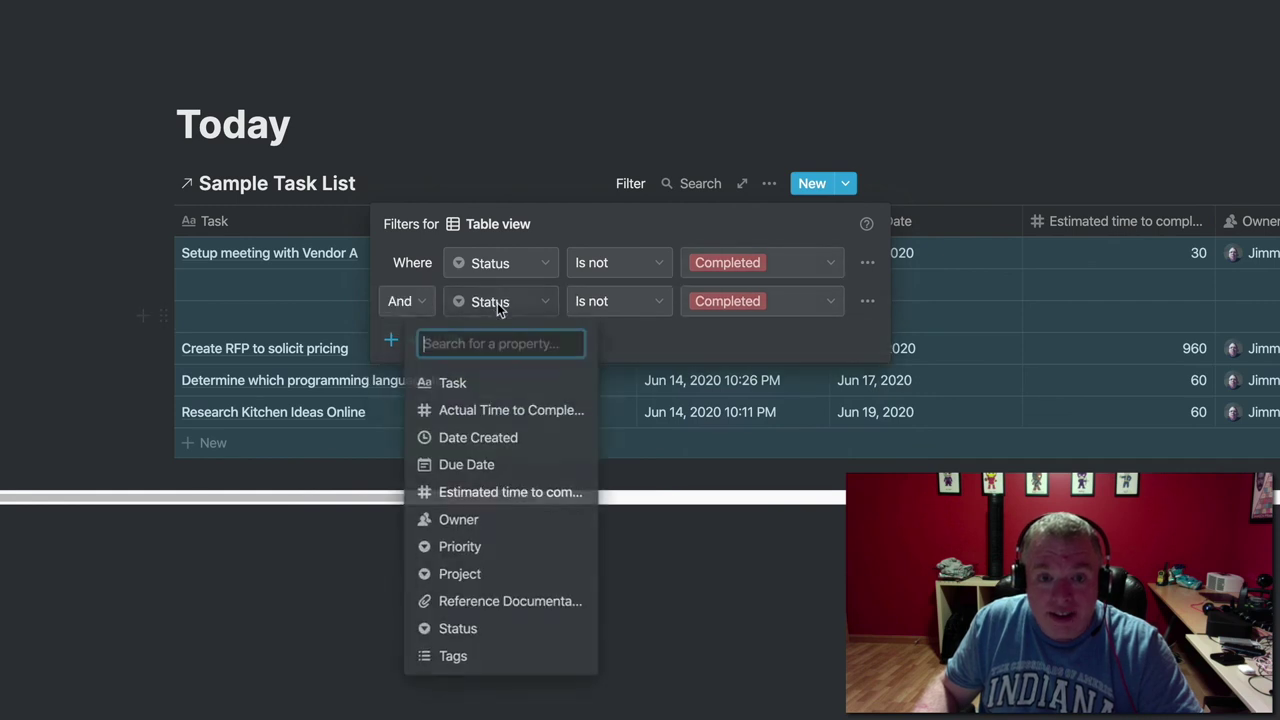
click(503, 463)
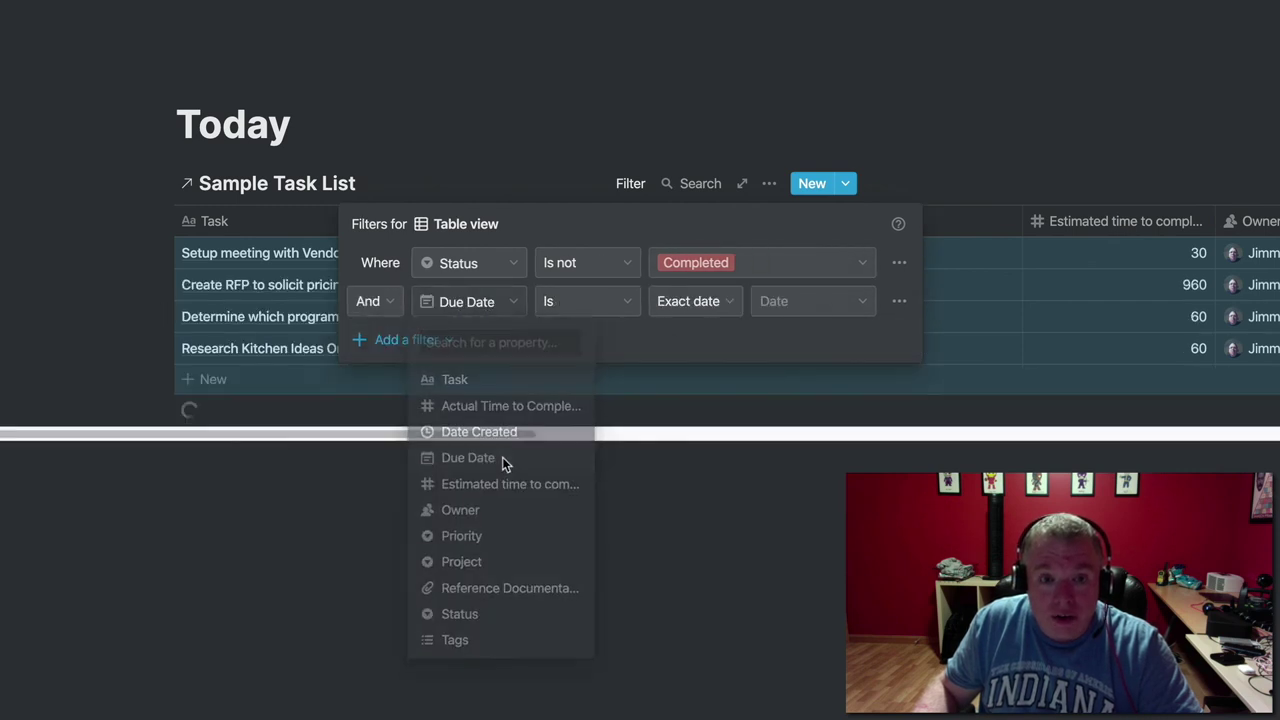
click(697, 314)
click(686, 337)
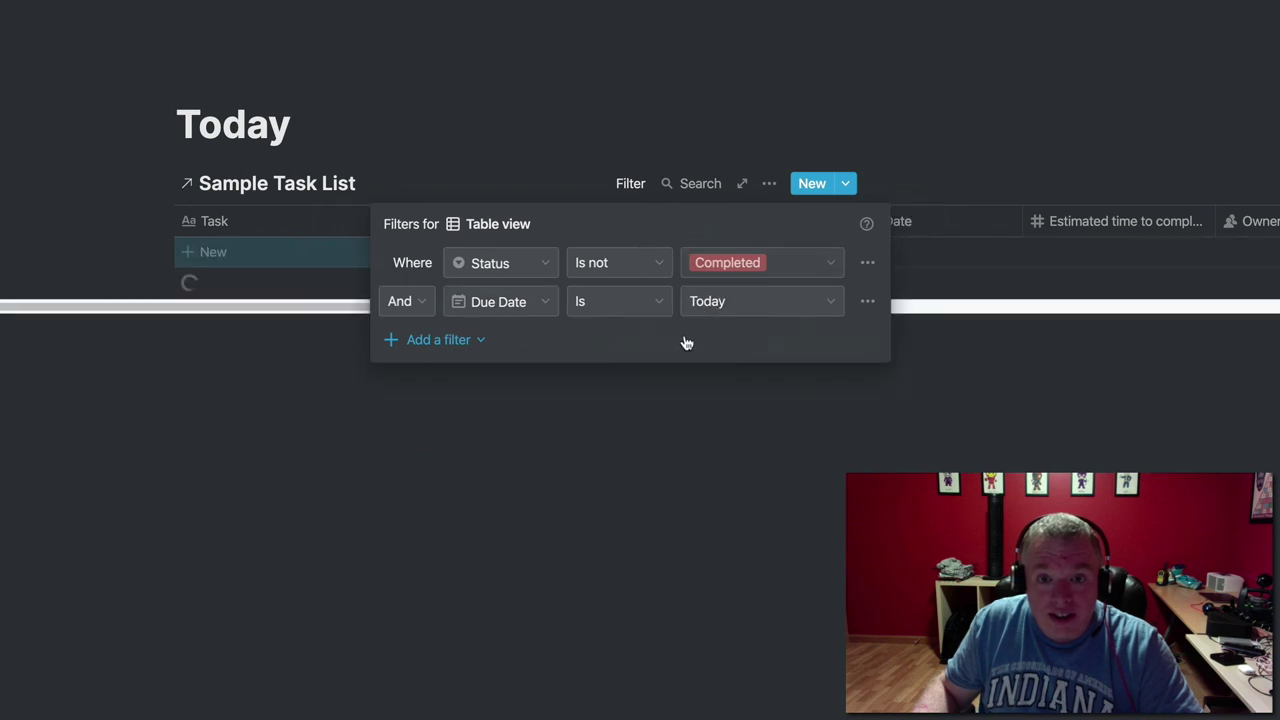
click(668, 443)
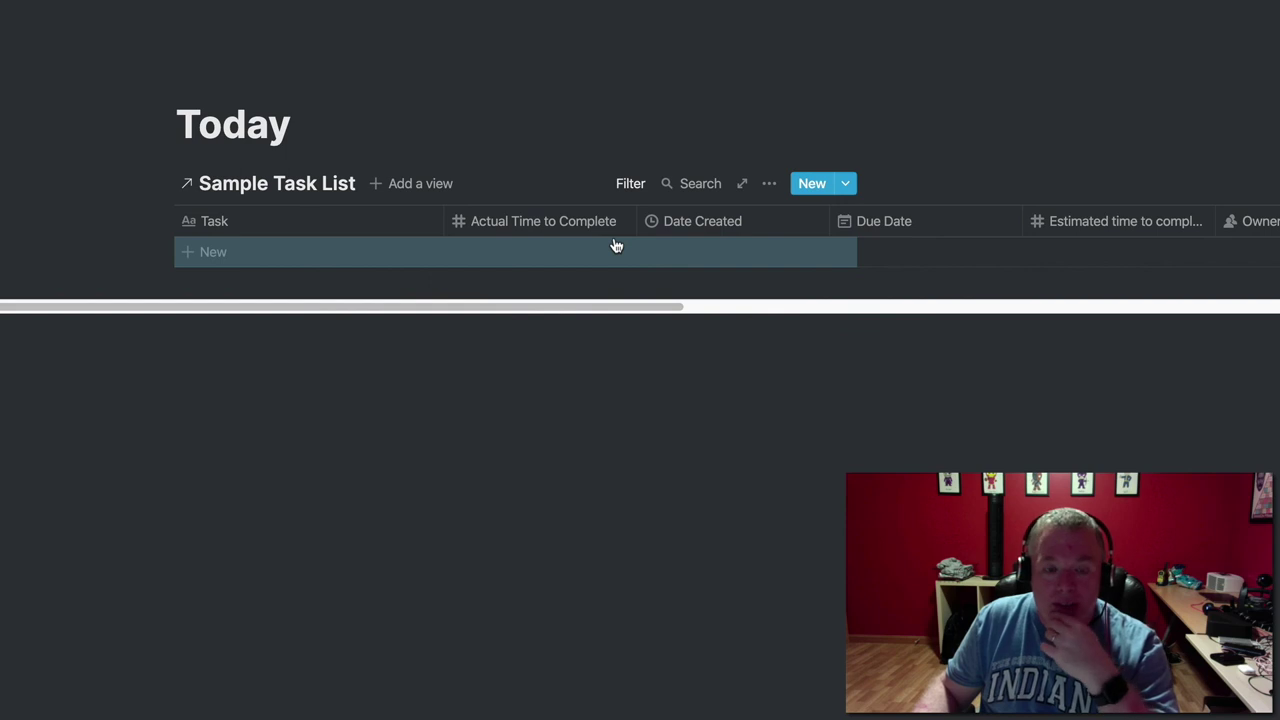
Open the Master Task List and set the due date of Research Kitchen Ideas Online to Jun 14, 2020
click(300, 5)
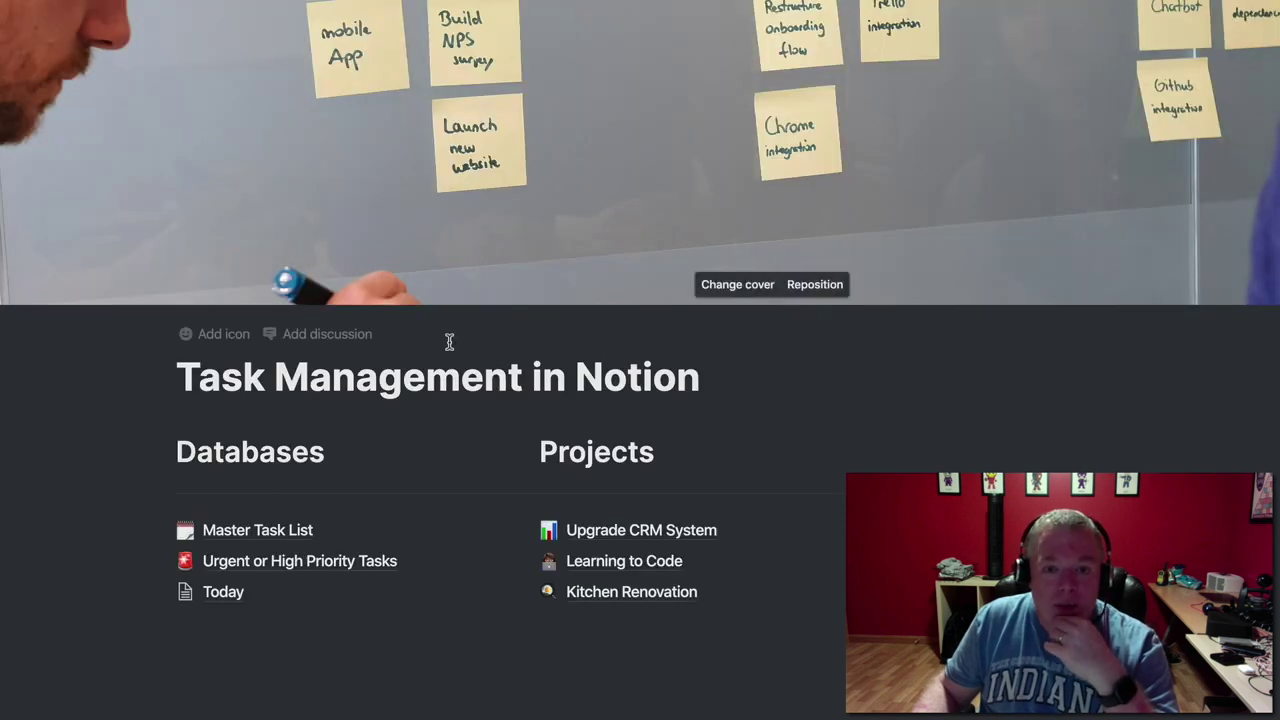
click(272, 538)
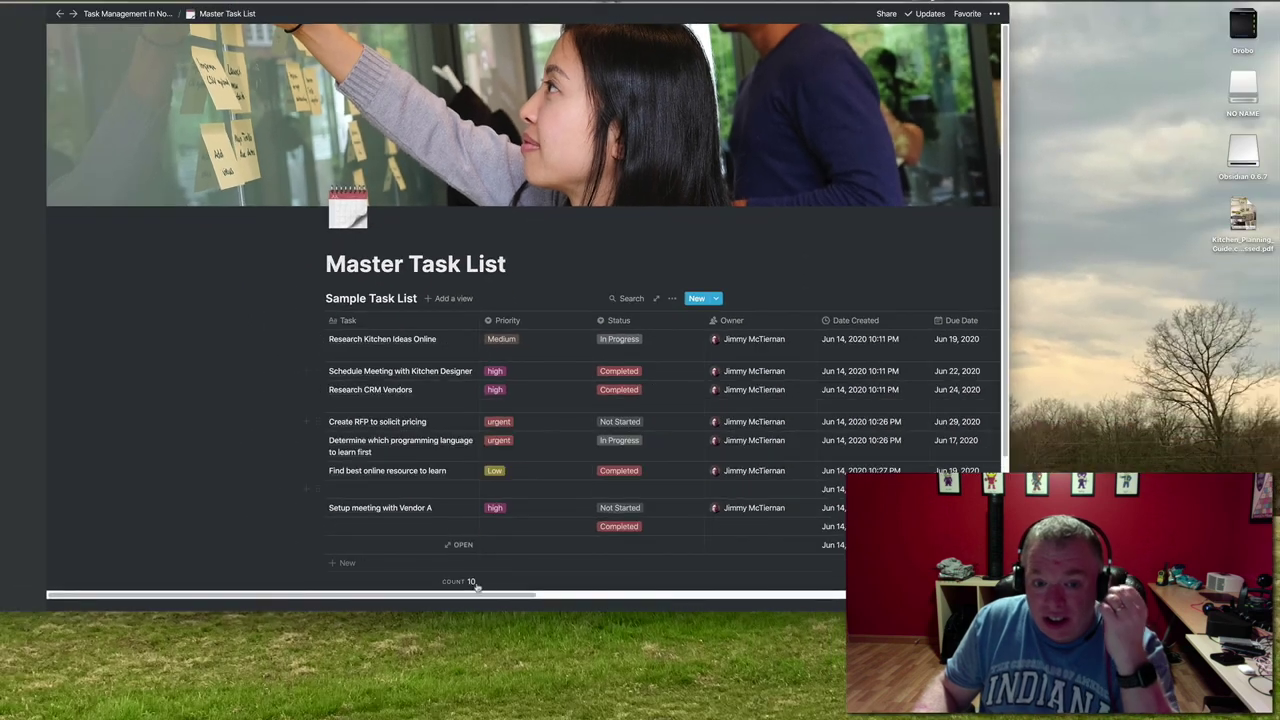
drag(478, 595, 566, 596)
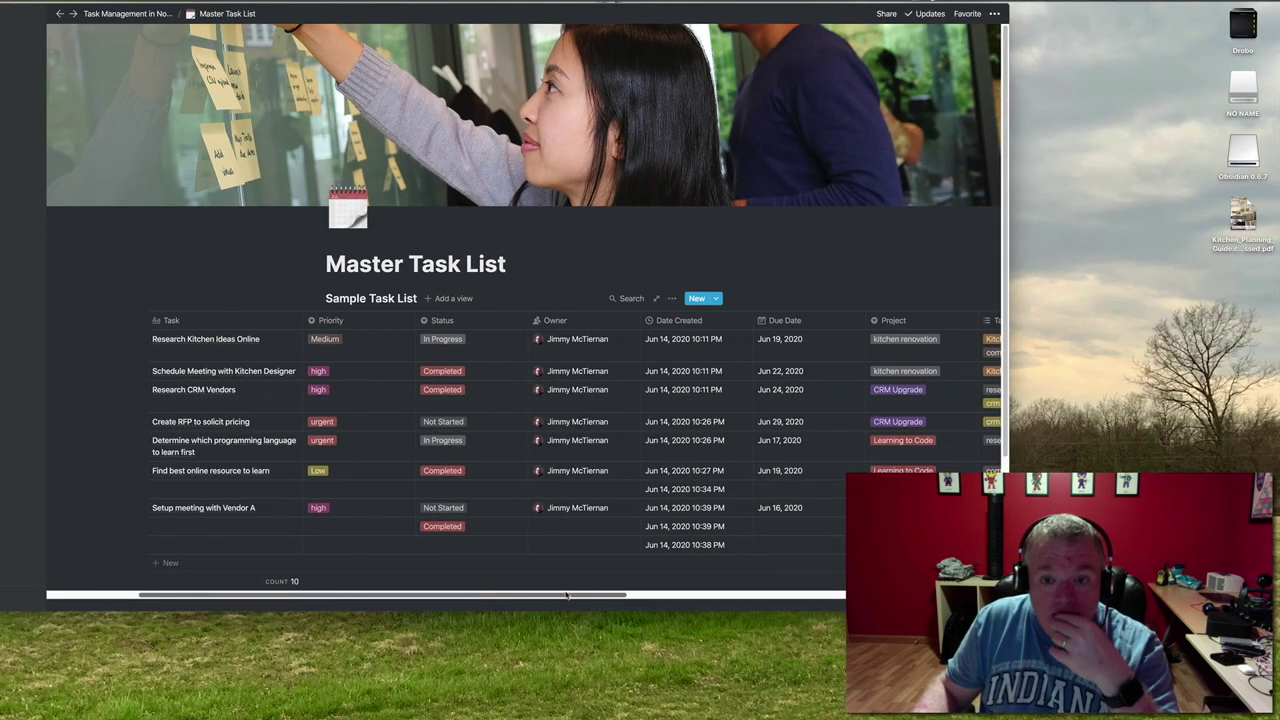
click(820, 340)
click(769, 166)
click(684, 260)
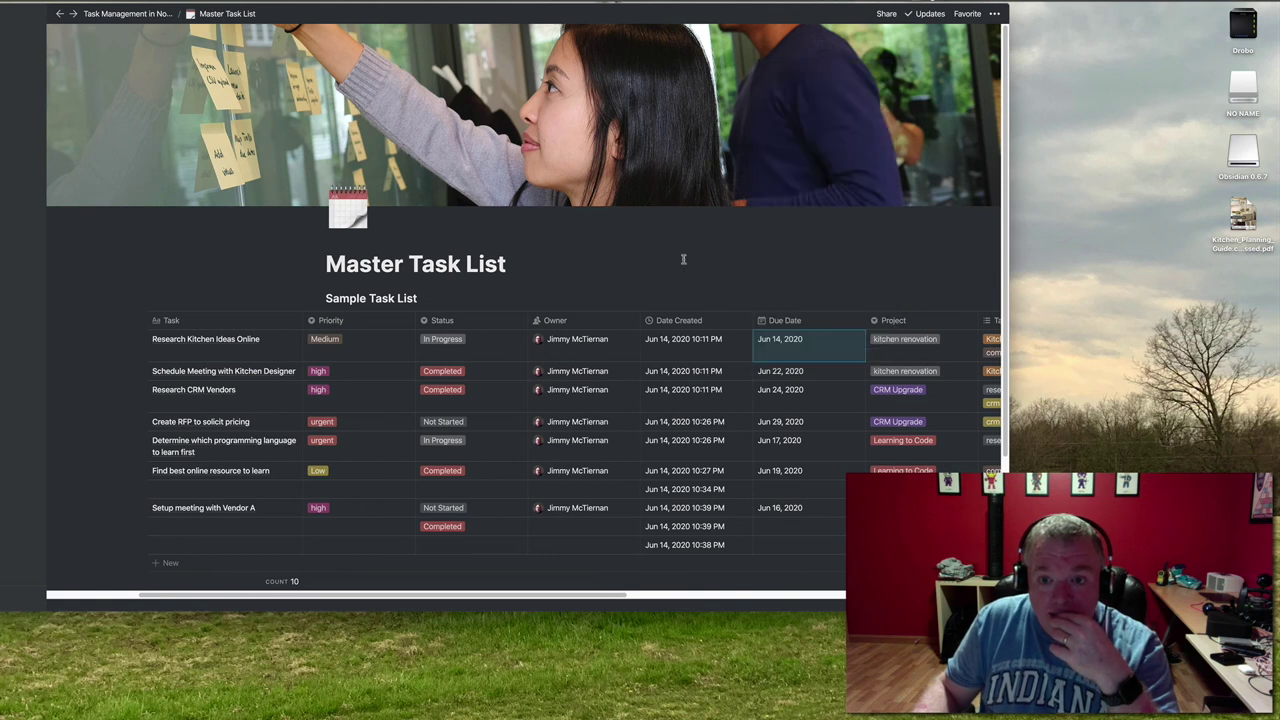
Return to the Today page and give it the July 17 calendar emoji as icon, searching for "calendar"
click(128, 13)
click(364, 376)
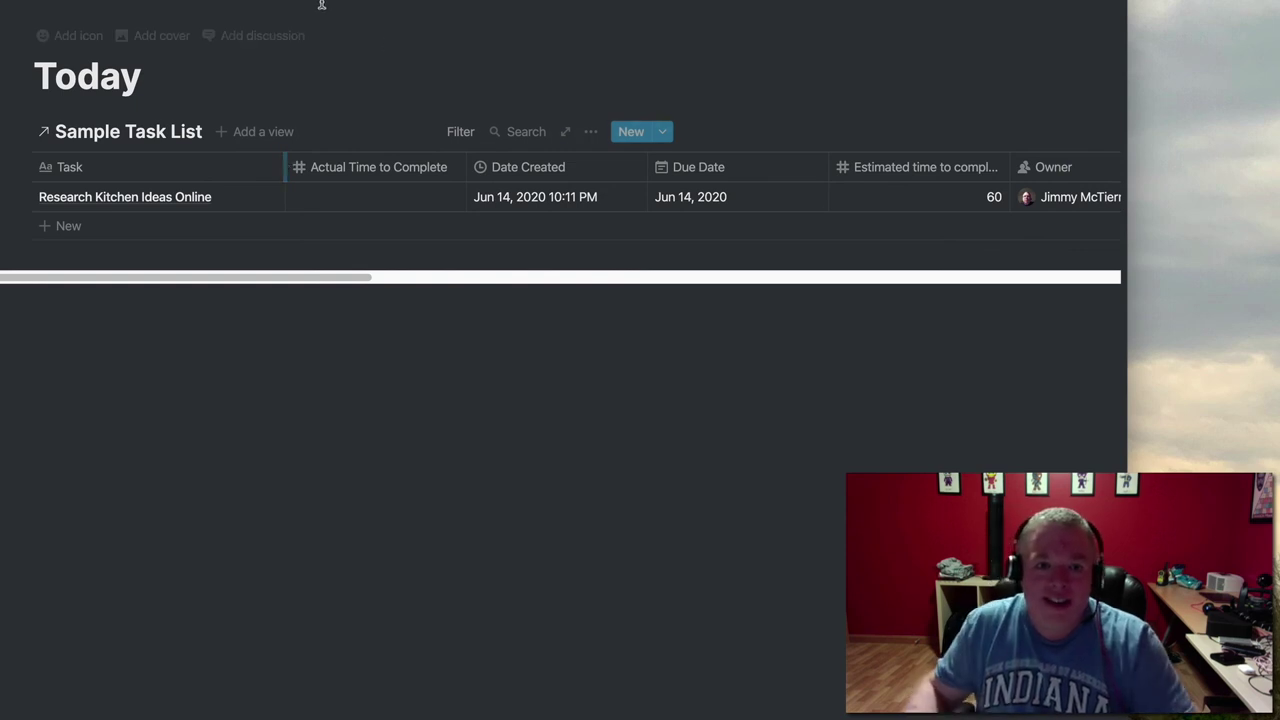
click(78, 36)
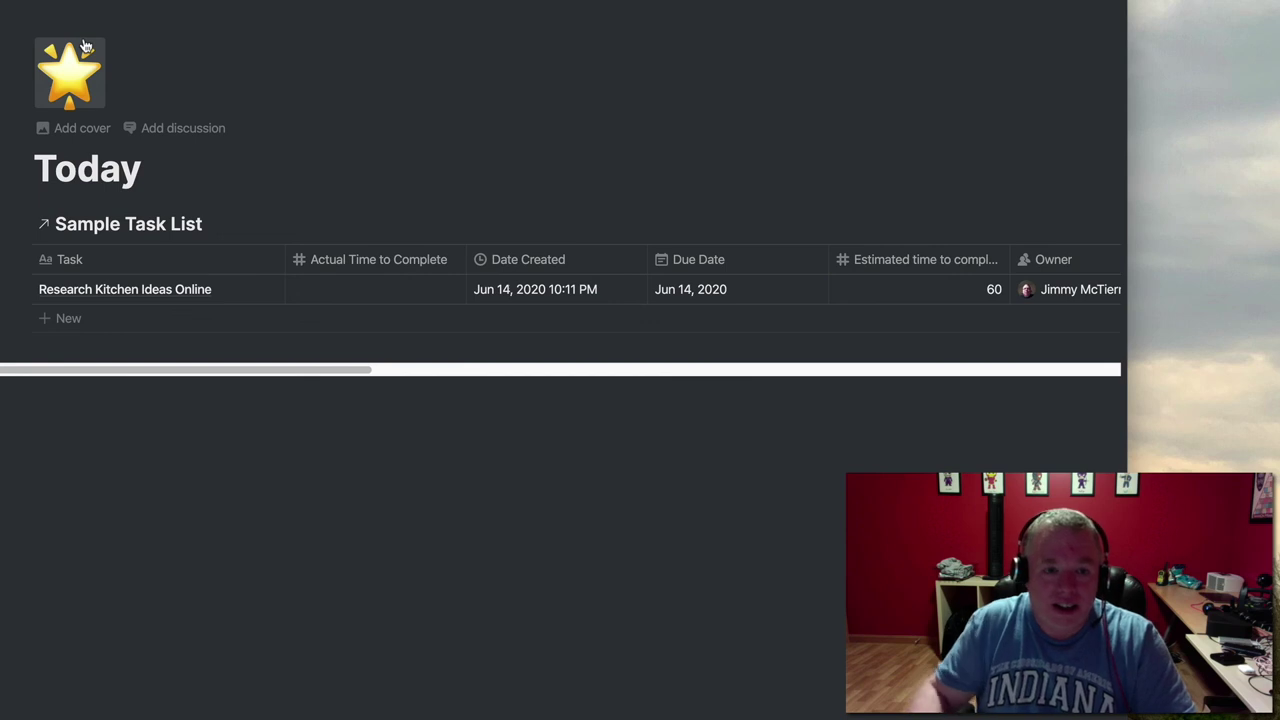
click(84, 58)
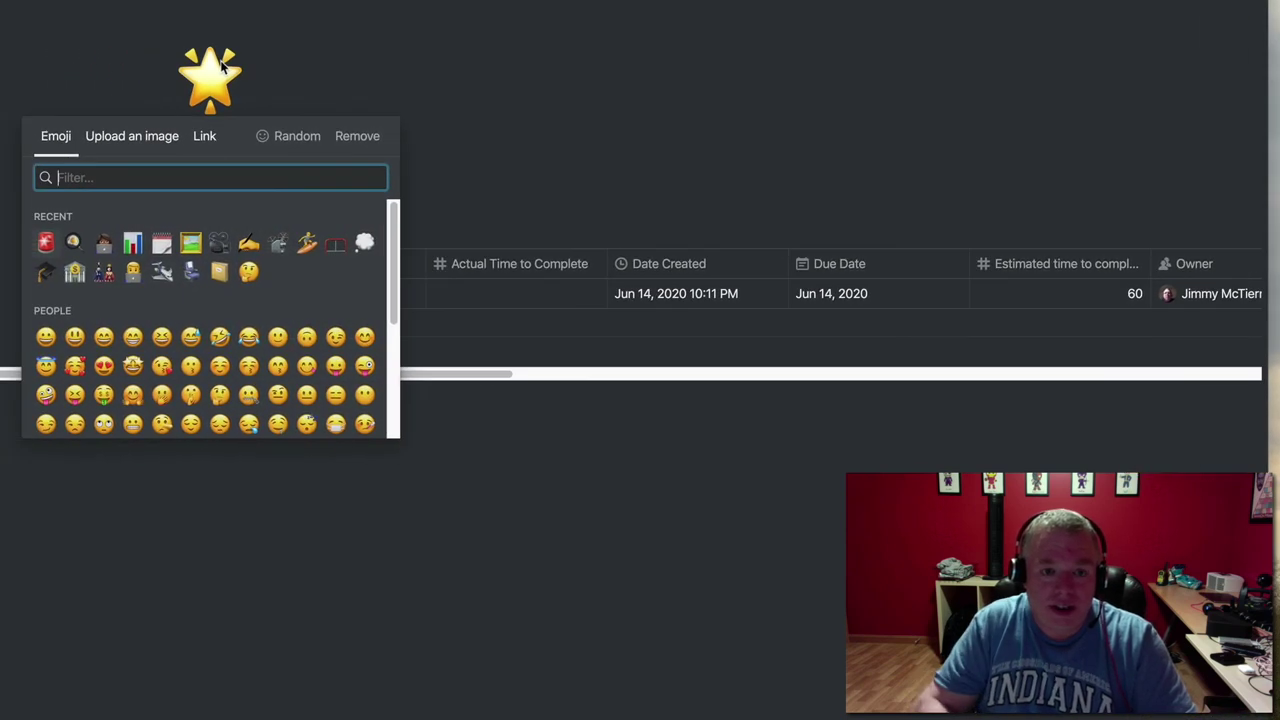
text(calendar)
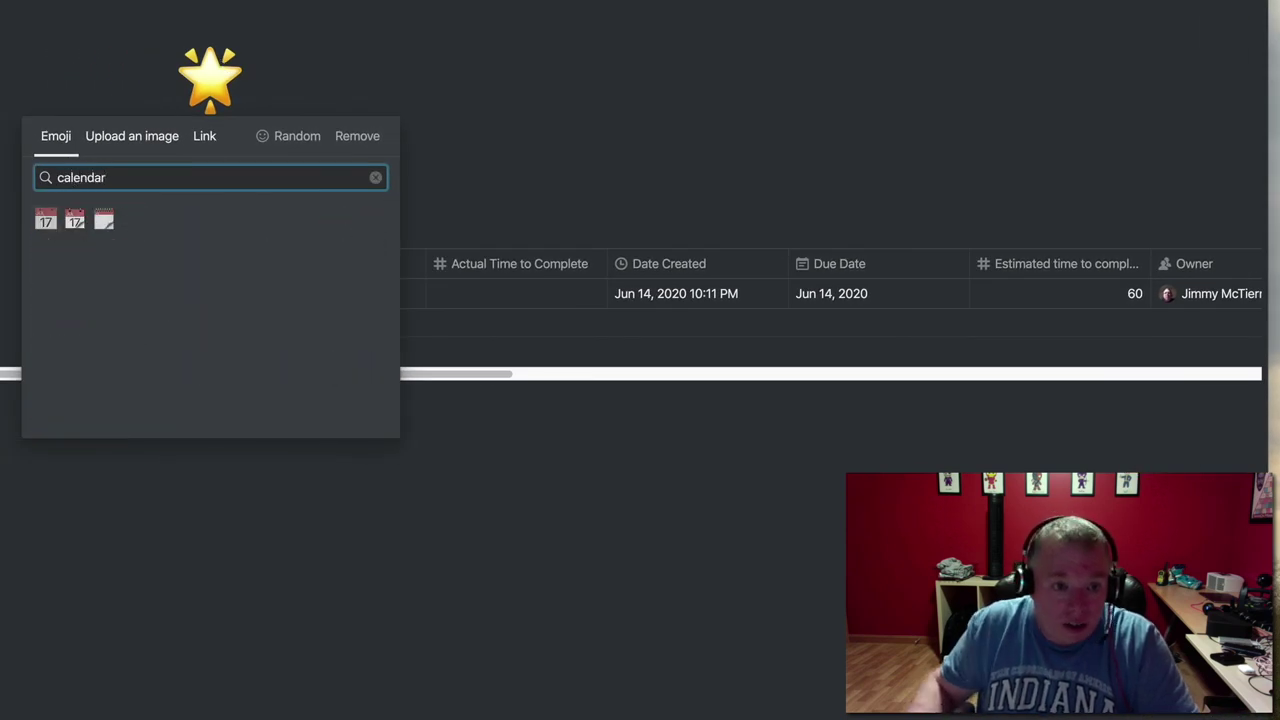
click(46, 220)
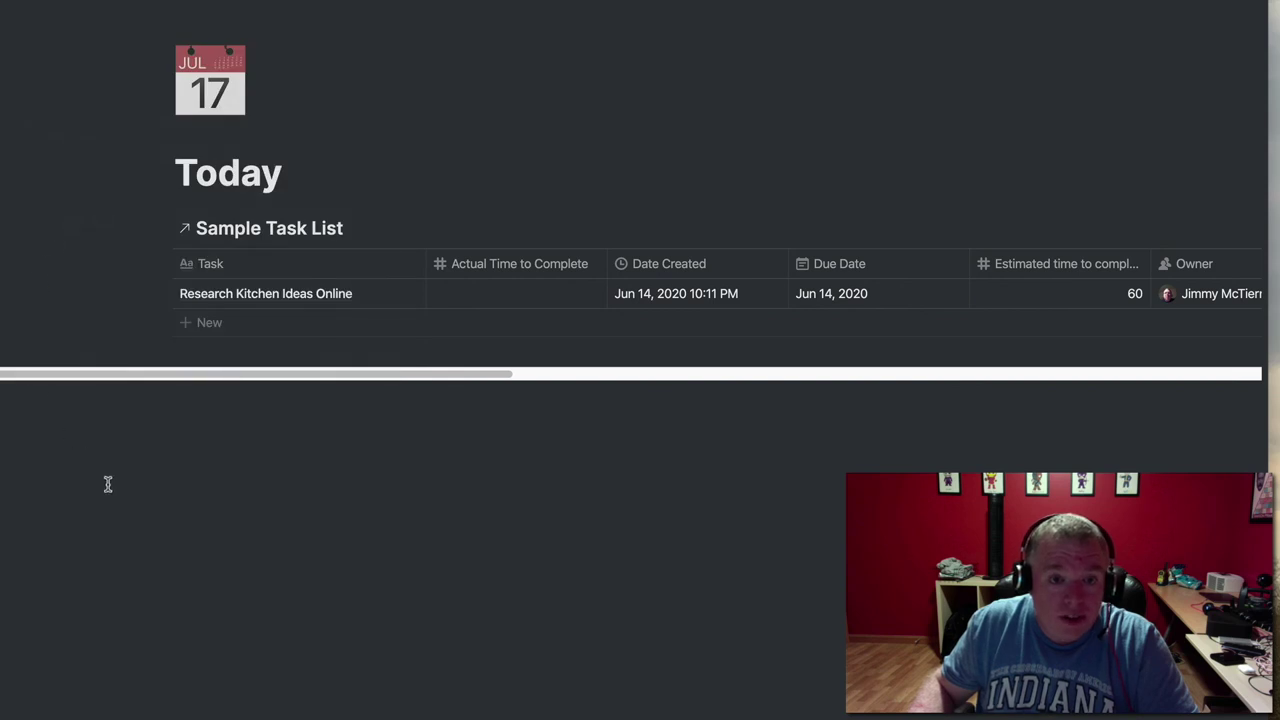
Create a sub-page titled "This Week" below Today in the Databases column of Task Management in Notion
click(154, 437)
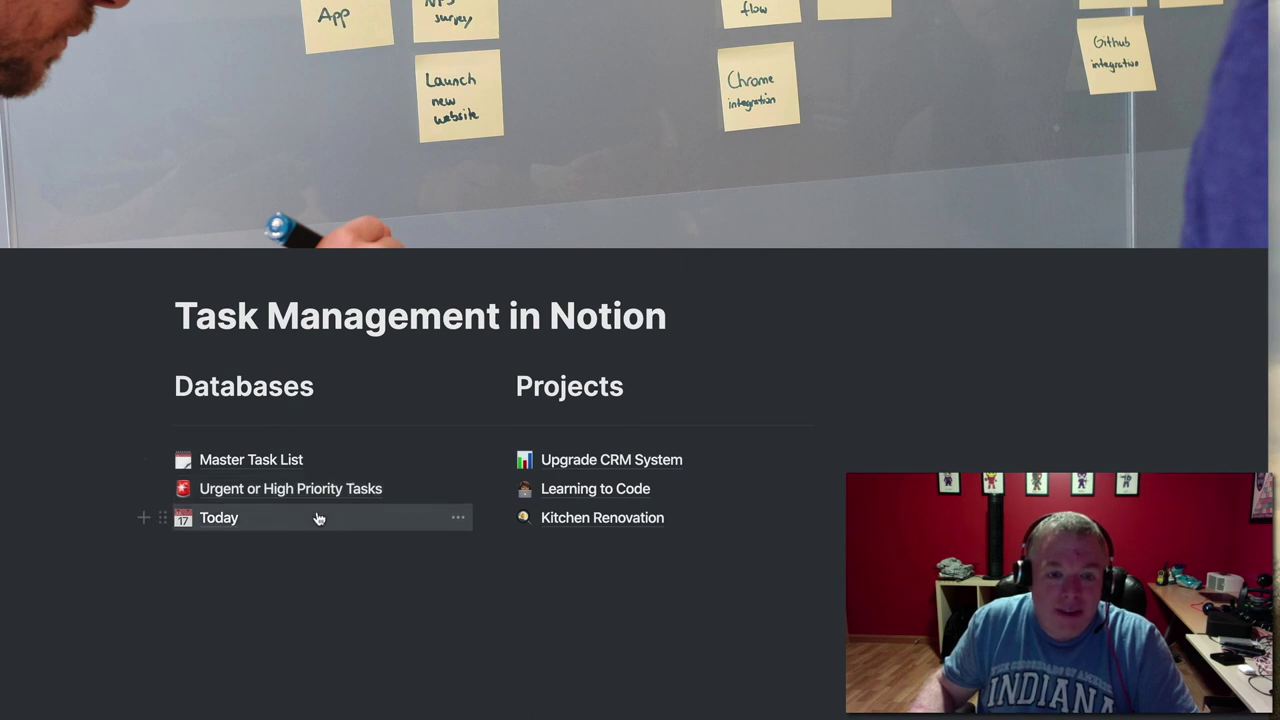
click(321, 557)
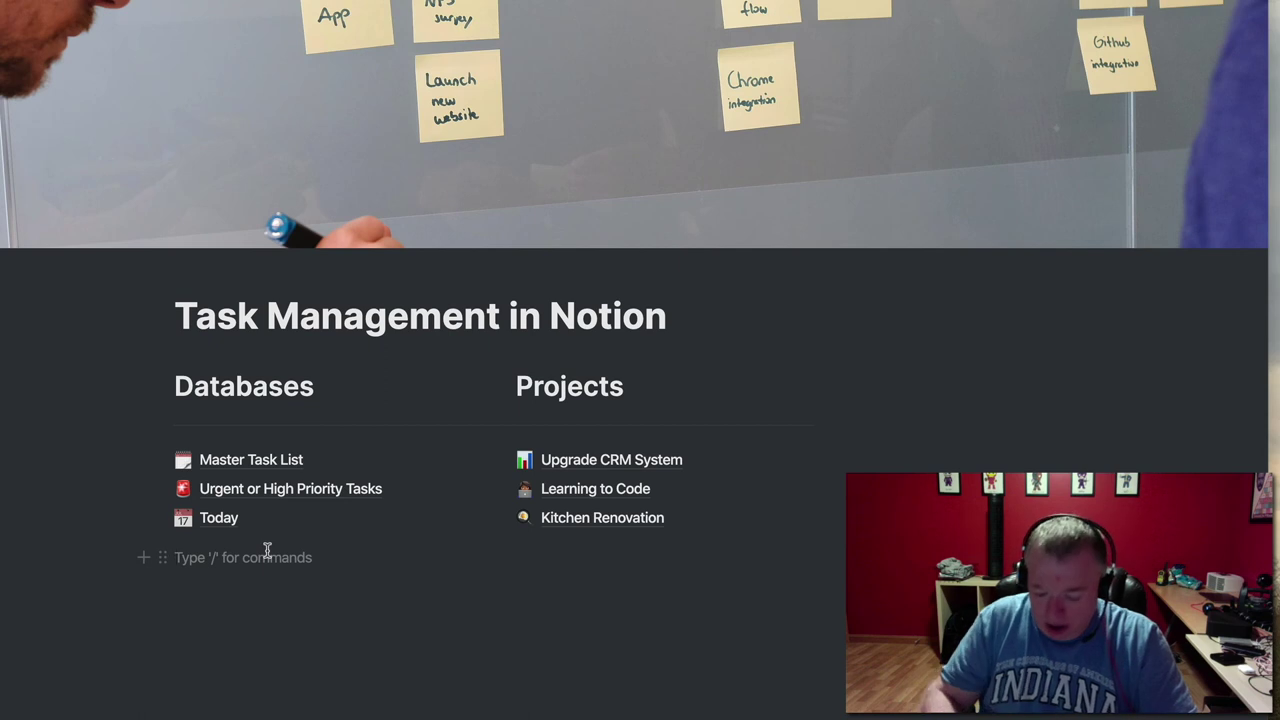
text(/)
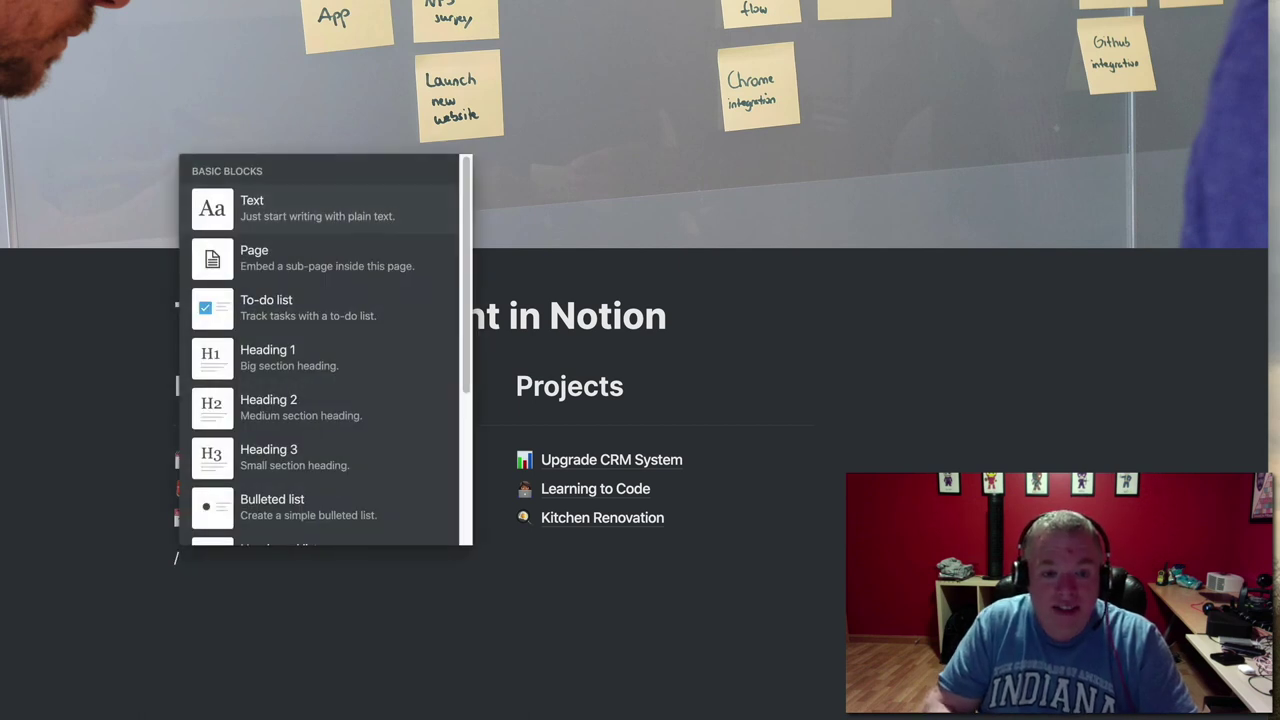
text(page)
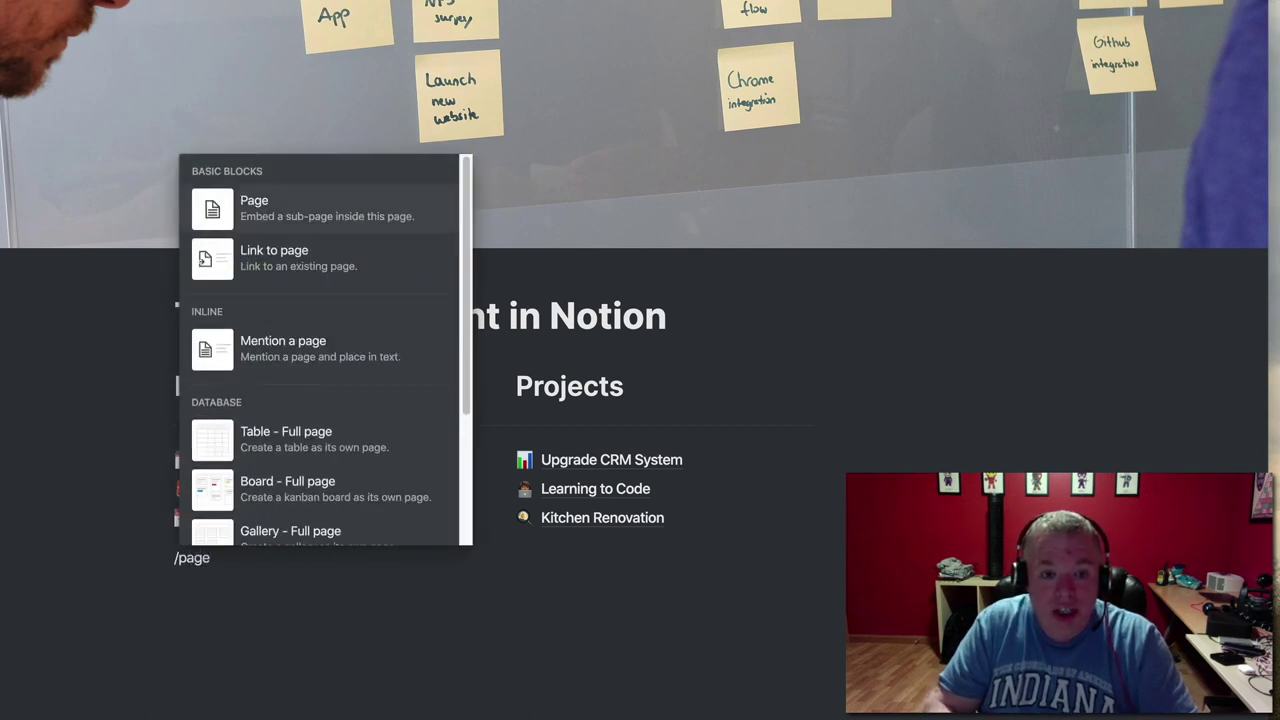
key(Return)
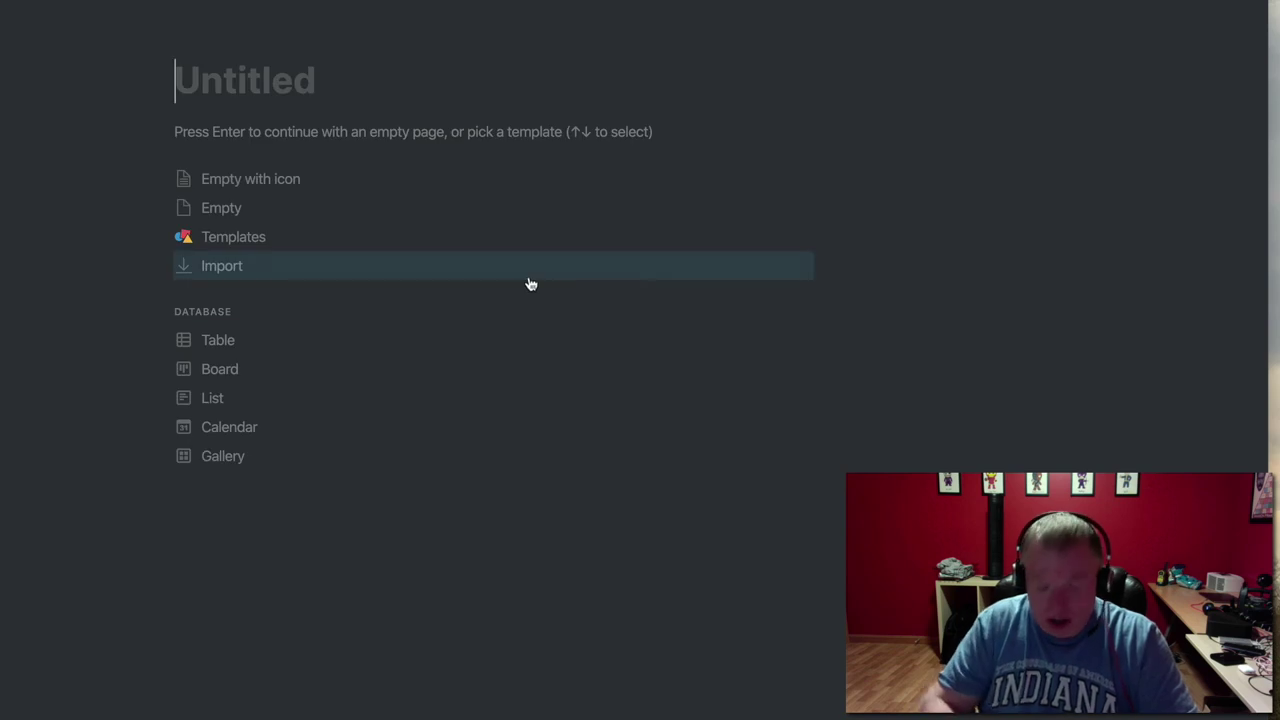
text(This Week)
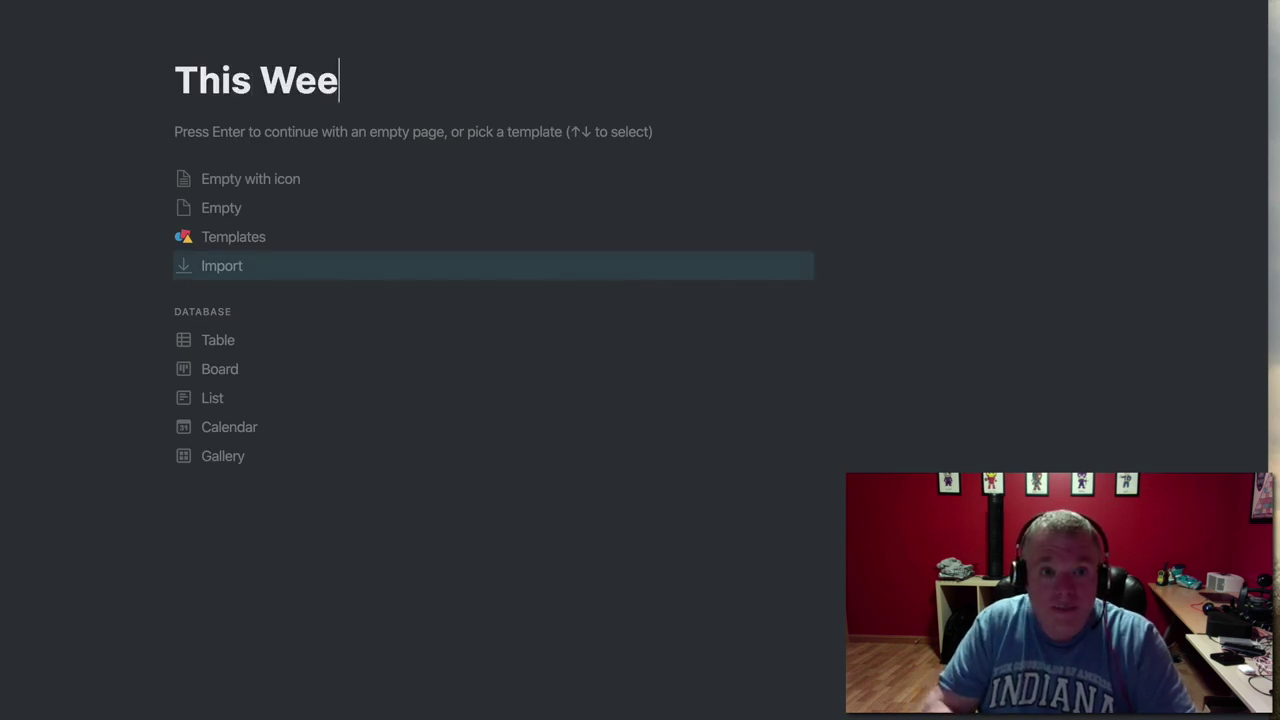
Insert a linked database of Sample Task List under the This Week page title
click(423, 137)
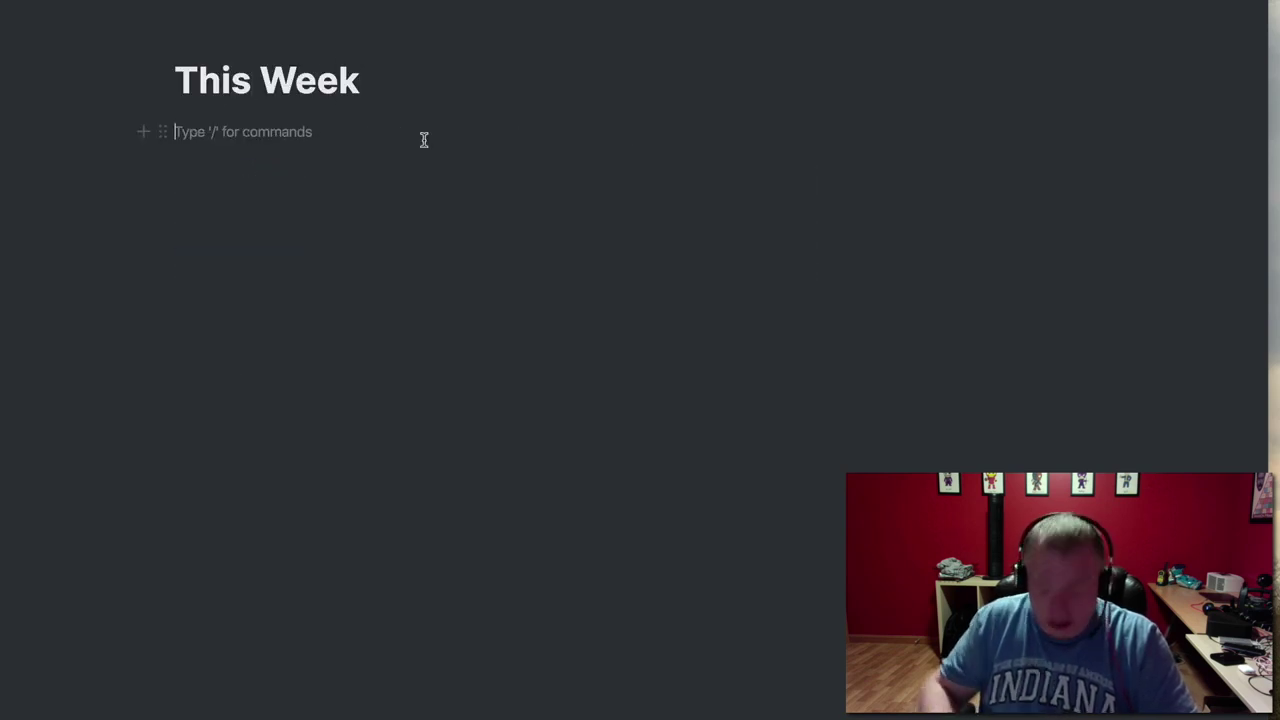
text(/link)
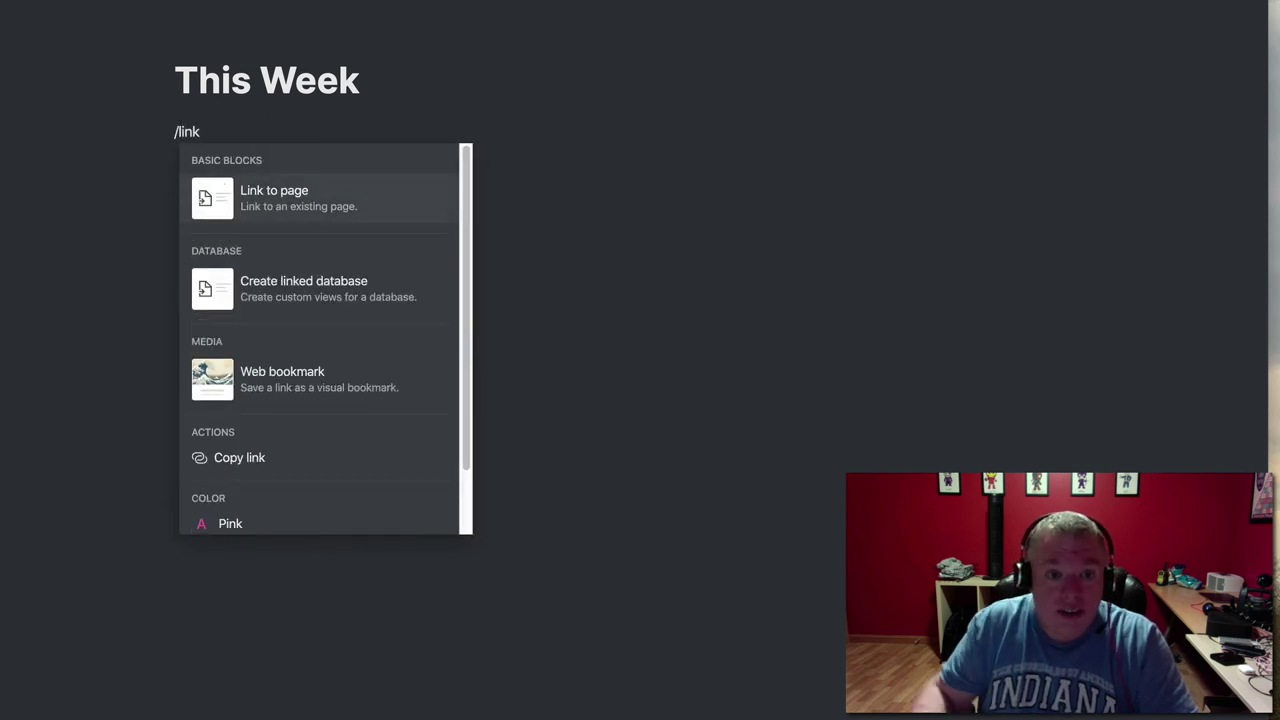
click(365, 288)
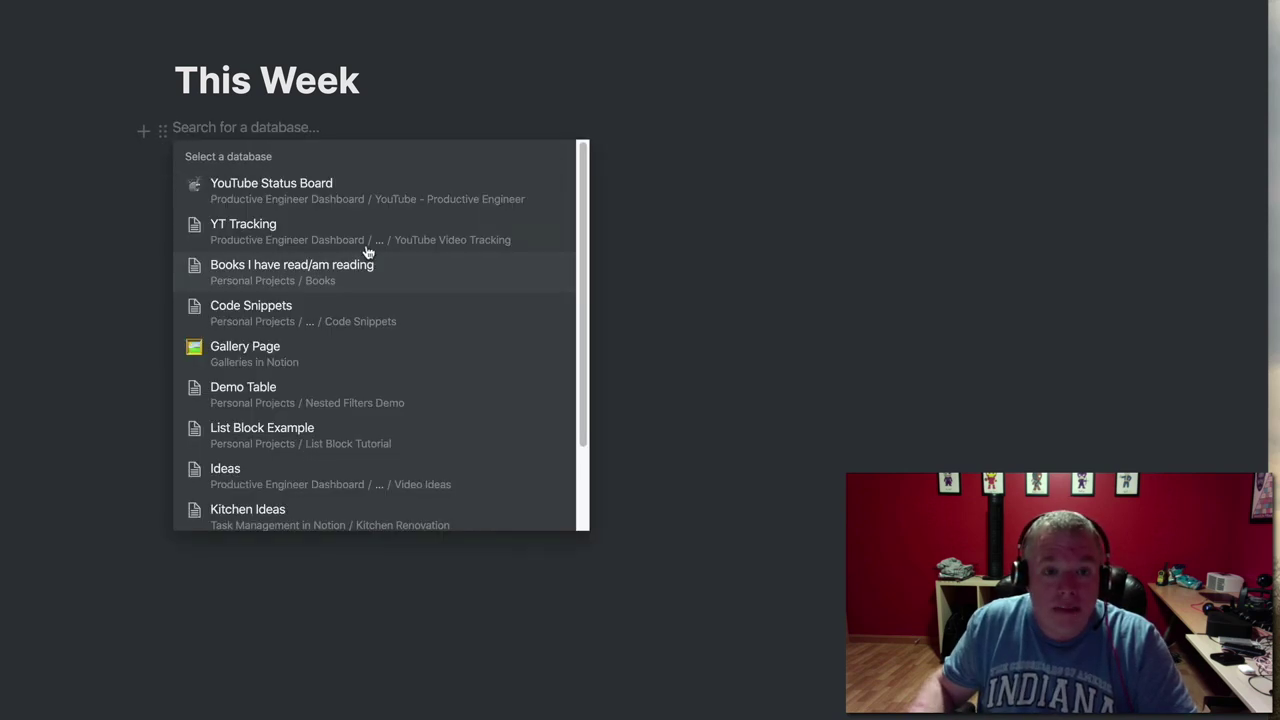
text(sample)
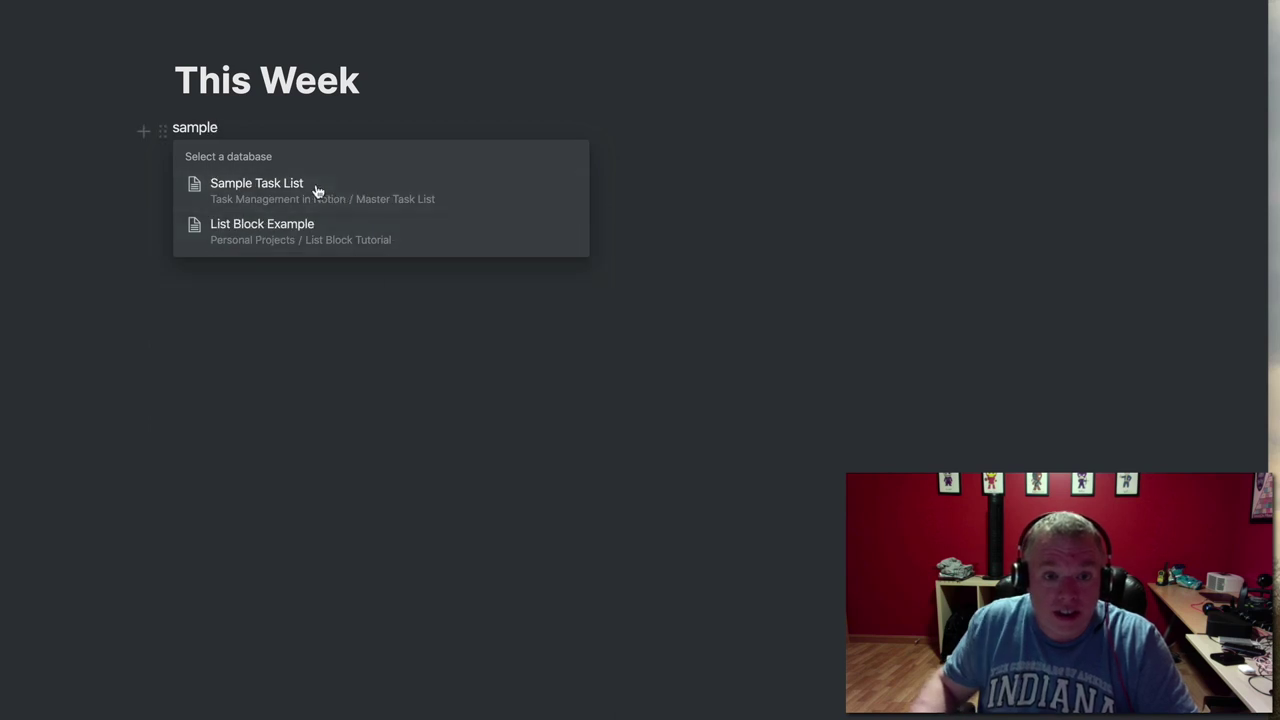
click(317, 188)
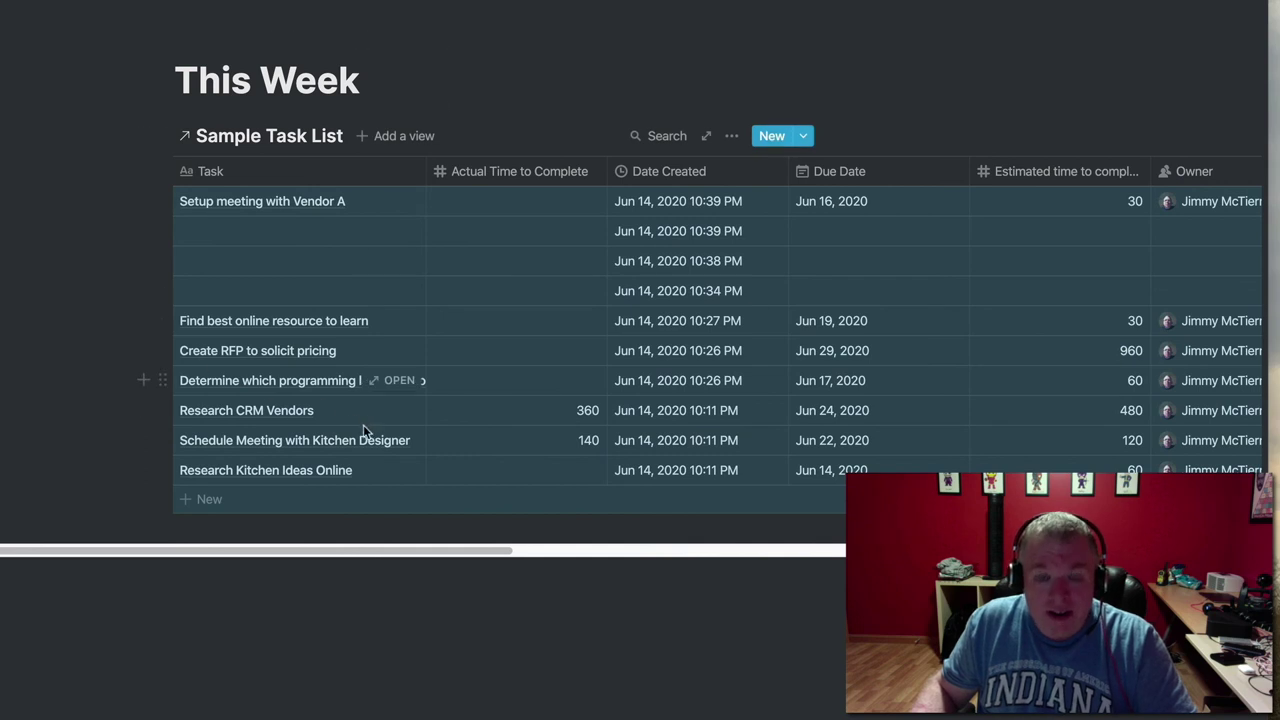
Filter the linked Sample Task List on the This Week page so that Status is not Completed
click(731, 138)
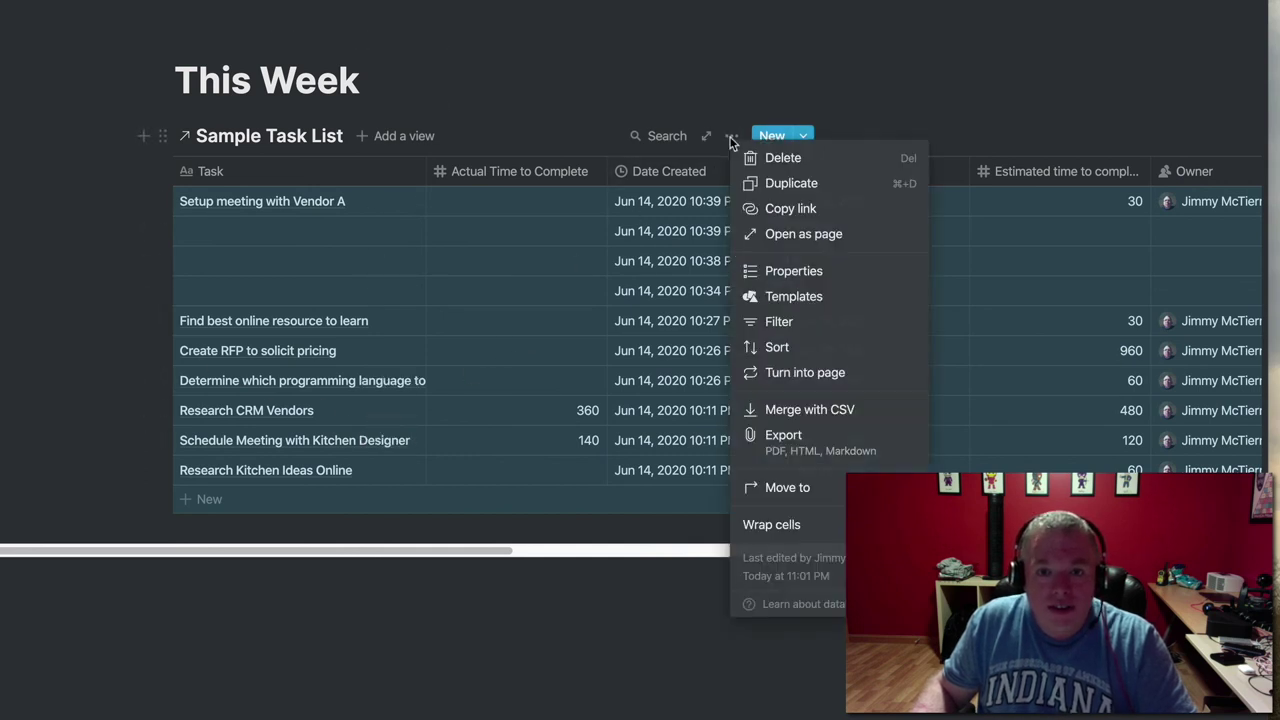
click(779, 320)
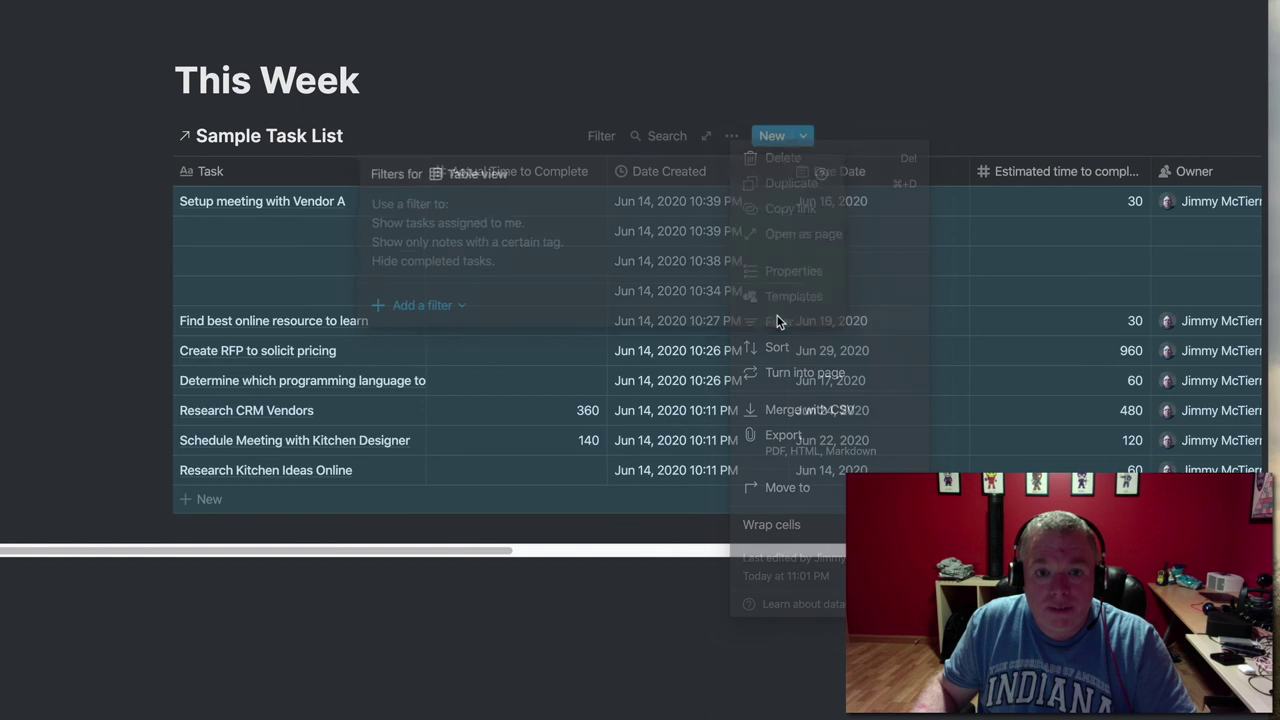
click(441, 306)
click(437, 340)
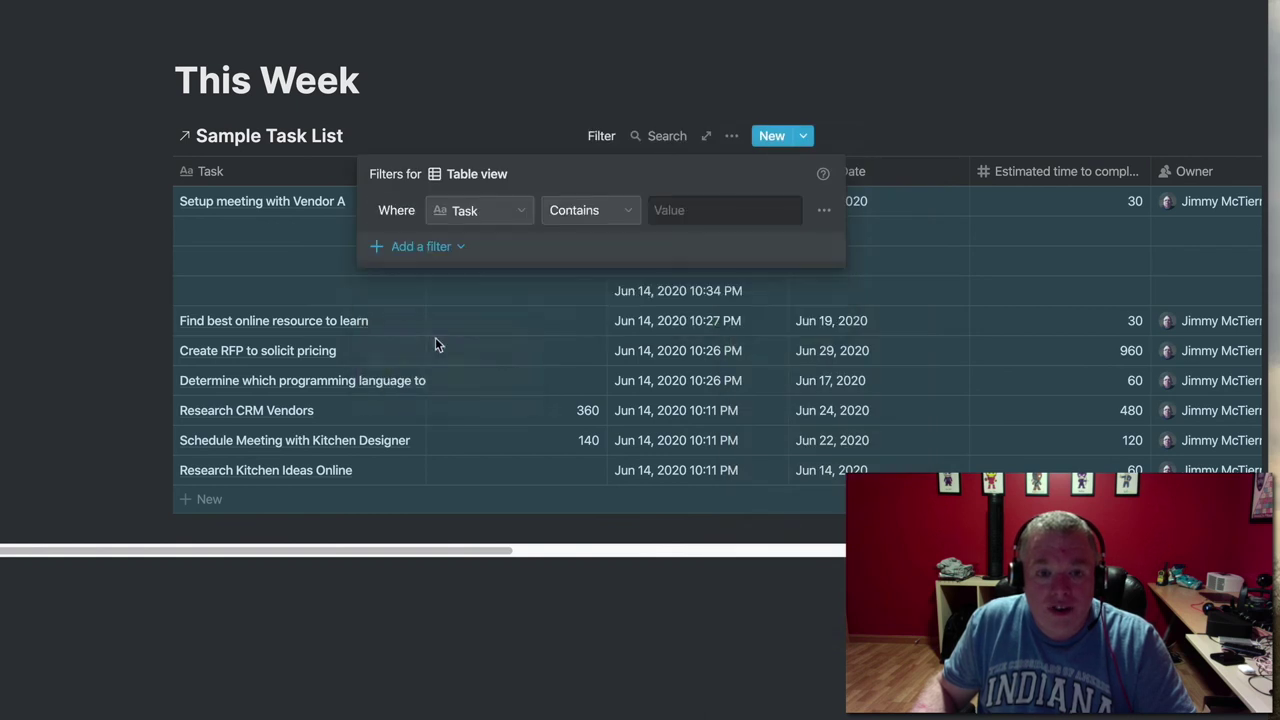
click(526, 217)
click(466, 516)
click(600, 214)
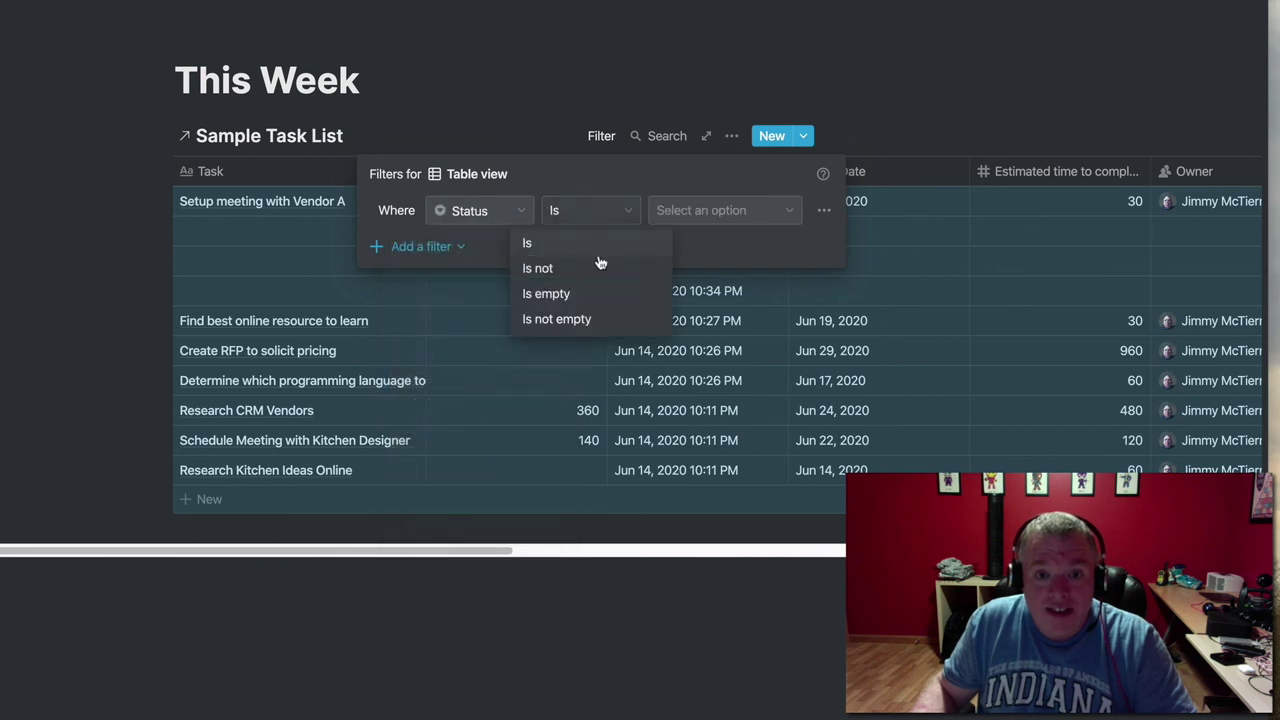
click(592, 270)
click(680, 214)
click(697, 363)
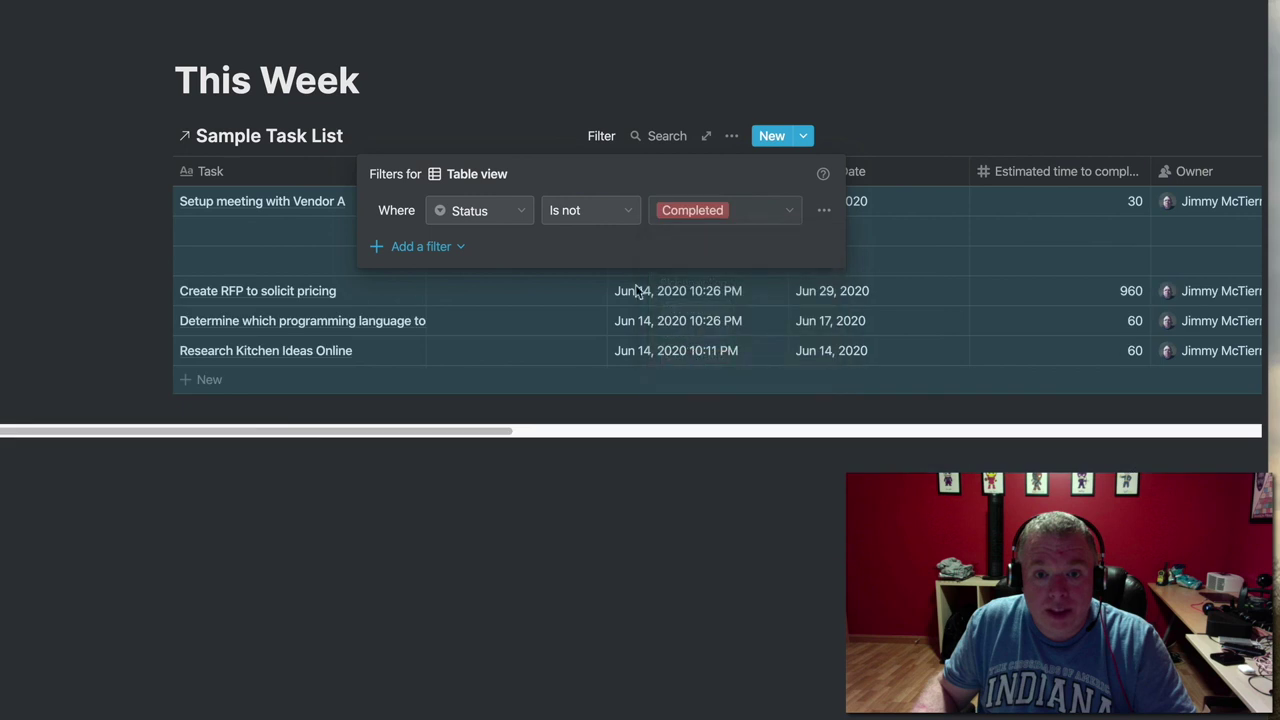
Add a second filter to the This Week page's linked list so that Due Date is within the next week
click(410, 246)
click(408, 282)
click(500, 248)
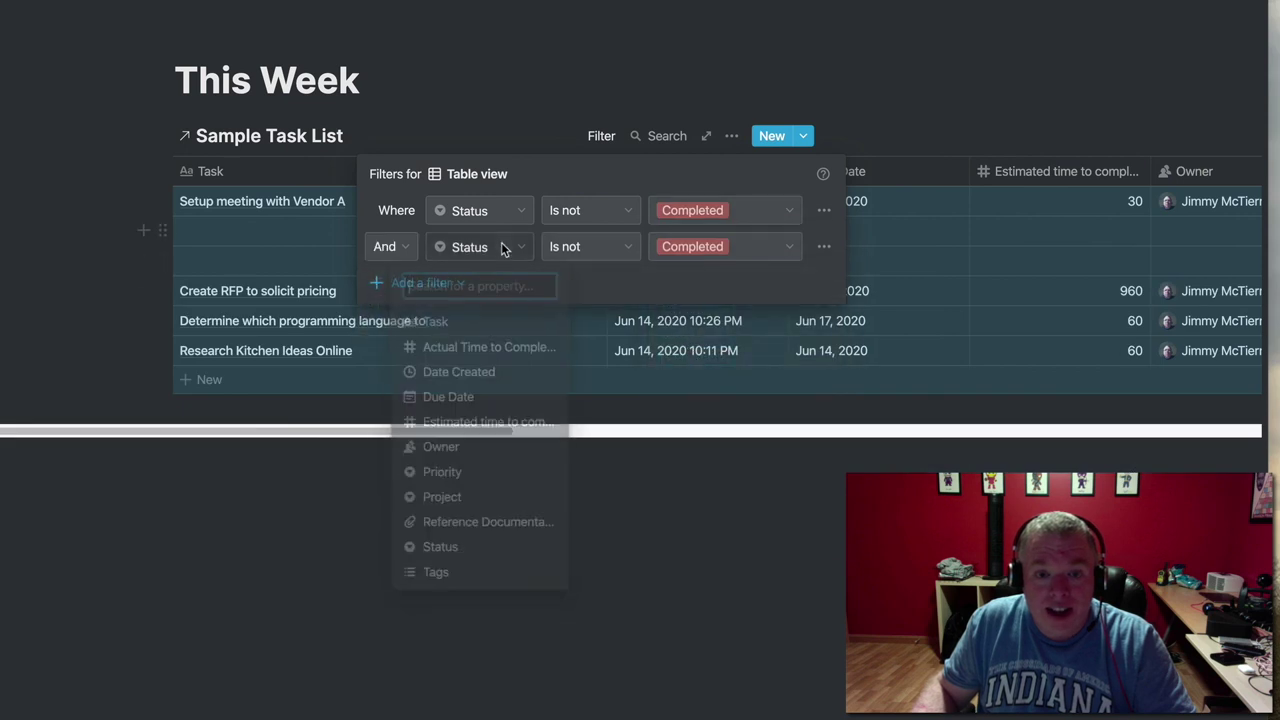
click(482, 398)
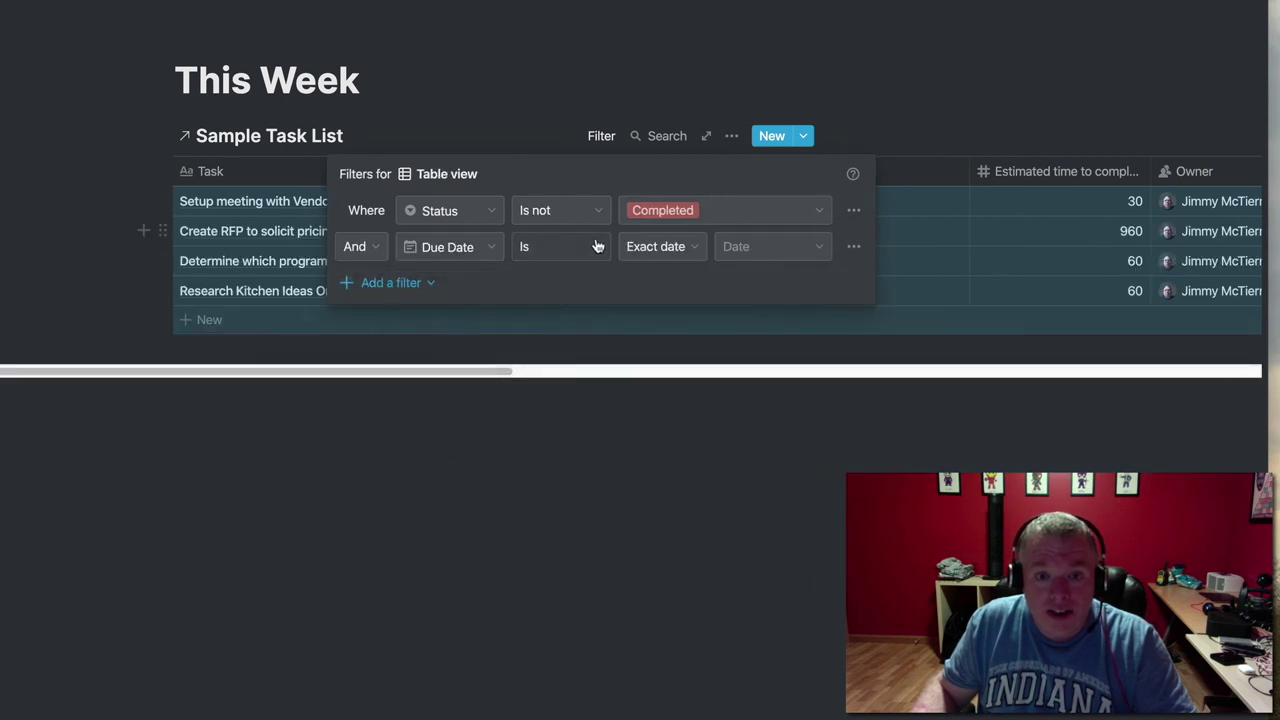
click(596, 246)
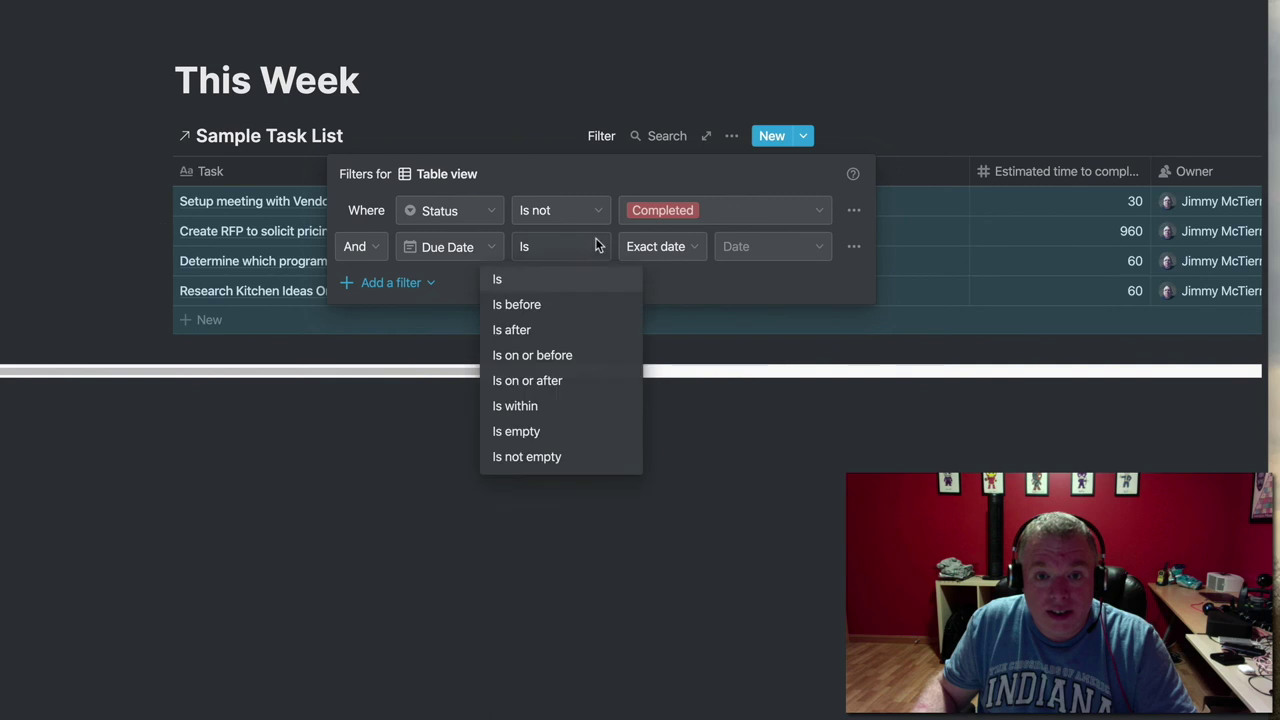
click(551, 406)
click(727, 251)
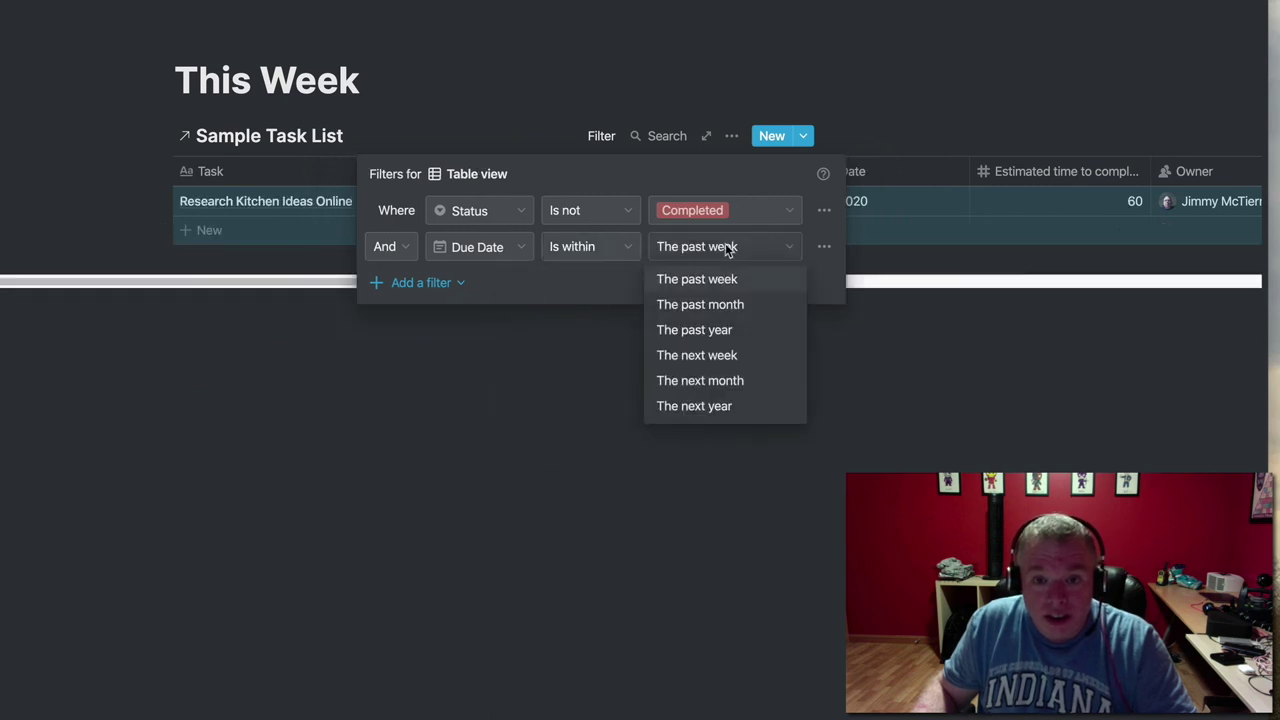
click(717, 358)
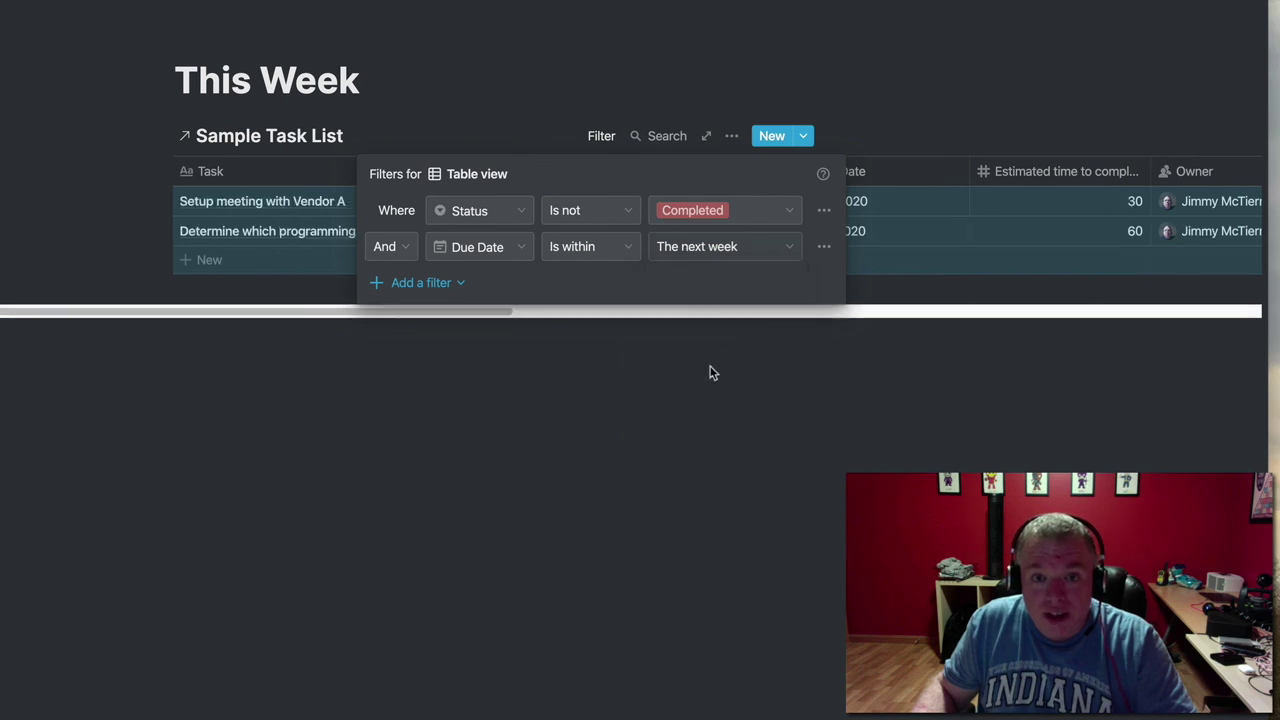
Close the filter settings and give the This Week page the tear-off calendar emoji as its icon, found by searching for "calendar"
click(710, 368)
click(569, 403)
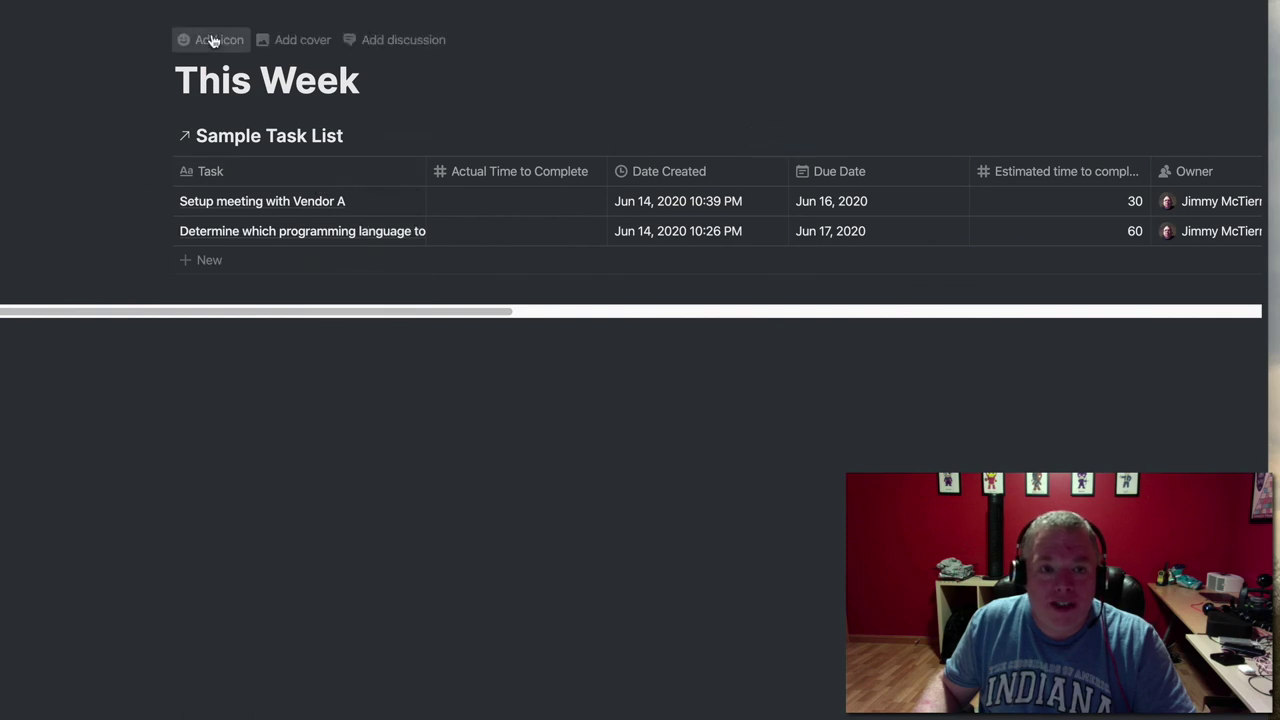
click(208, 39)
click(224, 86)
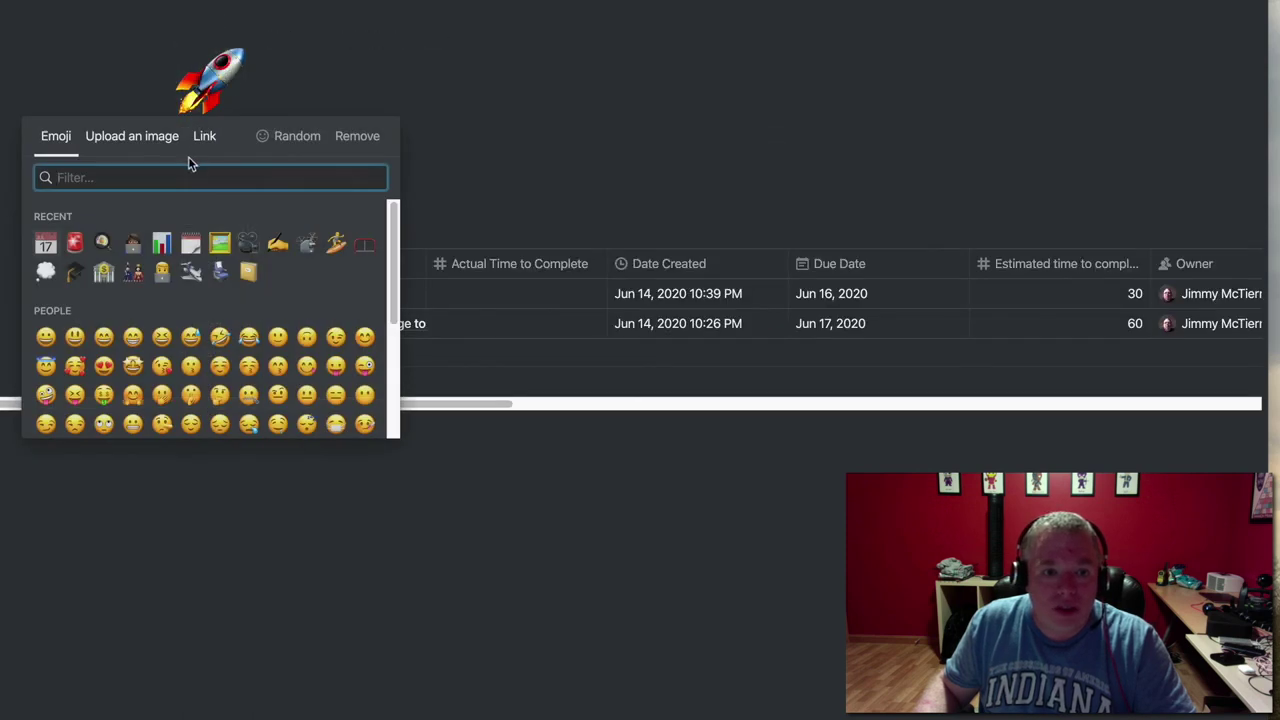
text(calendar)
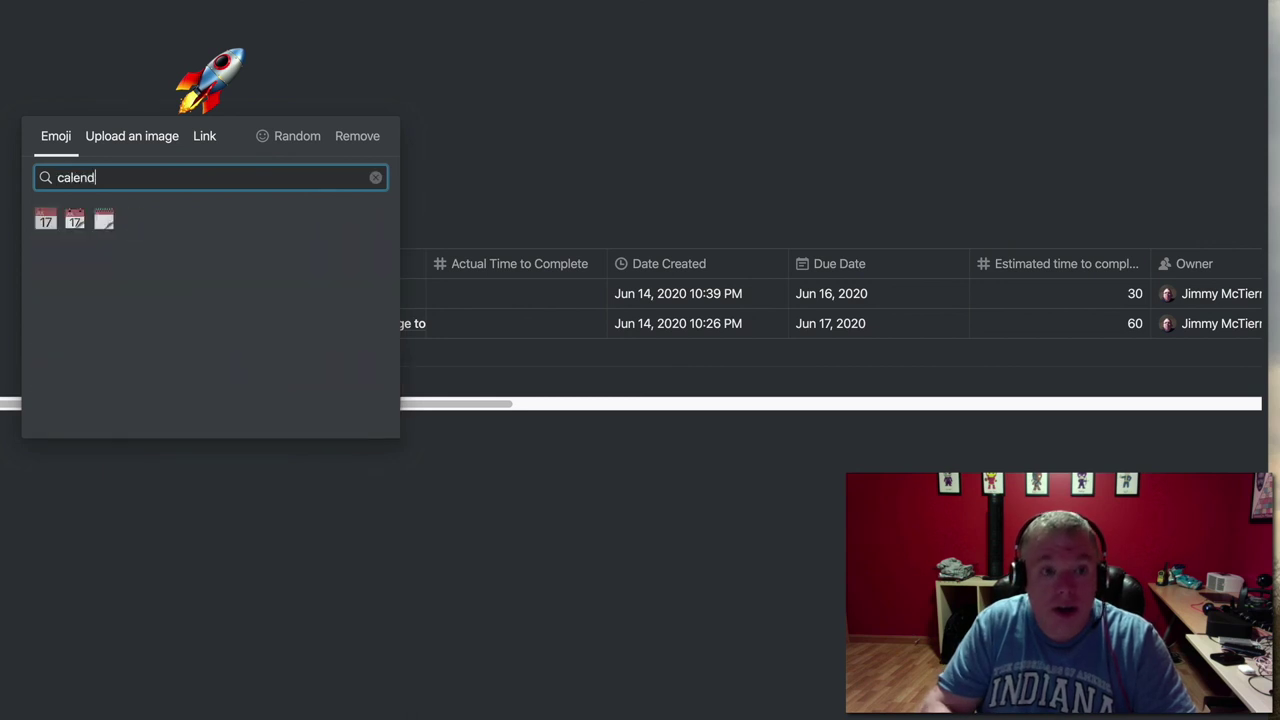
click(74, 221)
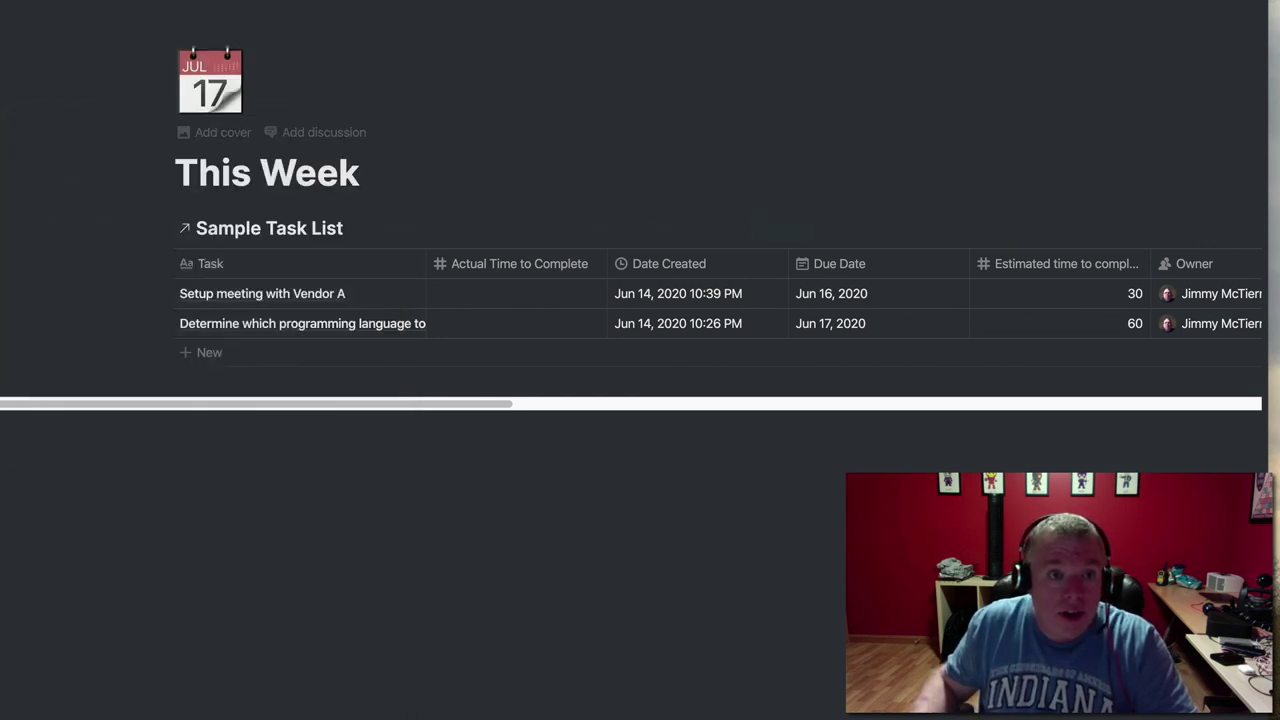
Return to the Task Management in Notion page and try to close the gap between Today and This Week in the Databases column
key(super+bracketleft)
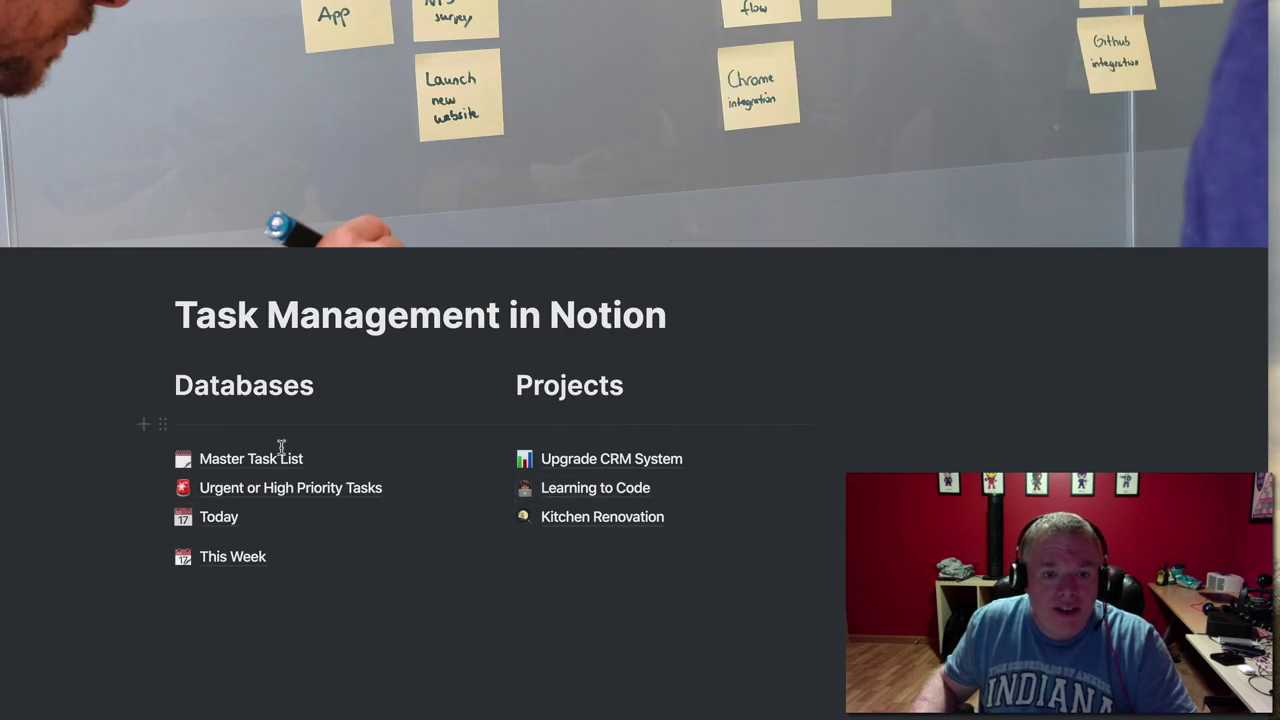
click(218, 540)
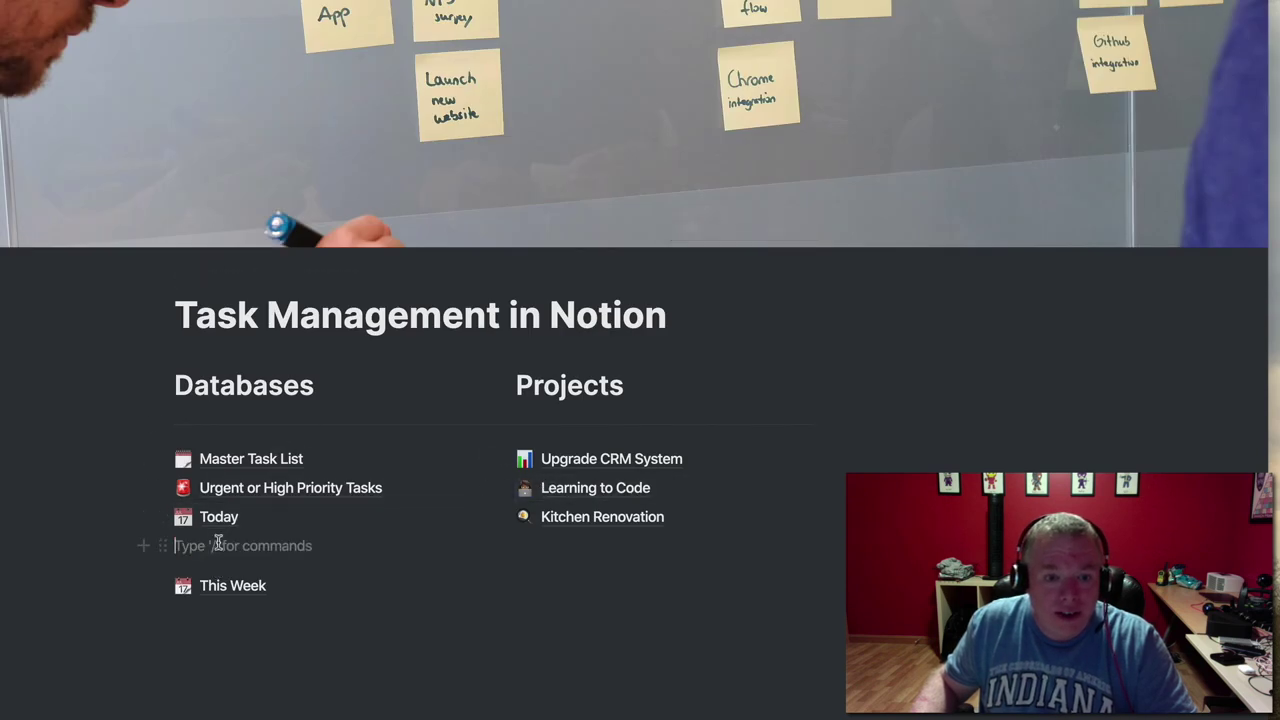
key(BackSpace)
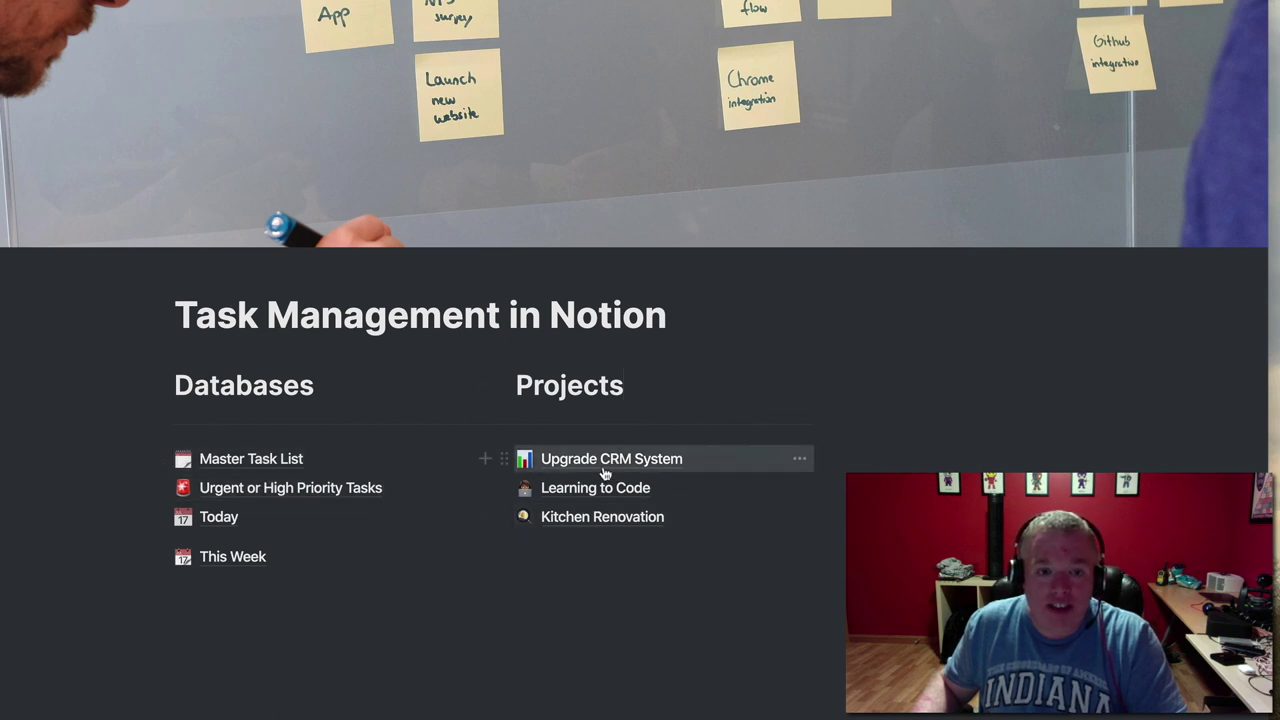
click(531, 683)
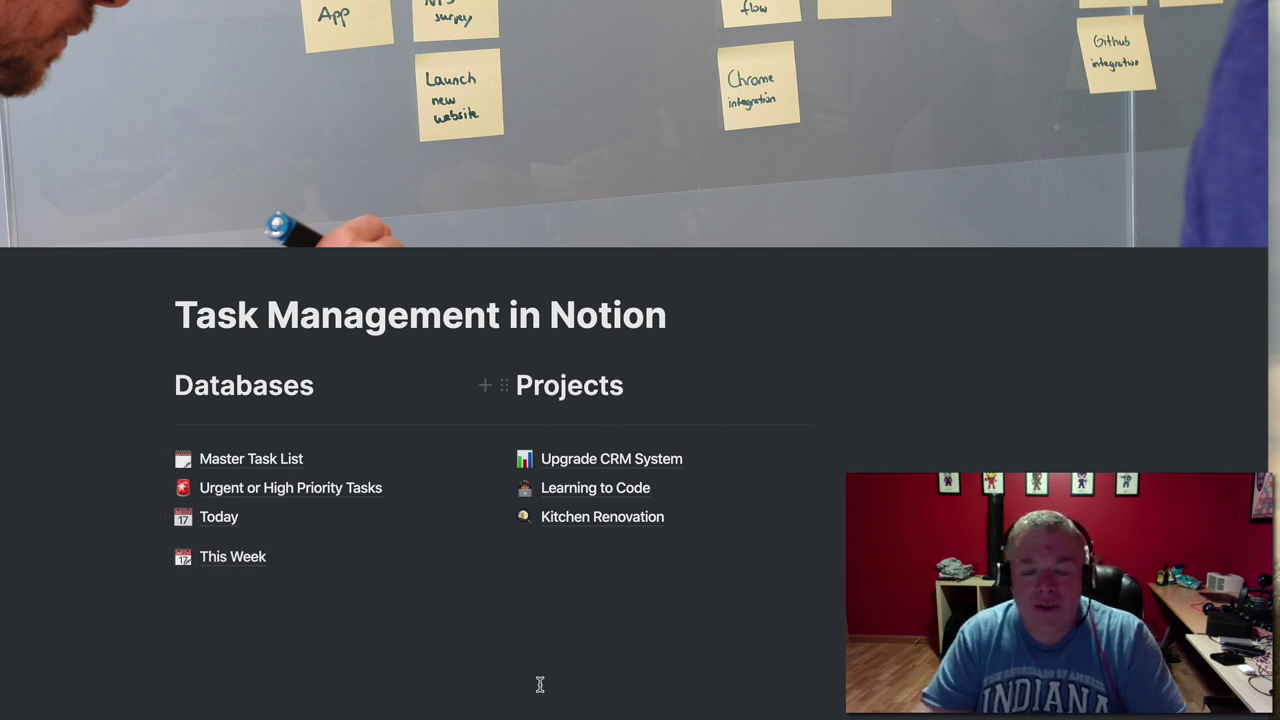